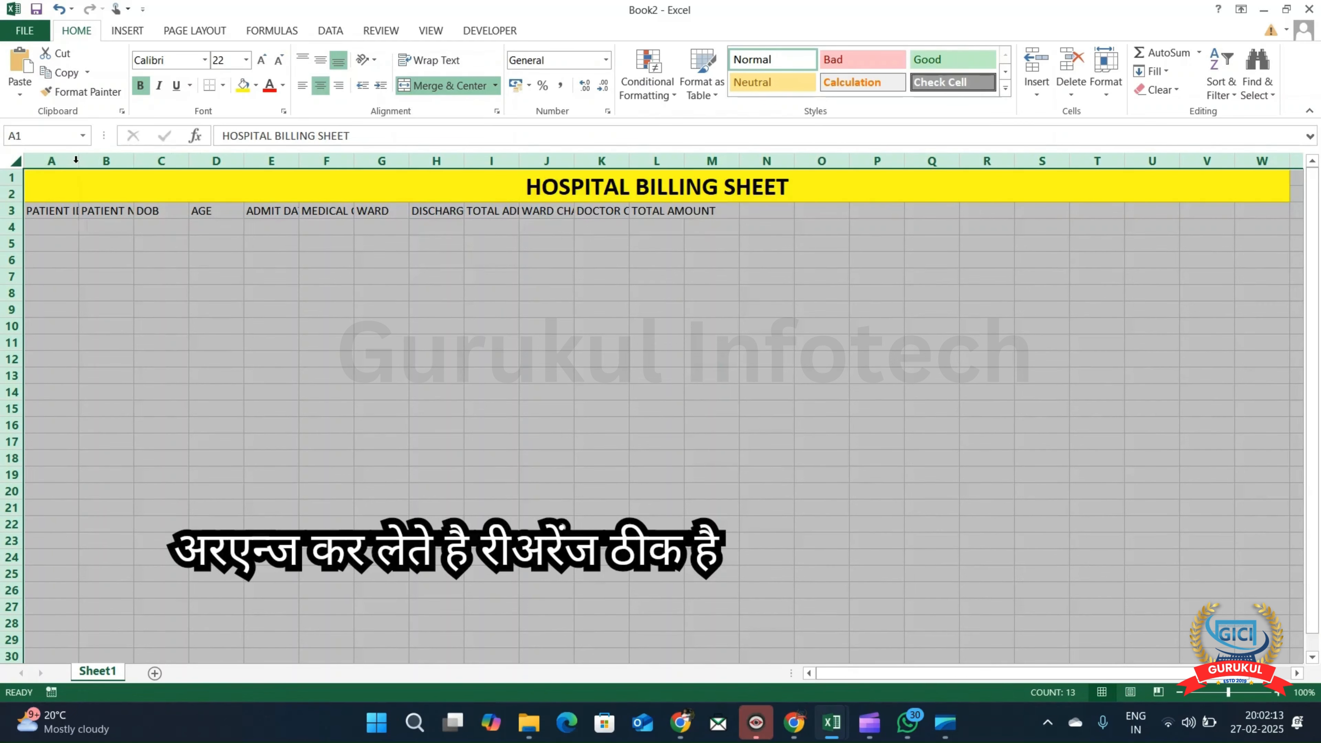
Autofit all columns to their contents and unmerge the HOSPITAL BILLING SHEET title cells
double_click(75, 161)
left_click(958, 316)
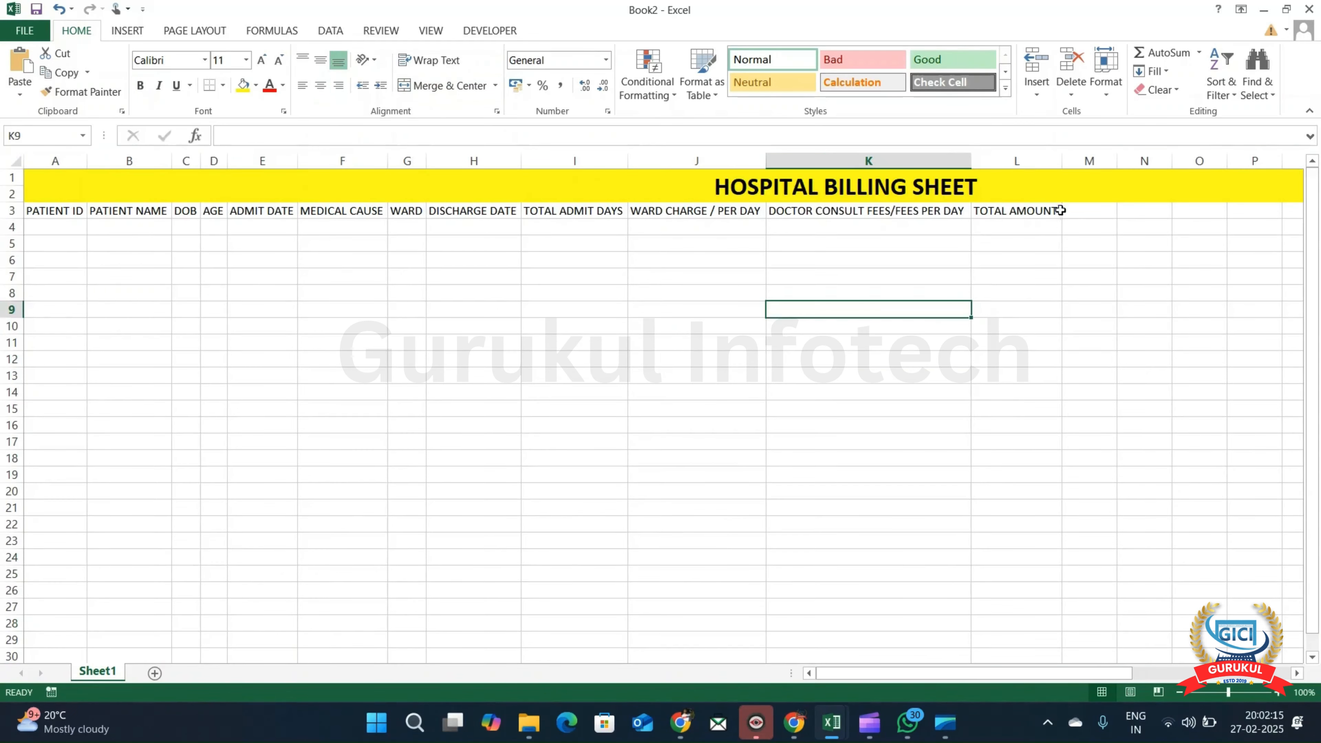
left_click(1073, 188)
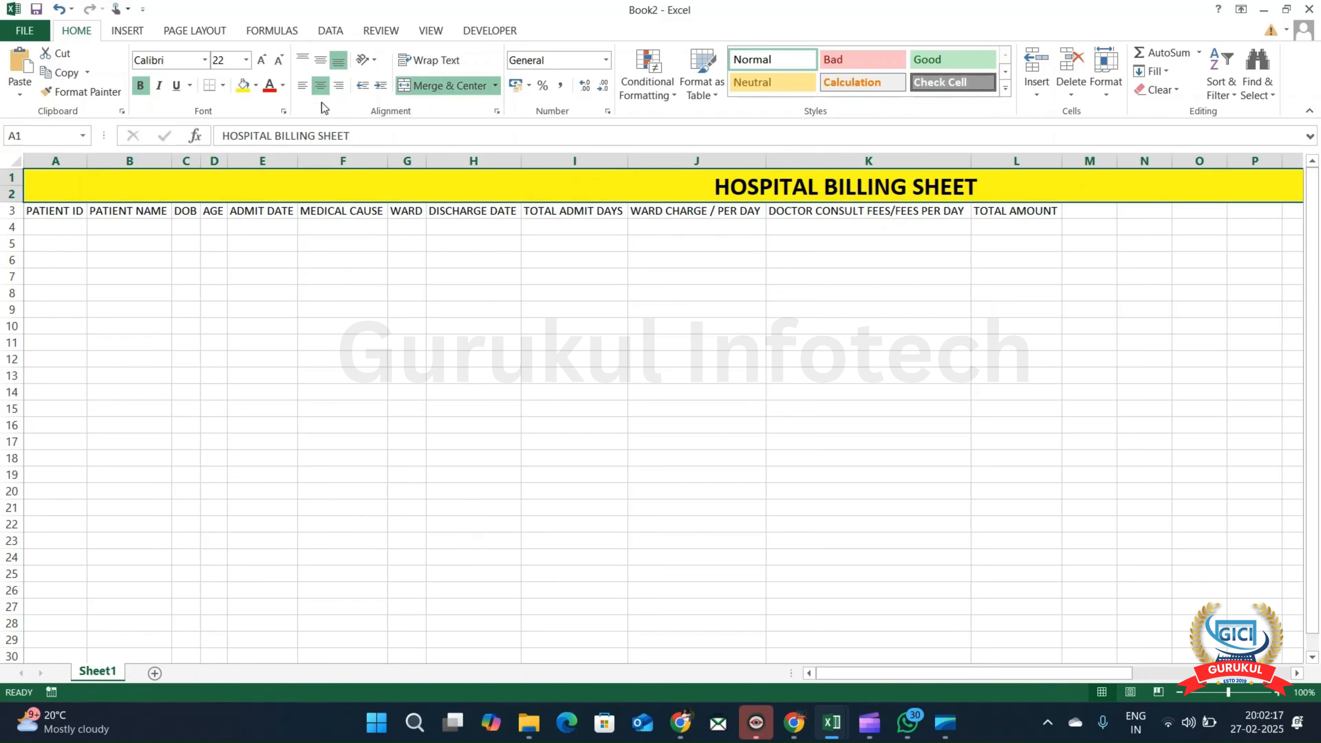
left_click(436, 85)
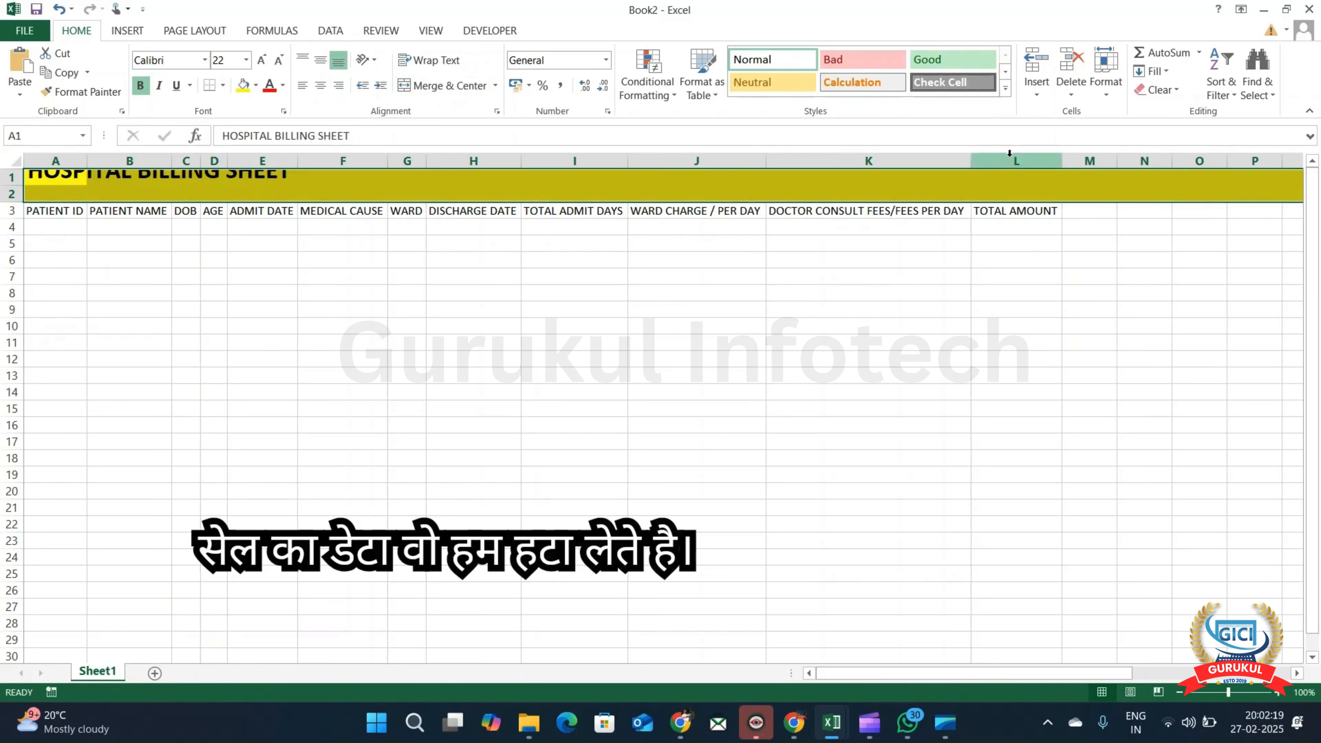
Merge and center the HOSPITAL BILLING SHEET title across A1:L2, matching the width of the heading row
left_click(1009, 179)
key("shift+Down")
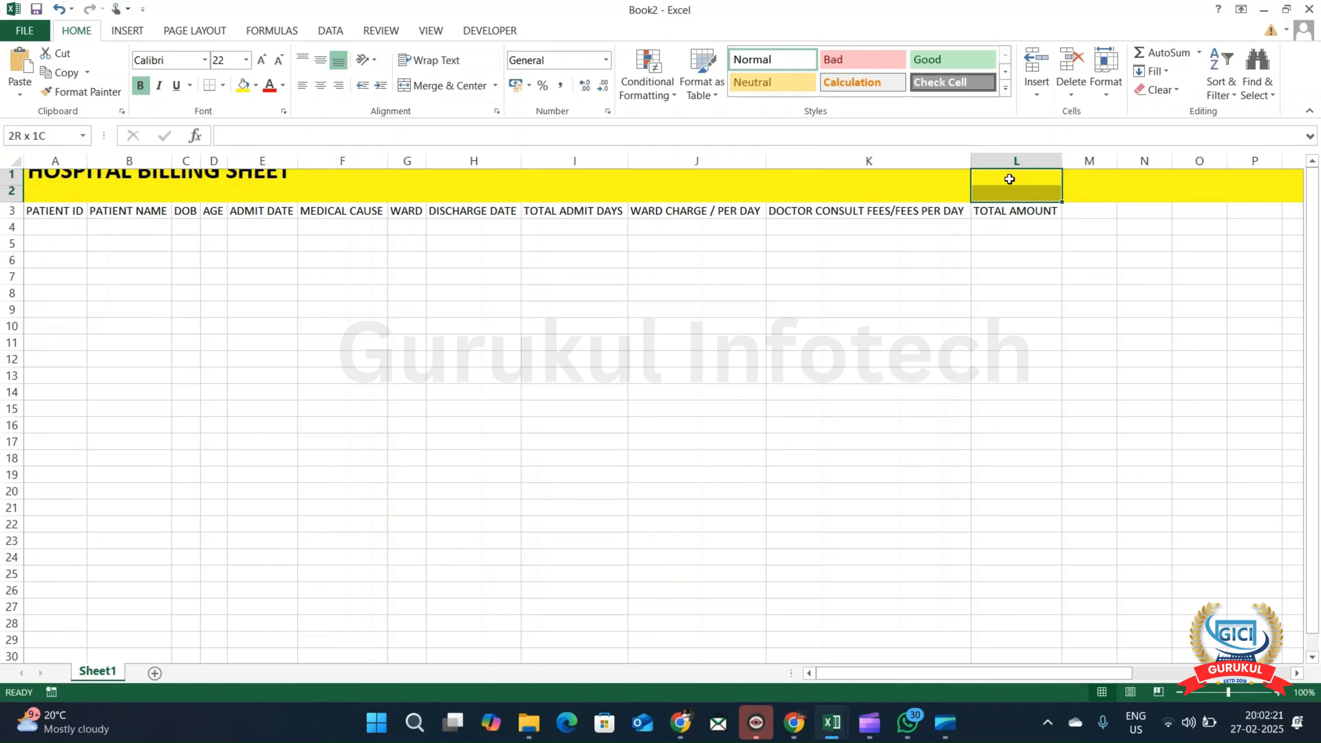
key("ctrl+shift+Left")
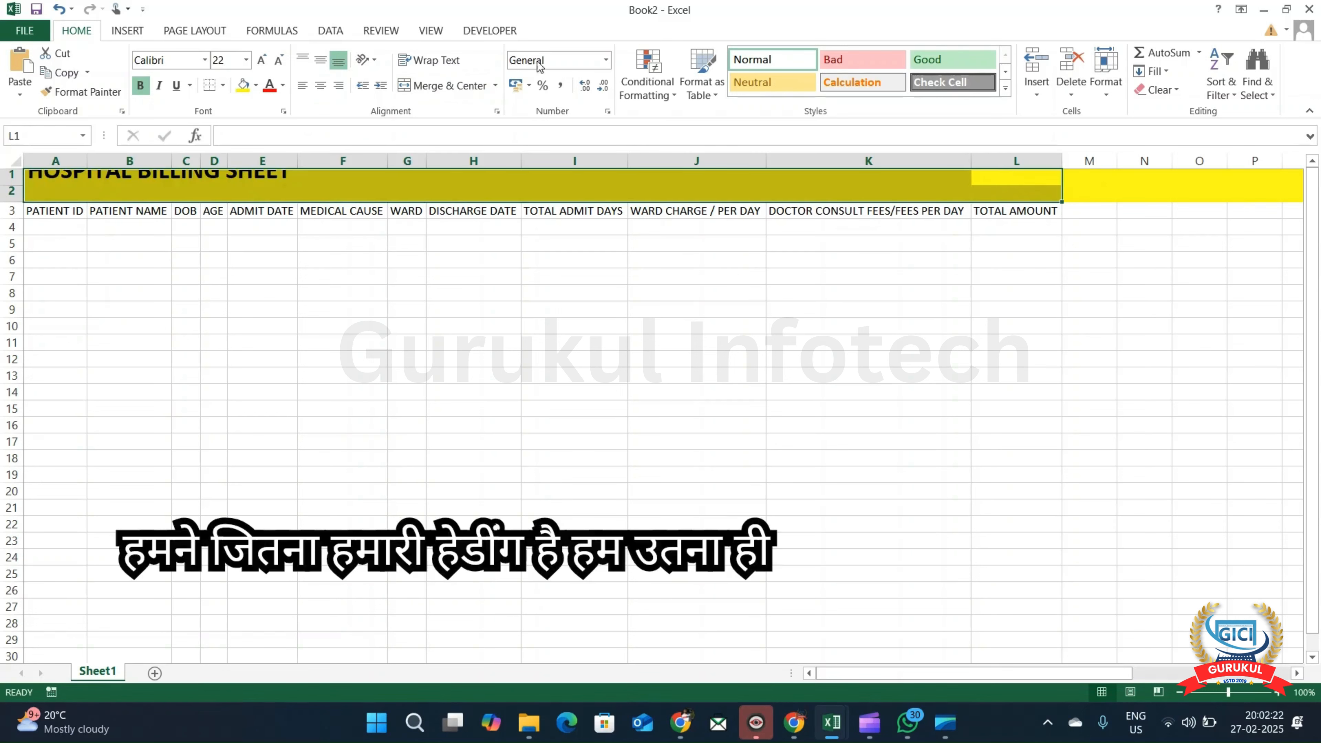
left_click(458, 86)
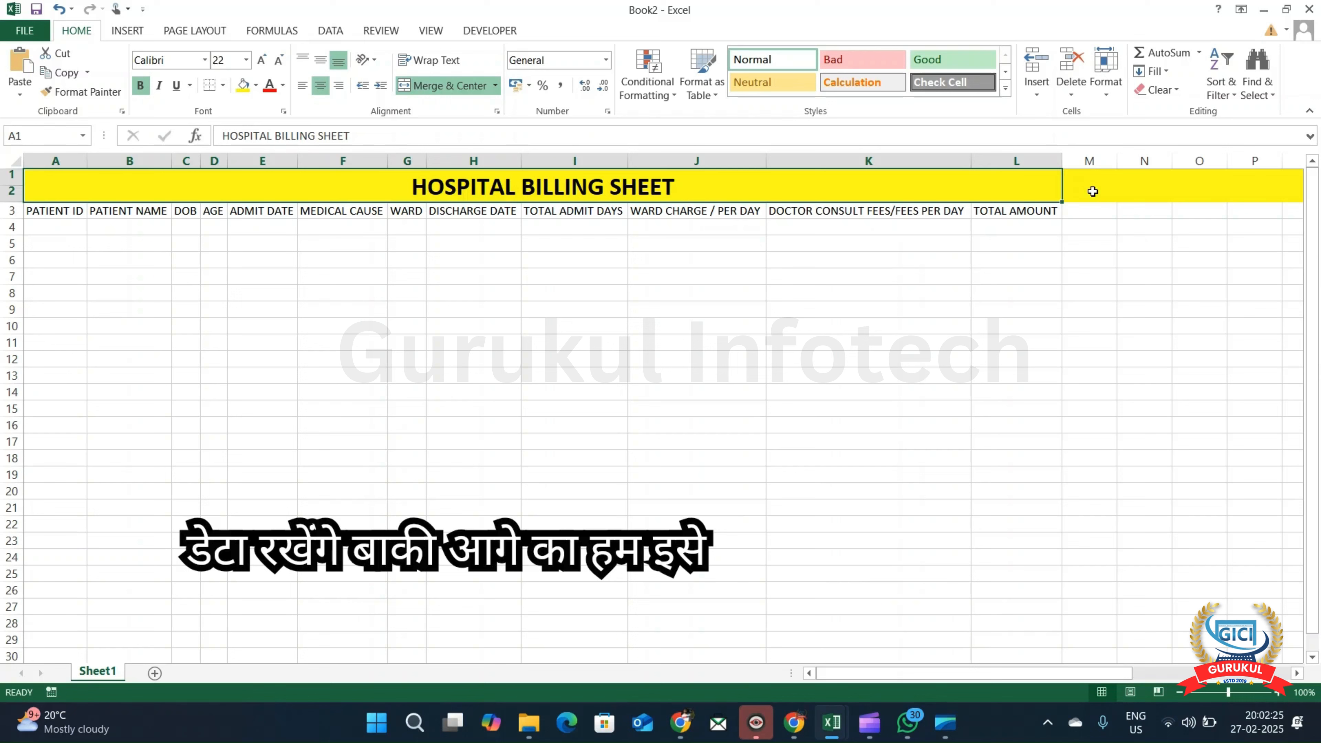
Apply the Normal cell style to all columns from M to the end of the sheet to clear the leftover title formatting
left_click_drag(1087, 173, 1086, 174)
key("ctrl+shift+Right")
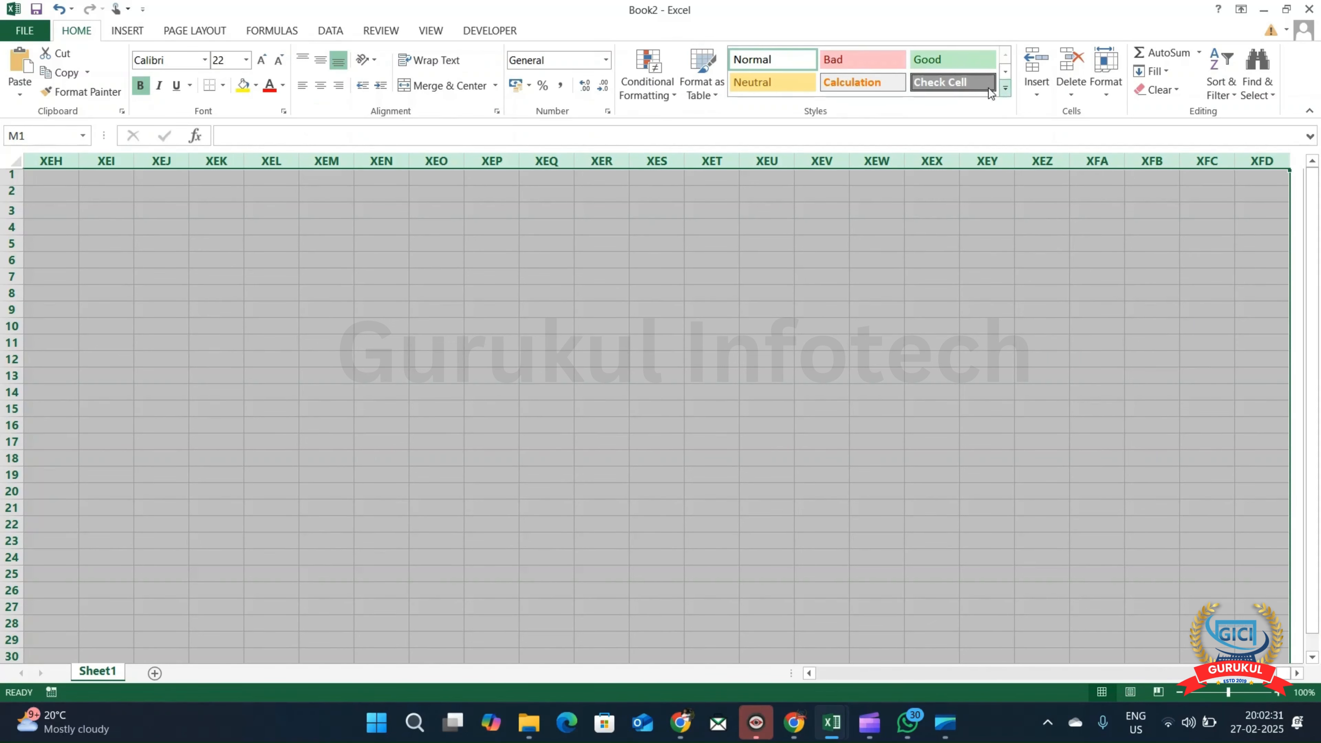
left_click(784, 62)
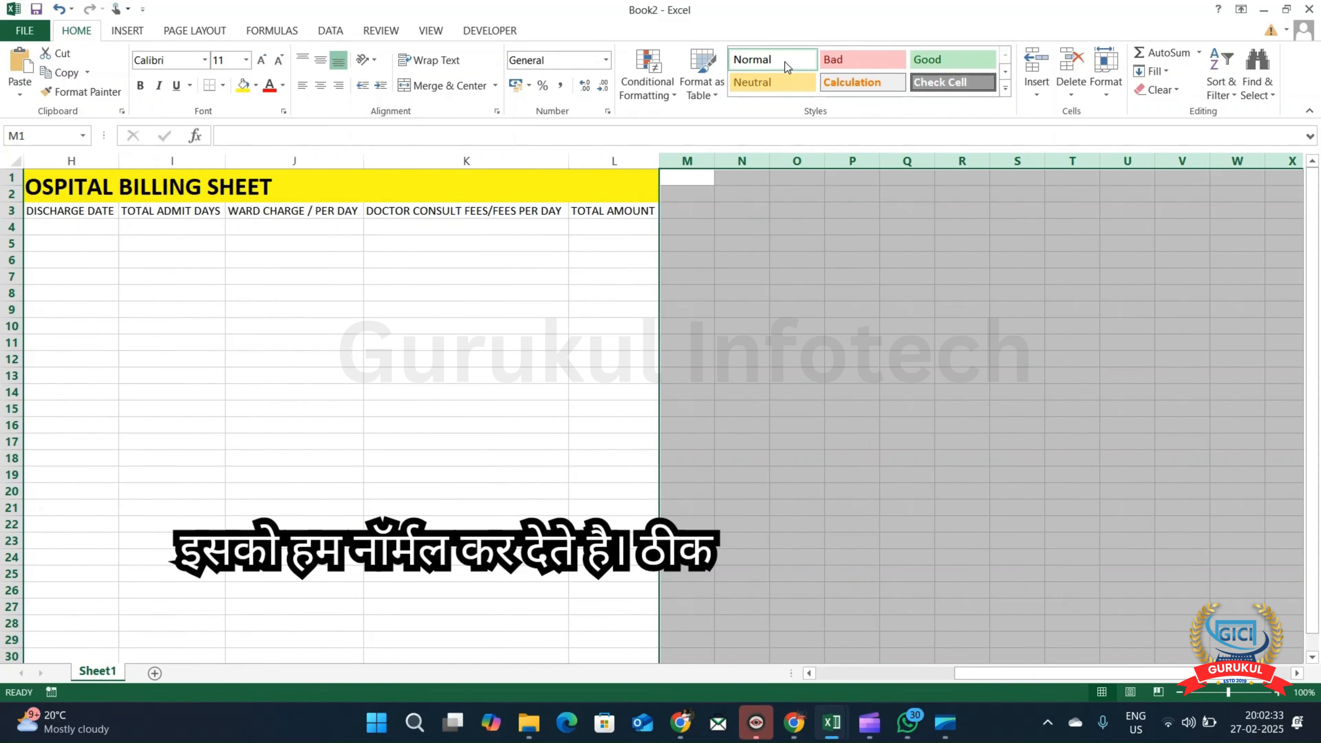
Make the column headings in A3:L3 bold and fill their background with green
key("ctrl+Home")
key("Down")
key("ctrl+Right")
key("ctrl+shift+Left")
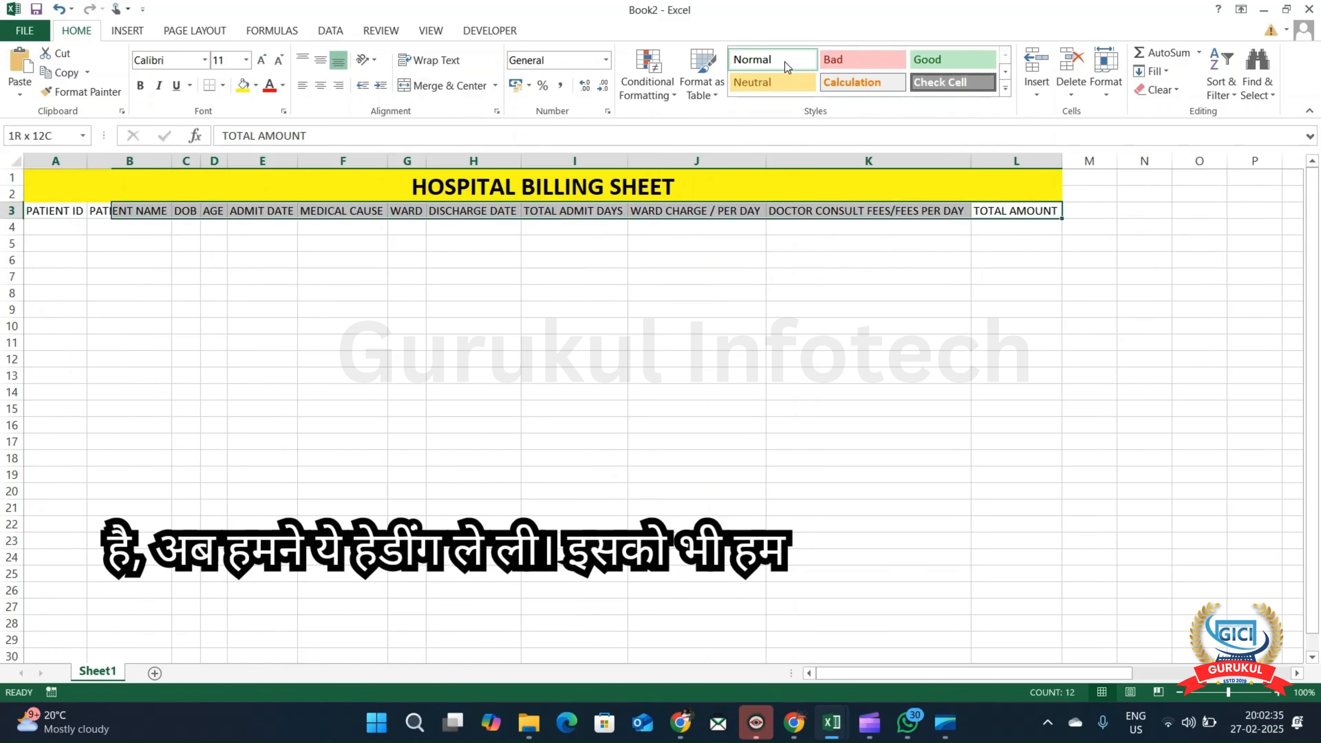
key("ctrl+b")
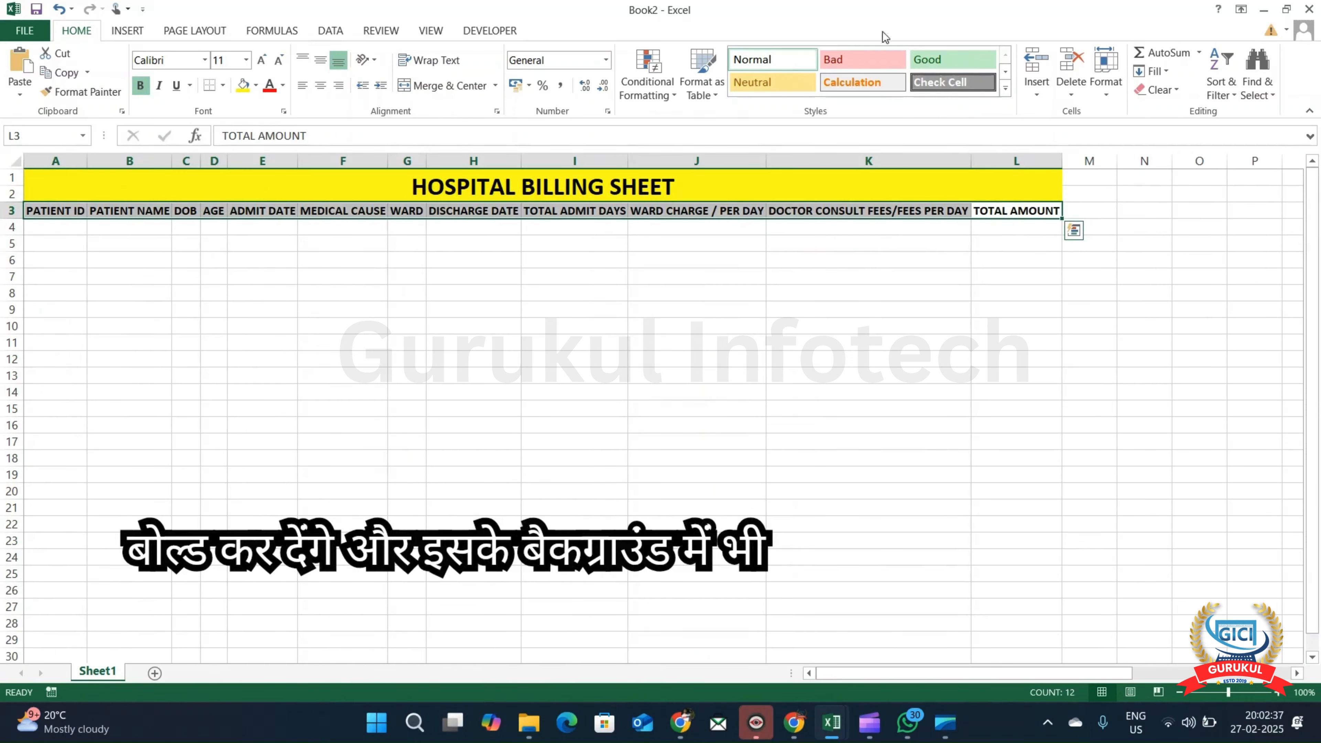
left_click(255, 86)
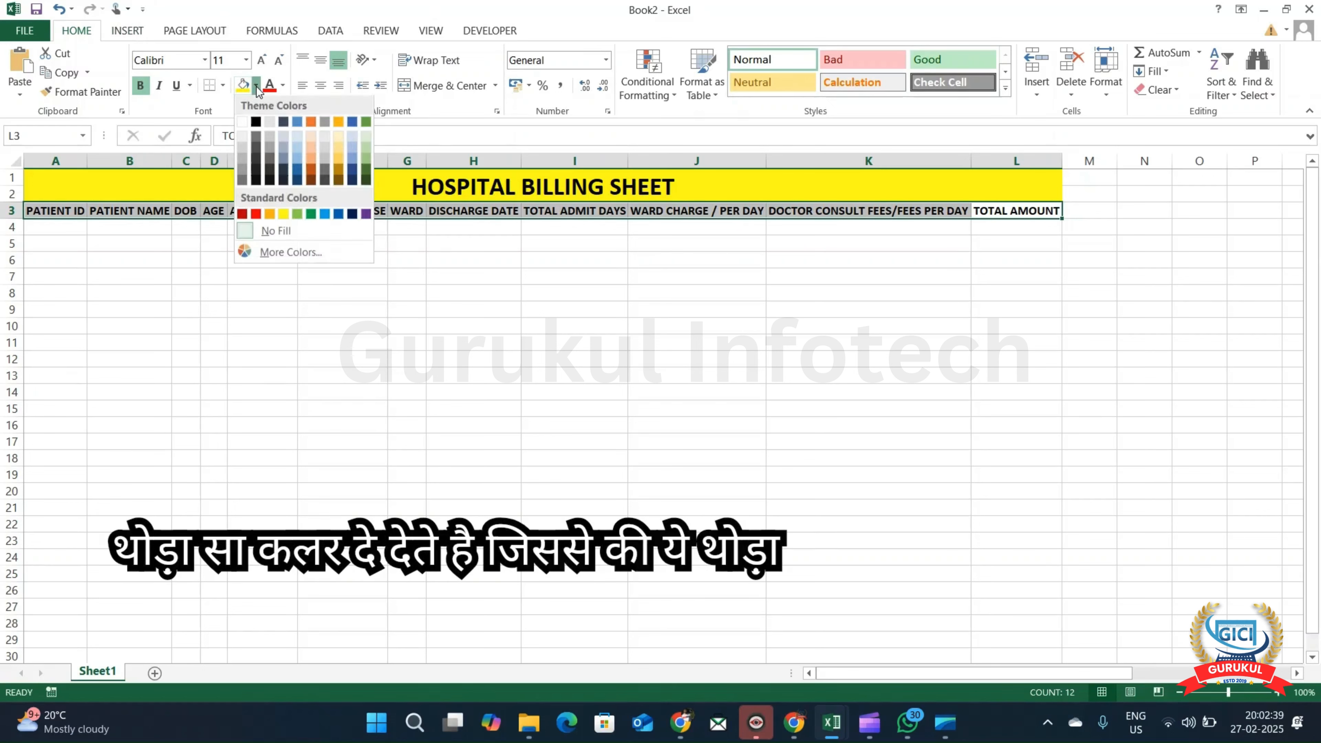
left_click(370, 160)
left_click(56, 229)
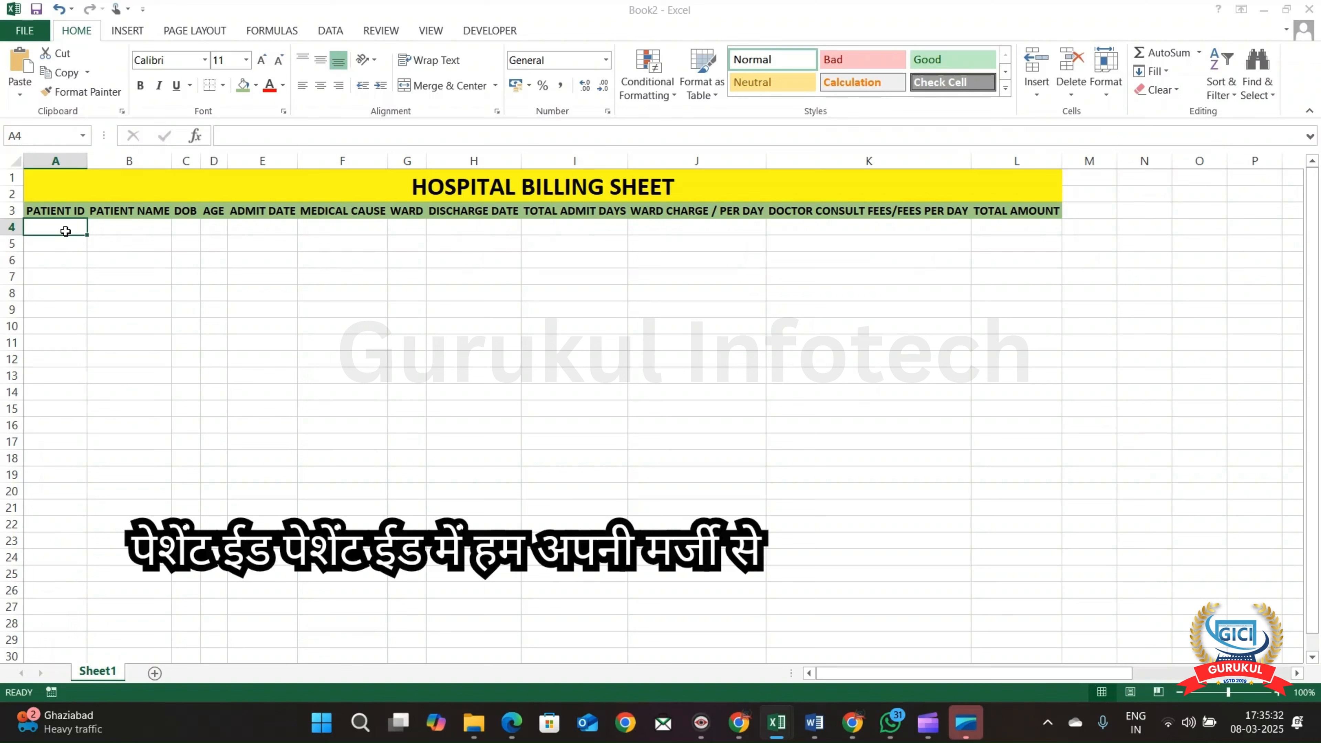
type("h00")
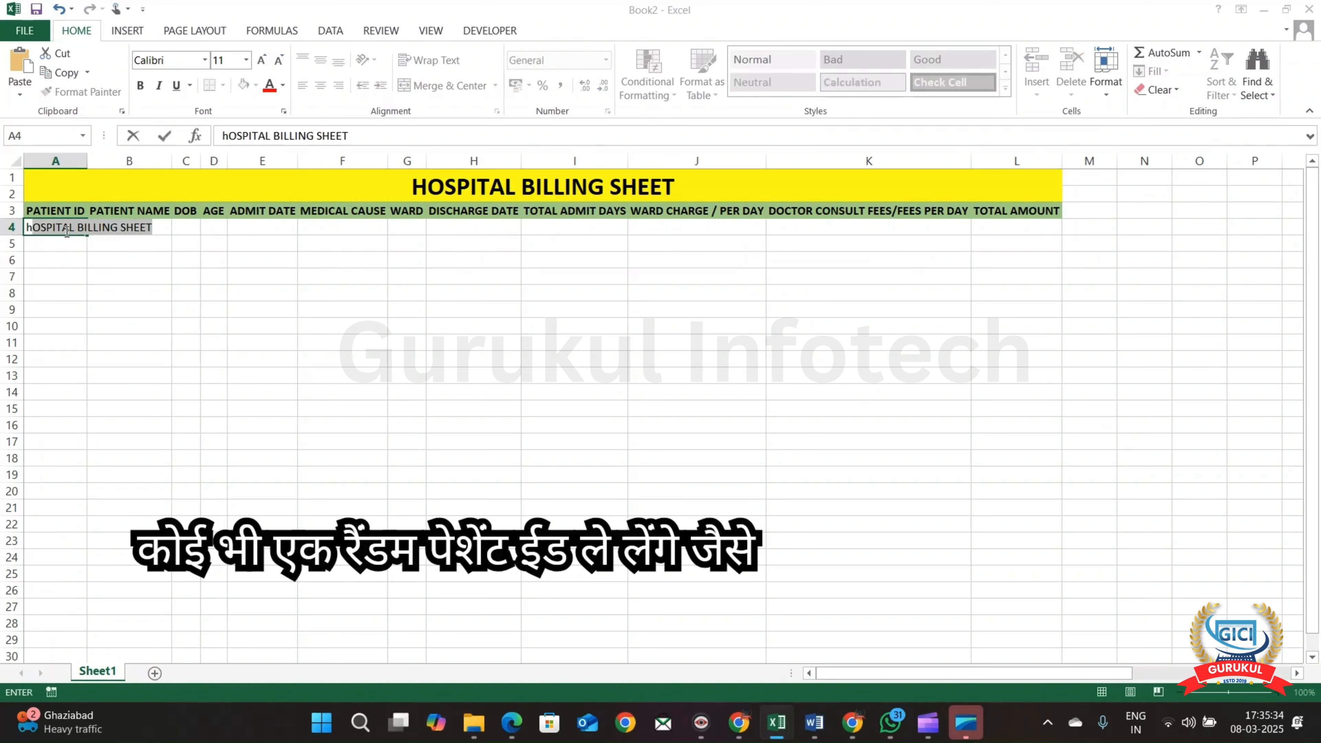
key("BackSpace")
key("BackSpace")
key("BackSpace")
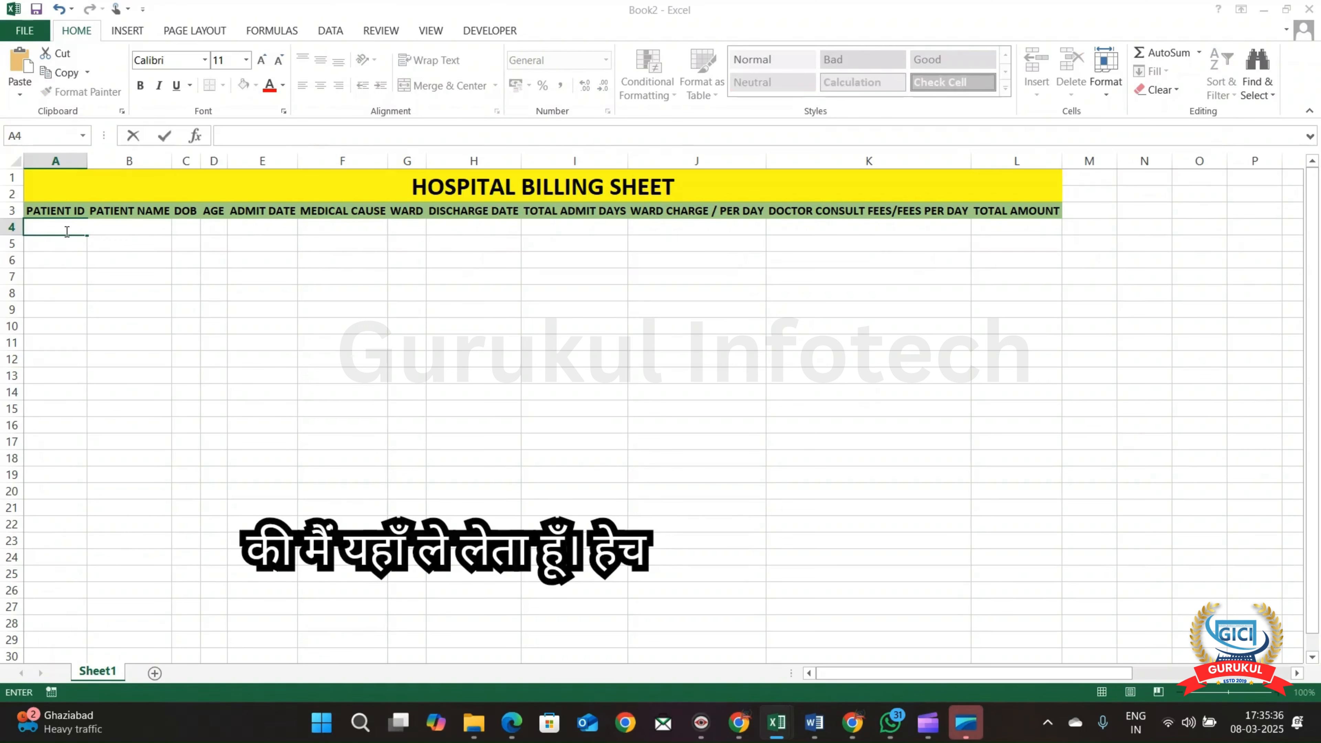
Enter the first patient ID in A4 and fill the sequence down to A13 for ten patients
type("H001")
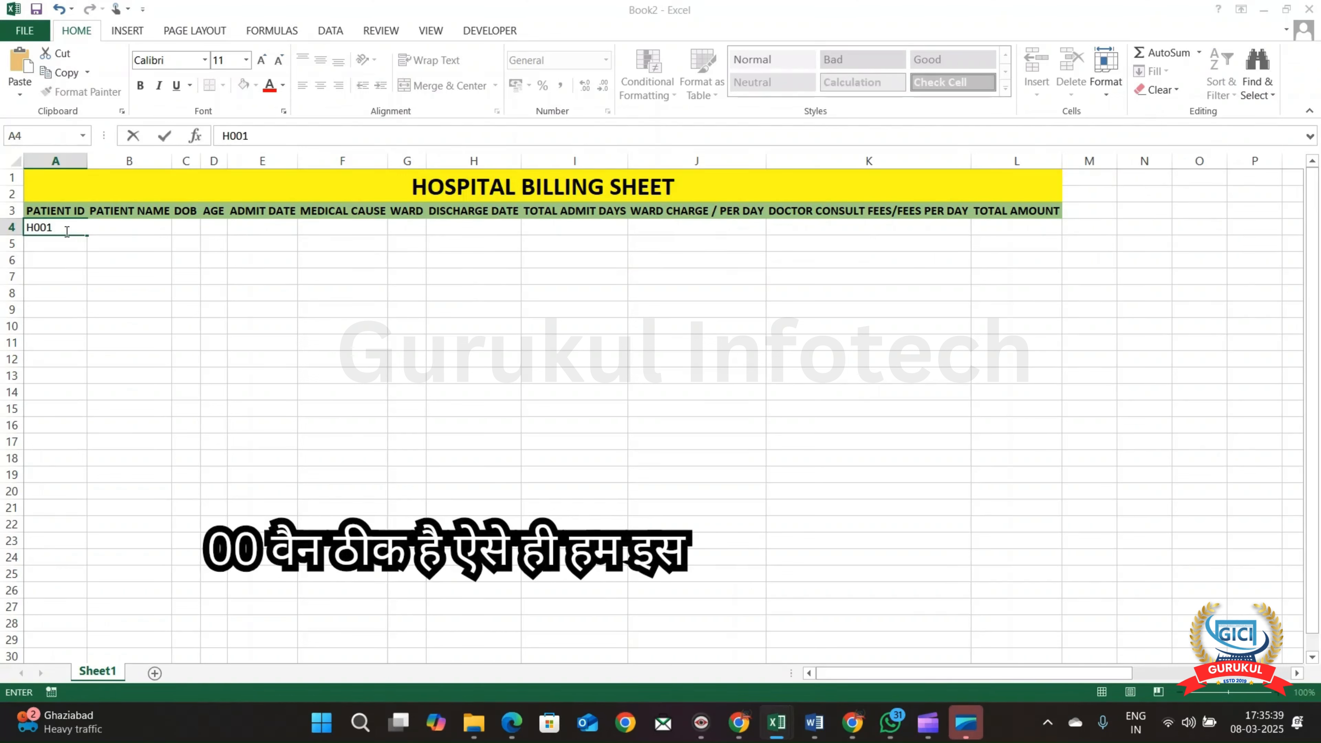
key("Return")
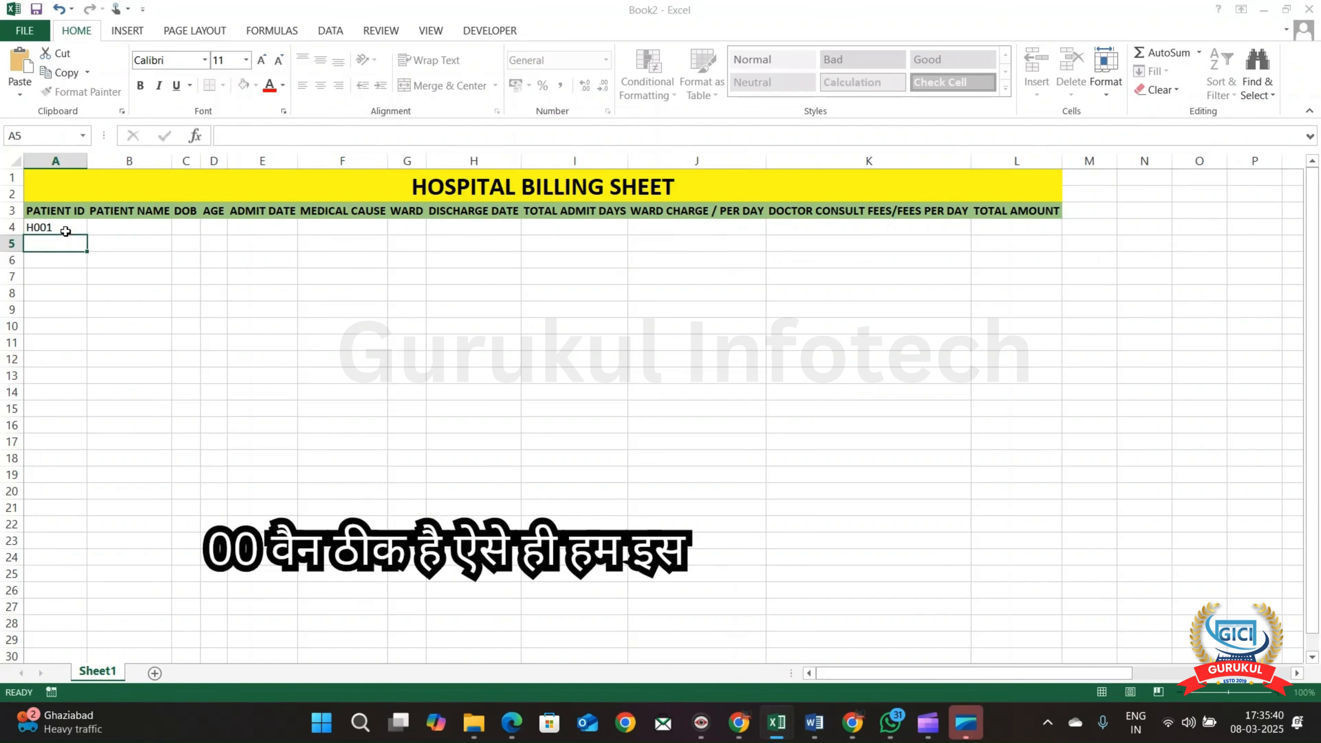
key("Return")
key("Up")
key("Up")
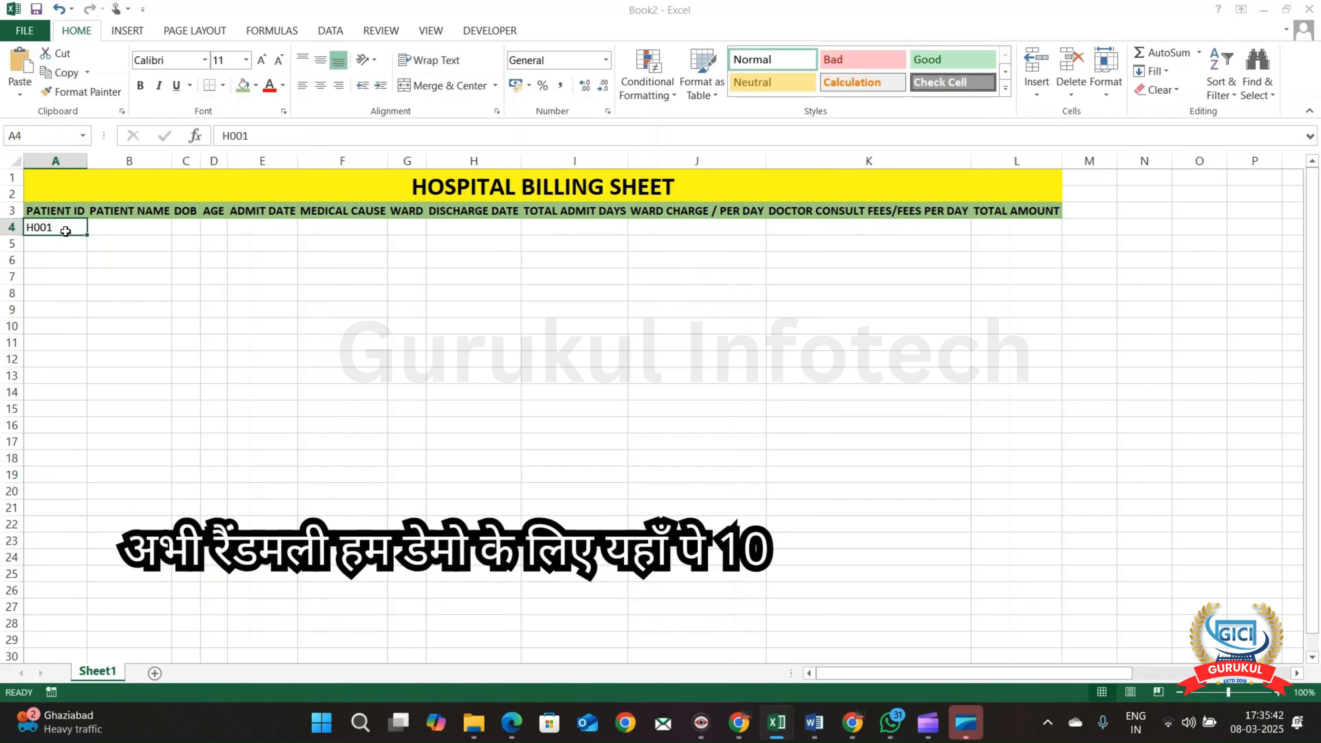
left_click_drag(89, 235, 64, 388)
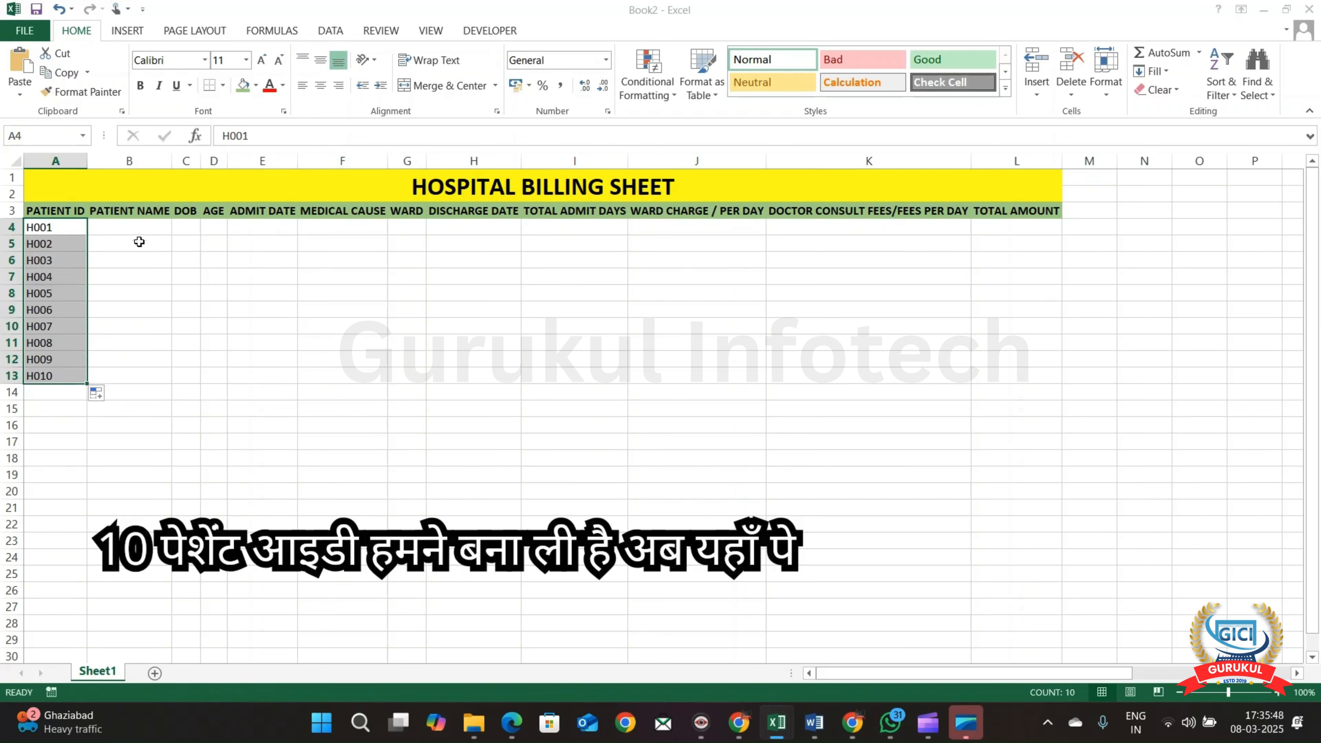
Enter the first four patients' names in B4:B7 under PATIENT NAME
left_click(134, 231)
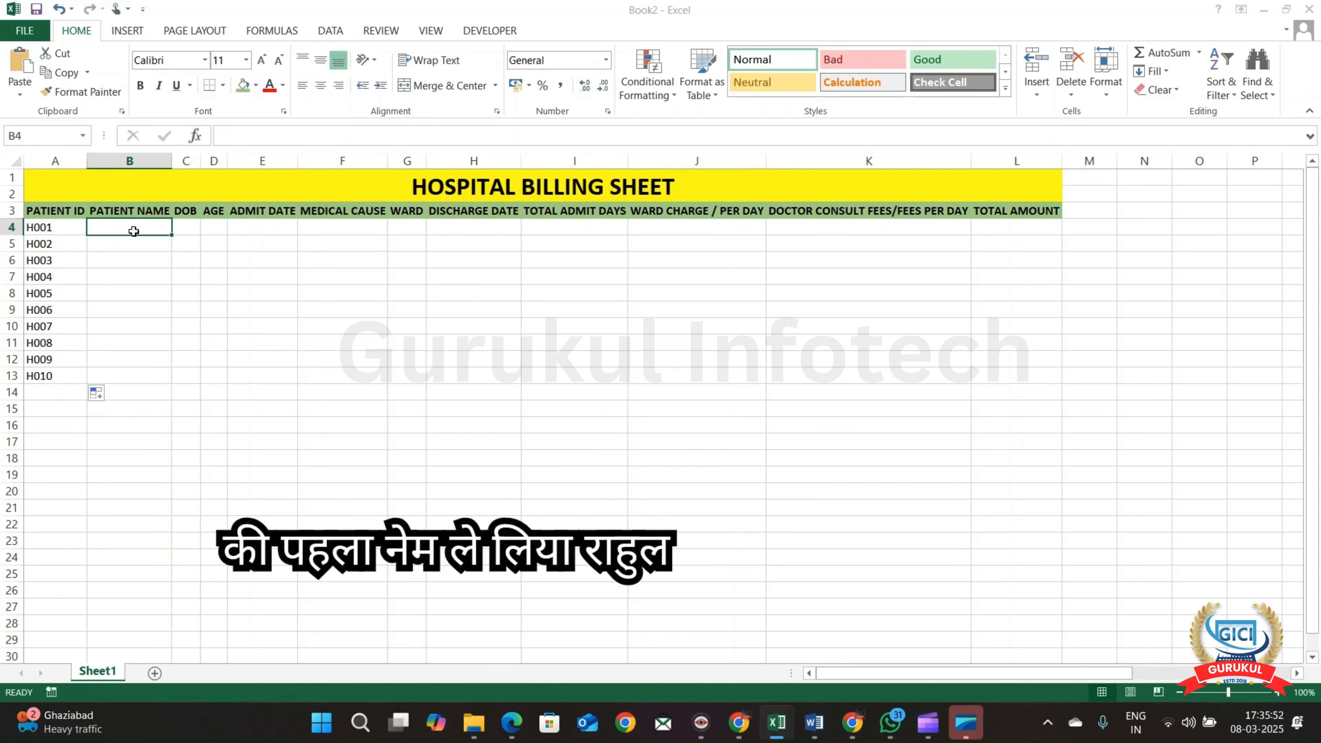
type("RAHUL")
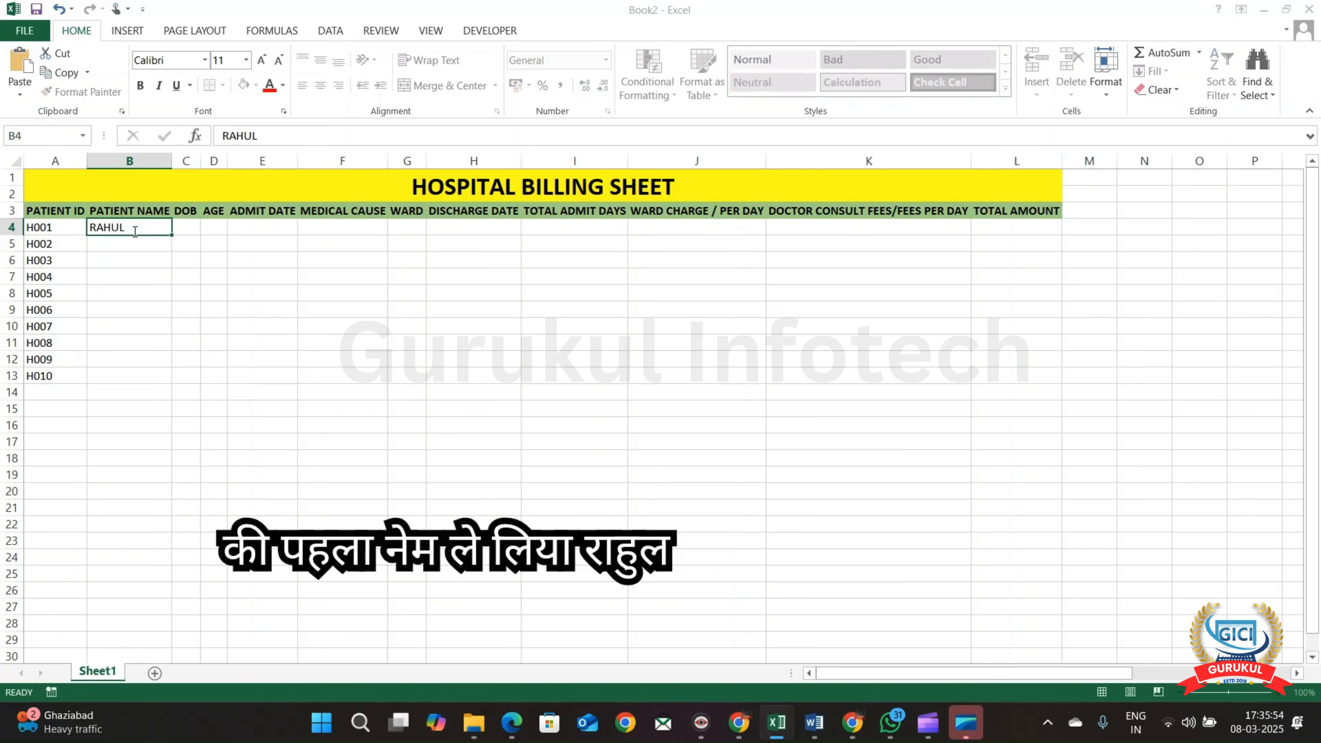
key("Return")
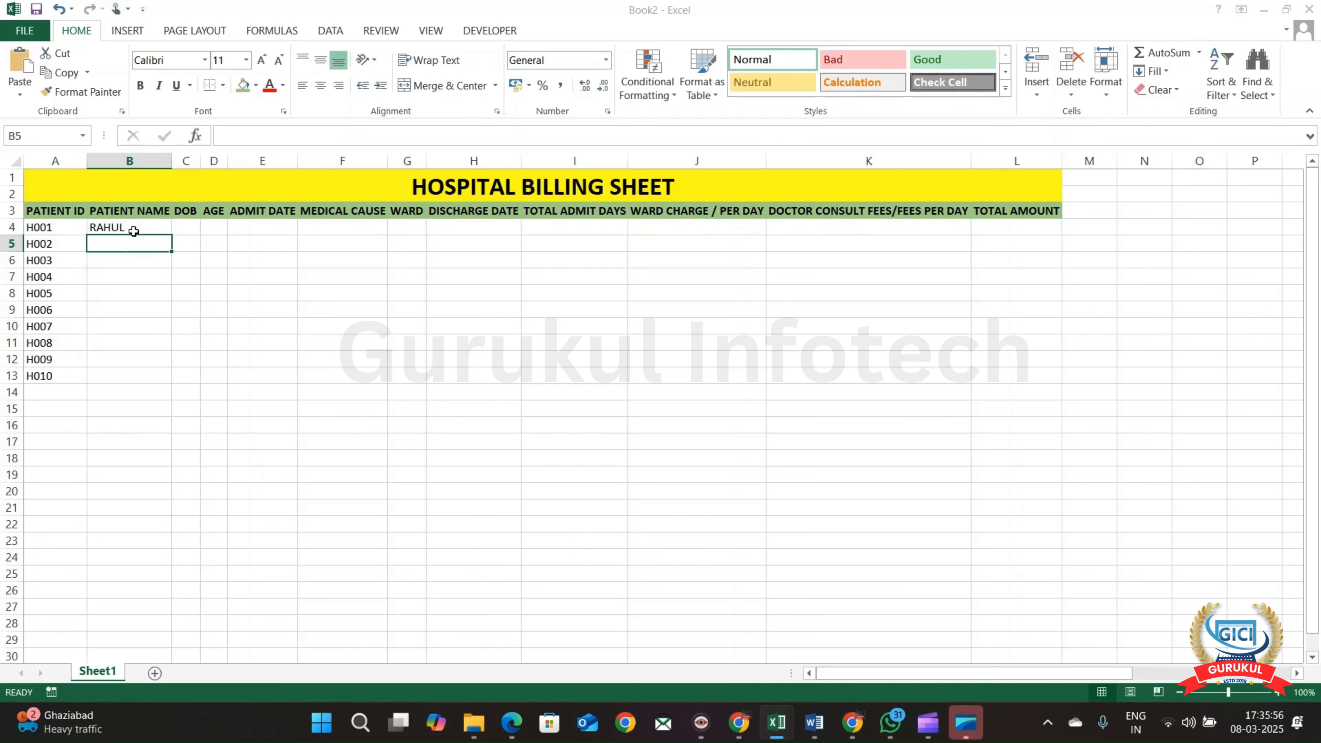
type("RAVI")
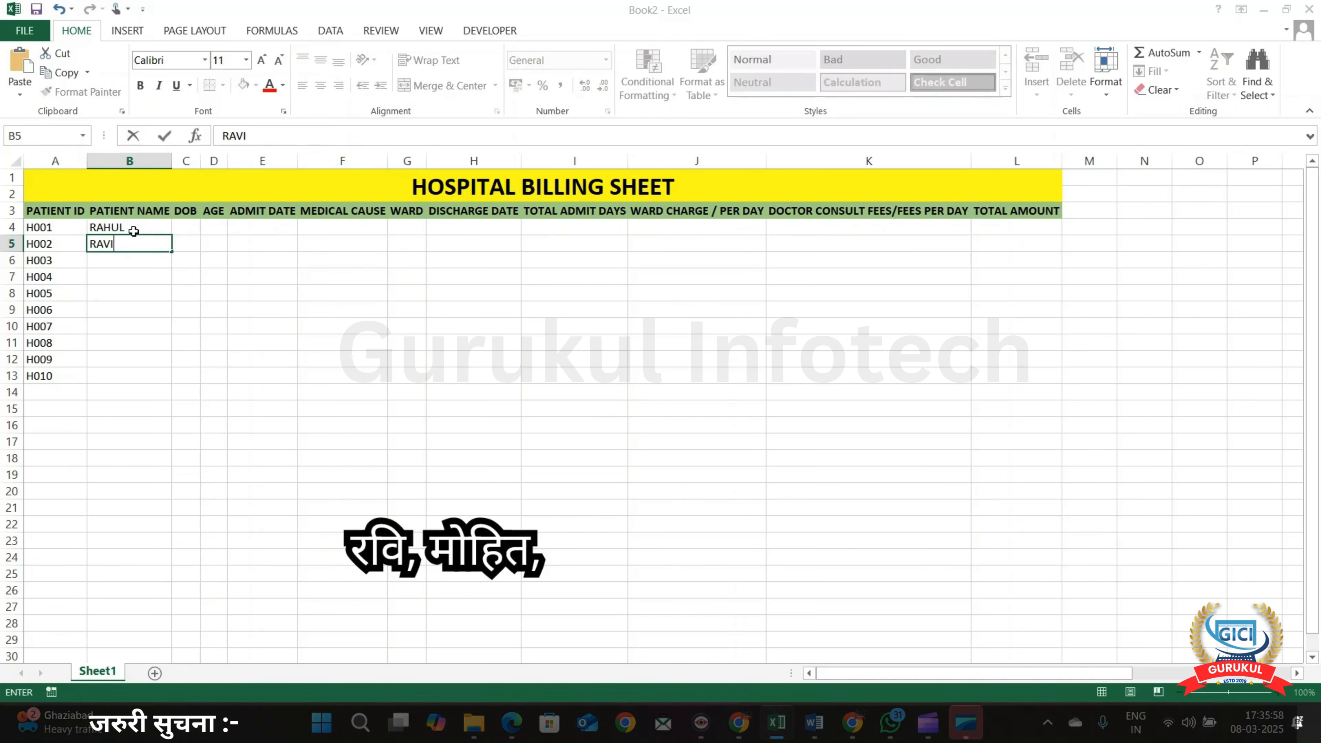
key("Return")
type("MOHIT")
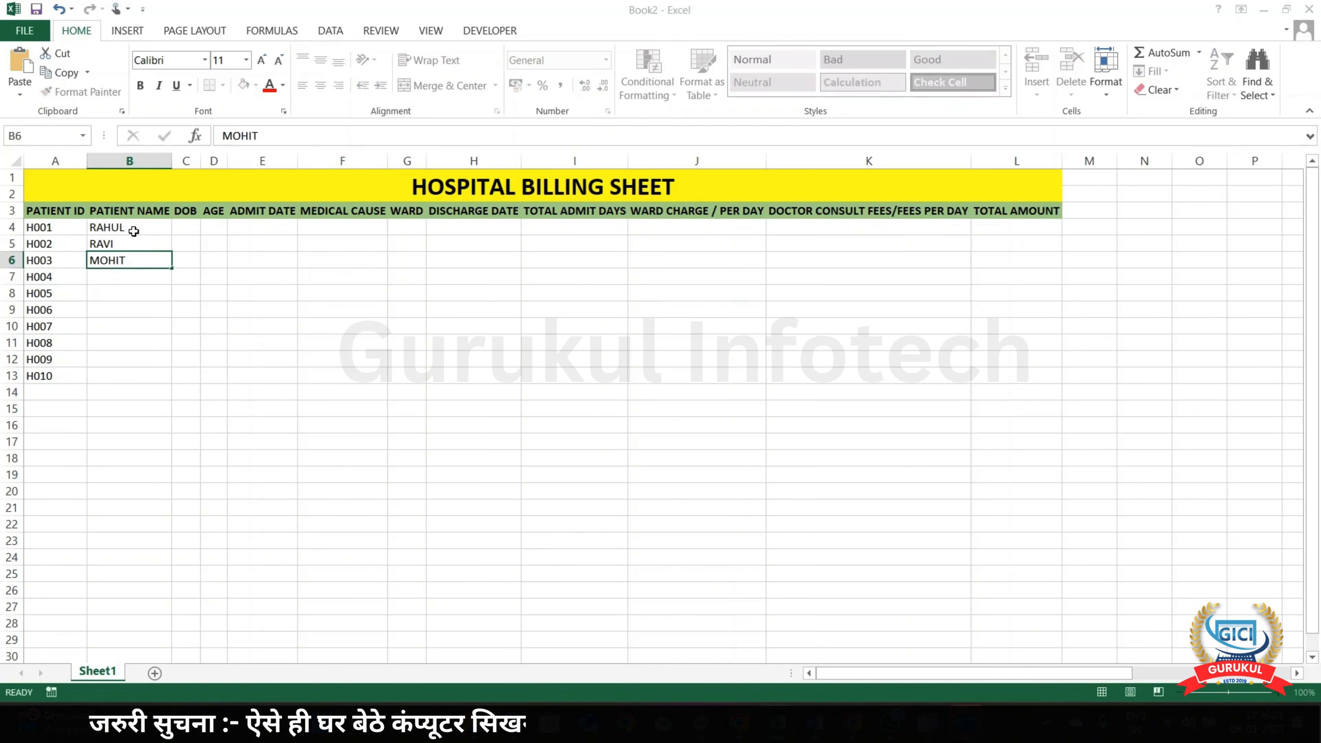
key("Return")
type("KARAN")
key("Return")
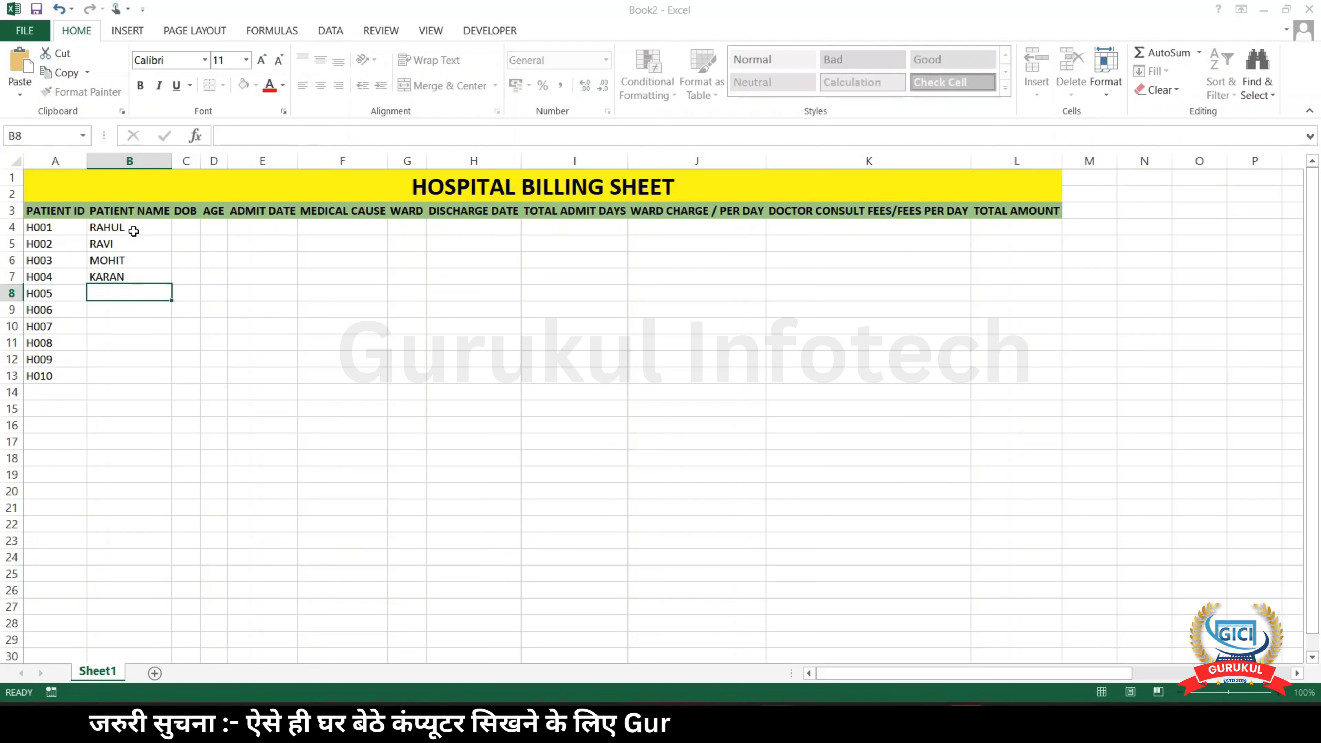
Enter the remaining six patients' names in B8:B13
type("RADHA")
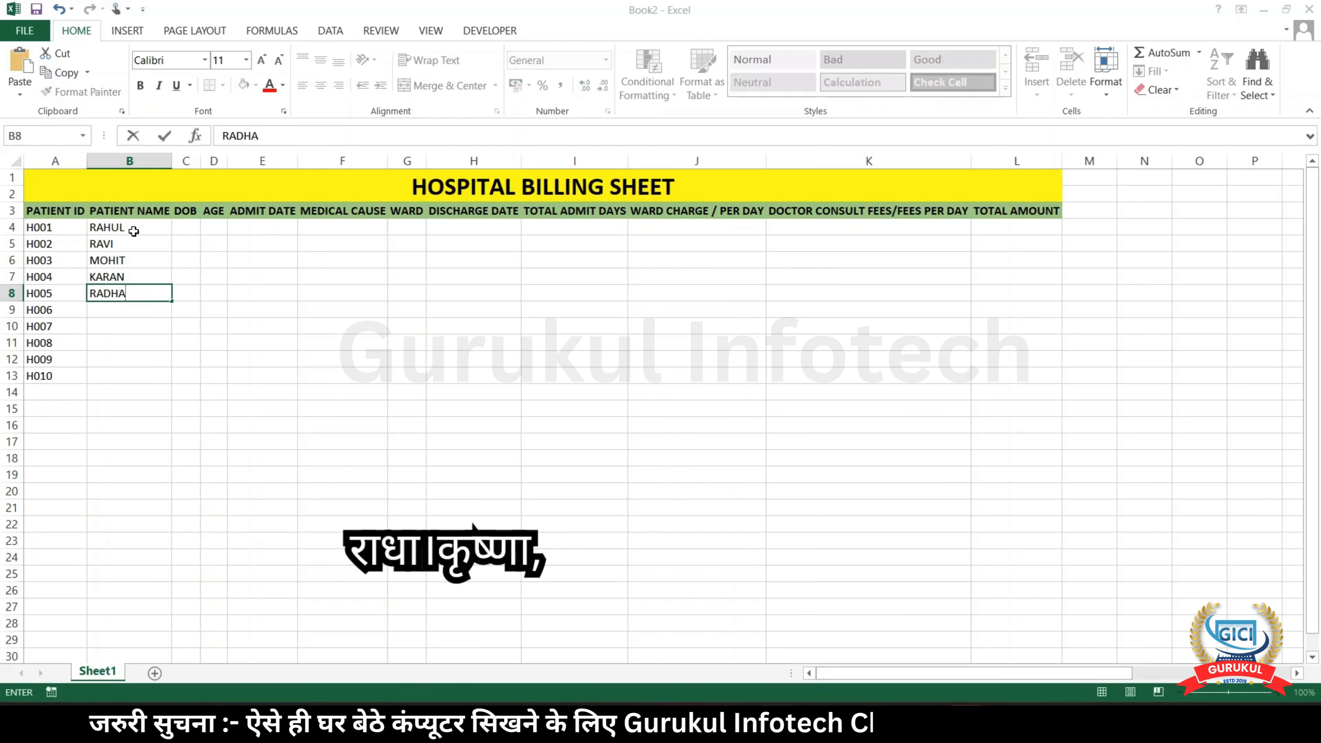
key("Return")
type("KRISHNA")
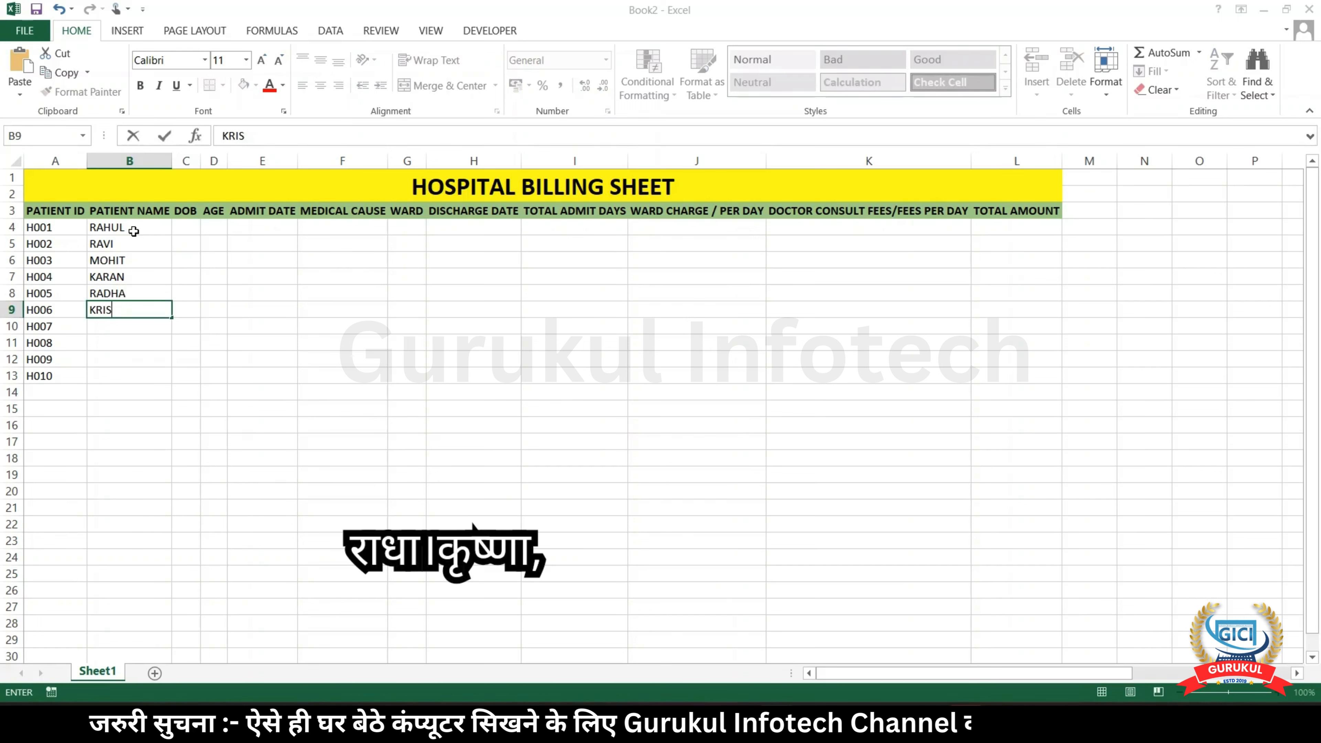
key("Return")
type("RAM")
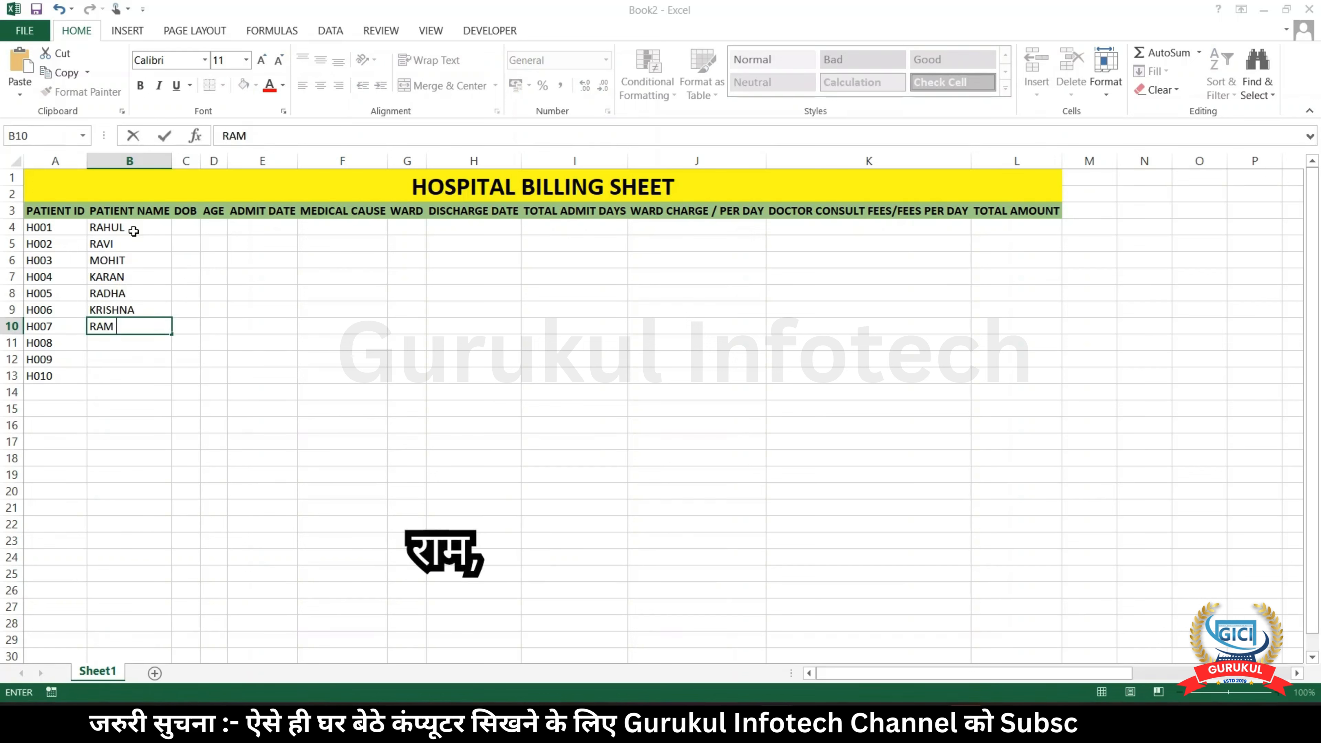
key("Return")
type("SITA")
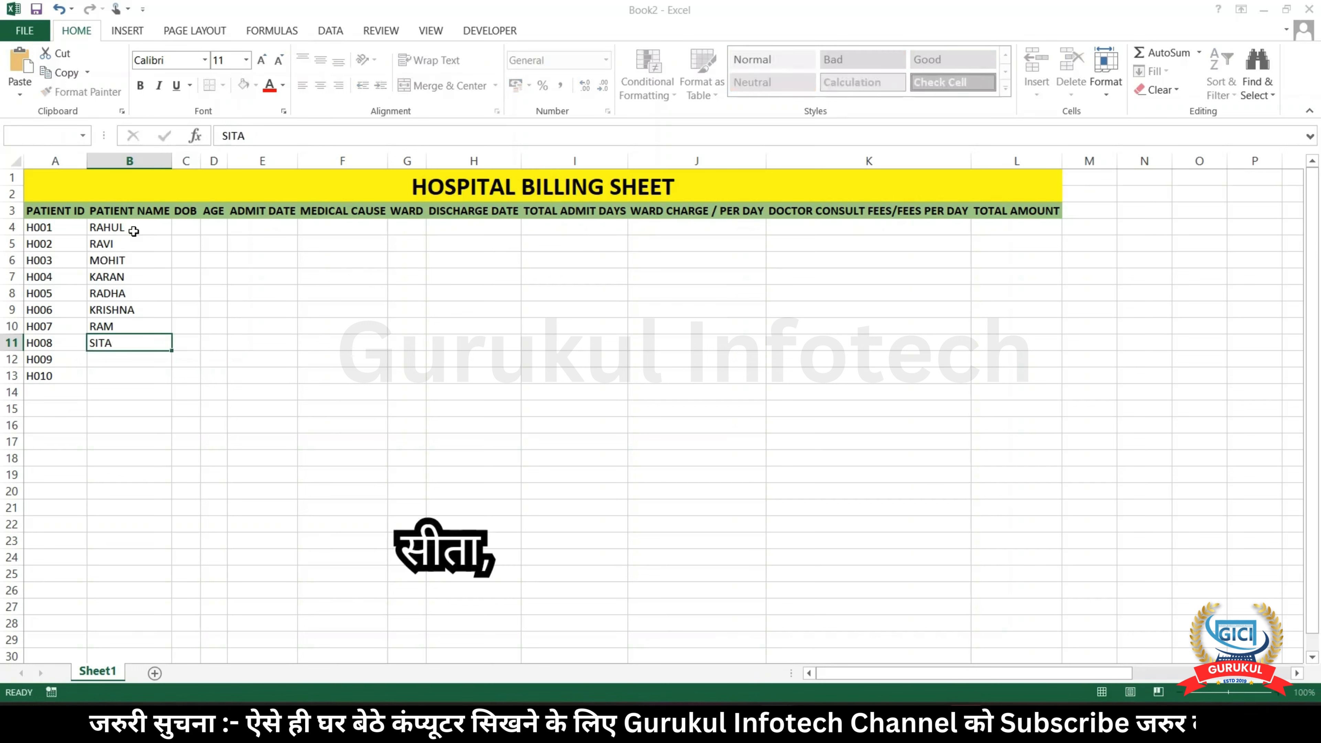
key("Return")
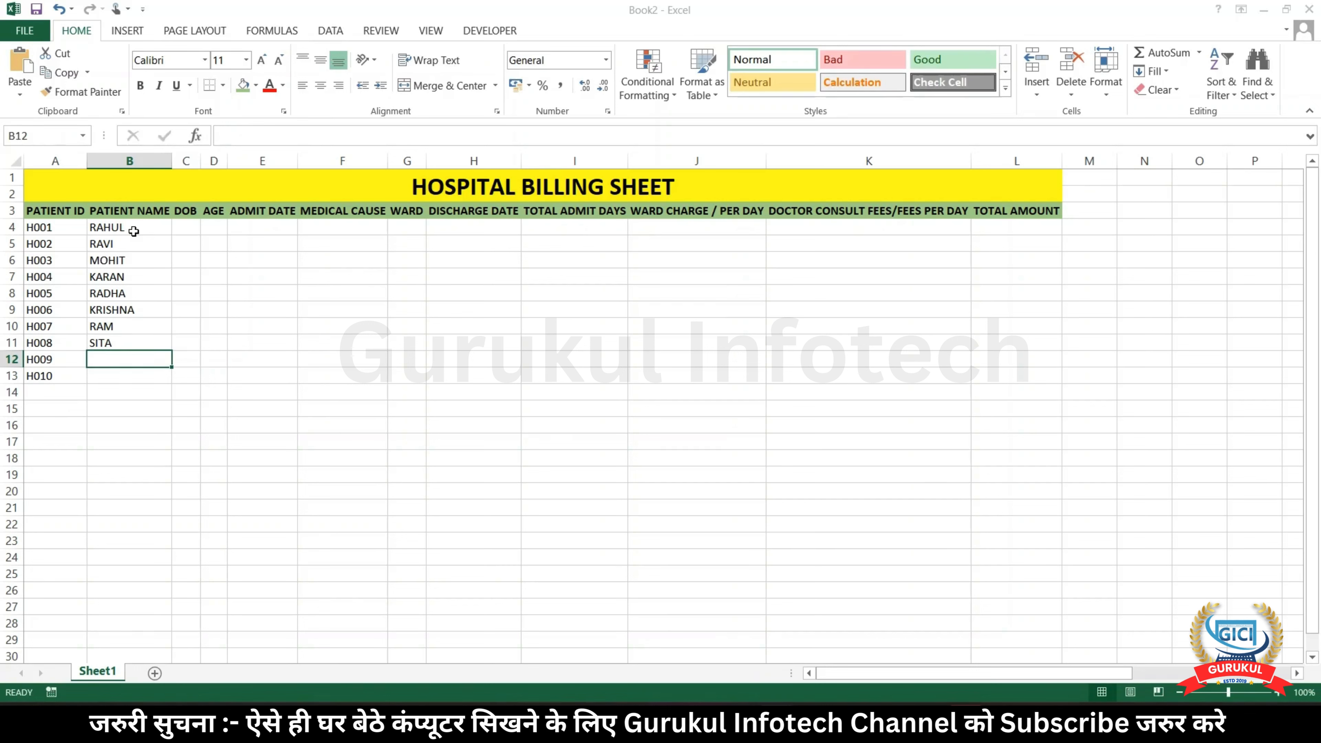
type("BABLI")
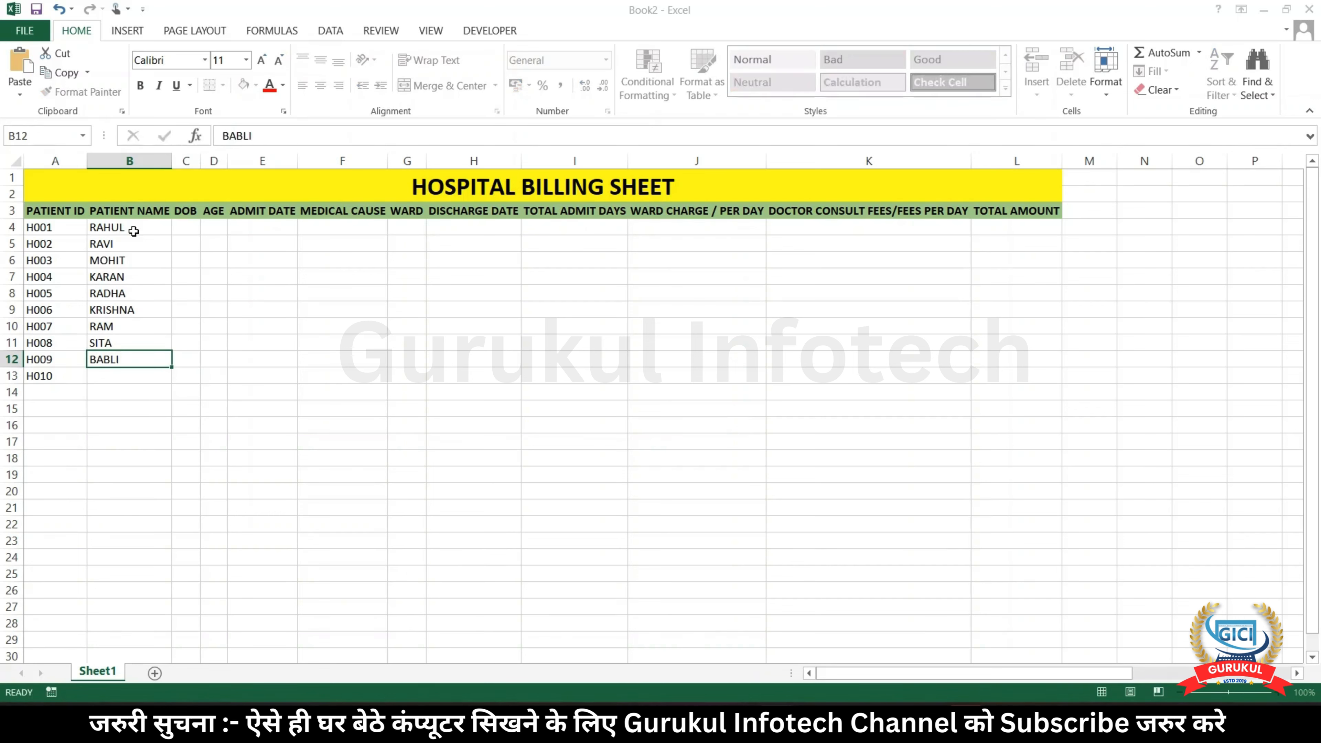
key("Return")
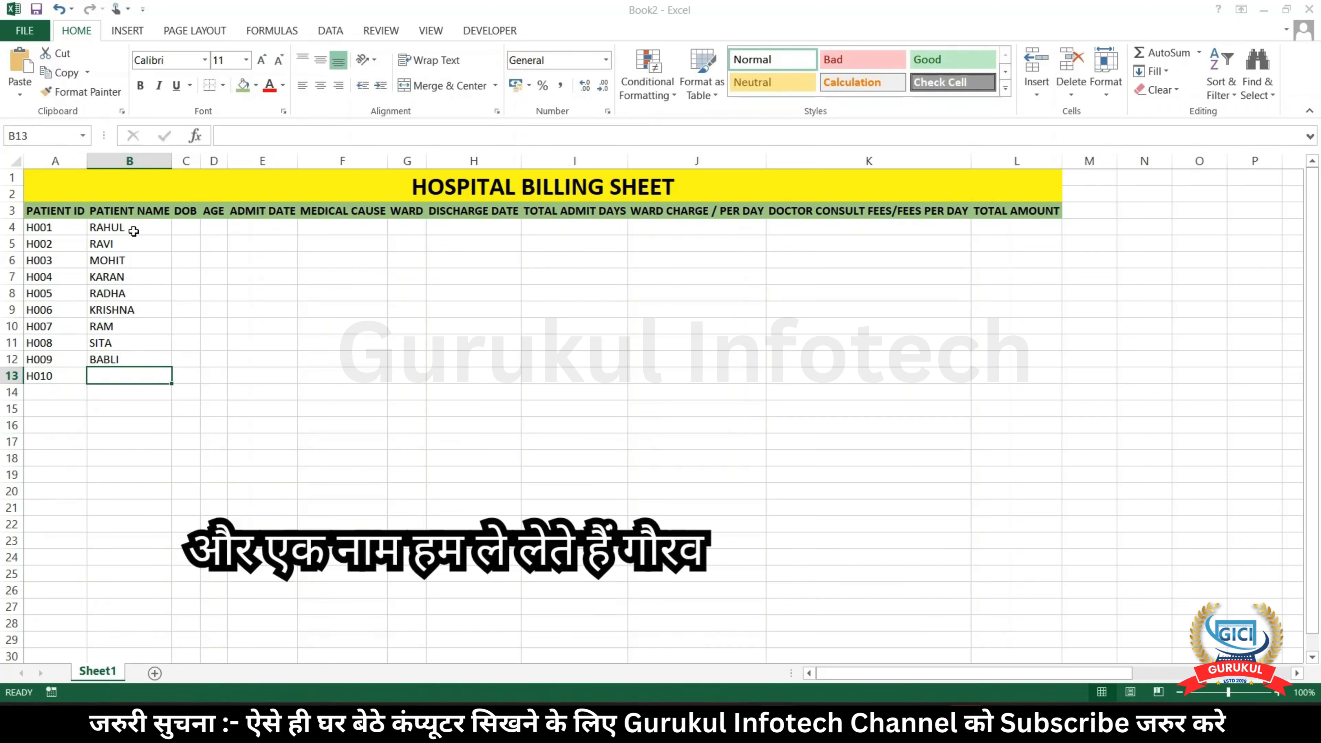
type("GAURAV")
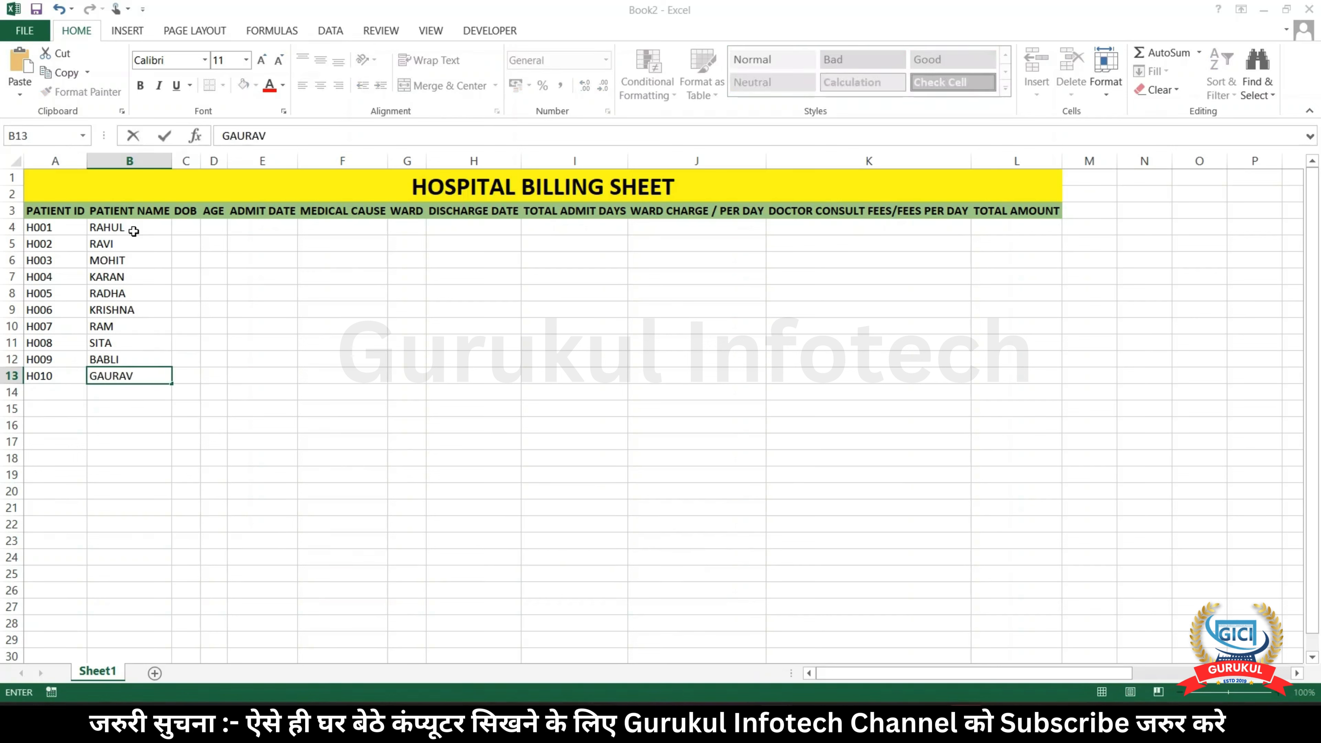
key("Up")
Enter the first patient's date of birth in C4 under DOB
key("Up")
key("Up")
key("Up")
key("Up")
key("Up")
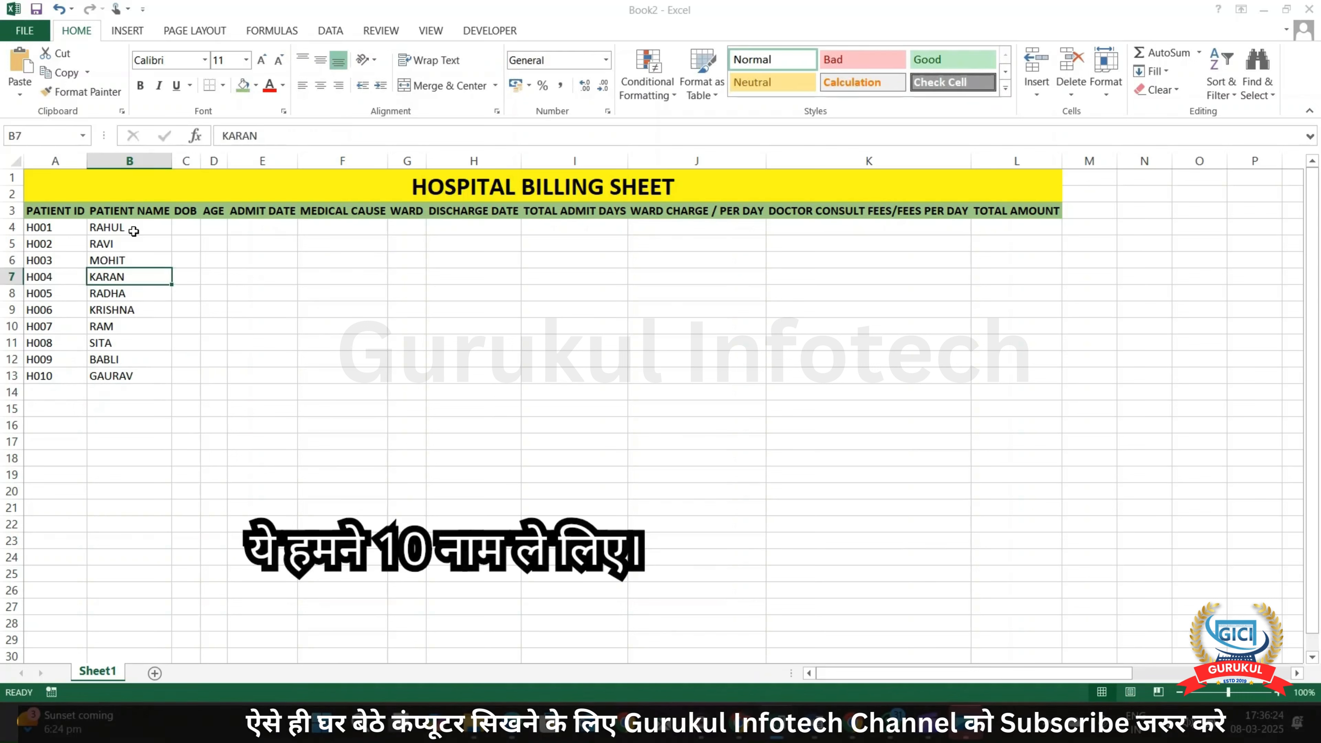
key("Up")
key("Up")
key("Right")
key("Up")
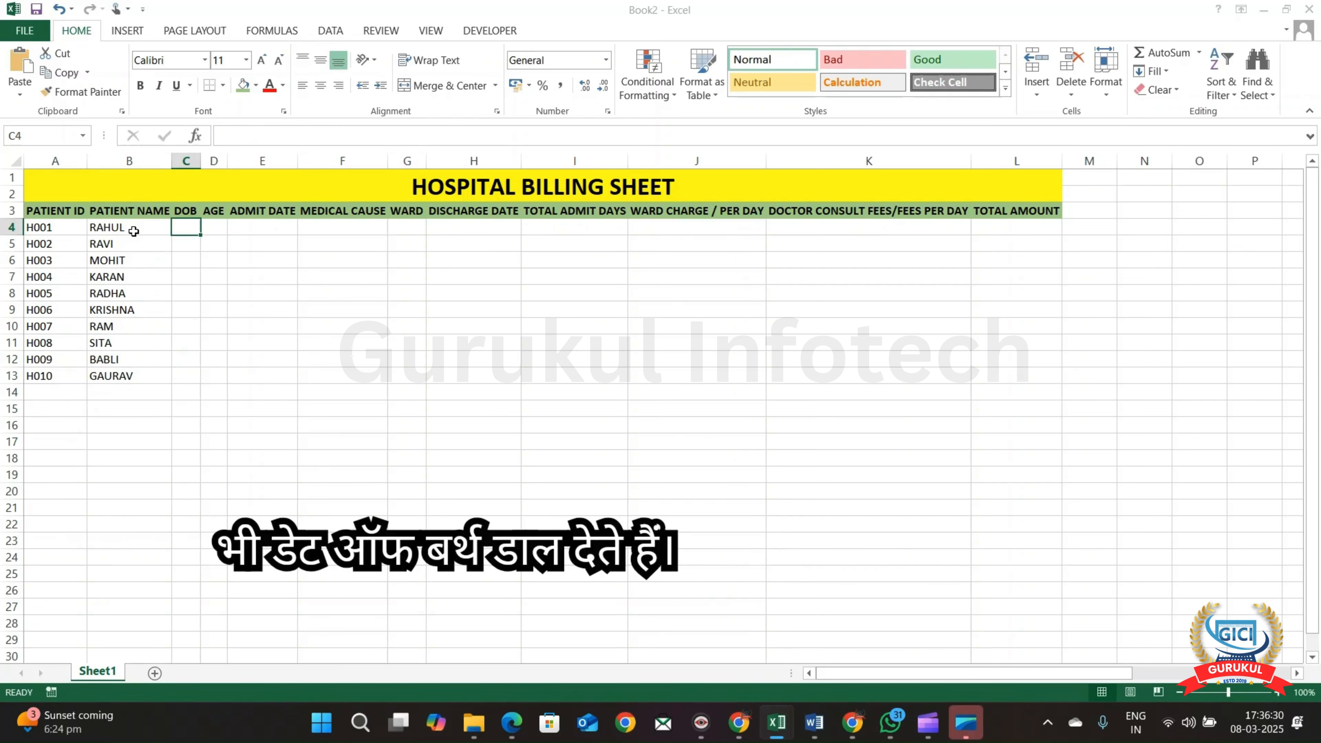
type("1/")
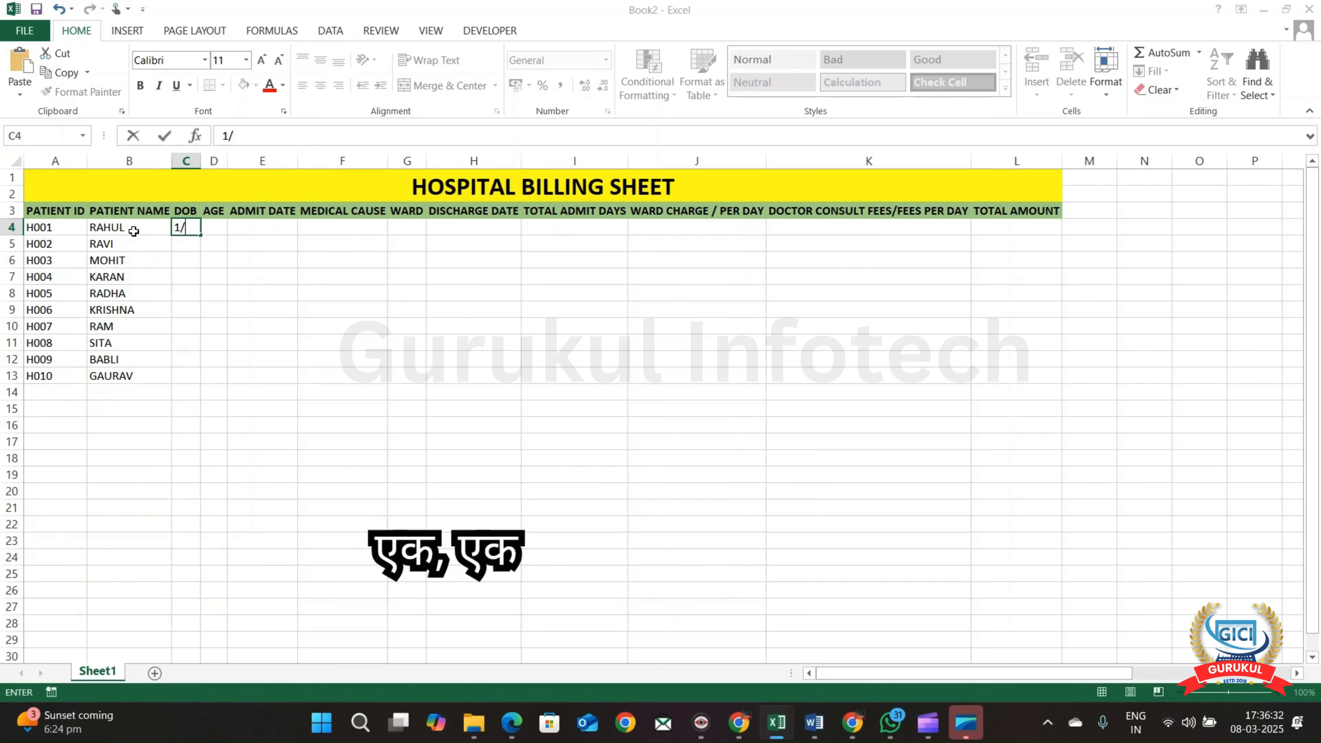
type("1/2000")
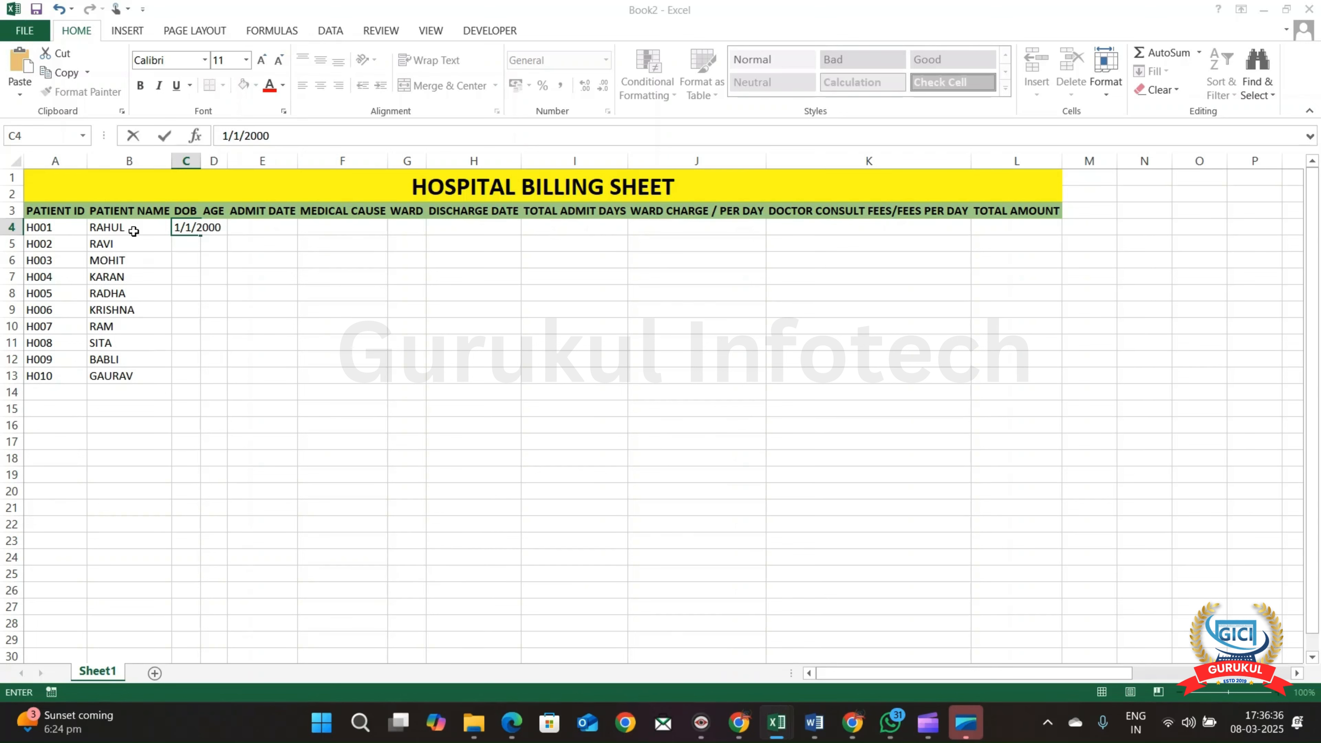
key("Return")
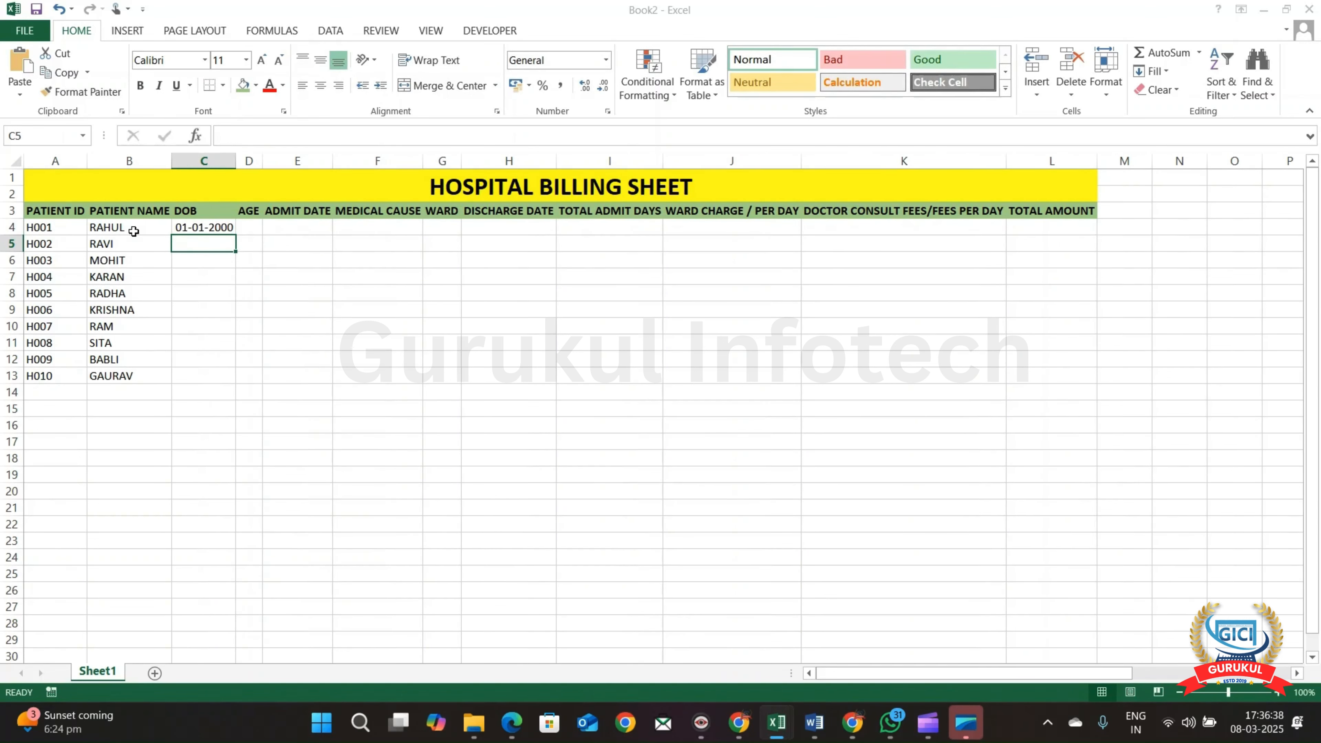
Enter the second and third patients' dates of birth in C5:C6
type("2/")
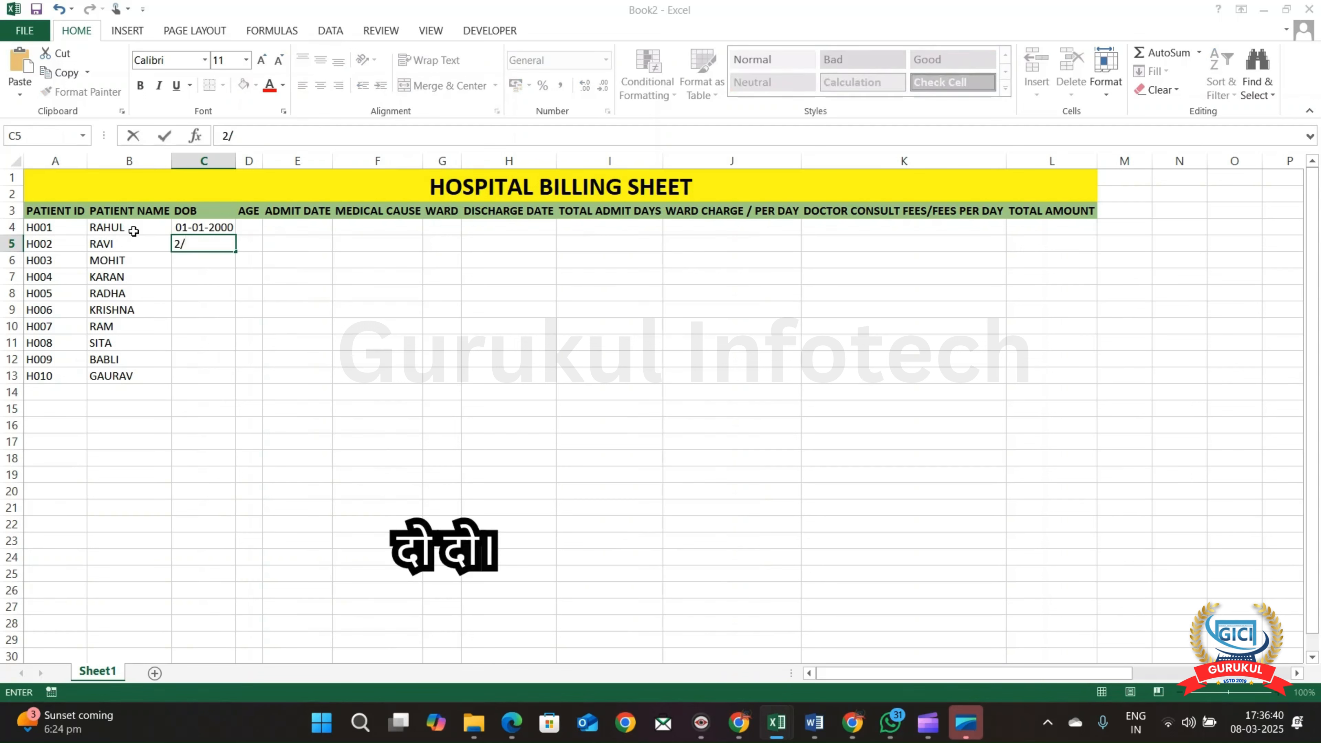
type("2/")
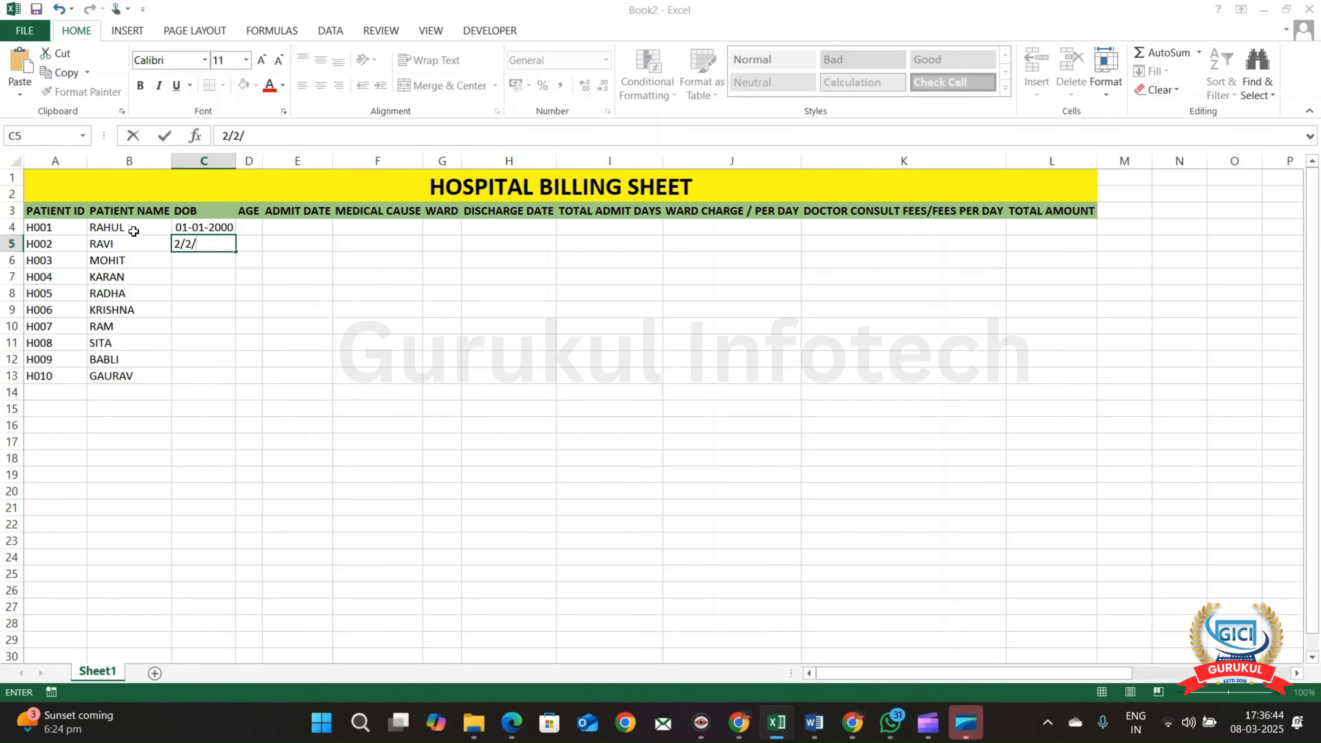
type("2003")
key("Return")
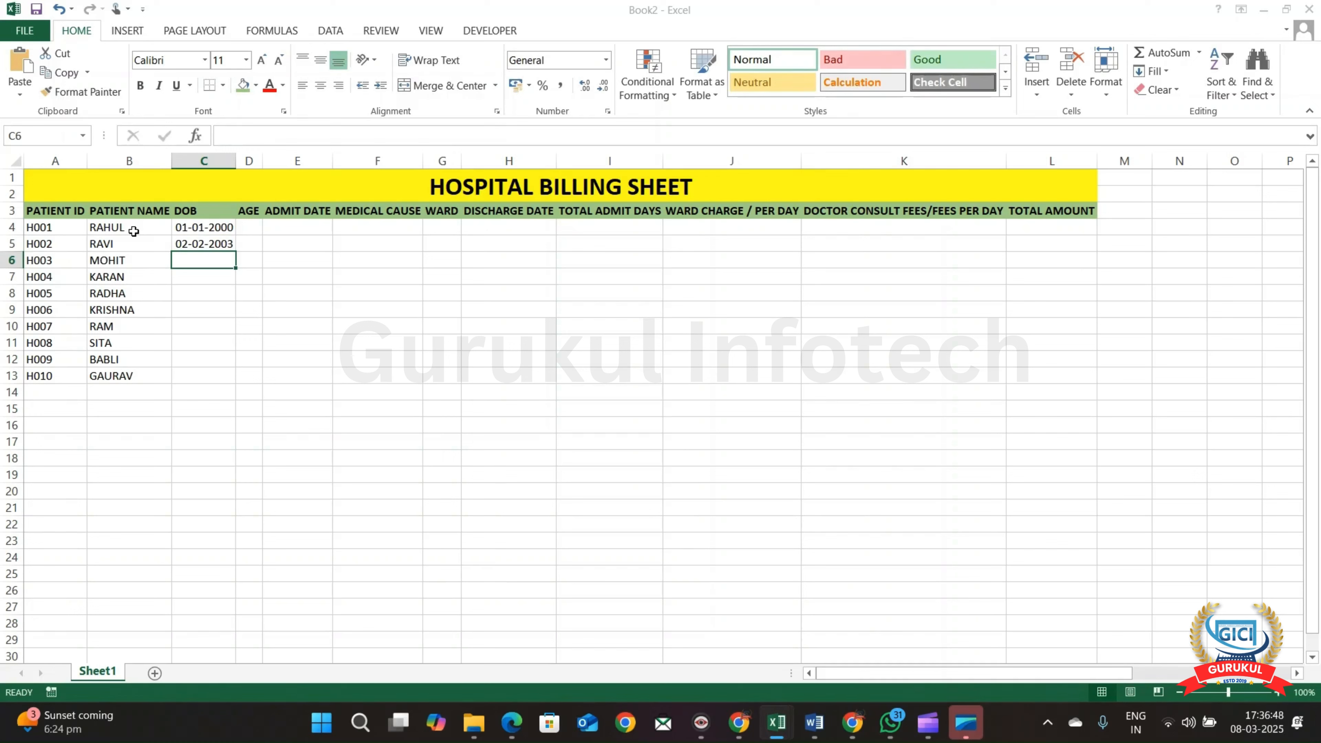
type("3/3/")
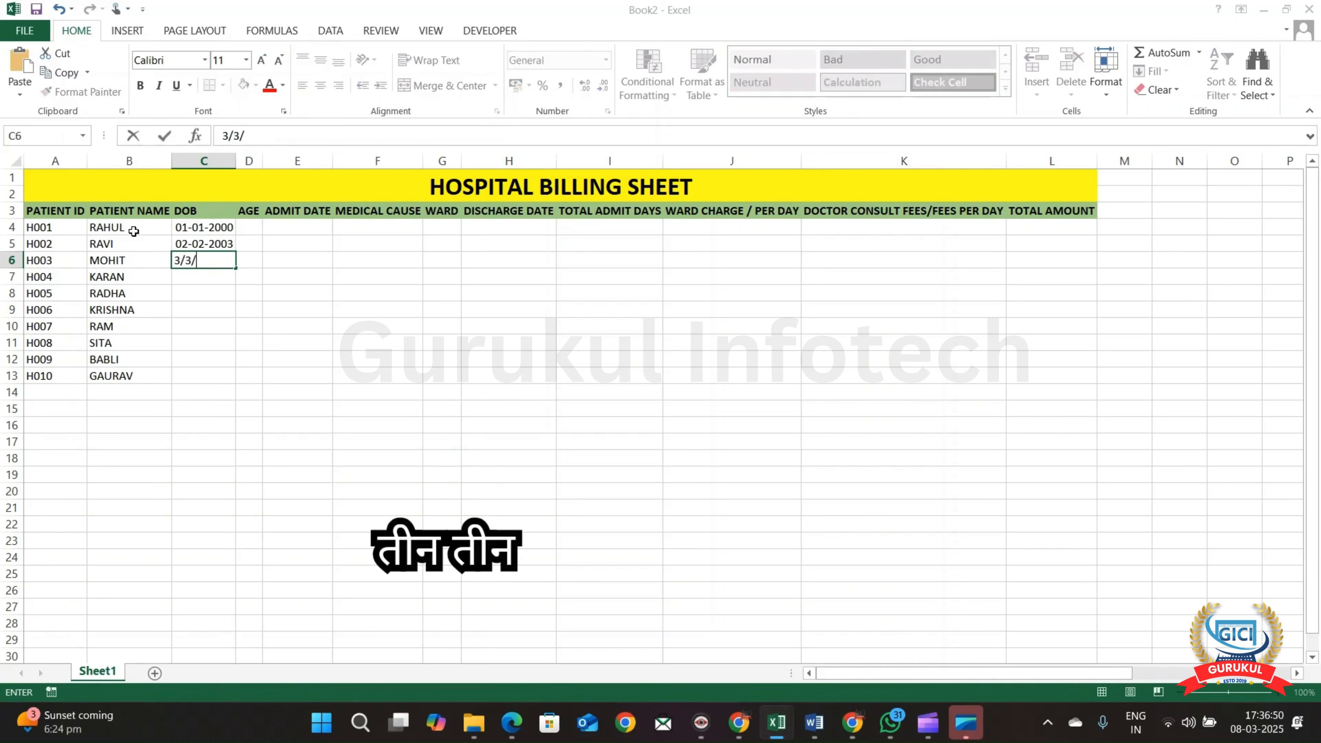
type("1997")
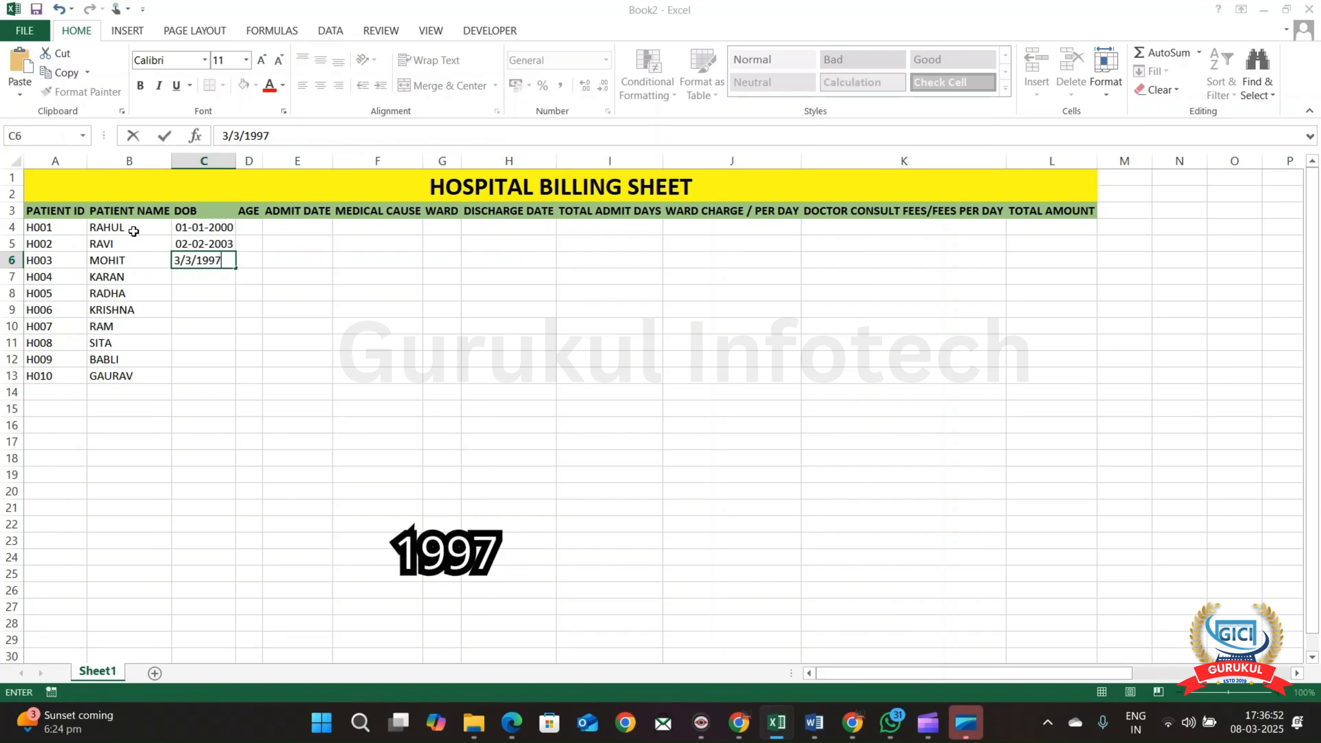
key("Return")
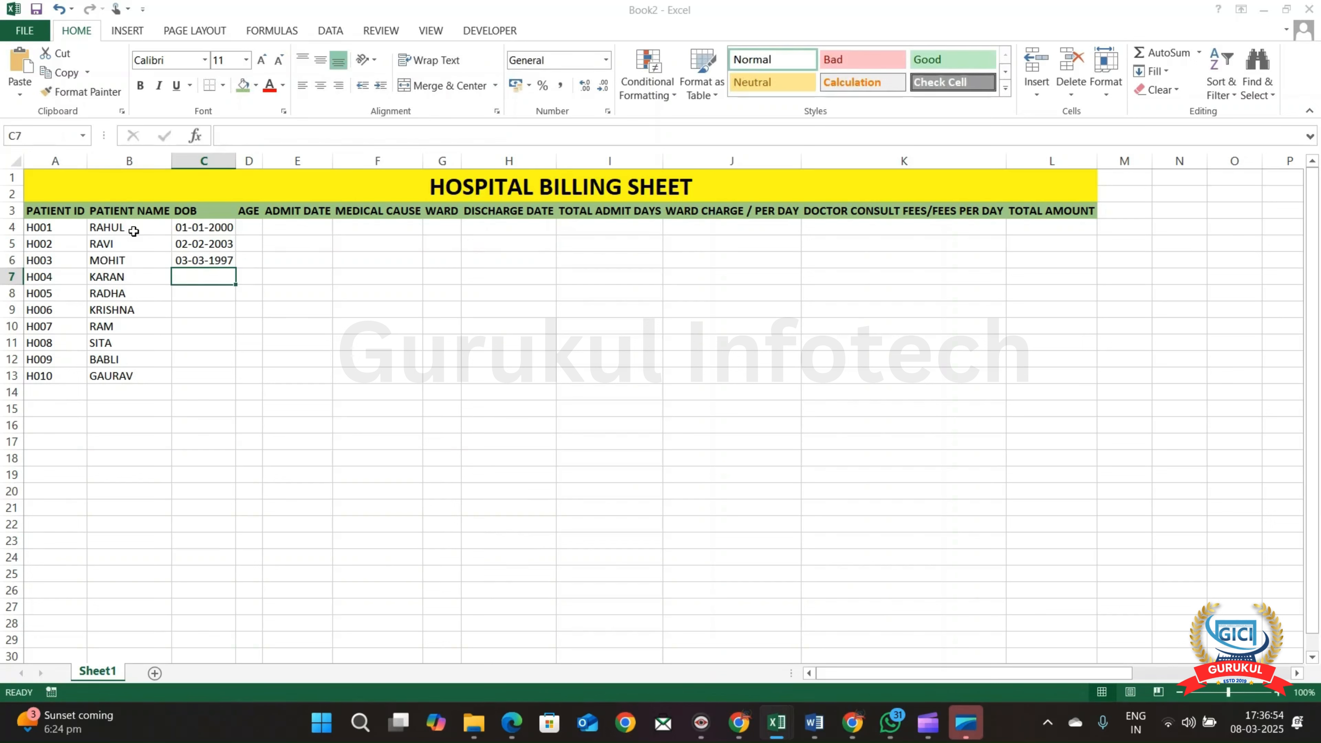
Enter the fourth and fifth patients' dates of birth in C7:C8
type("12/")
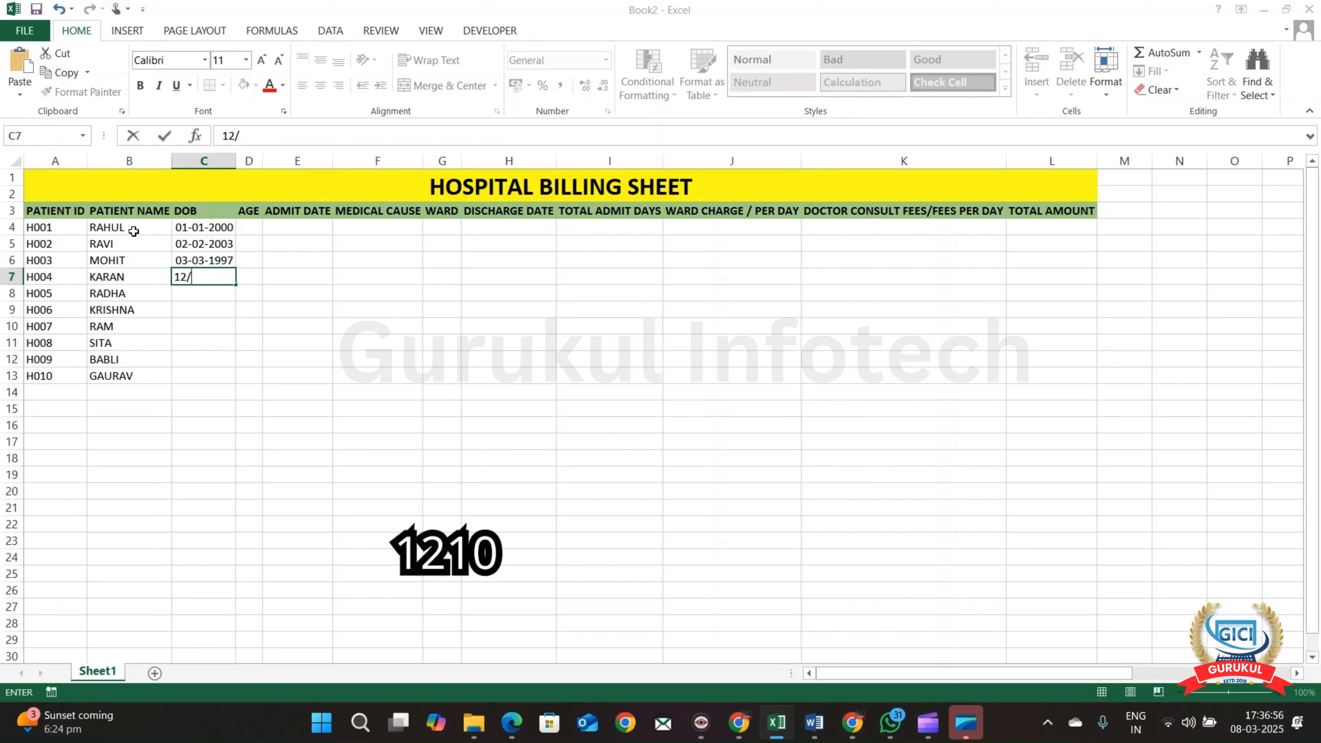
type("10/")
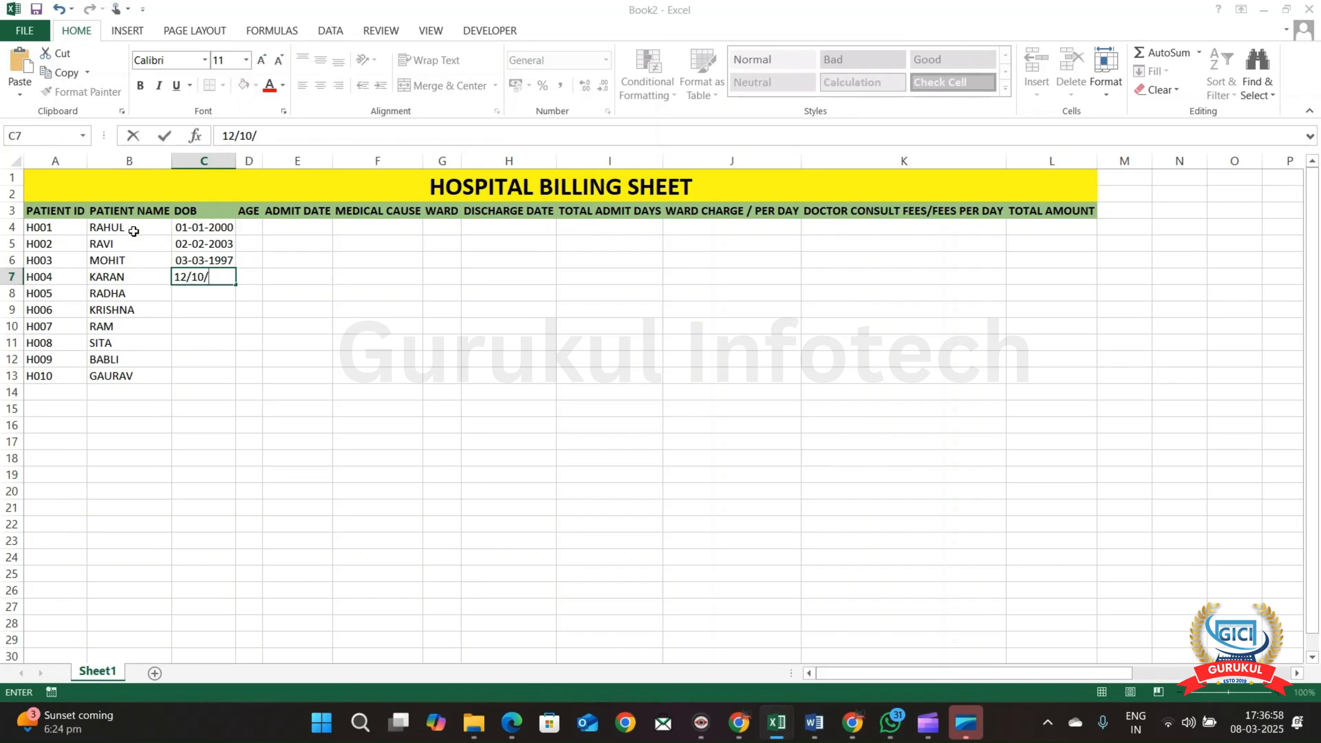
type("196")
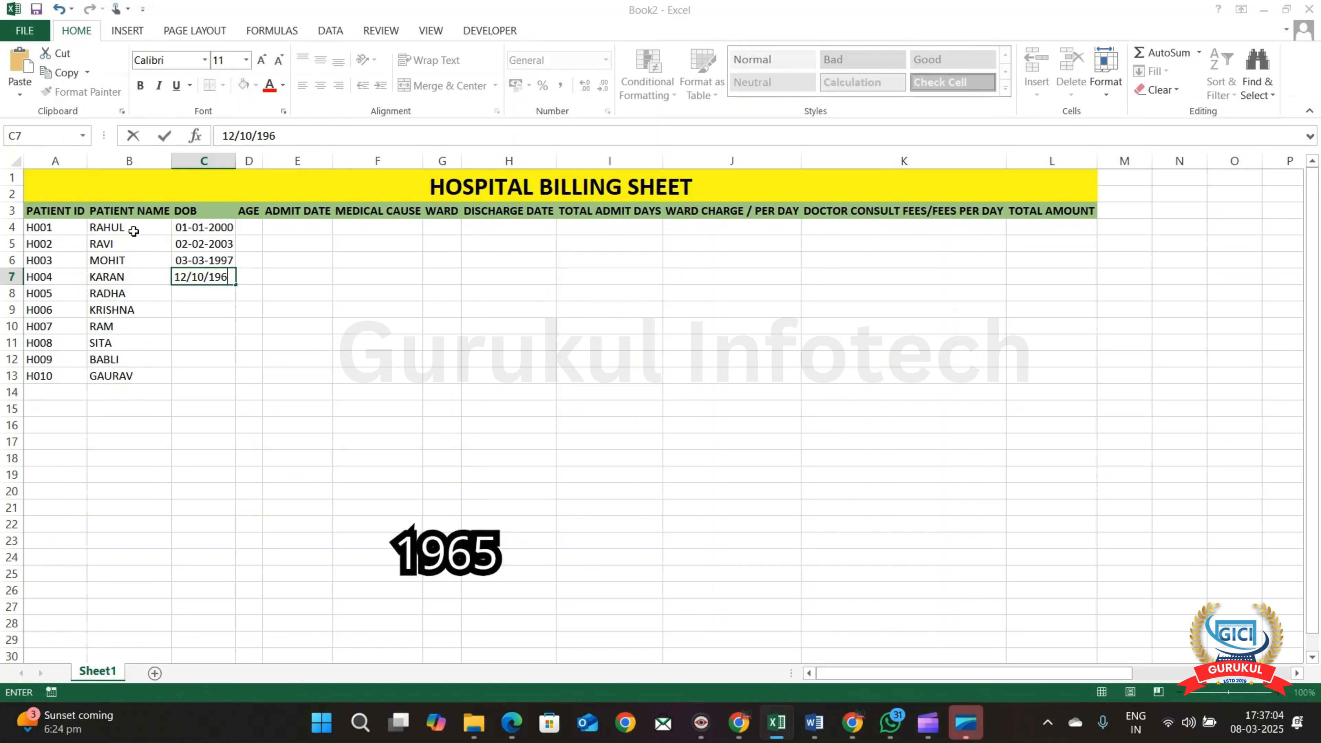
type("45")
key("Return")
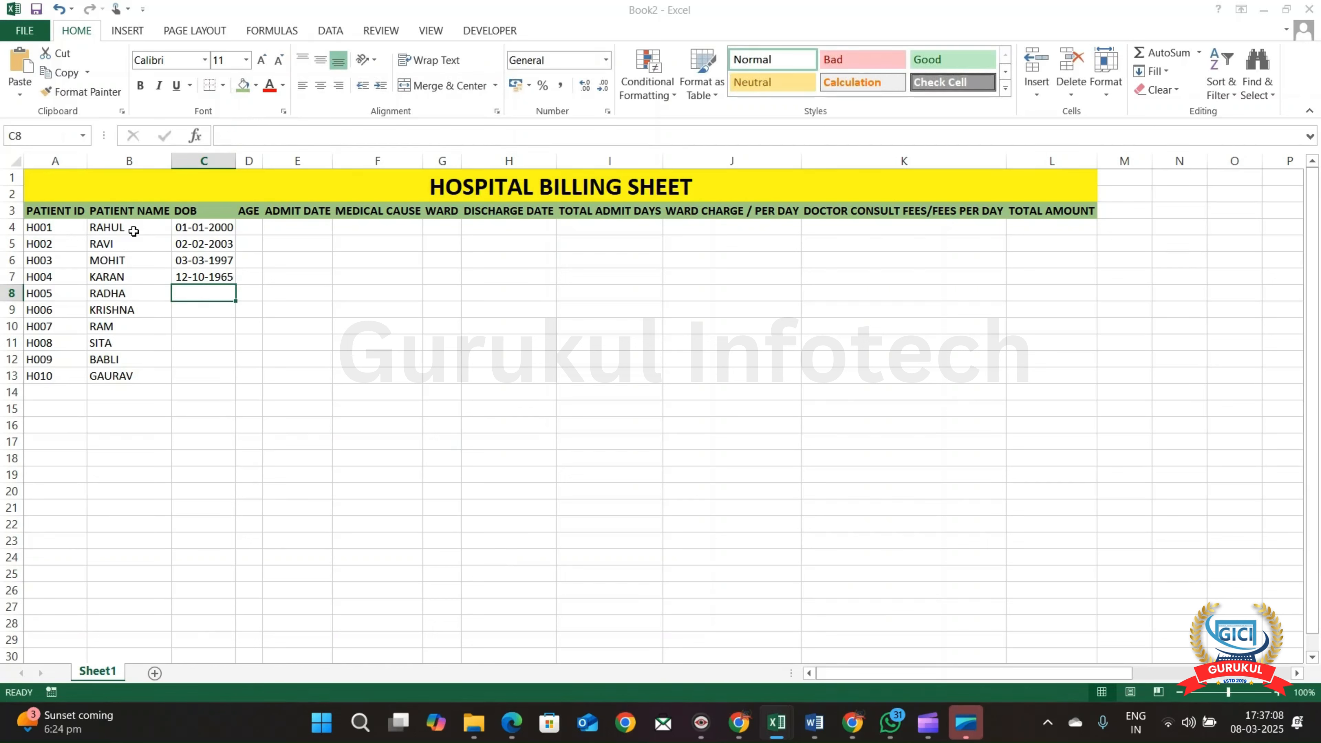
type("13/")
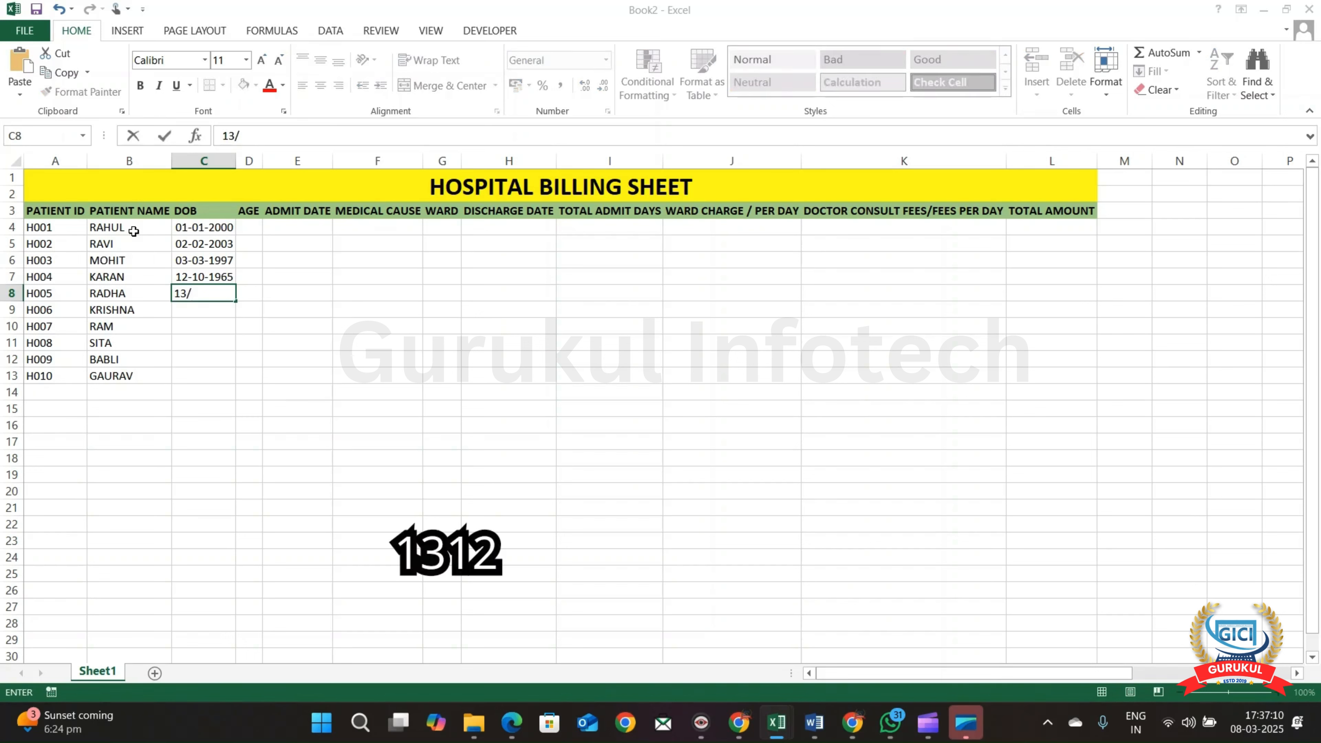
type("12/")
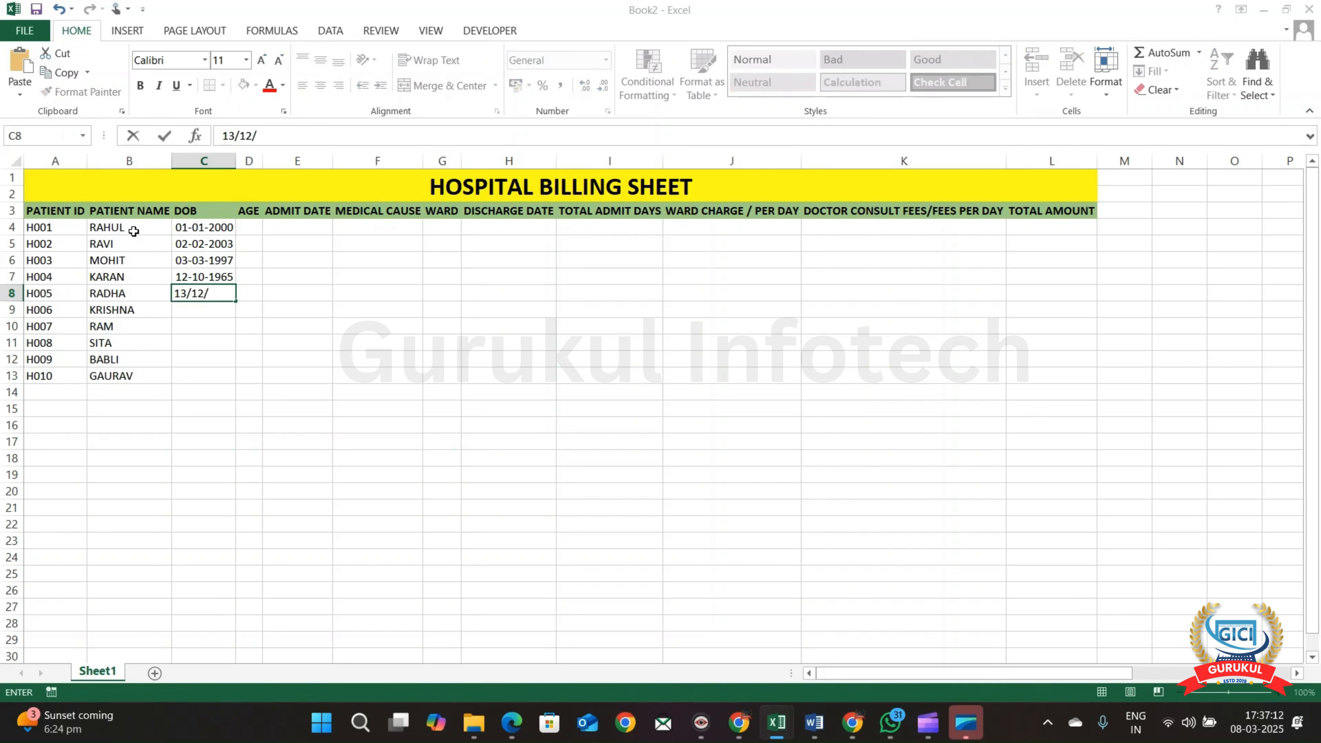
type("2010")
key("Return")
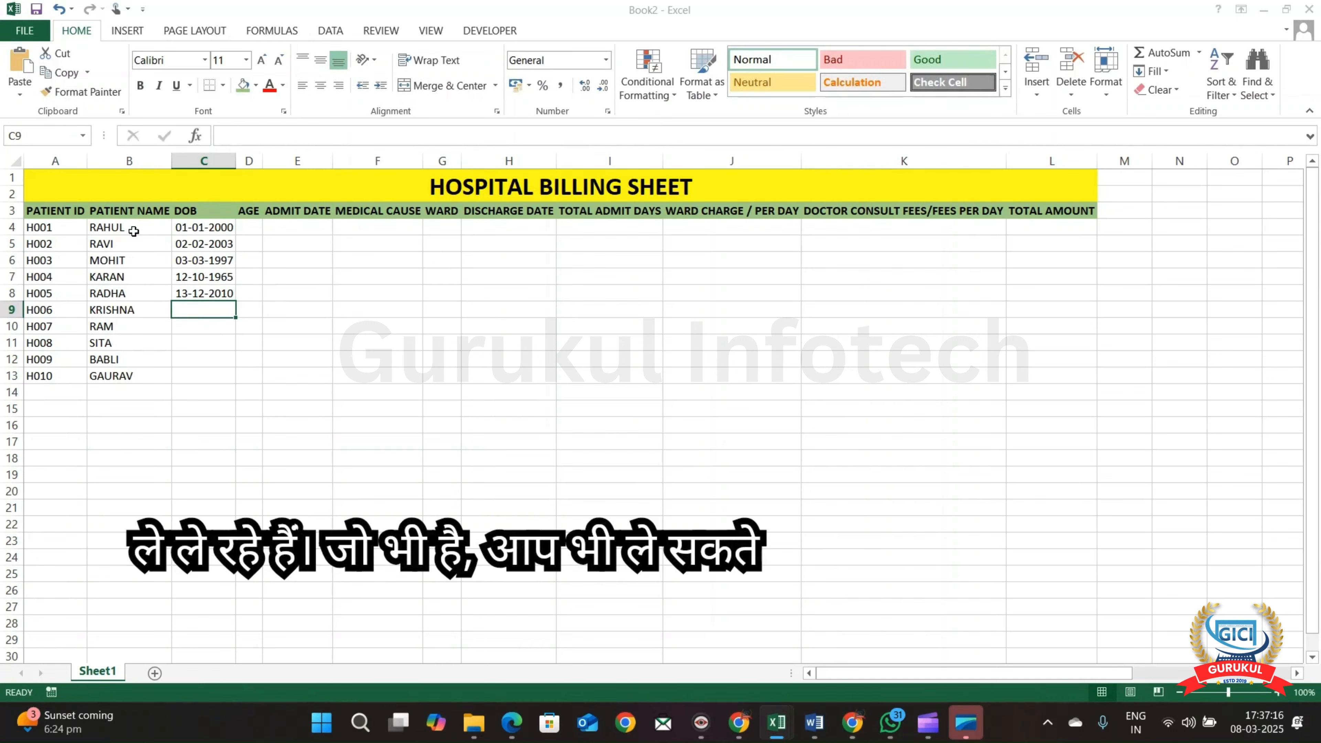
Enter the date of birth for patient H006 in C9
type("18")
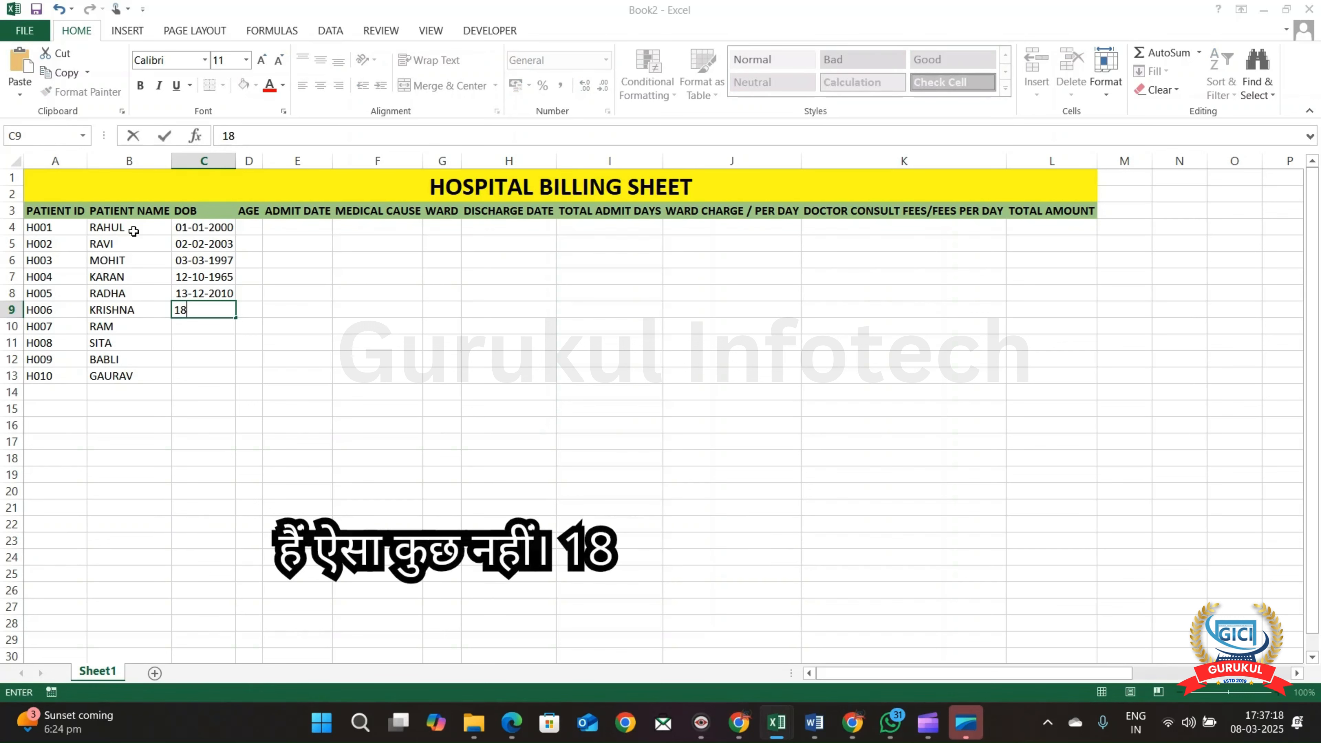
type("/")
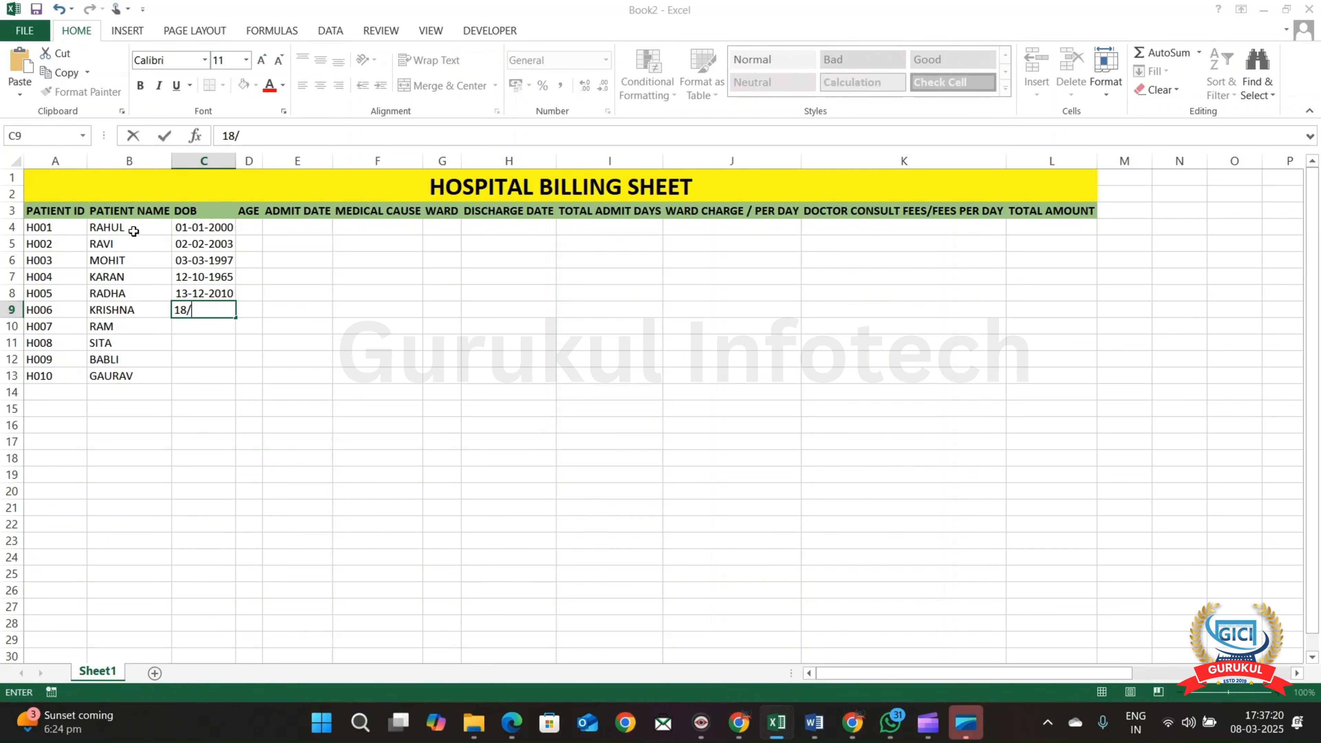
type("5/5005")
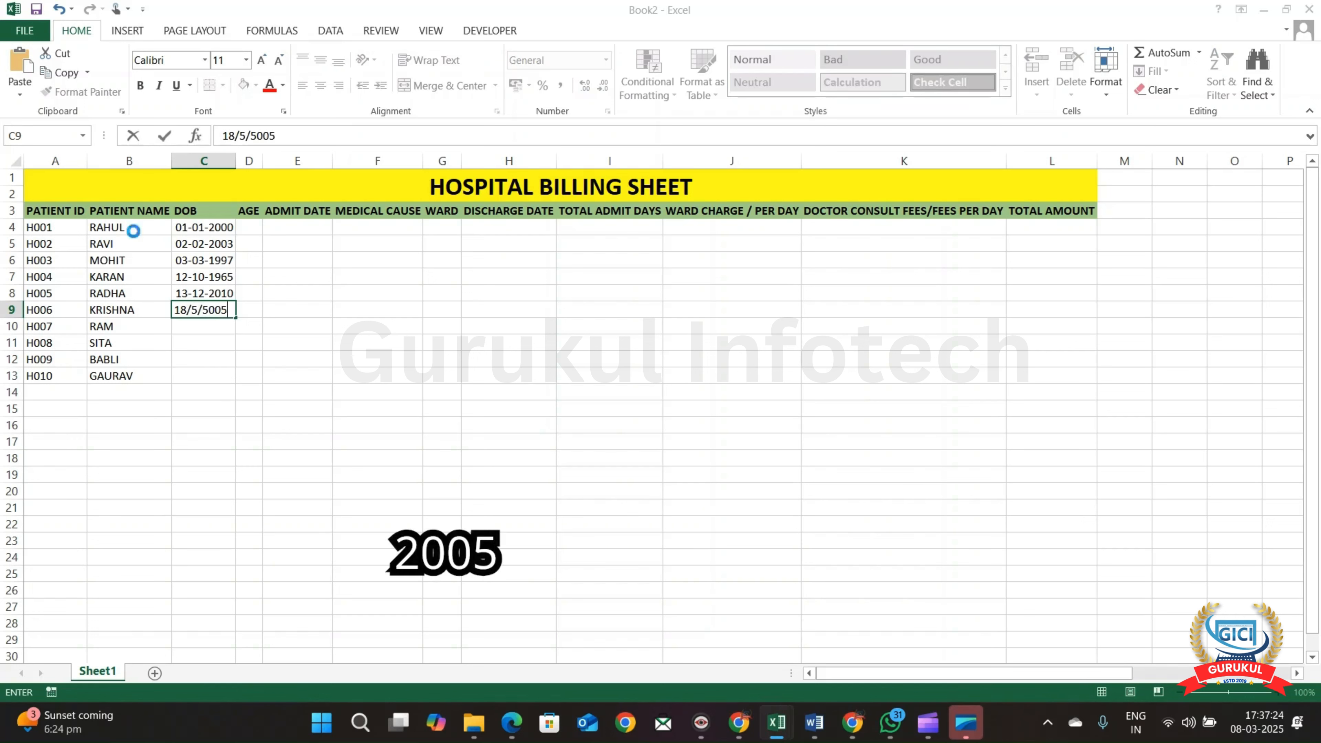
key("Return")
Correct the mistyped year of the date of birth in C9, keeping its day and month
key("Up")
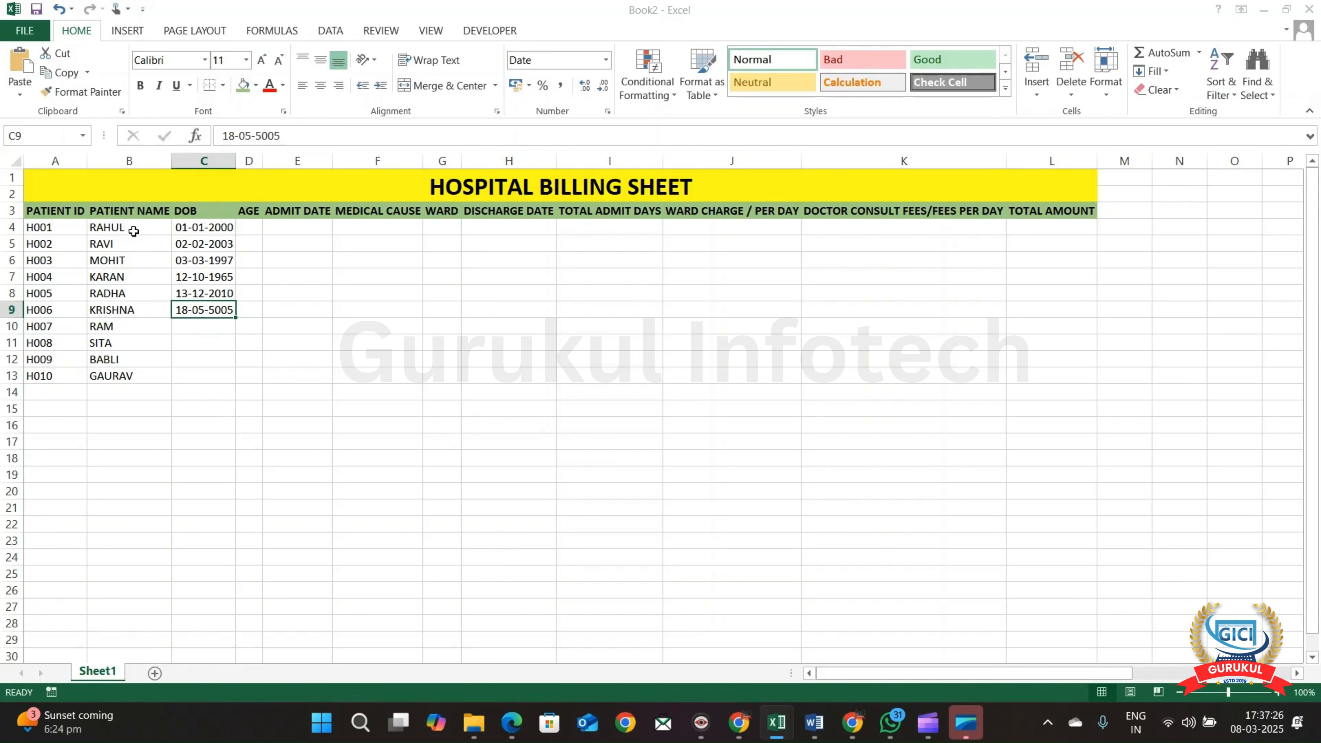
key("F2")
key("BackSpace")
key("BackSpace")
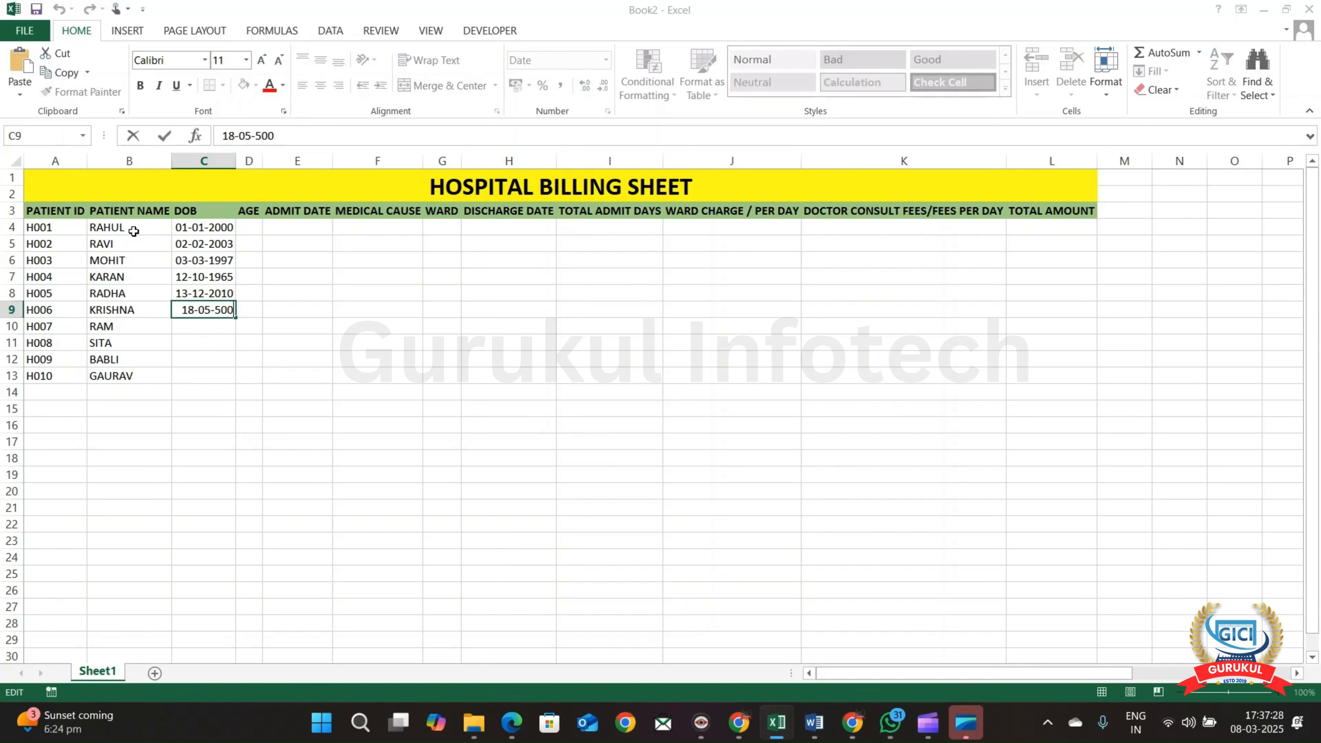
key("BackSpace")
key("BackSpace")
type("2005")
key("Return")
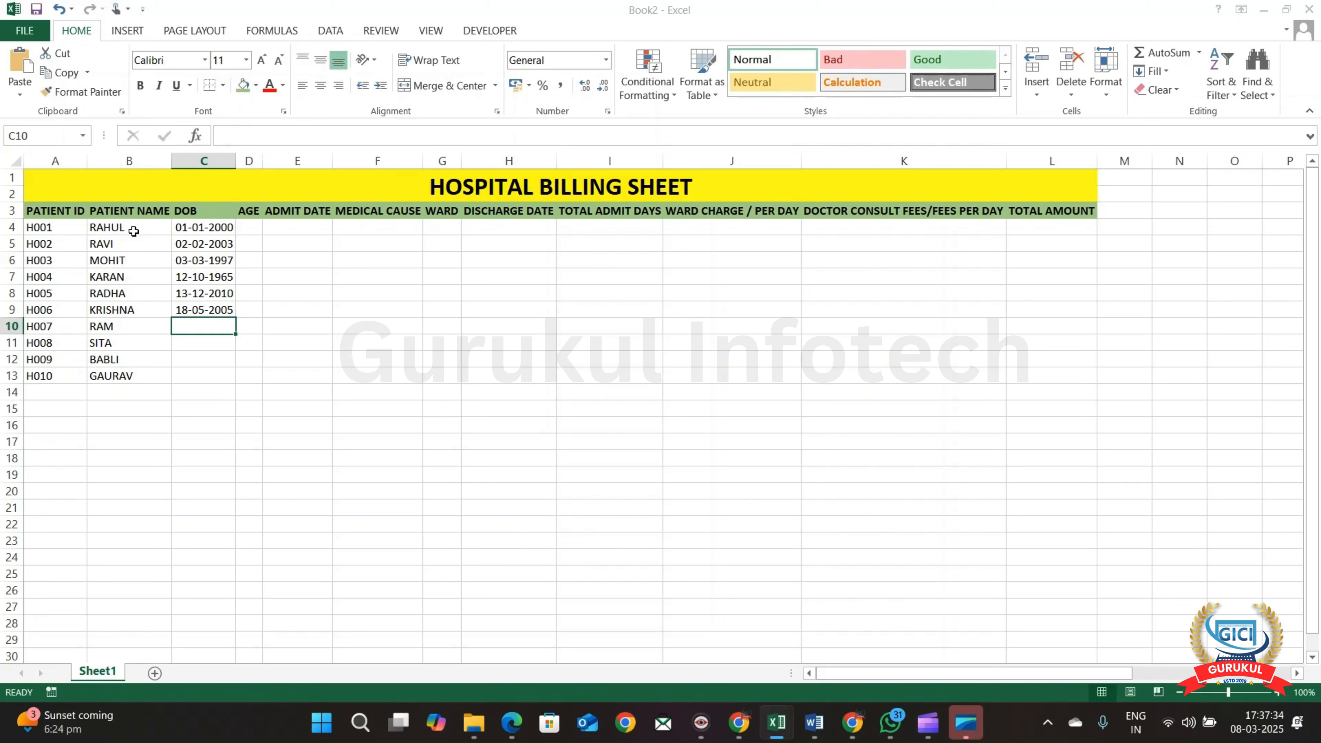
Enter the seventh and eighth patients' dates of birth in C10:C11
type("20/")
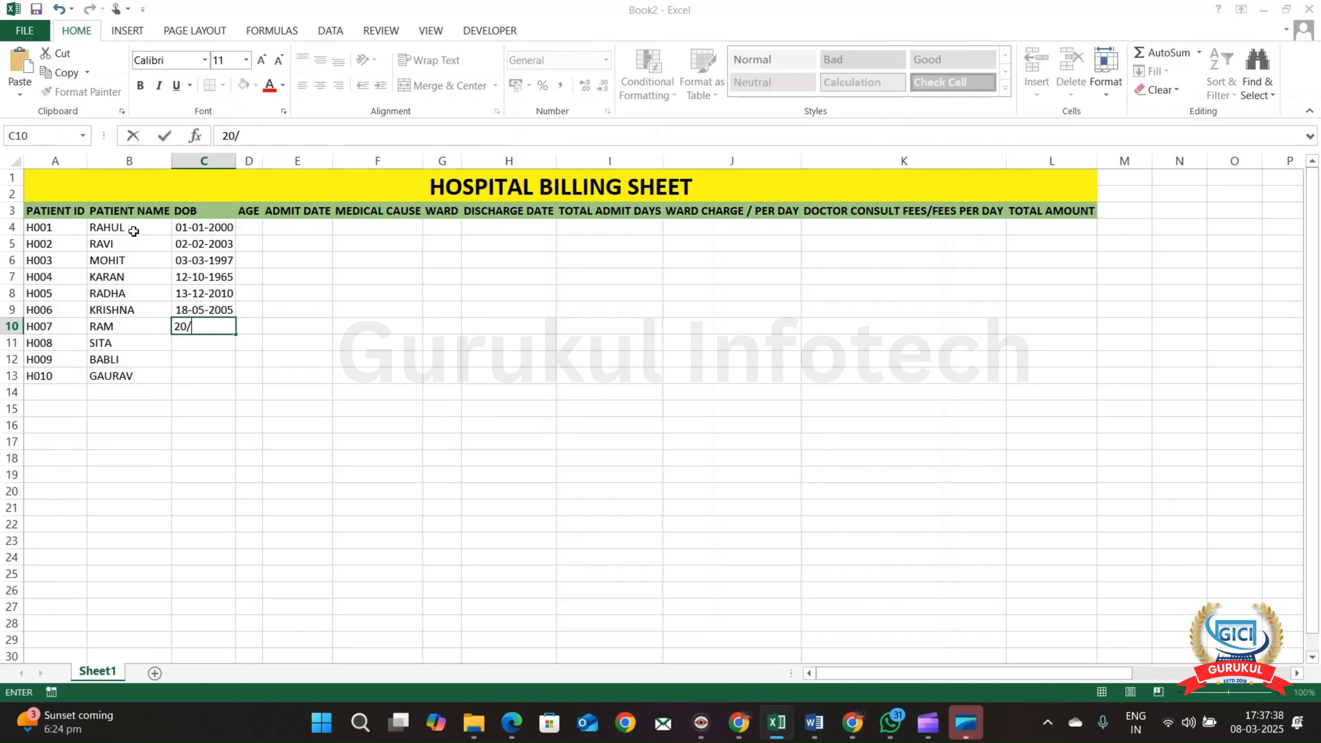
type("8/1991")
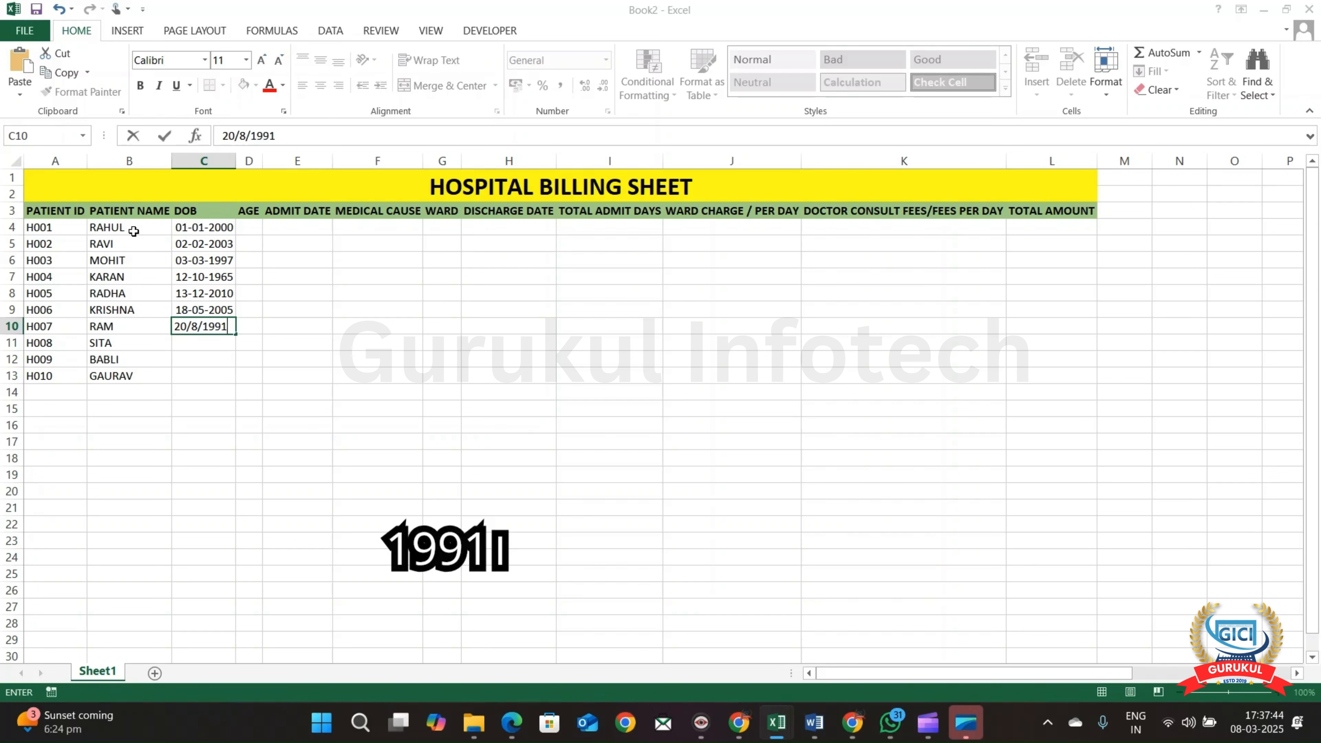
key("Return")
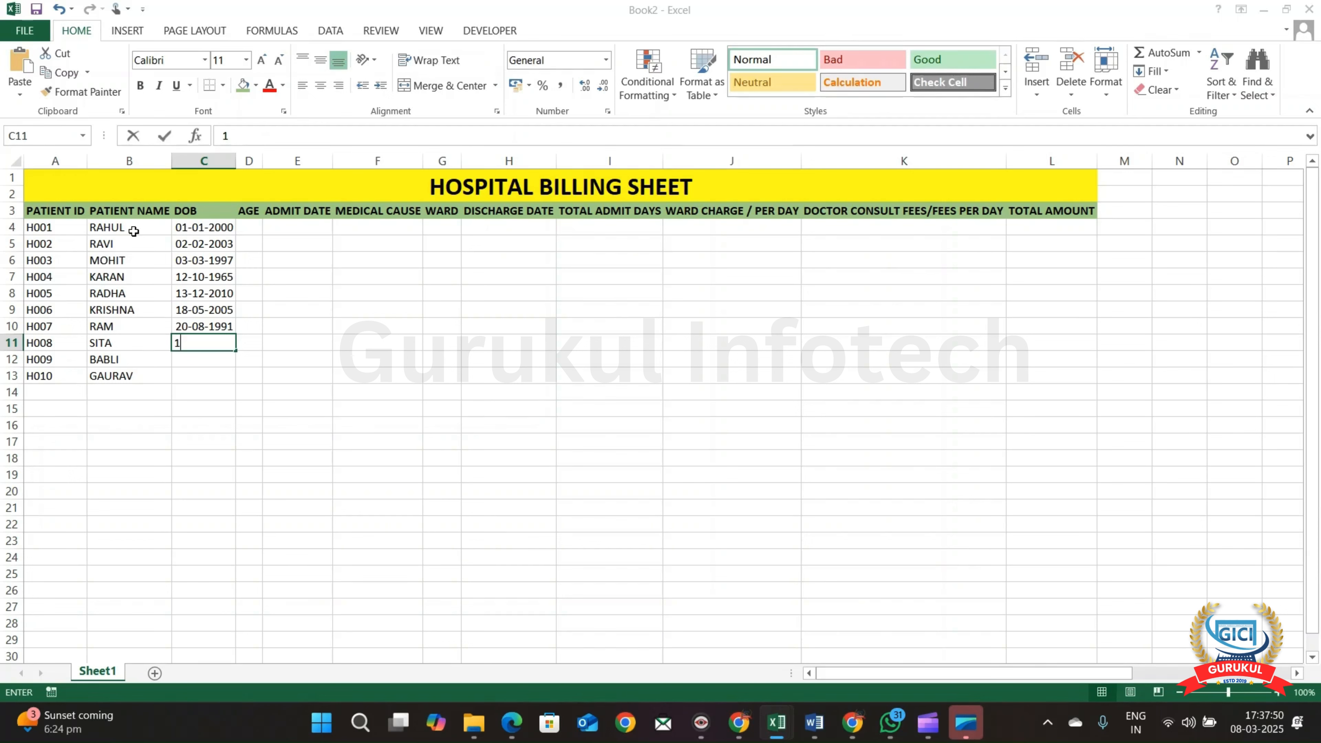
type("15/")
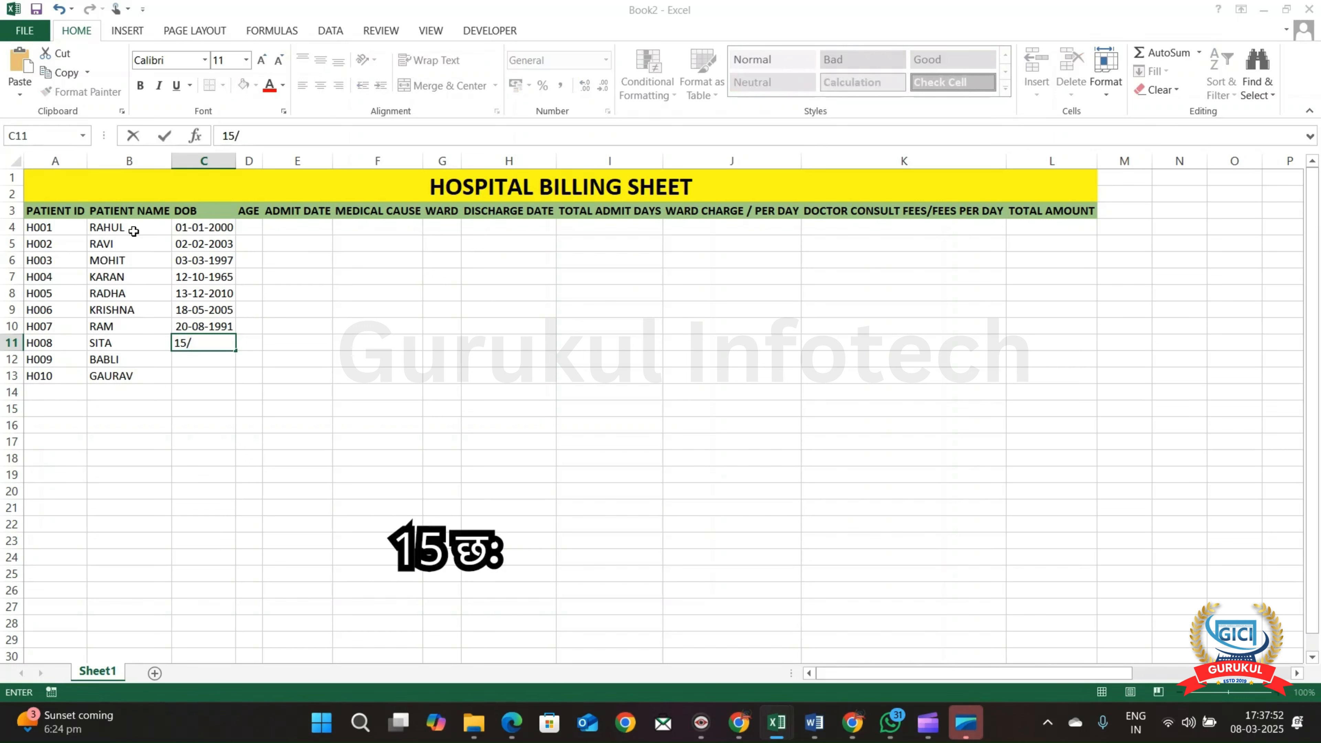
type("6/")
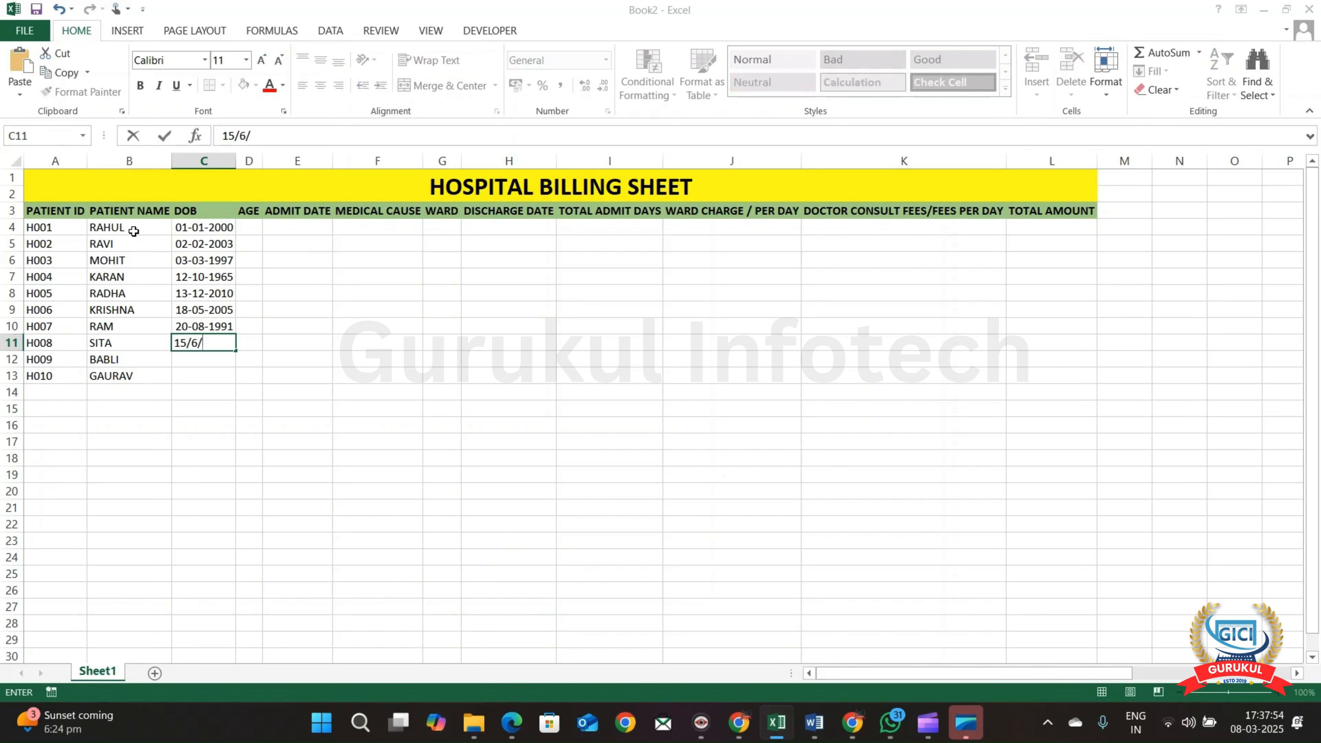
type("2002")
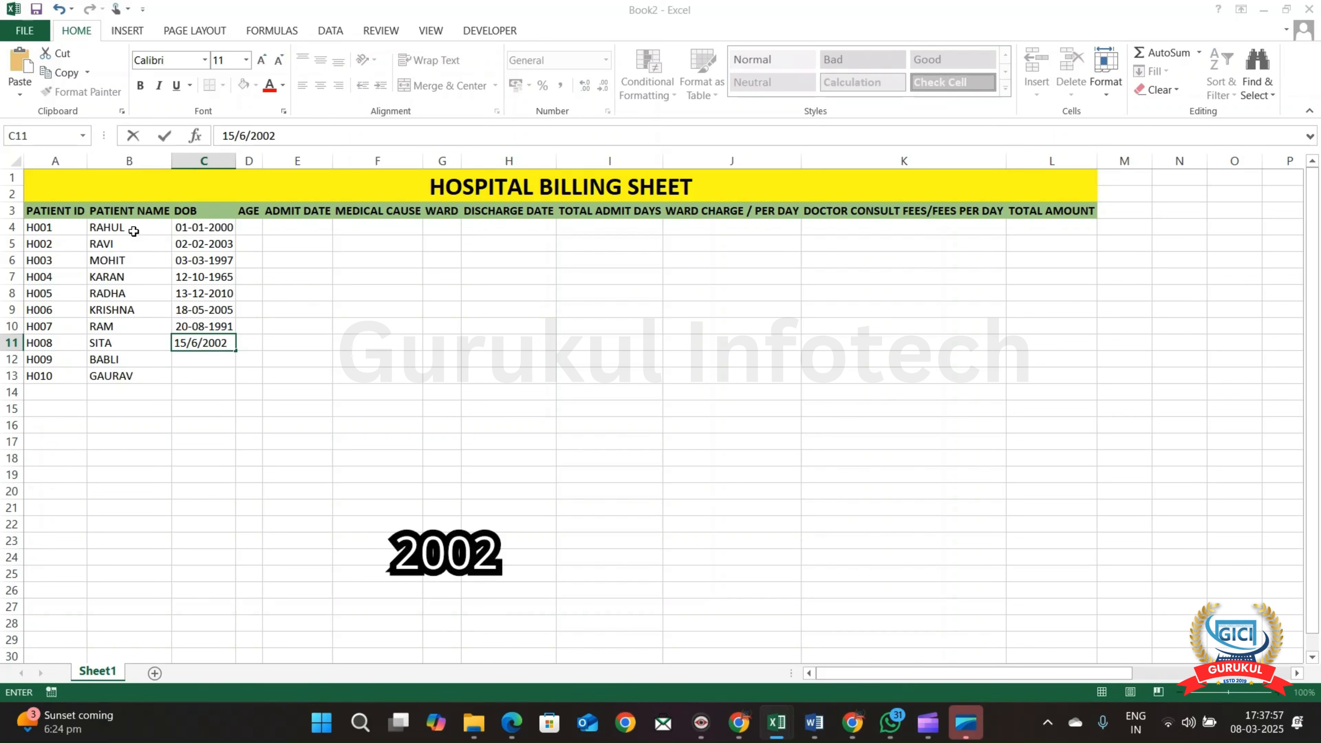
key("Return")
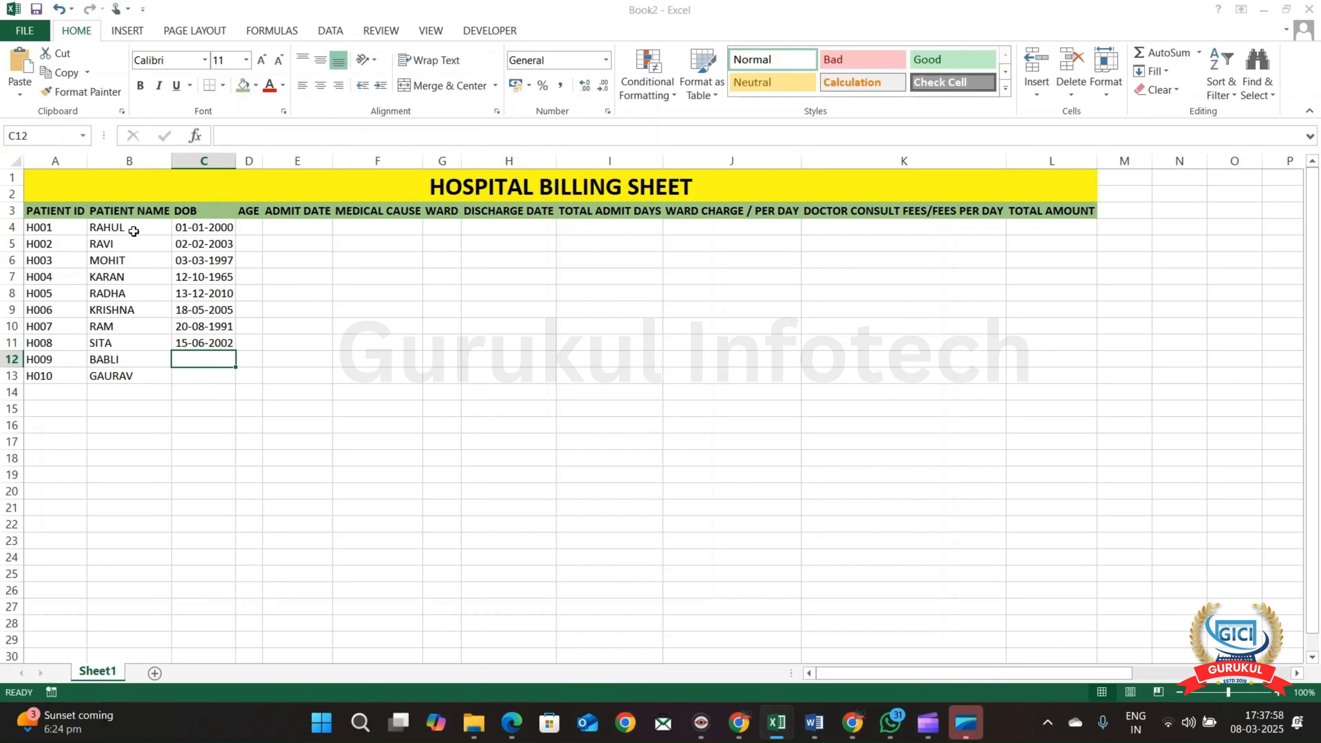
Enter the ninth patient's date of birth in C12
type("31/7")
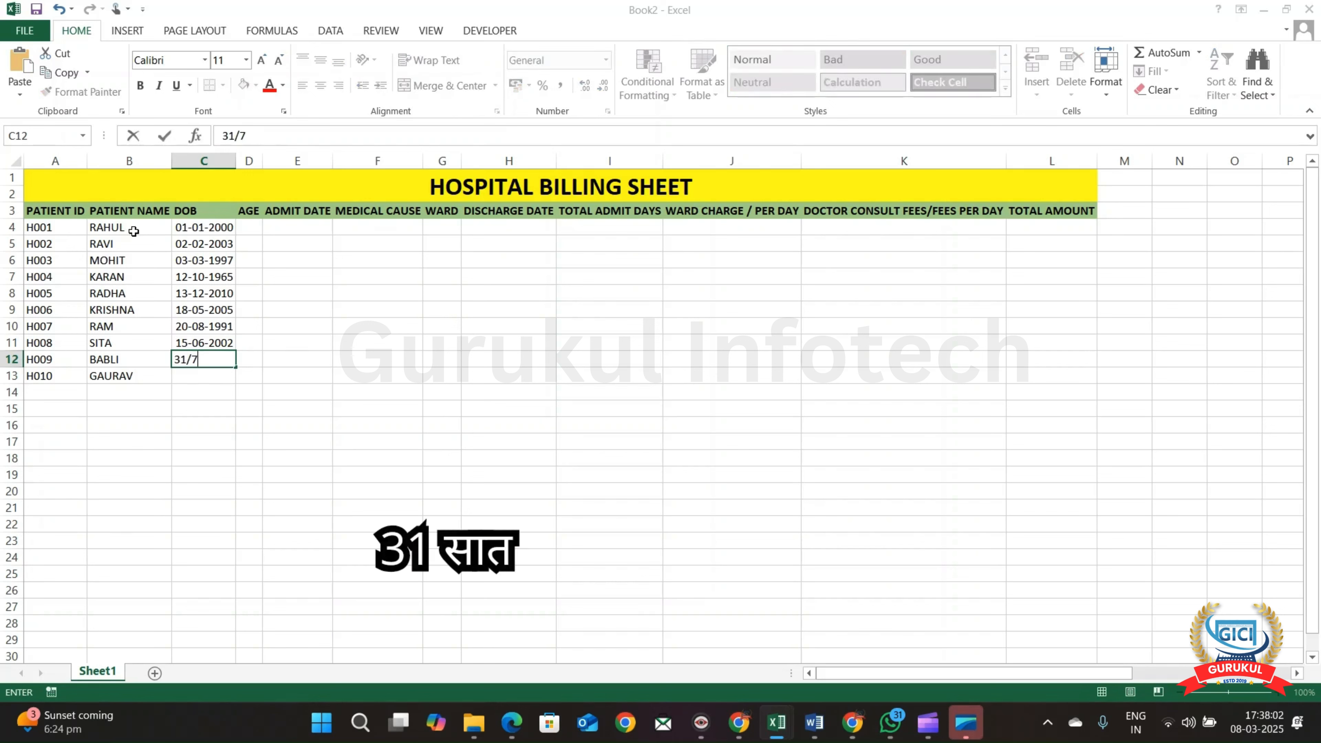
type("/")
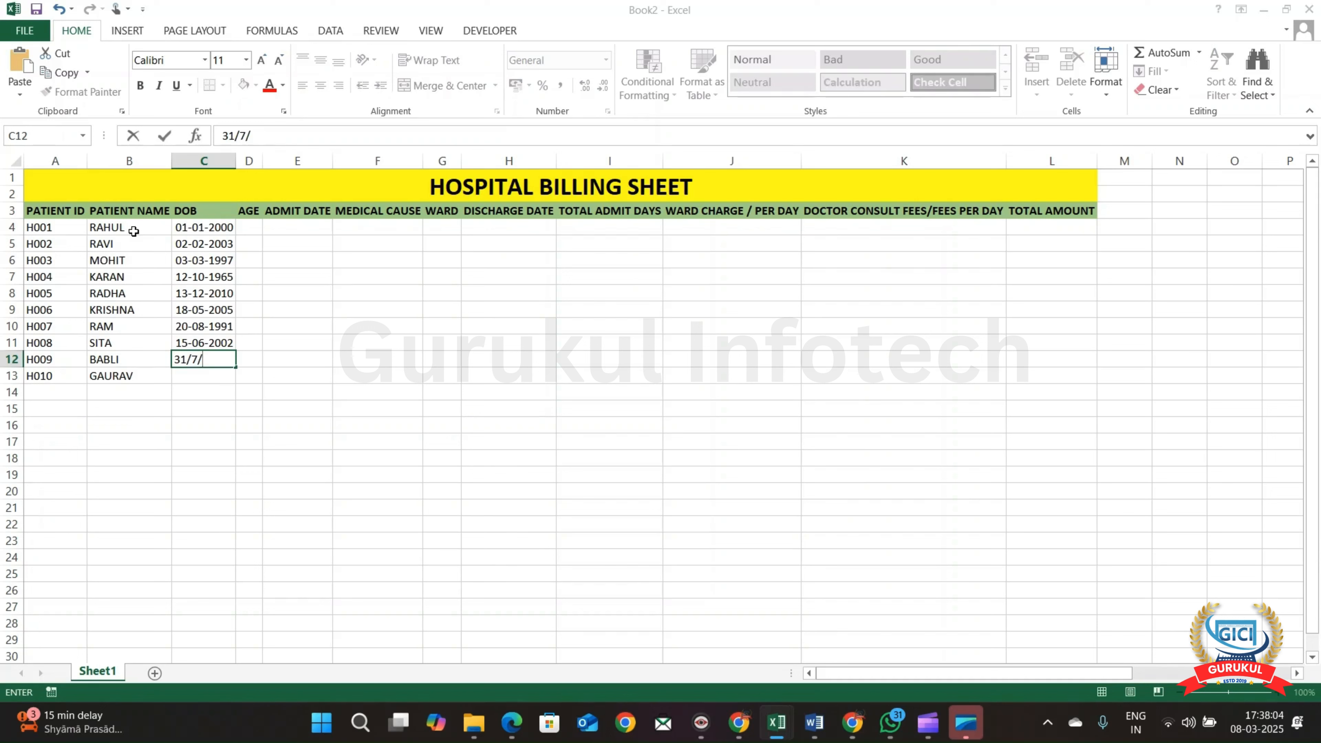
type("2002")
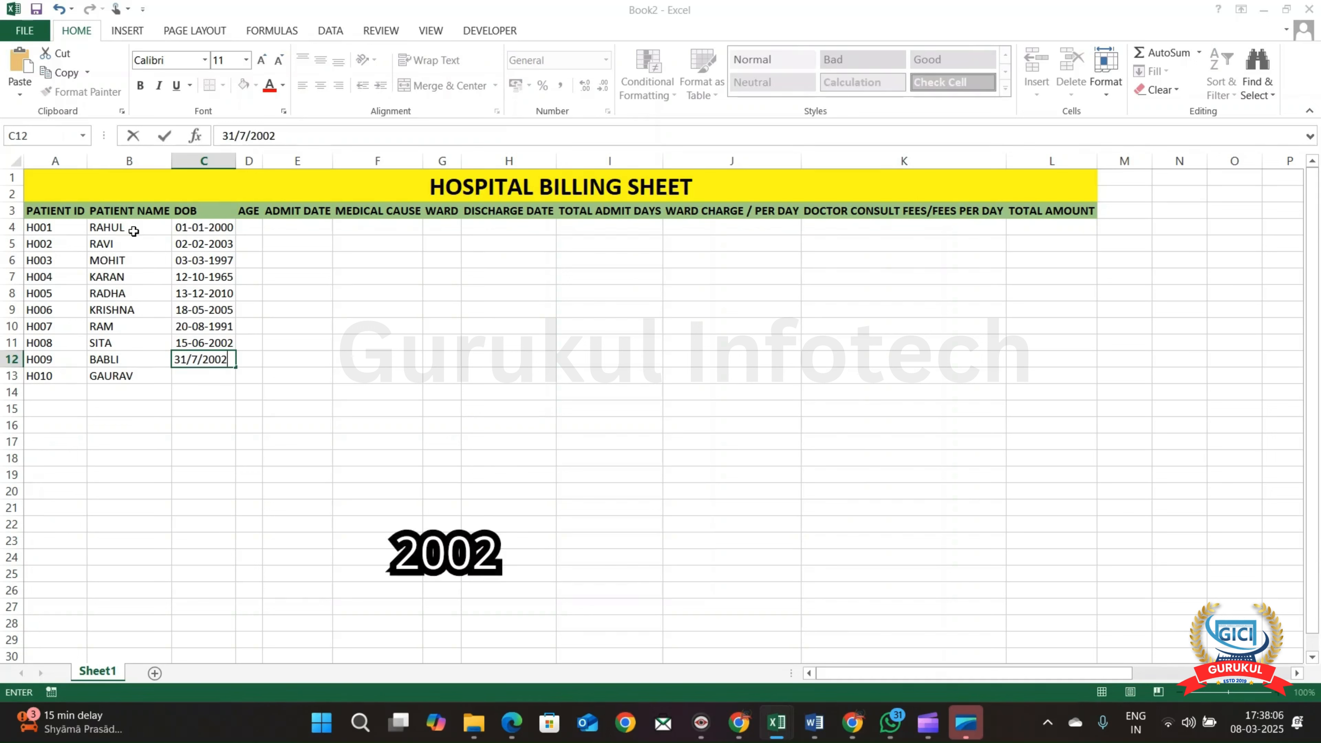
key("Return")
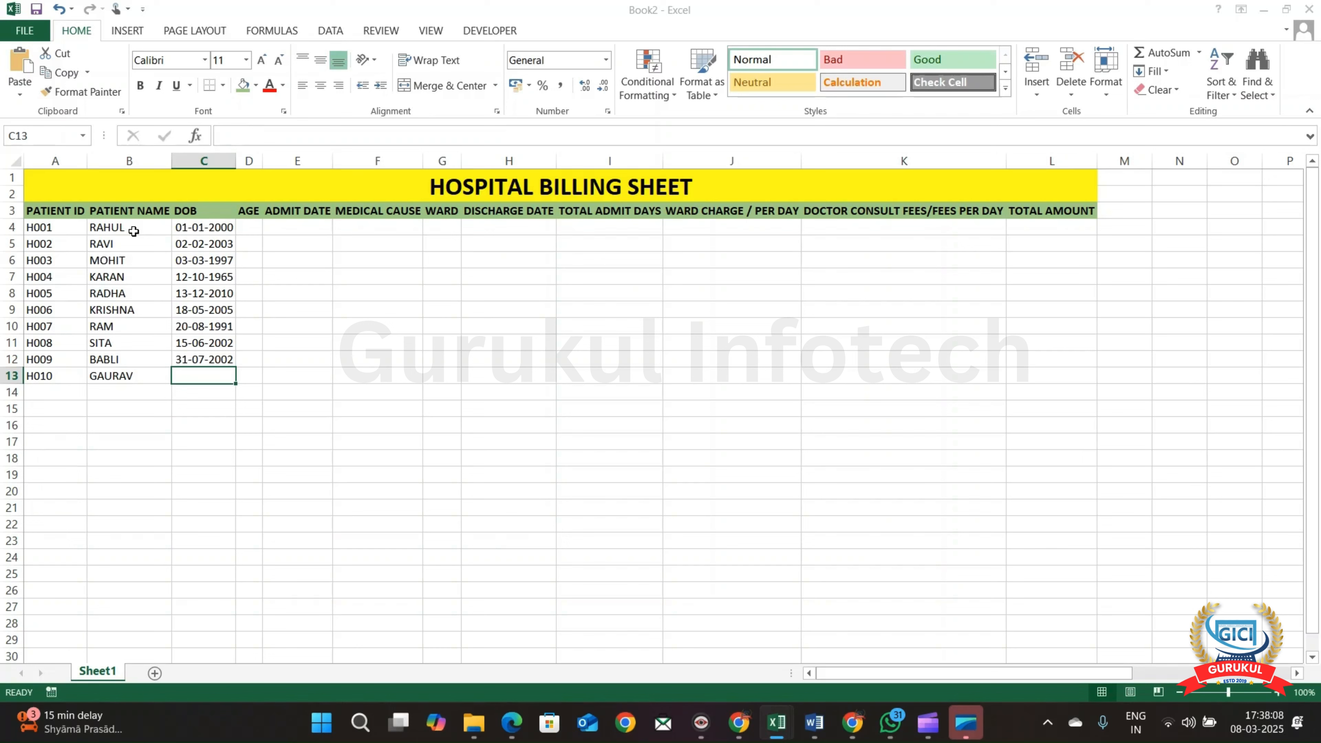
Enter the tenth patient's date of birth in C13
type("6")
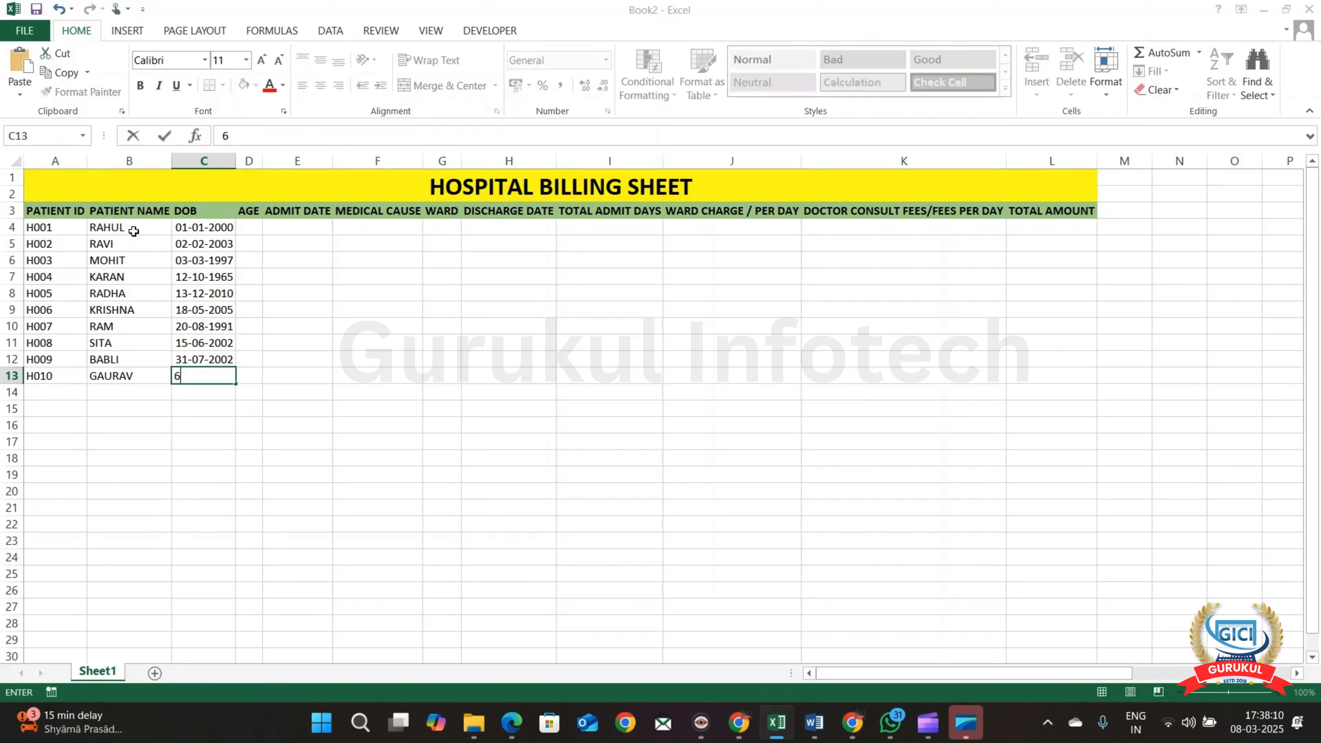
type("/6/")
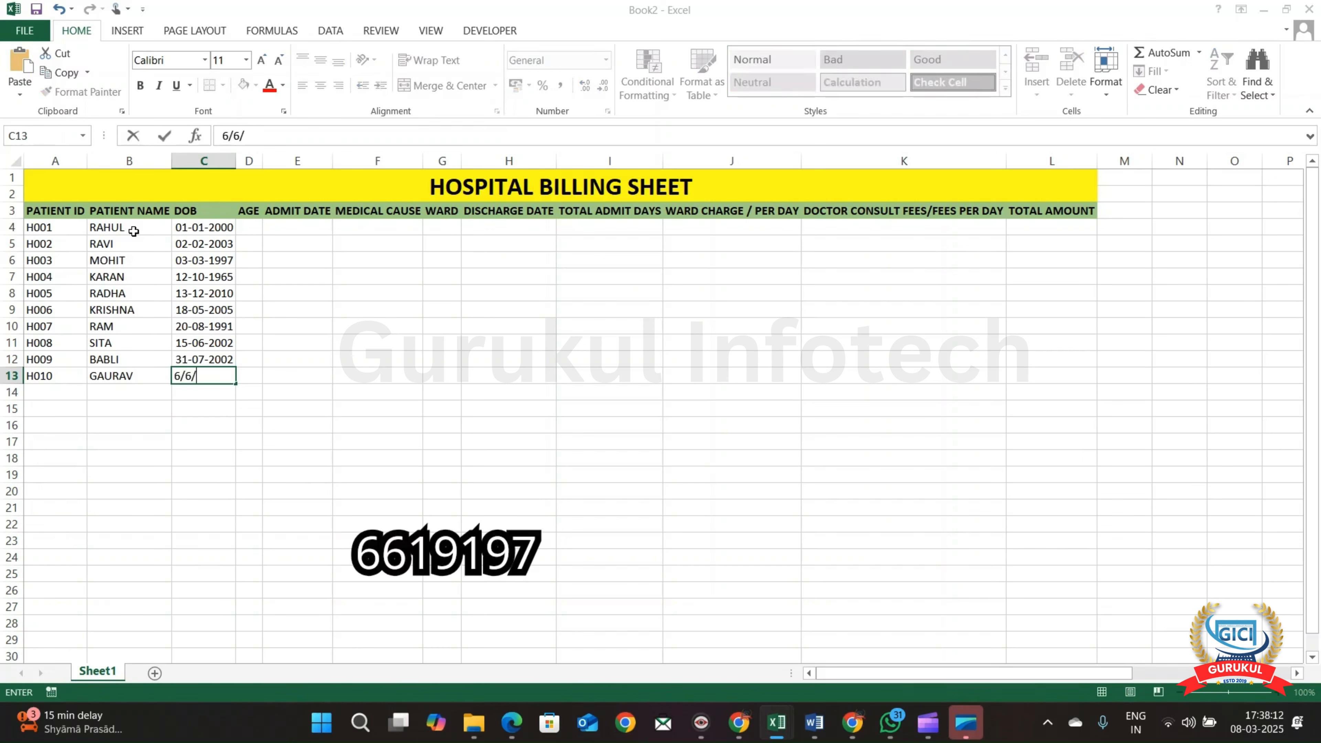
type("1997")
key("Return")
Look back over the dates of birth entered in C4:C13
key("Up")
key("Up")
key("Up")
key("Up")
key("Up")
key("Up")
key("Up")
key("Up")
key("Up")
key("Up")
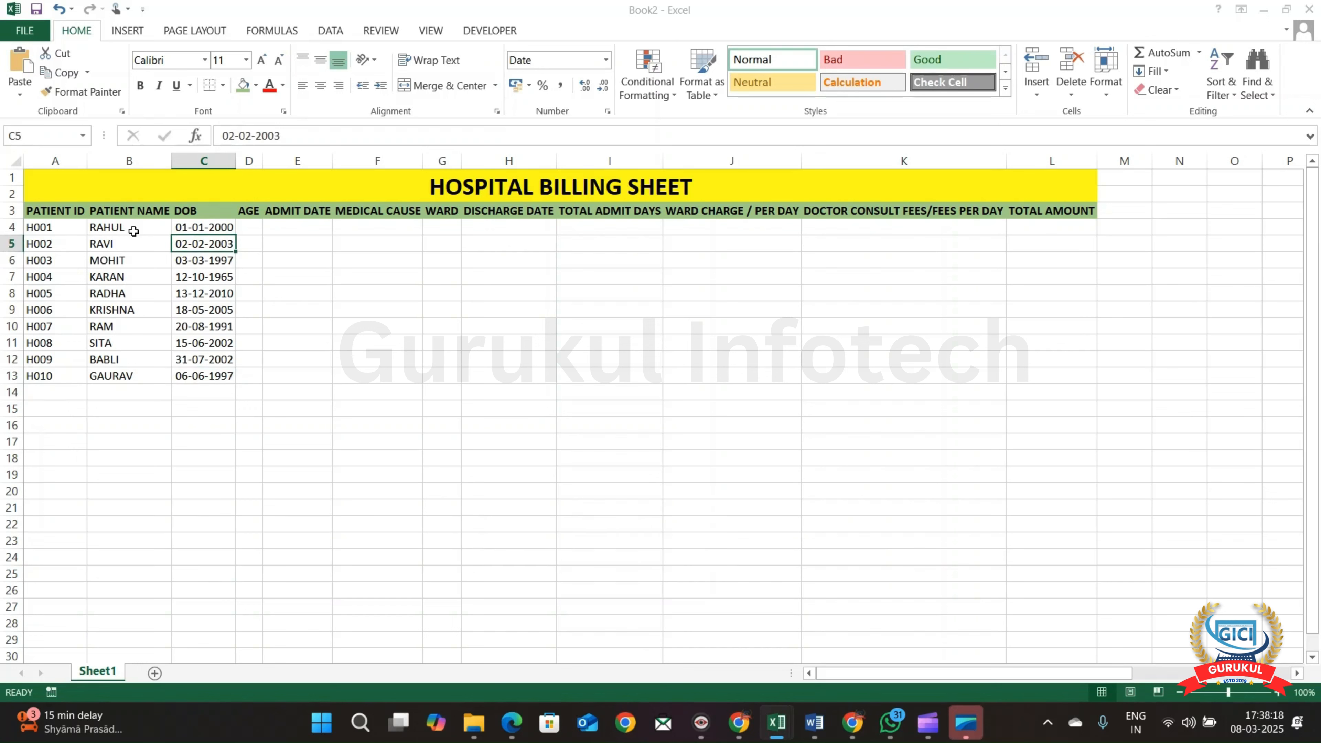
key("Down")
key("Down")
key("Down")
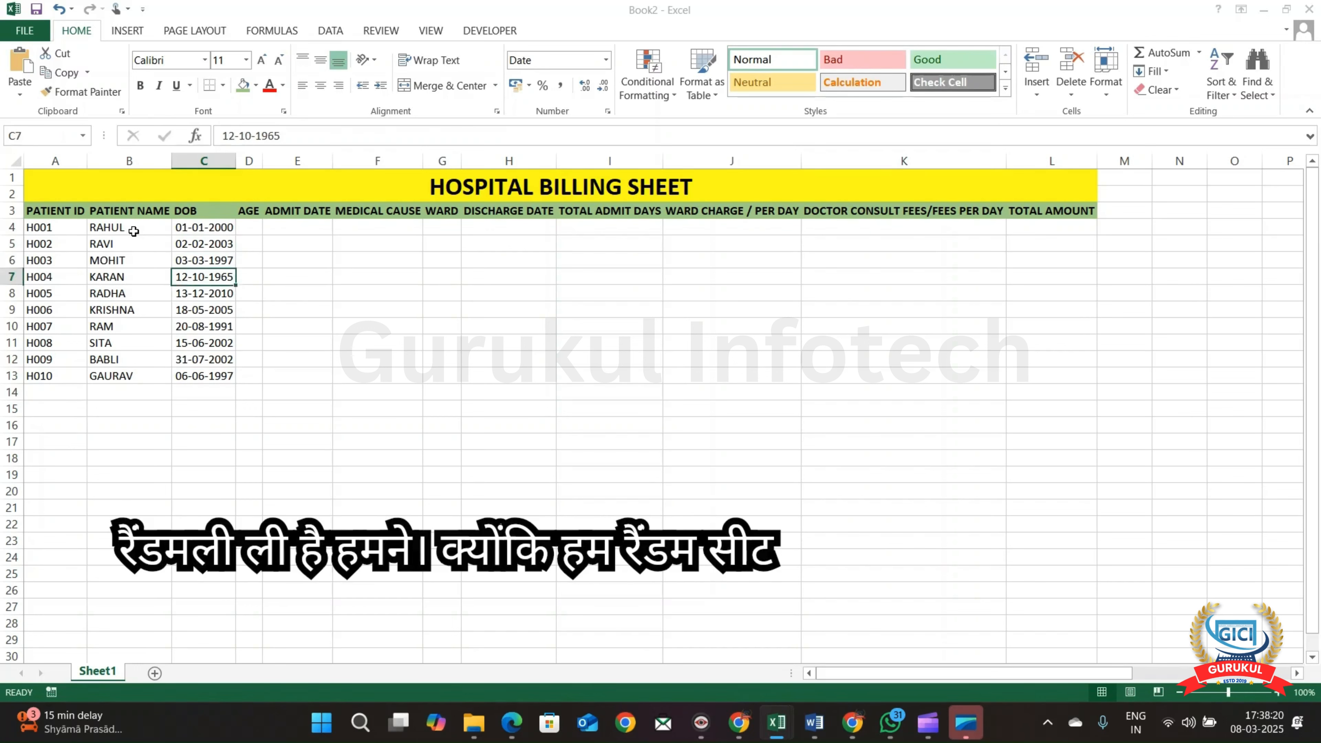
key("Up")
key("Up")
key("Up")
Calculate the first patient's age in whole years in D4 with the formula =DATEDIF(C4,TODAY(),"y")
key("Right")
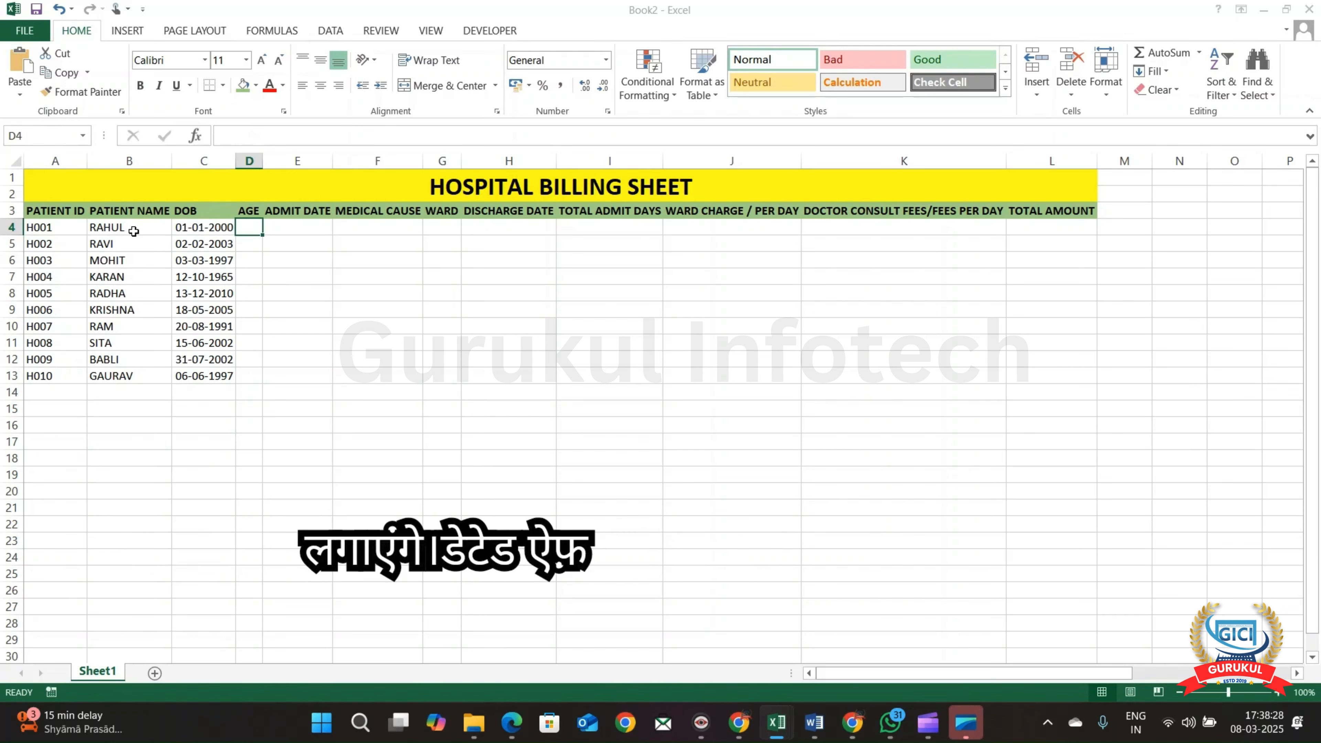
type("=")
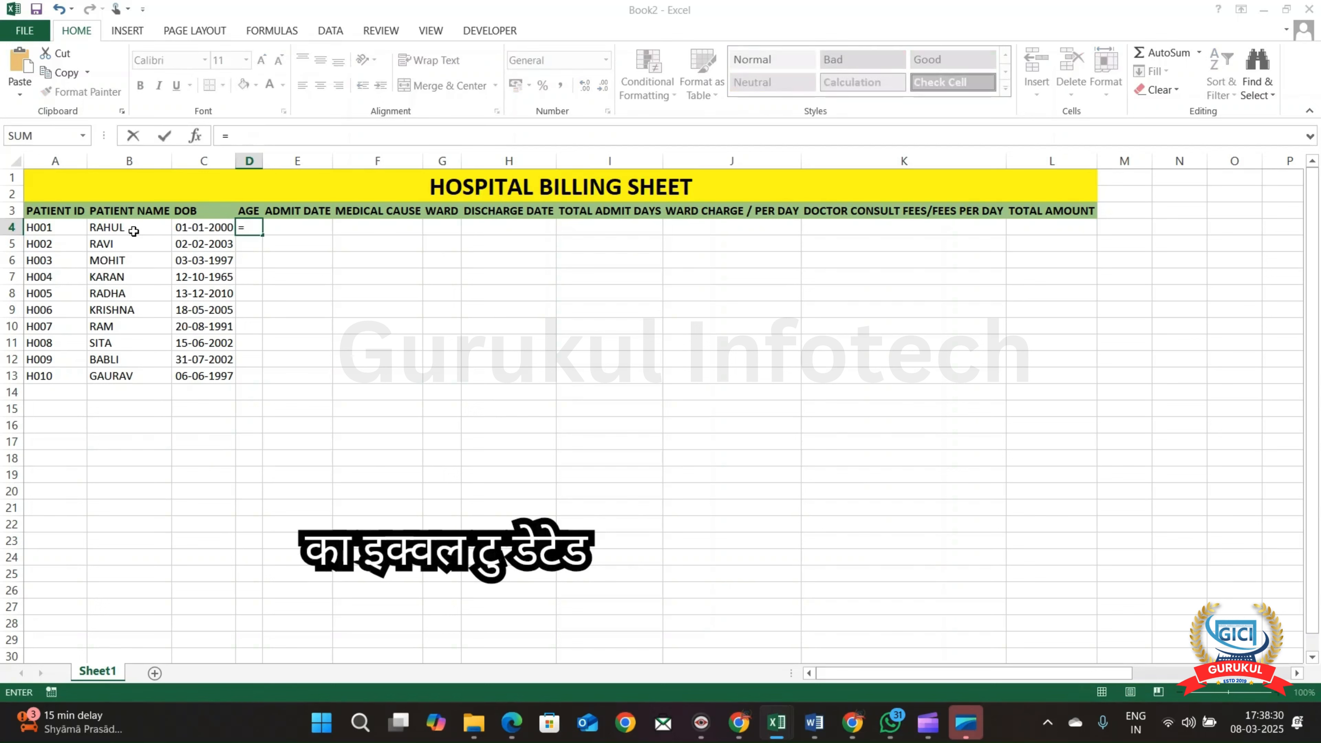
type("DATEDIF")
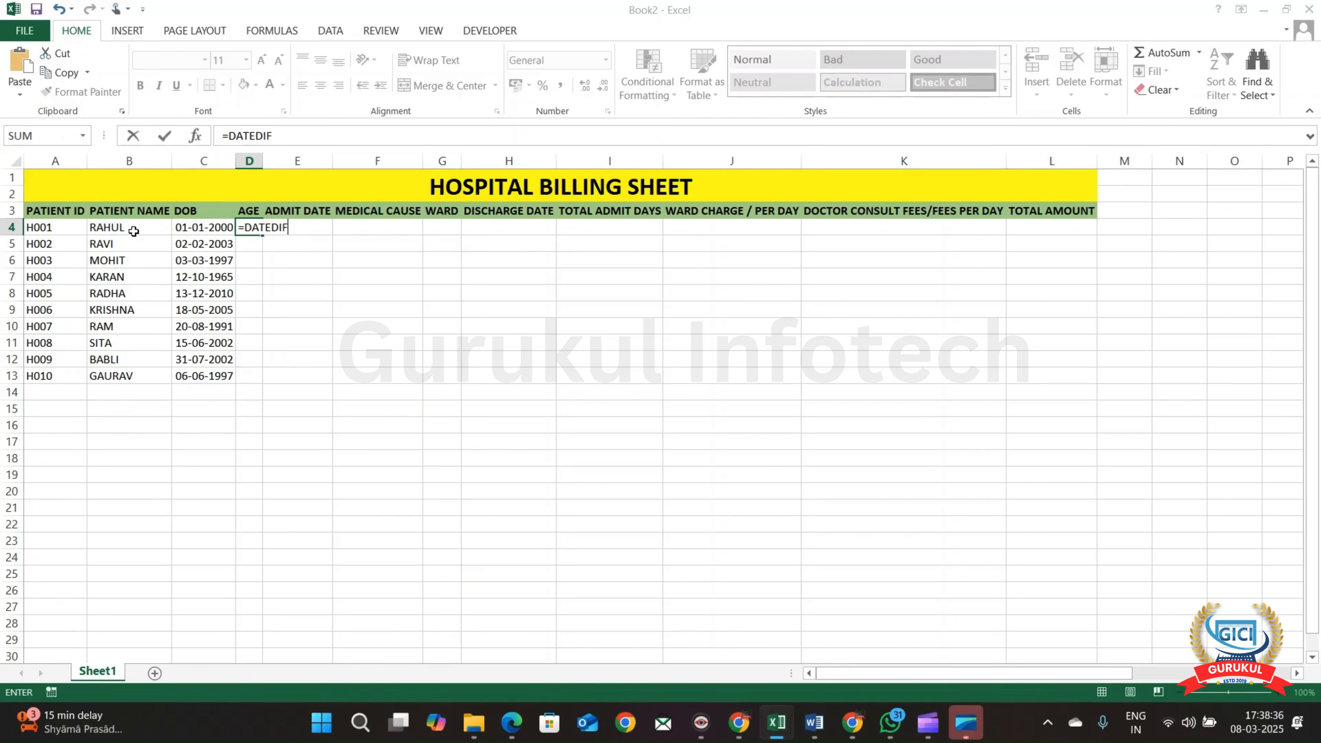
type("(")
key("Left")
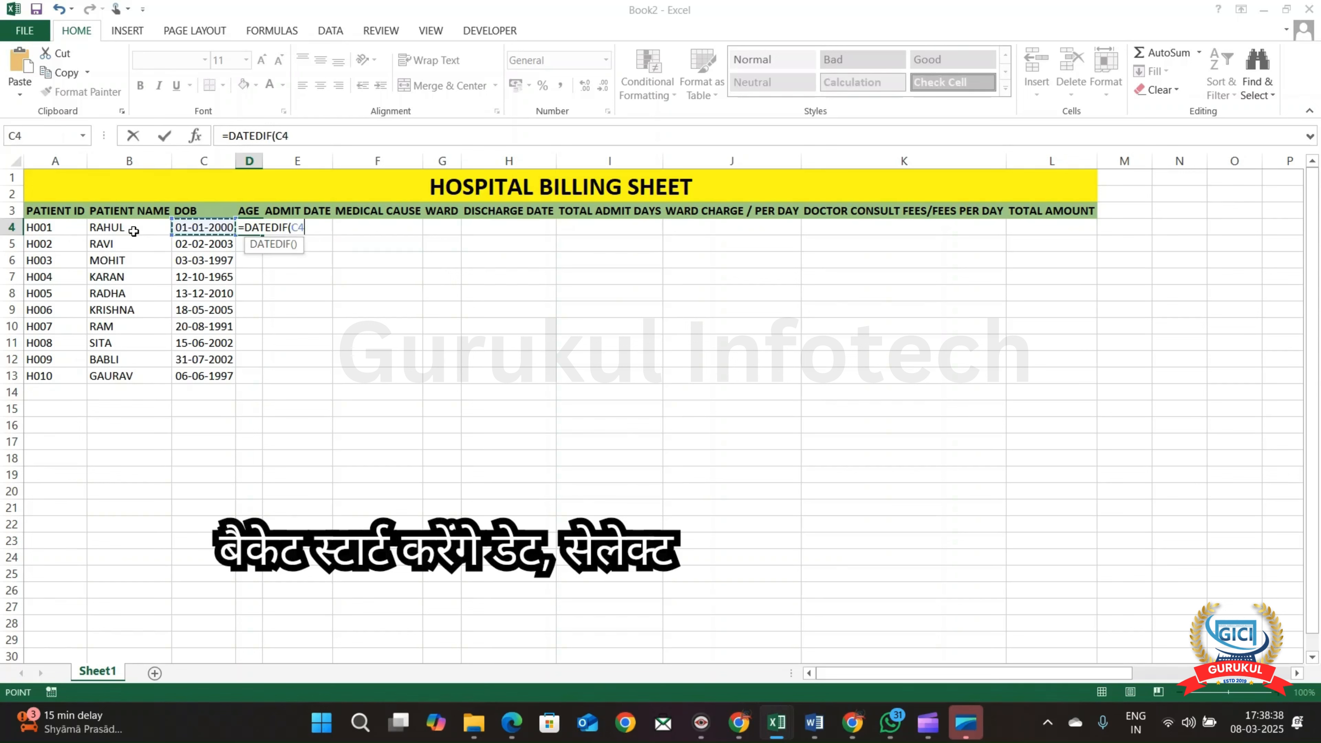
type(",")
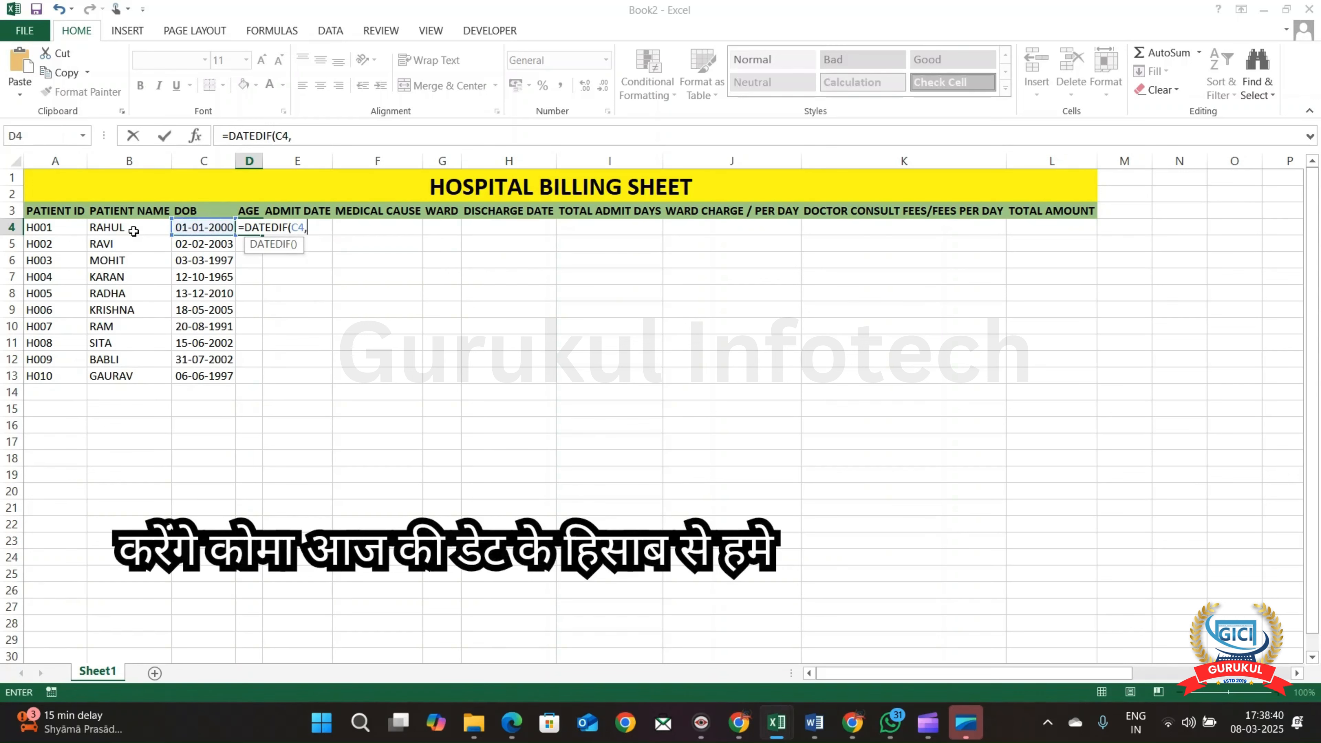
type("T")
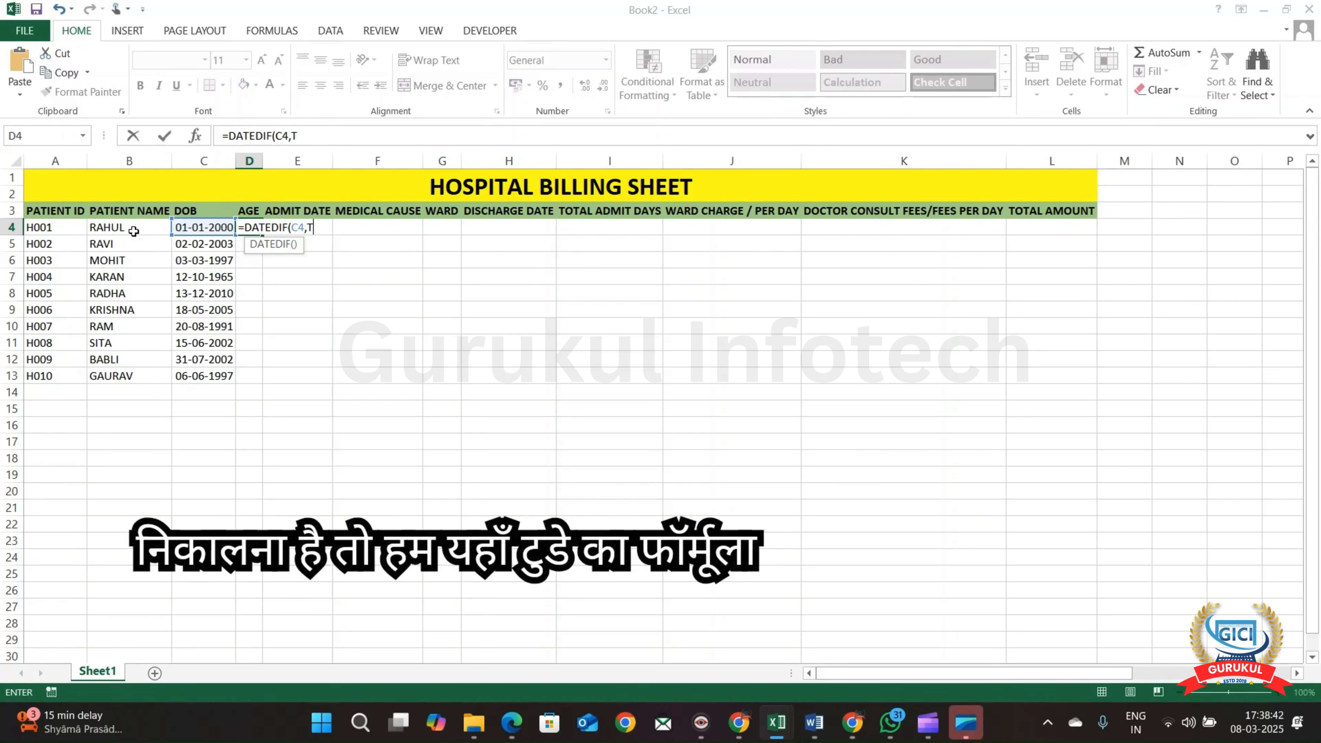
type("ODAY()")
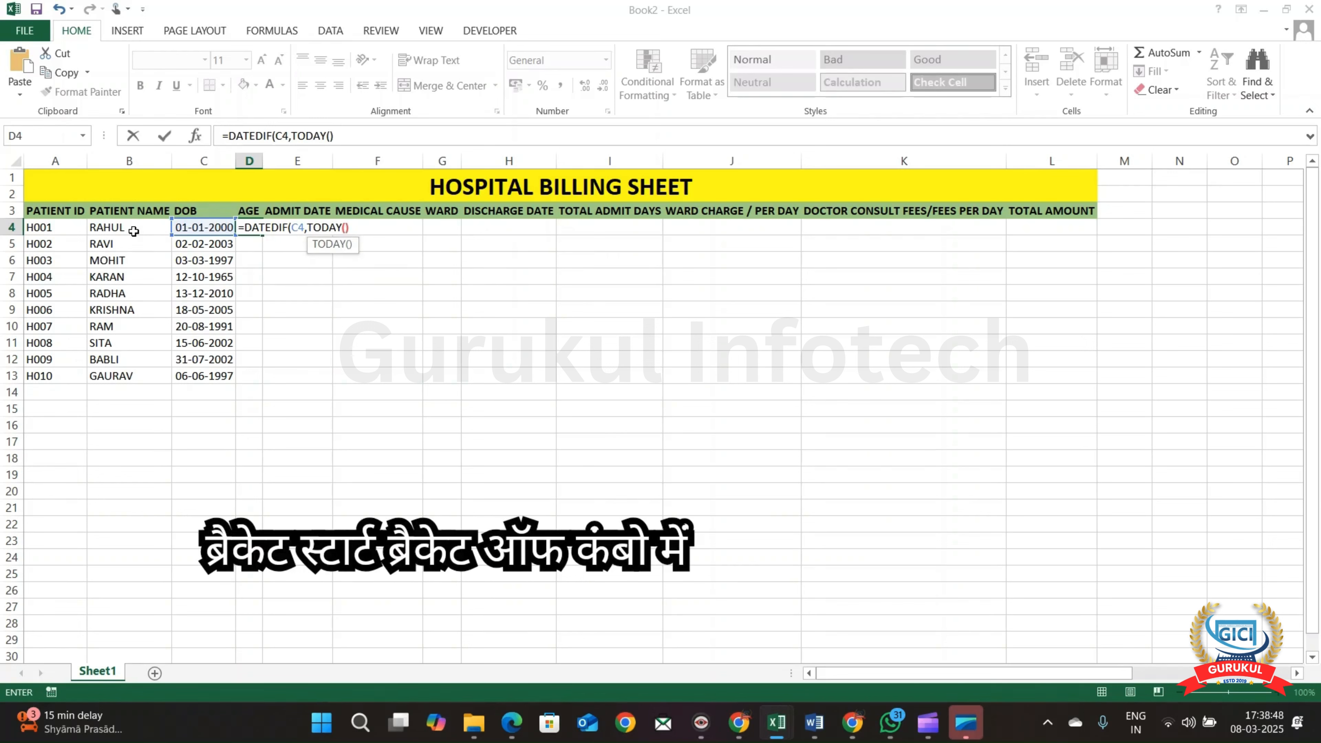
type(",\"")
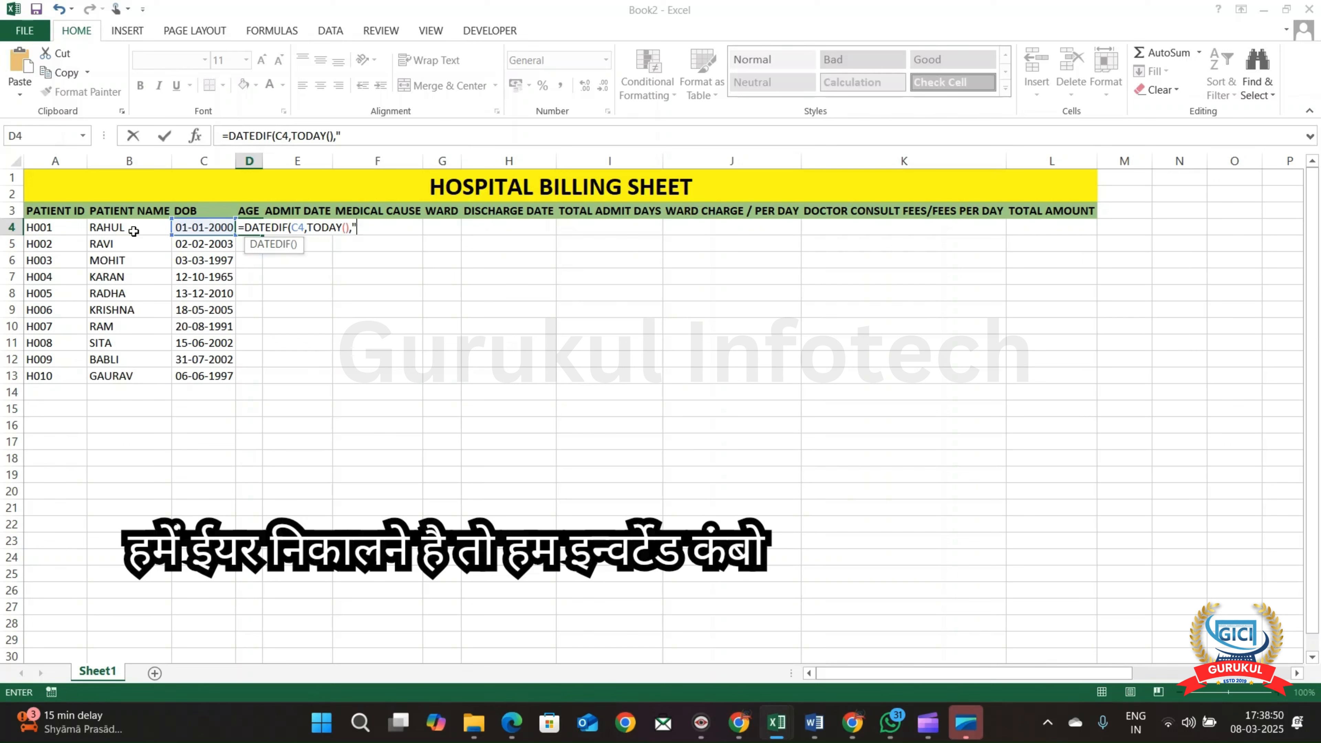
type("y")
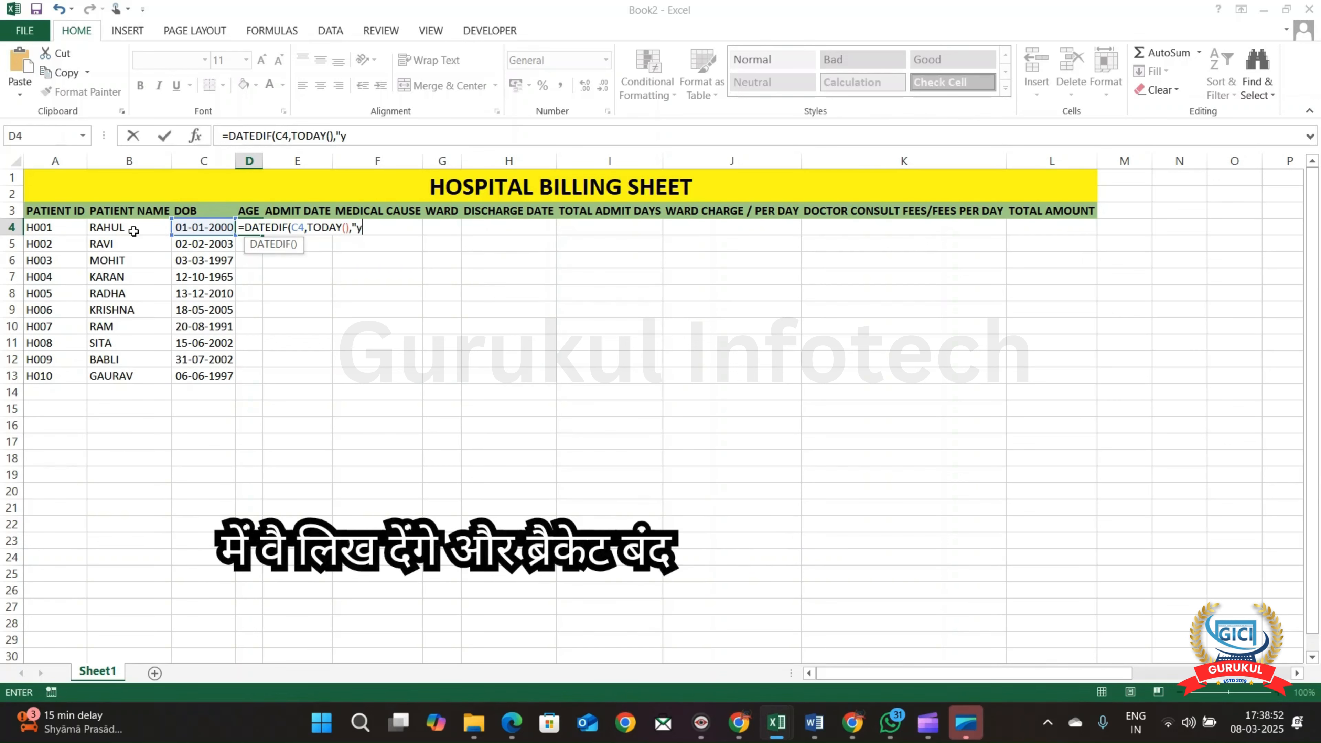
type("\")")
key("Return")
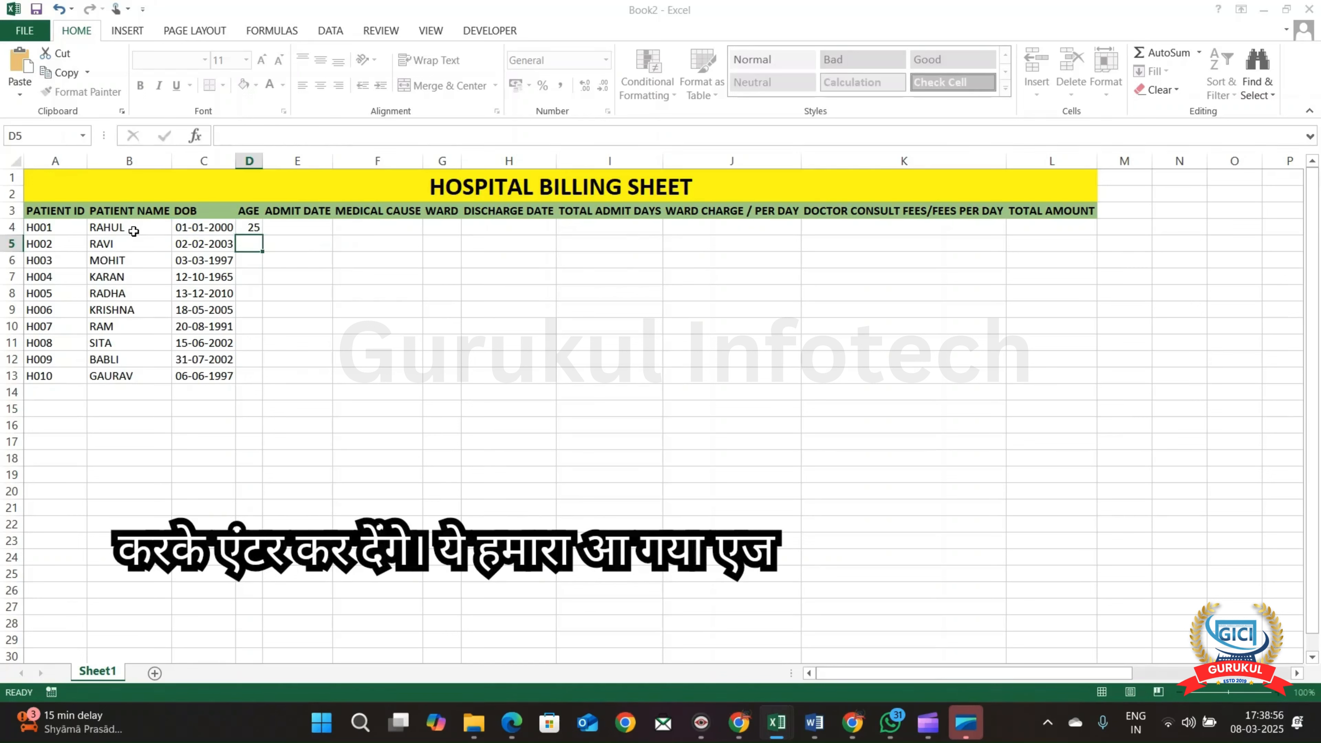
Fill the age formula from D4 down to D13 for the remaining patients
key("Up")
key("Down")
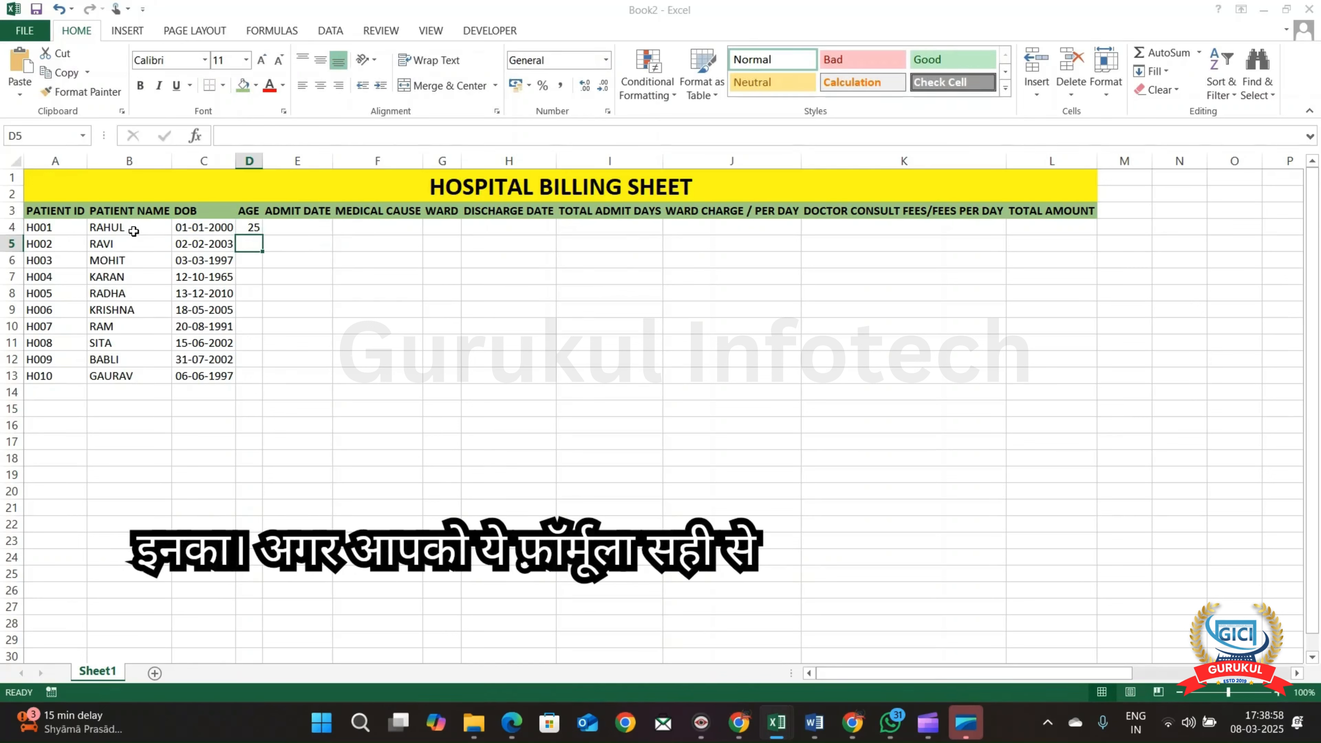
key("Up")
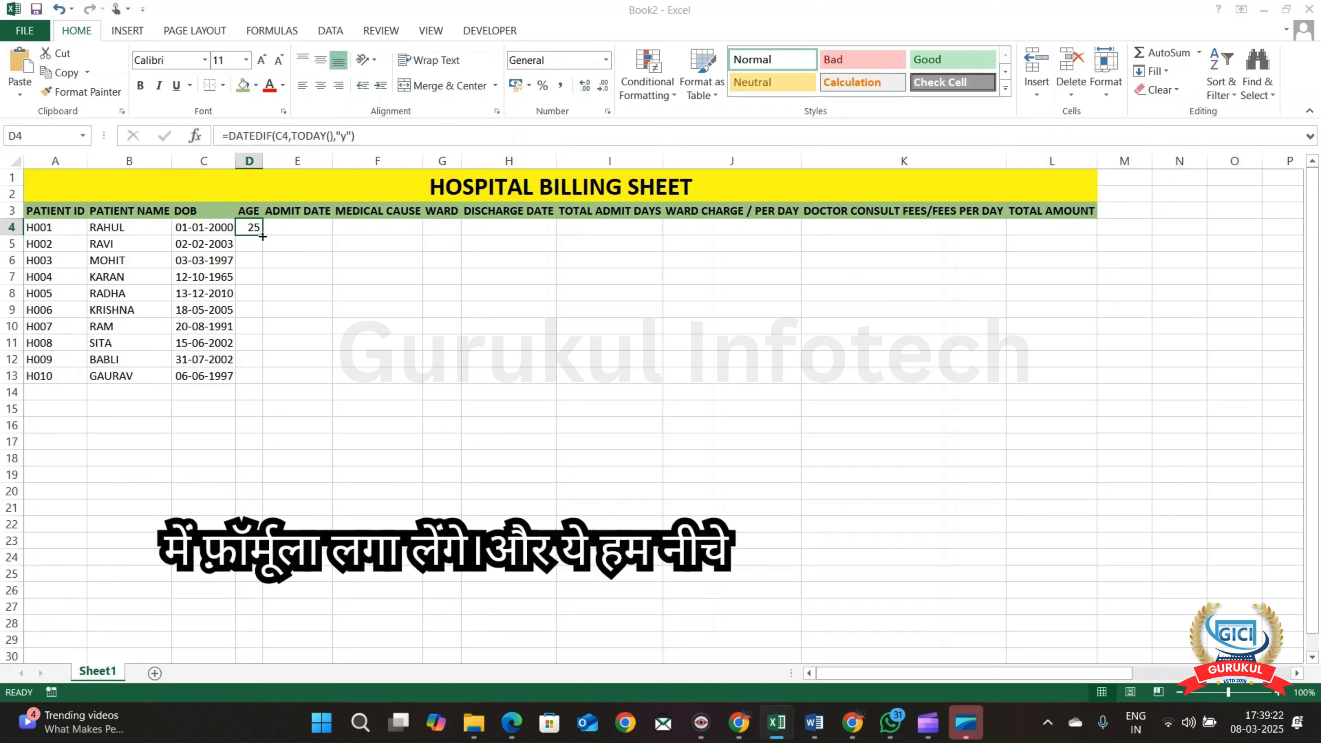
left_click_drag(265, 236, 258, 388)
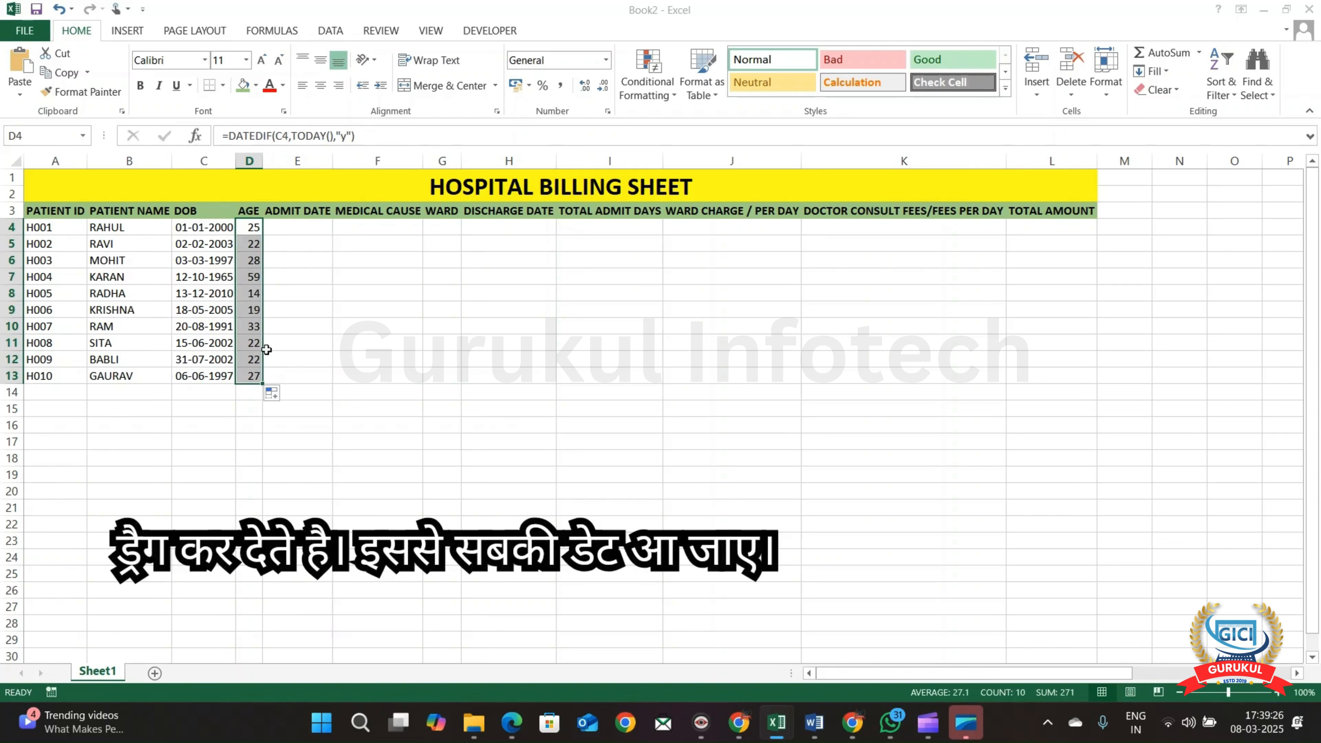
Enter the admit dates 1/2/2025 in E4 and 3/3/2025 in E5
left_click(298, 227)
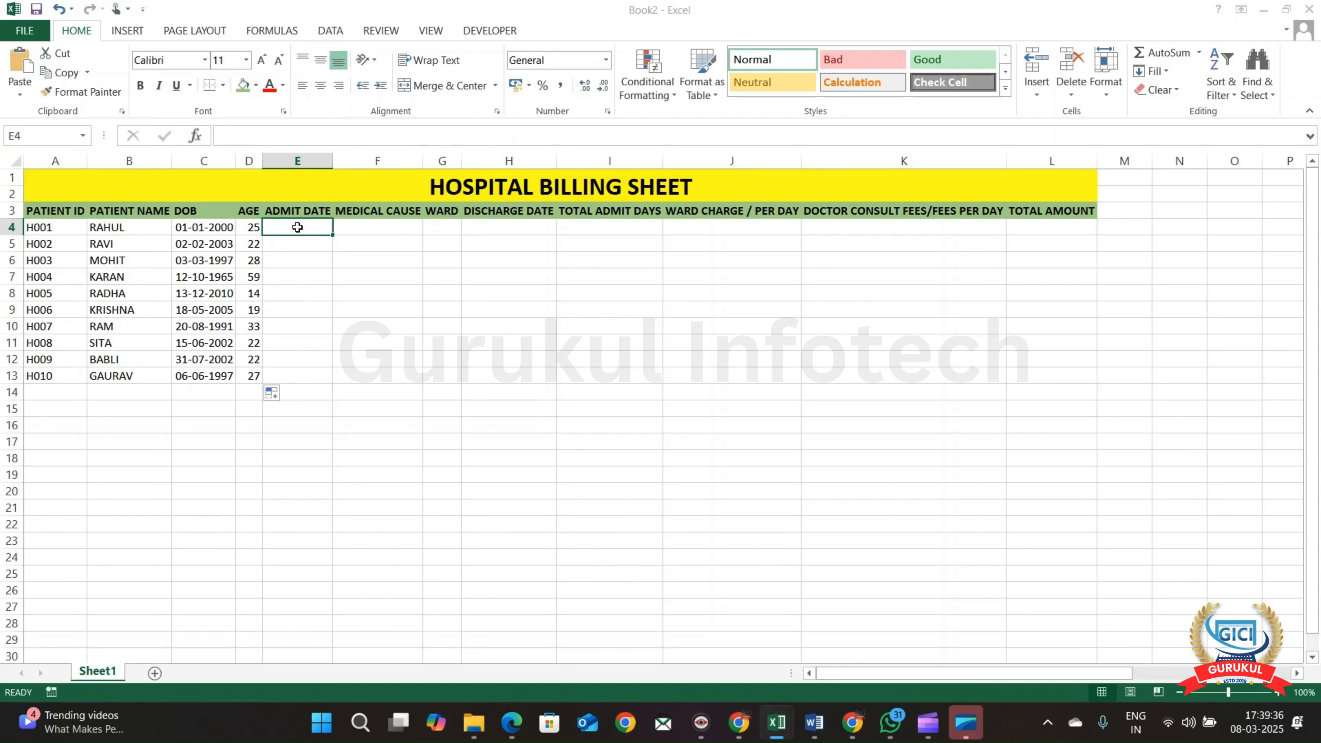
type("1/")
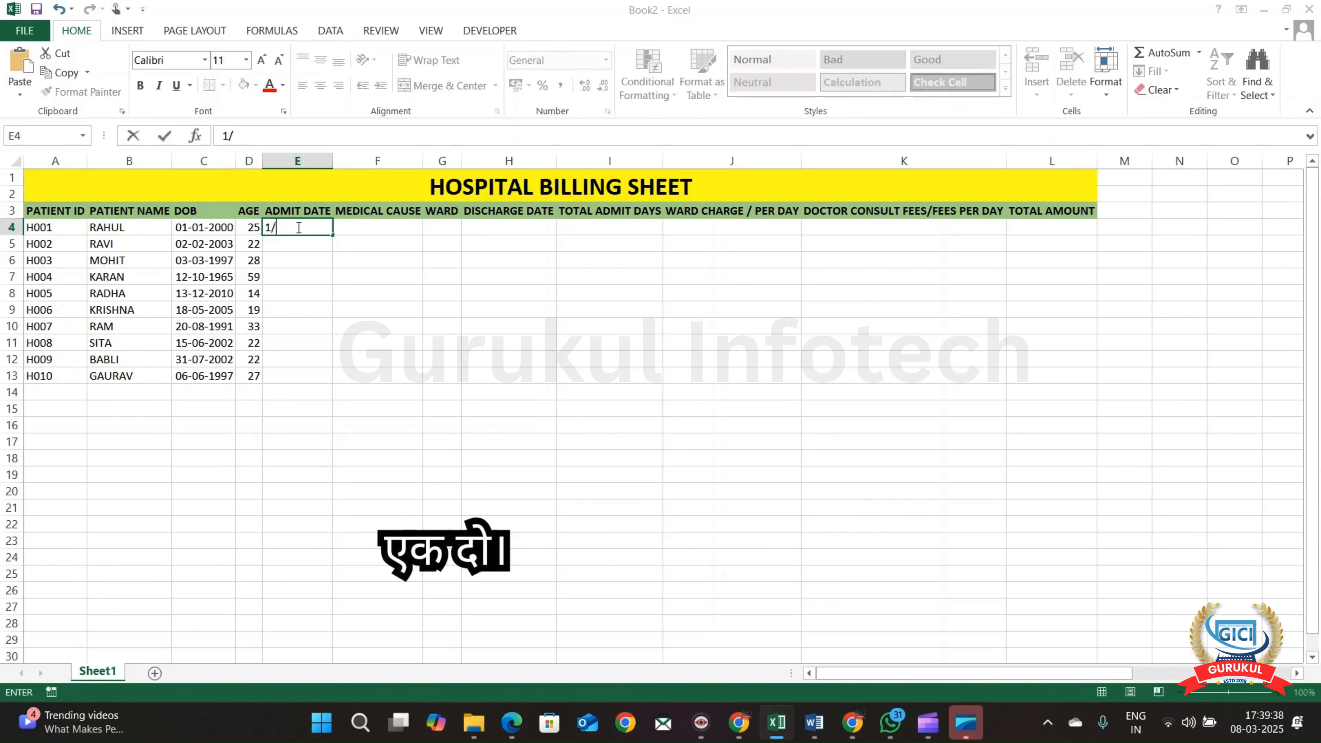
type("2/2025")
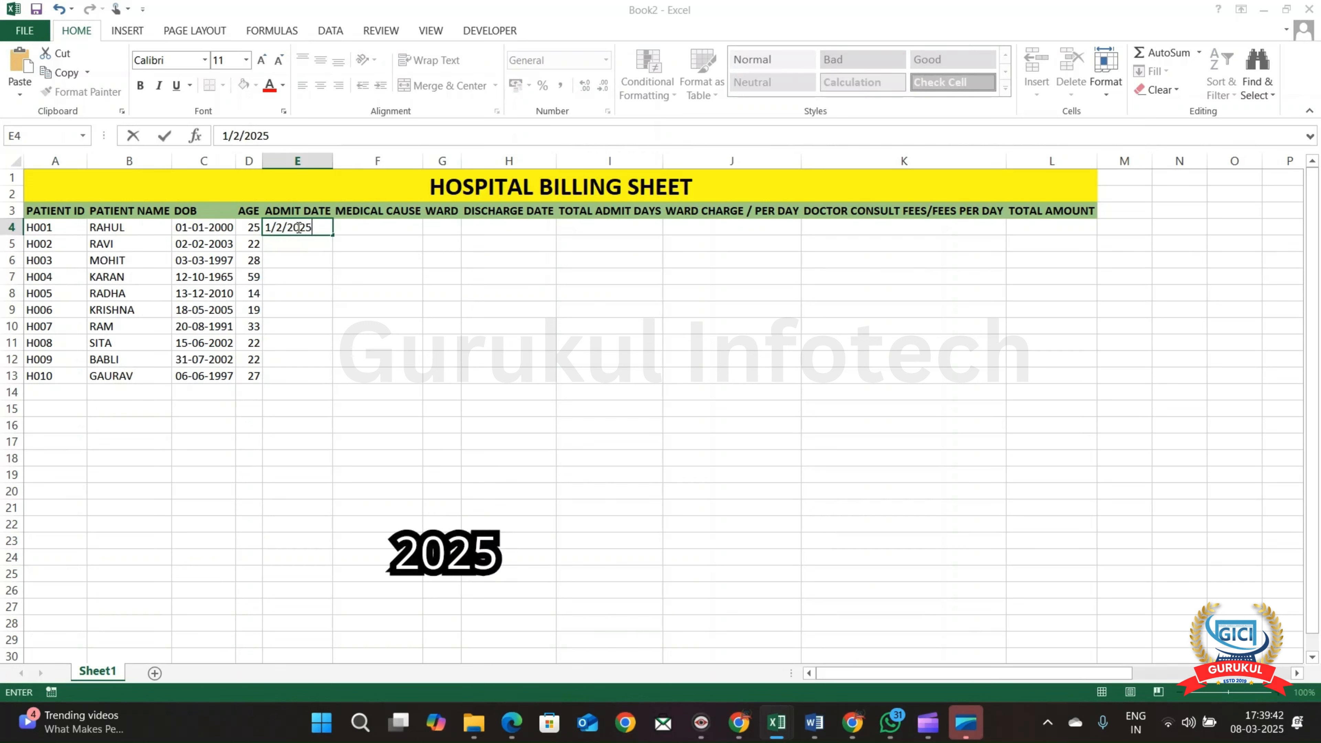
key("Return")
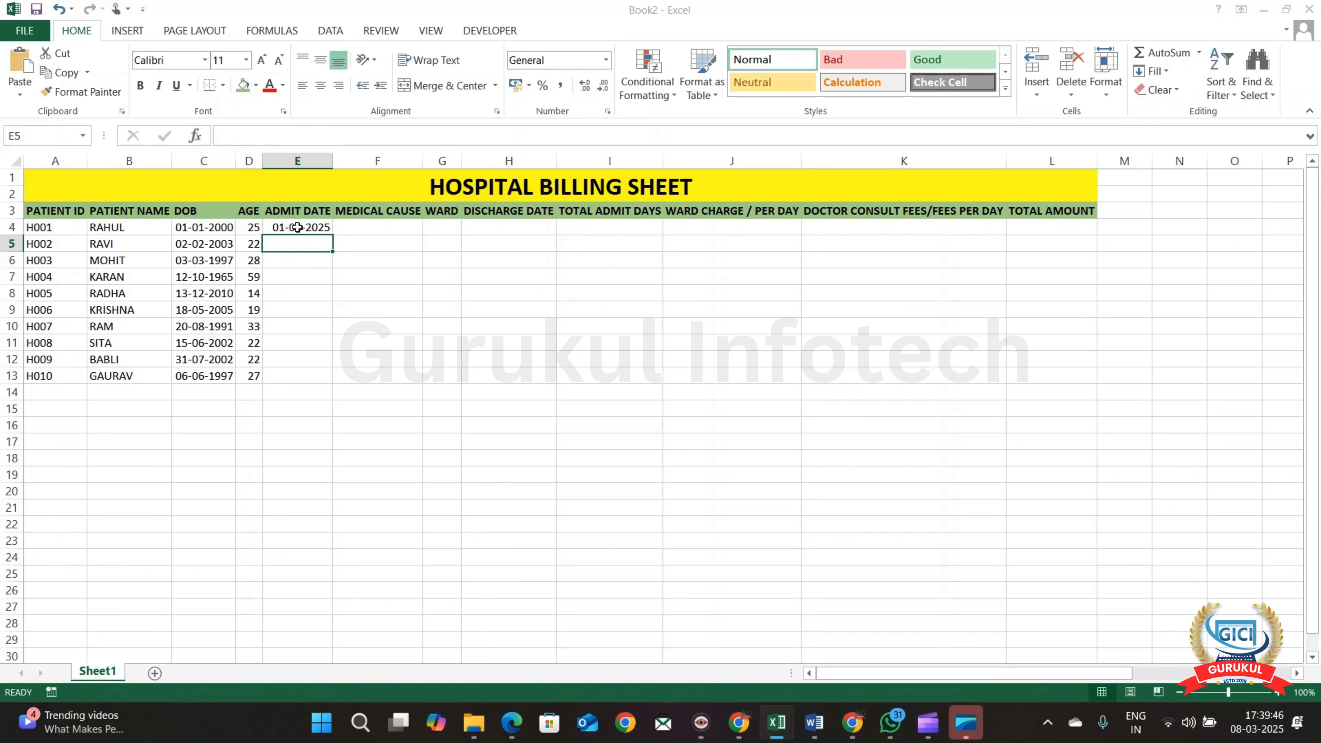
type("3/3/2")
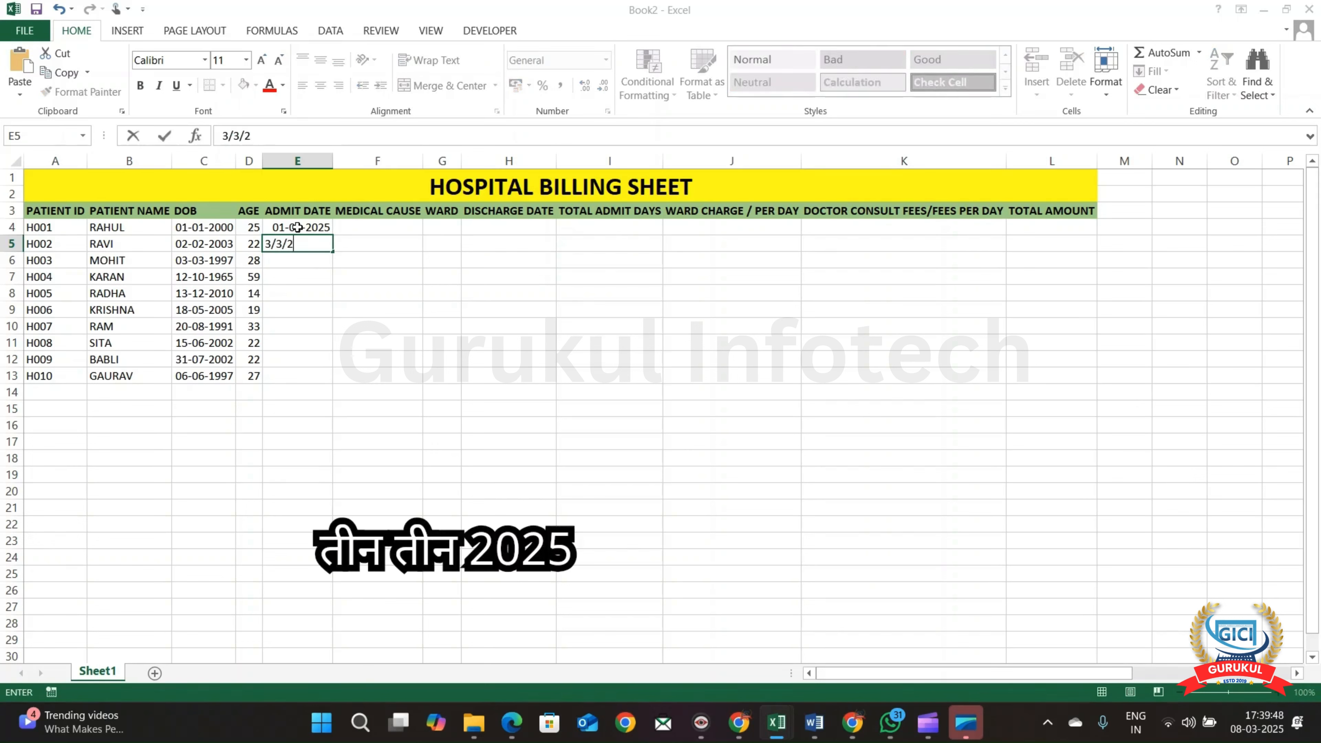
type("025")
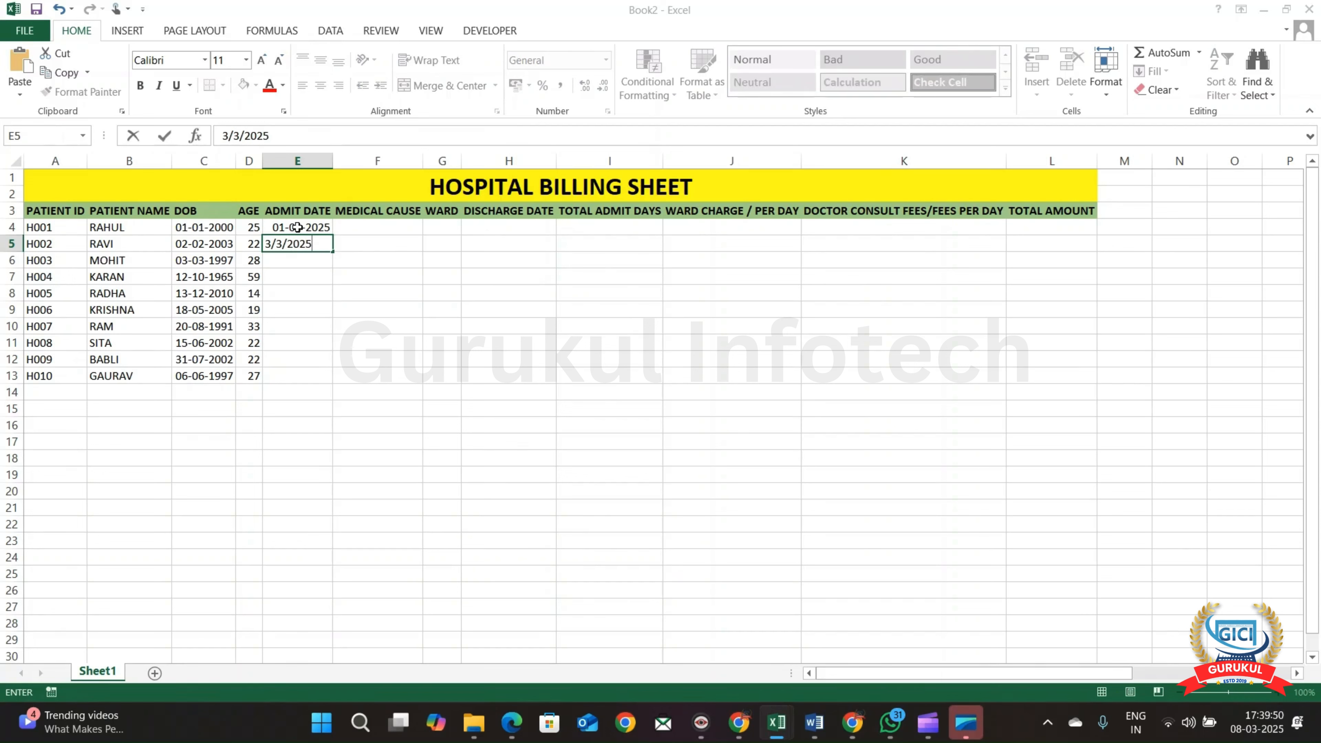
key("Return")
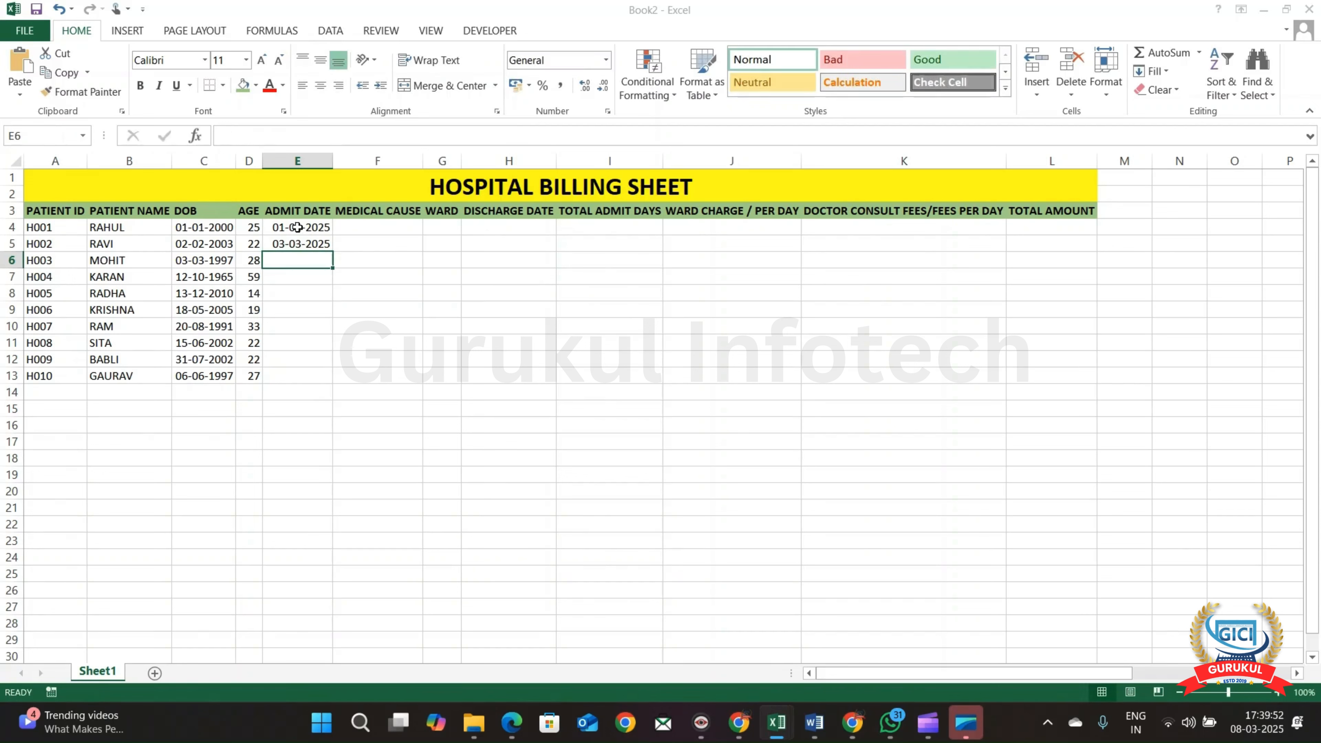
Enter the admit dates 7/3/2025 in E6 and 15/2/2025 in E7
type("7/2")
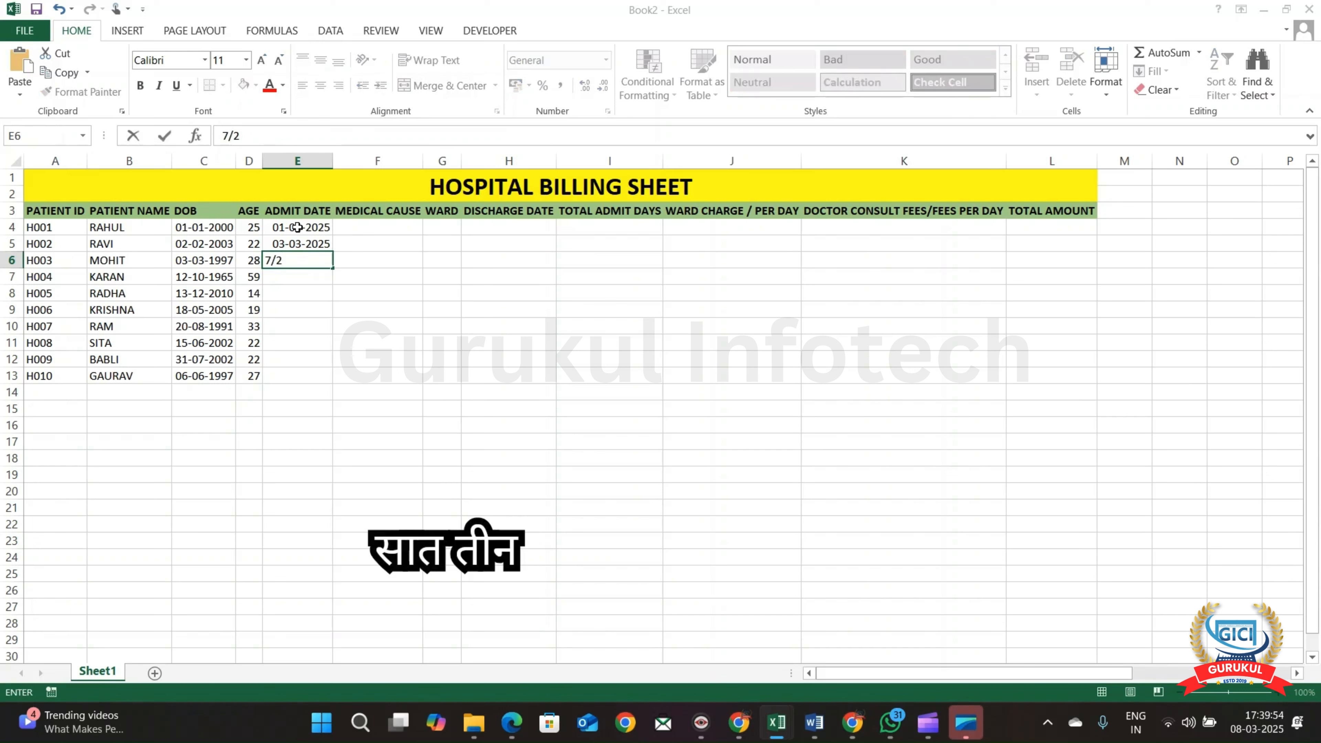
key("BackSpace")
type("3/")
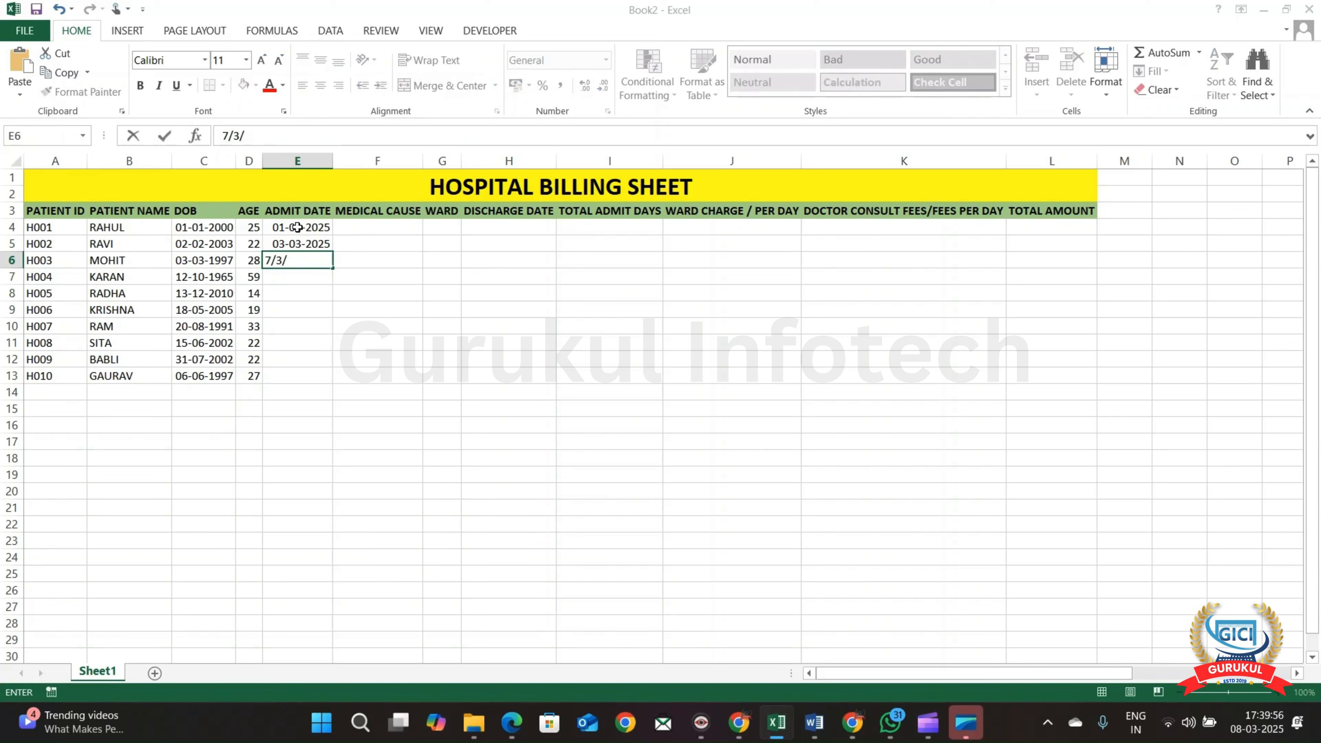
type("2025")
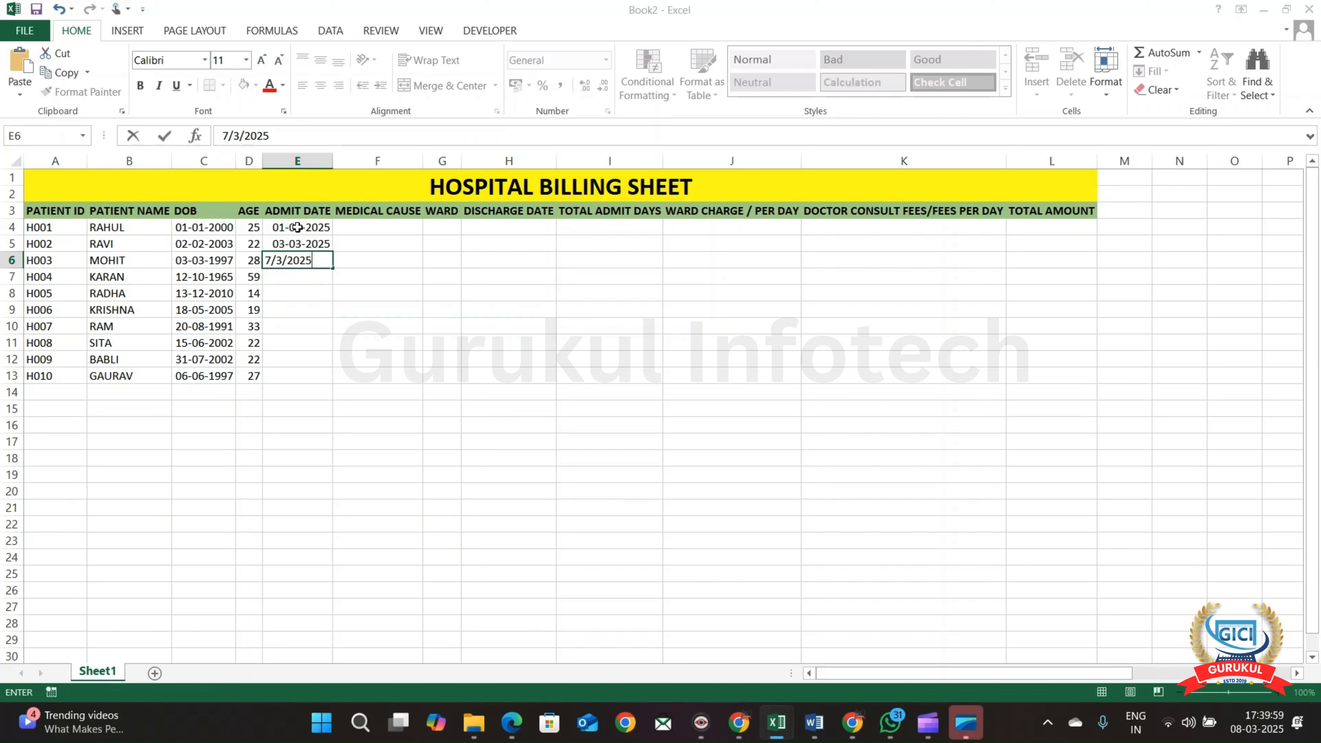
key("Return")
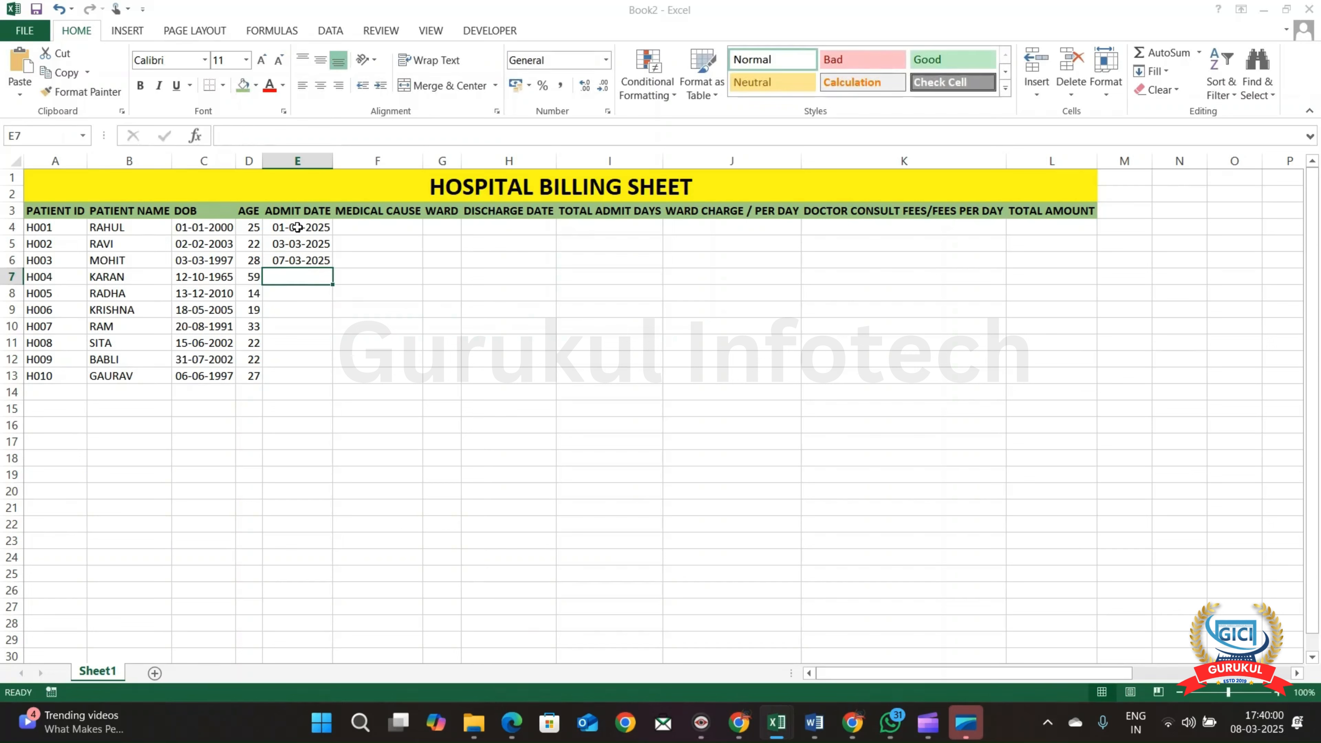
type("15")
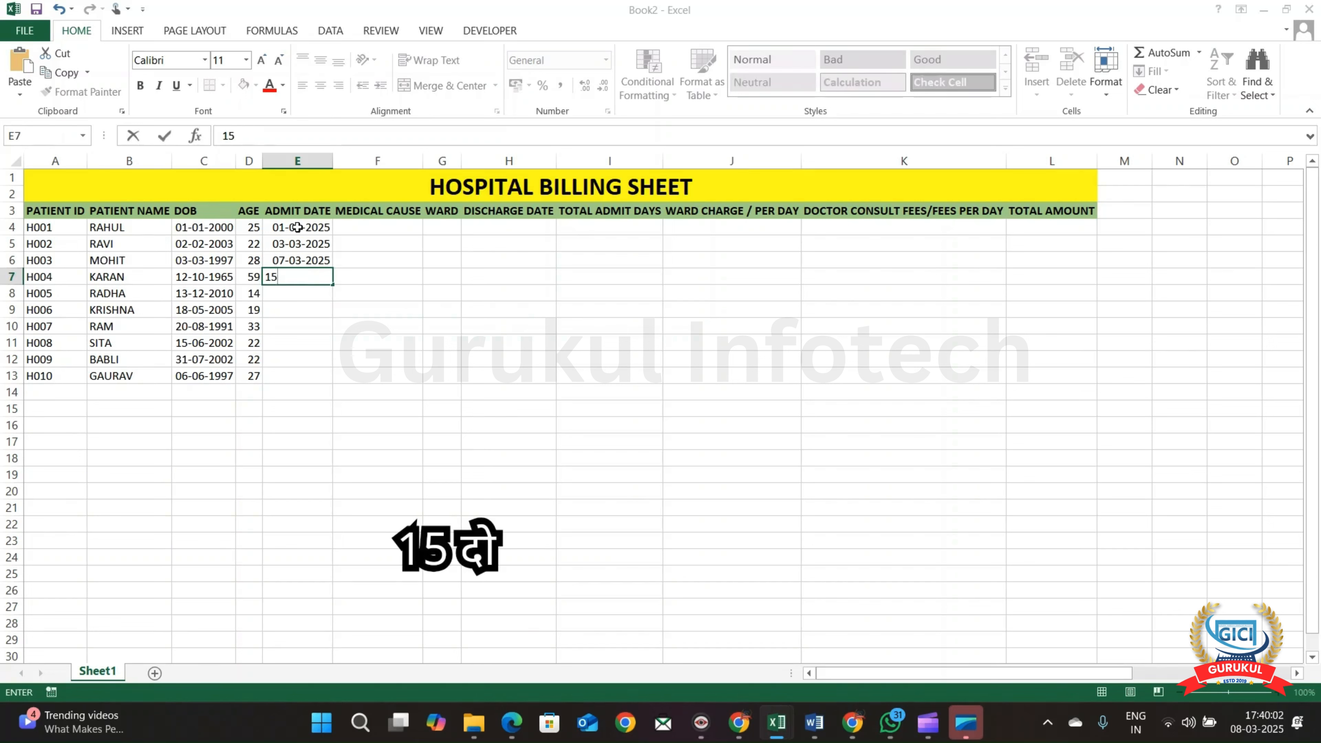
type("/2/2025")
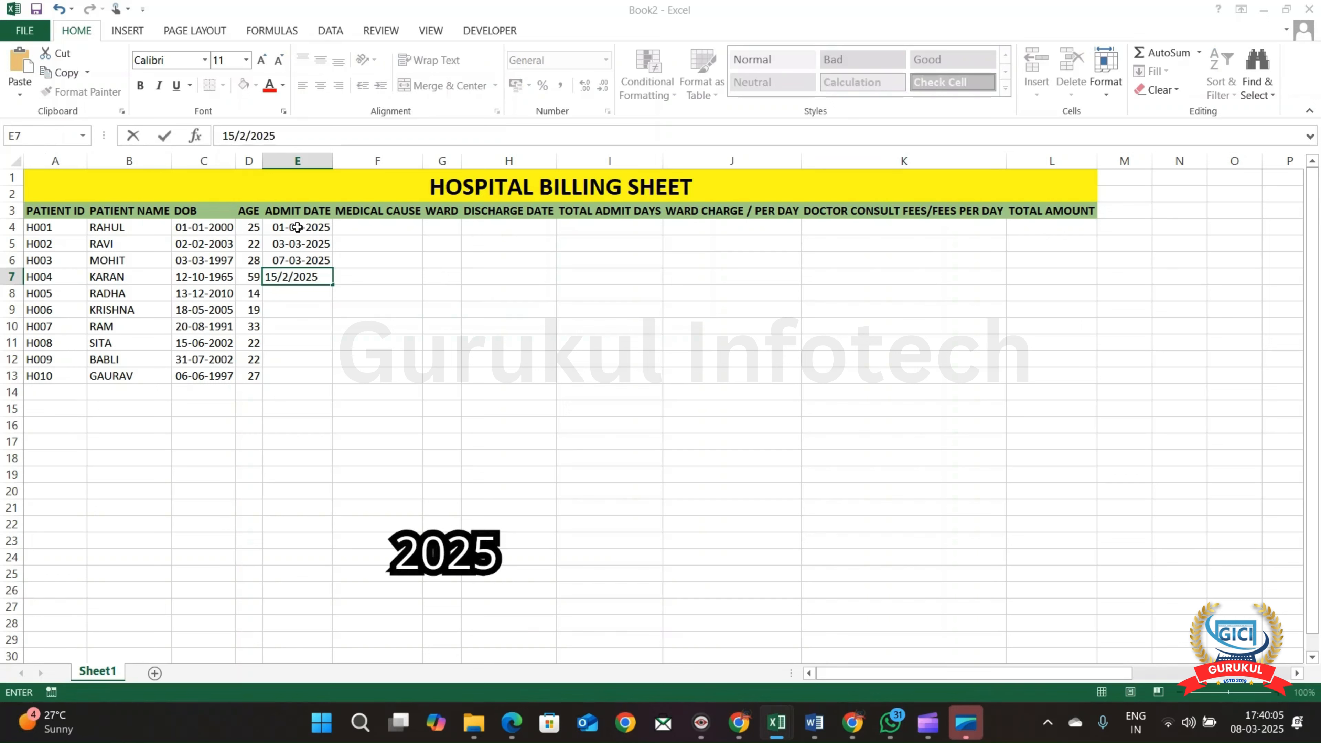
key("Return")
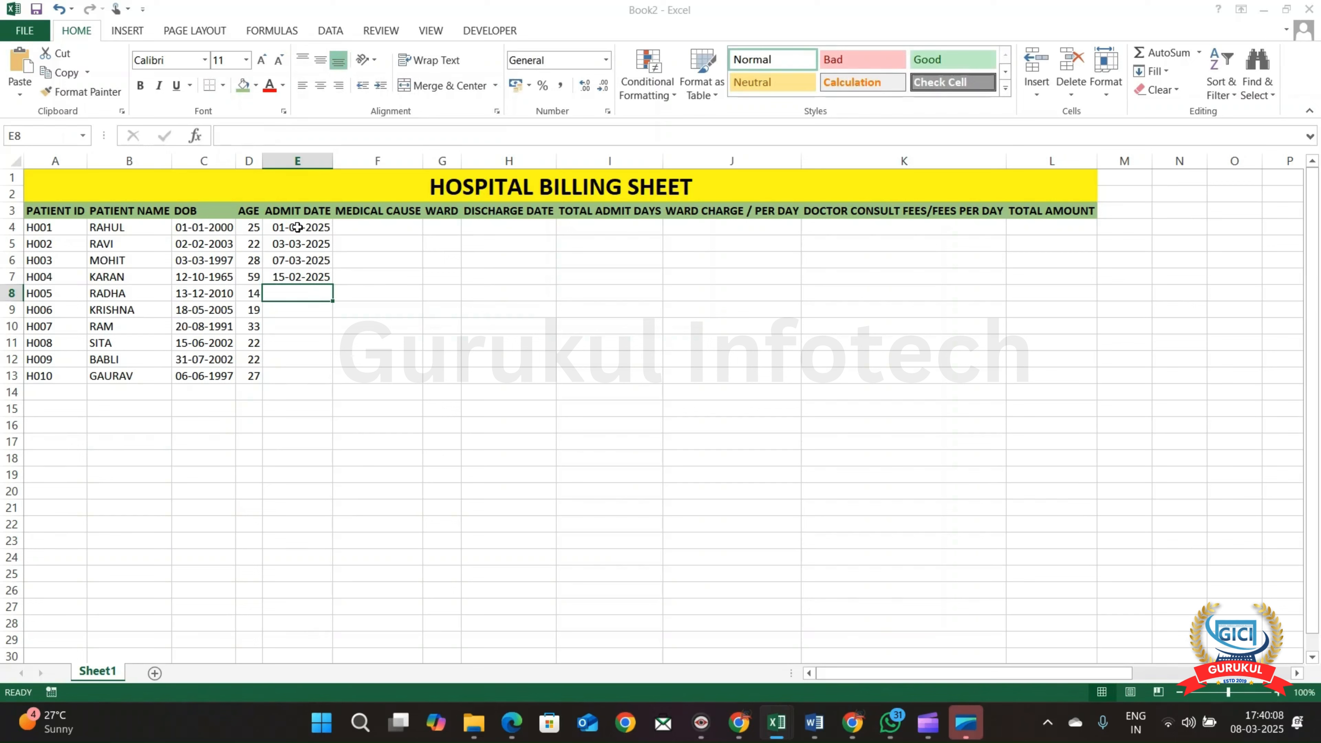
Enter the admit dates 26/2/2025 in E8 and 8/3/2025 in E9
type("26/")
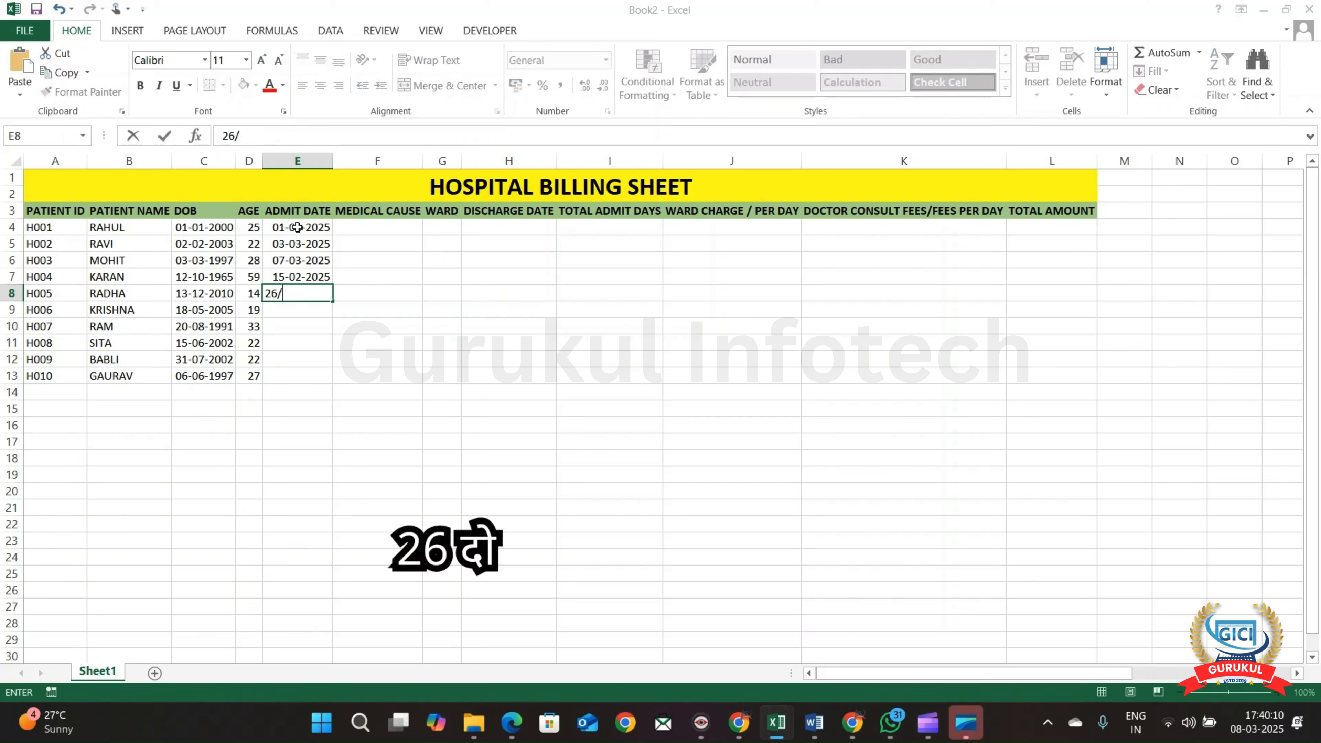
type("2/2025")
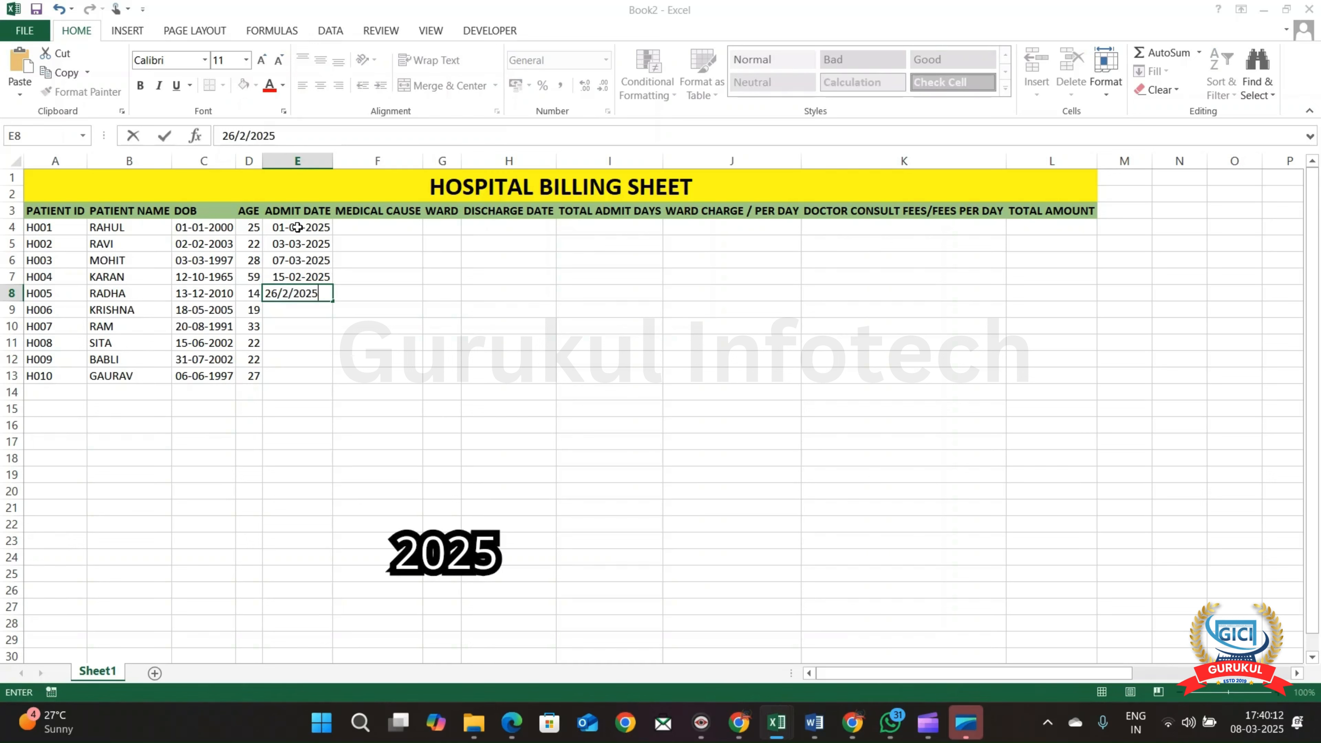
key("ctrl+Return")
key("Return")
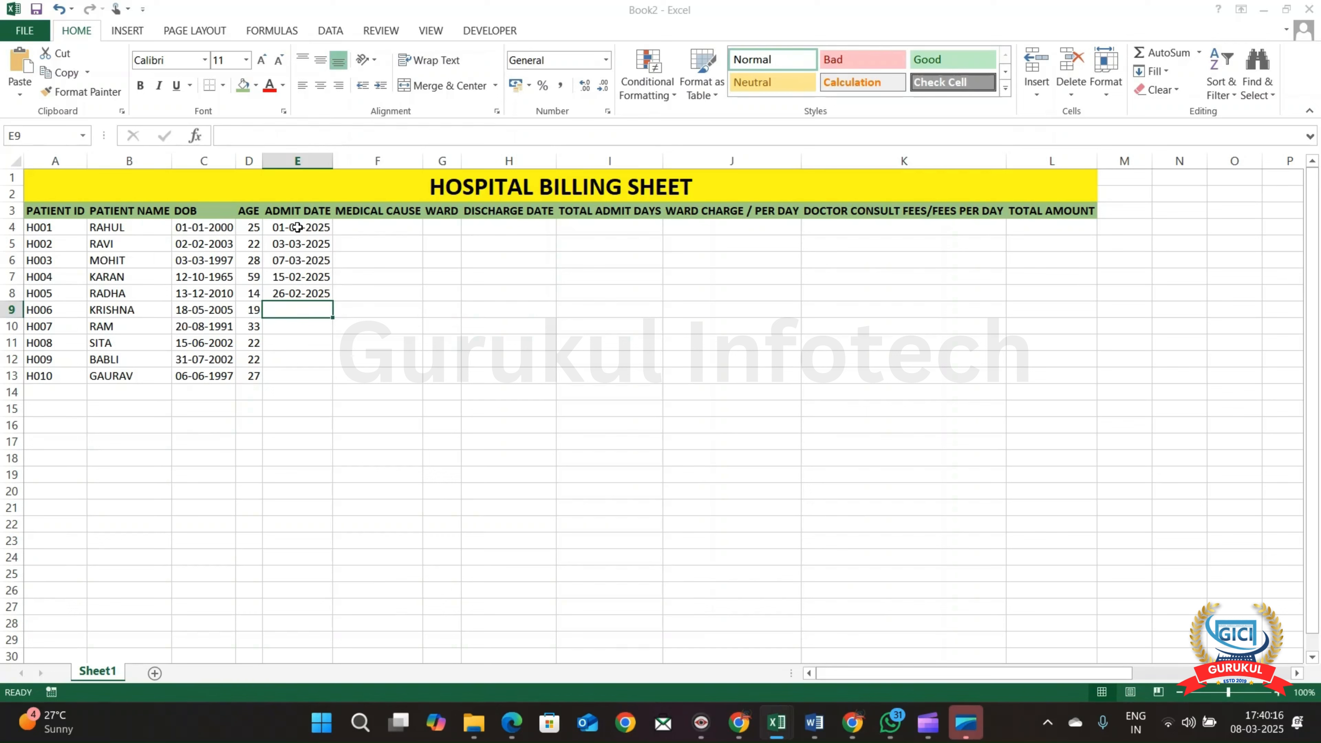
type("8/3")
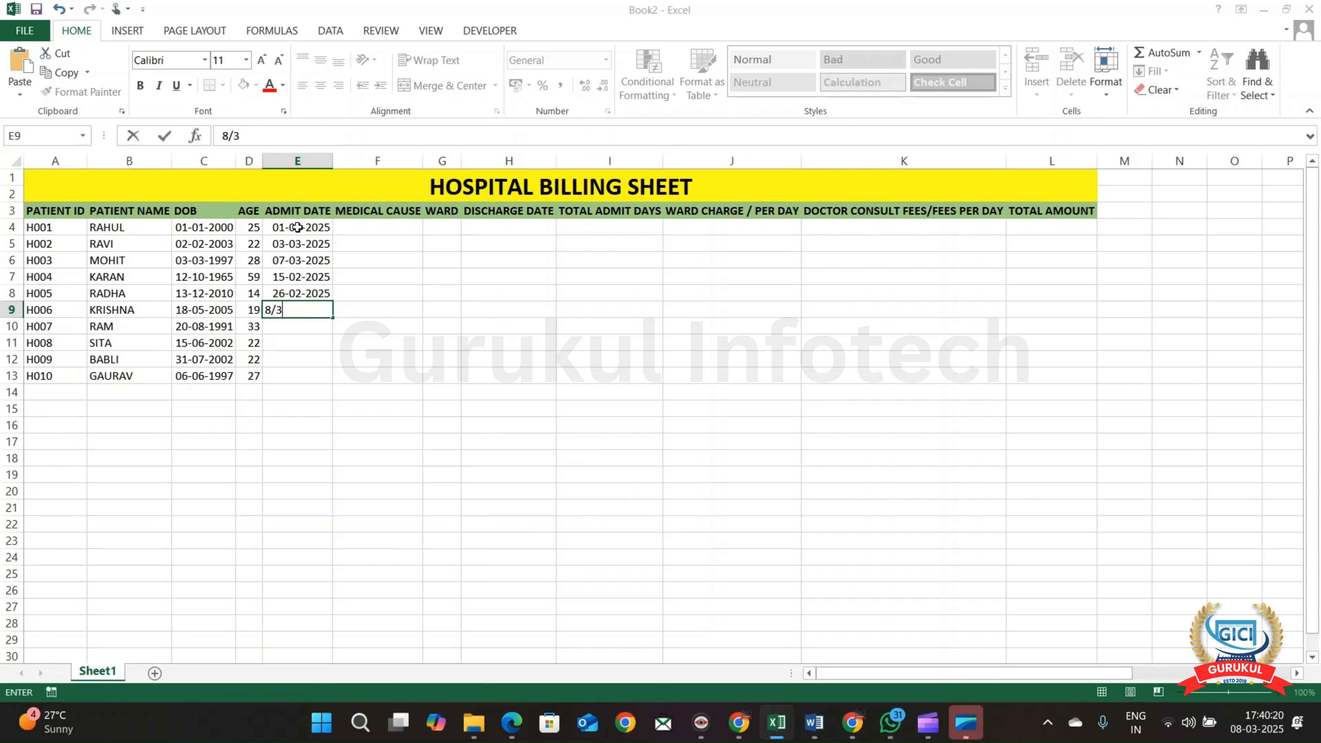
type("/2025")
key("Return")
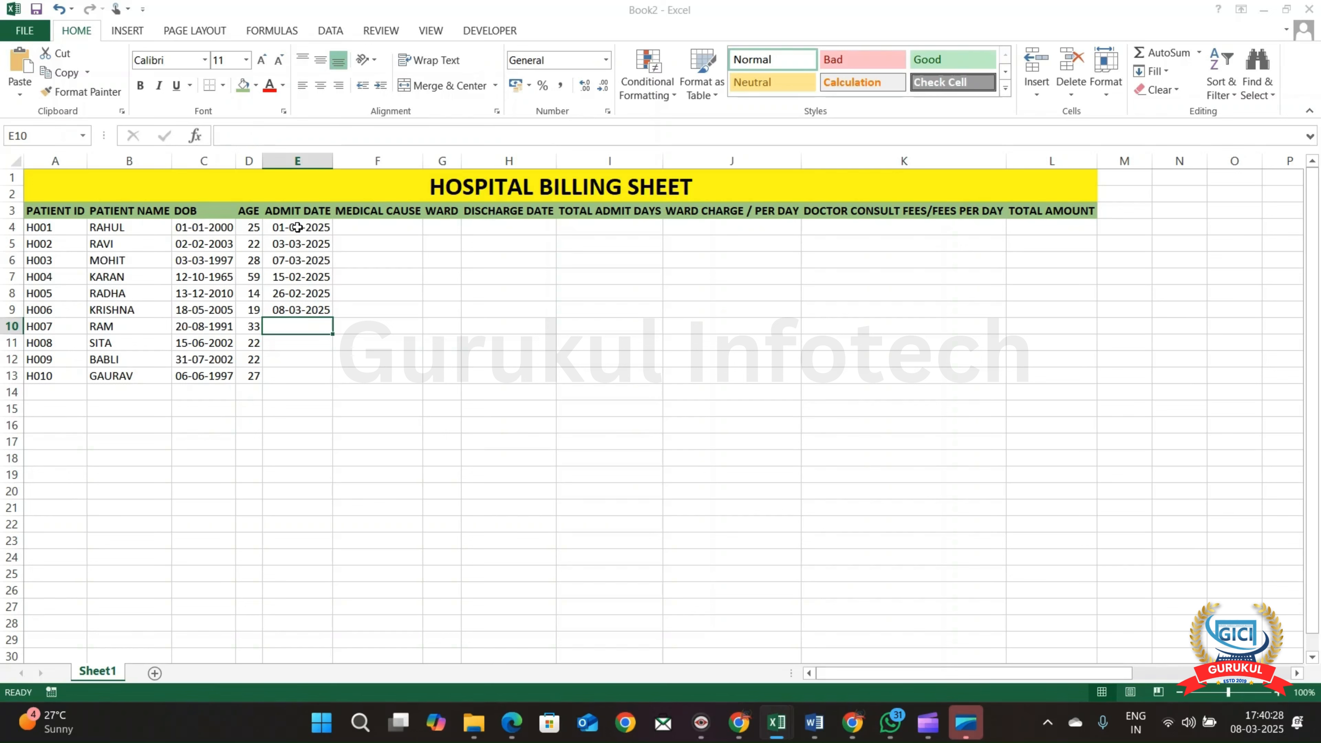
Enter the admit dates 1/3/2025 in E10 and 20/2/2025 in E11
type("1/")
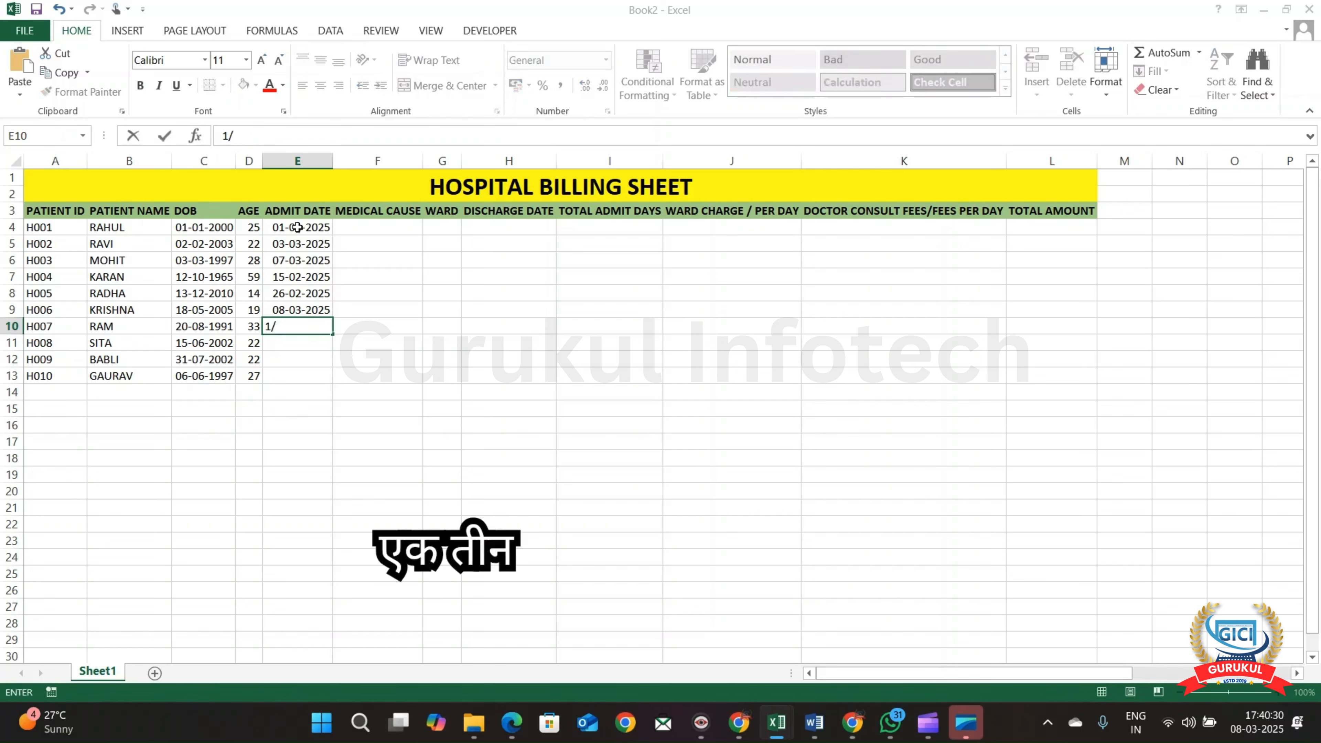
type("3/2025")
key("Return")
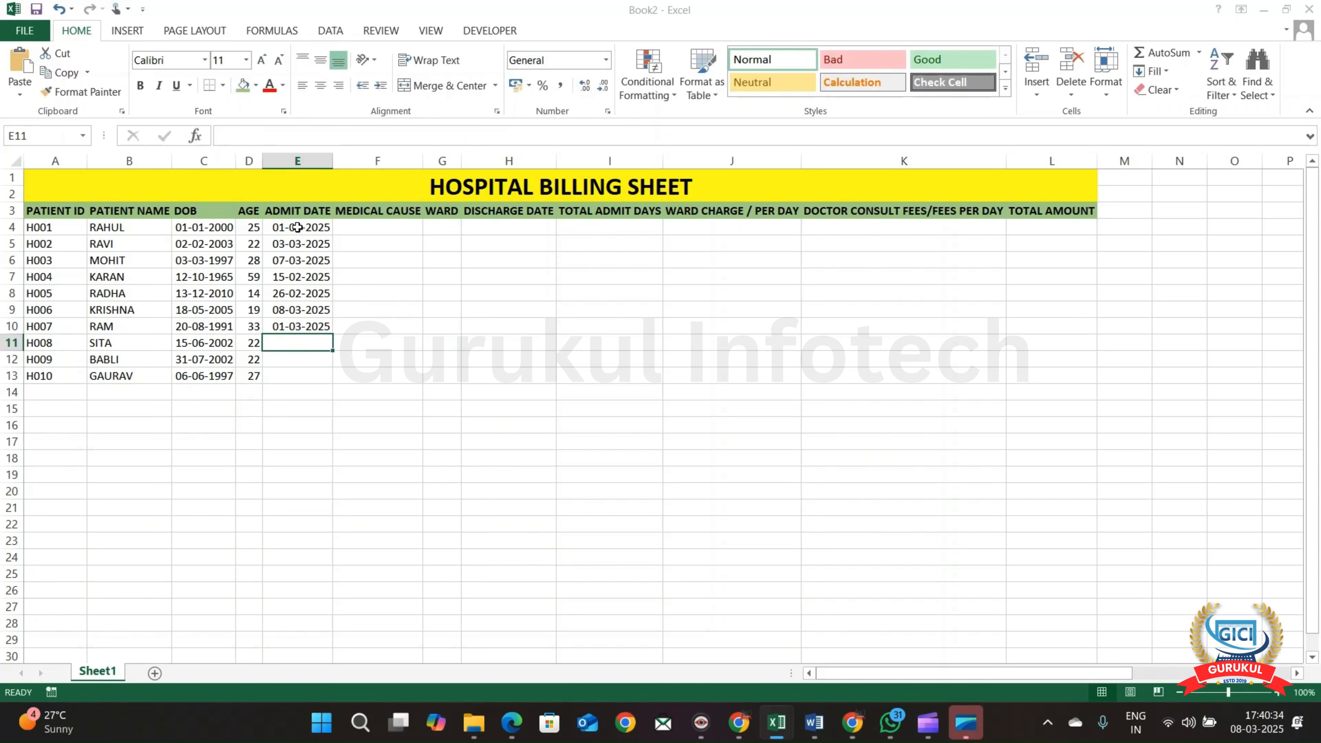
type("2")
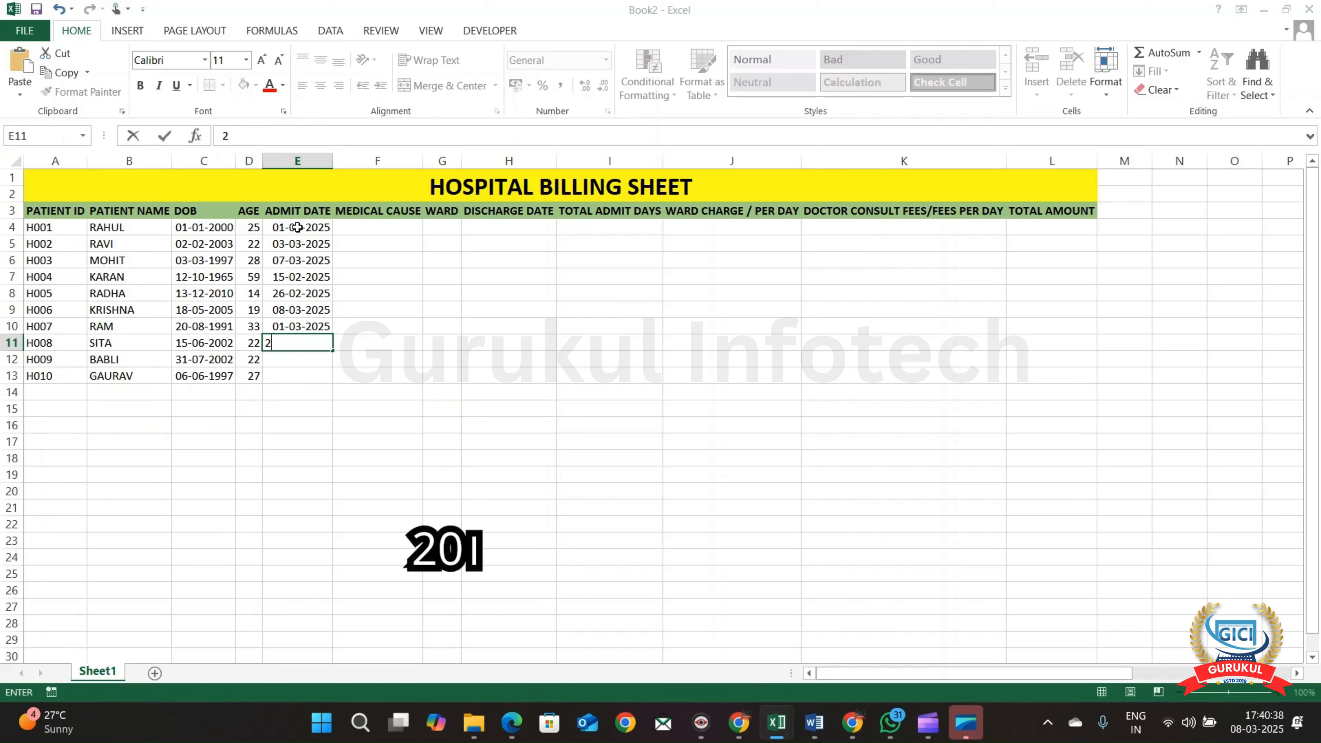
type("0/")
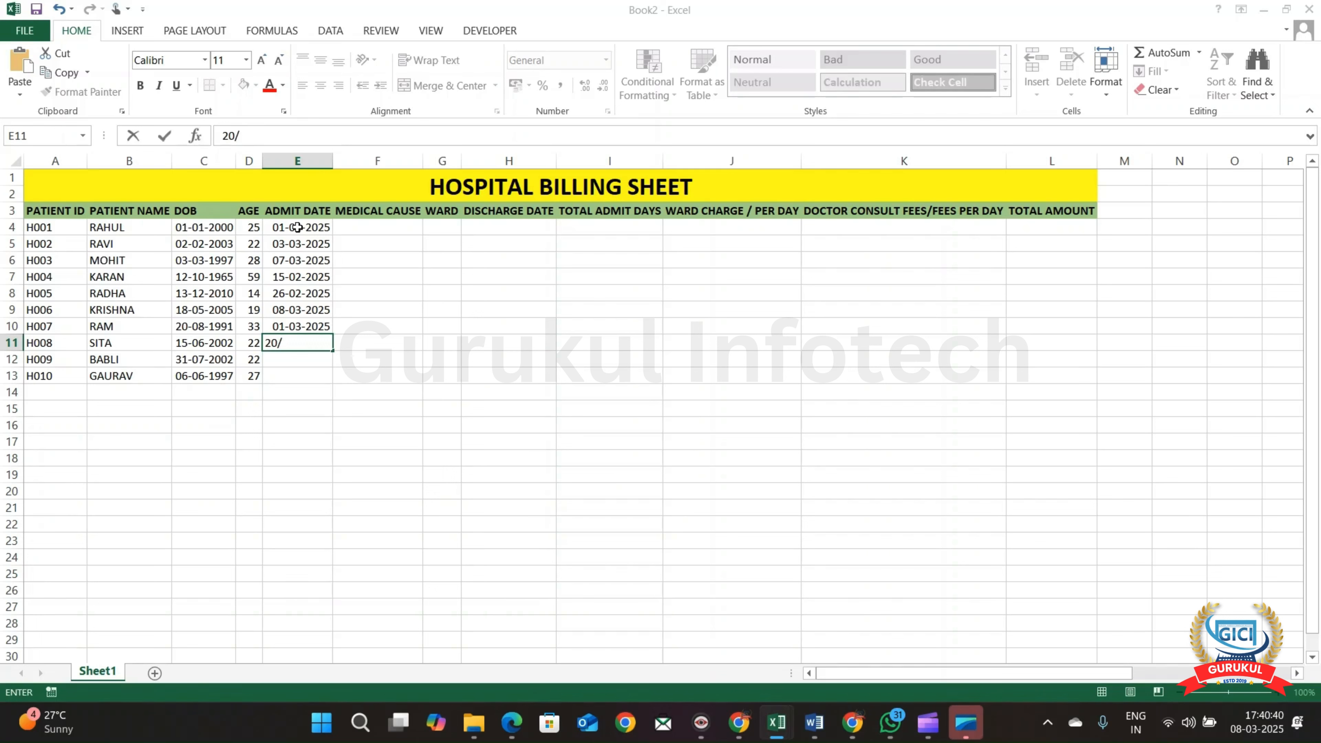
type("2/2025")
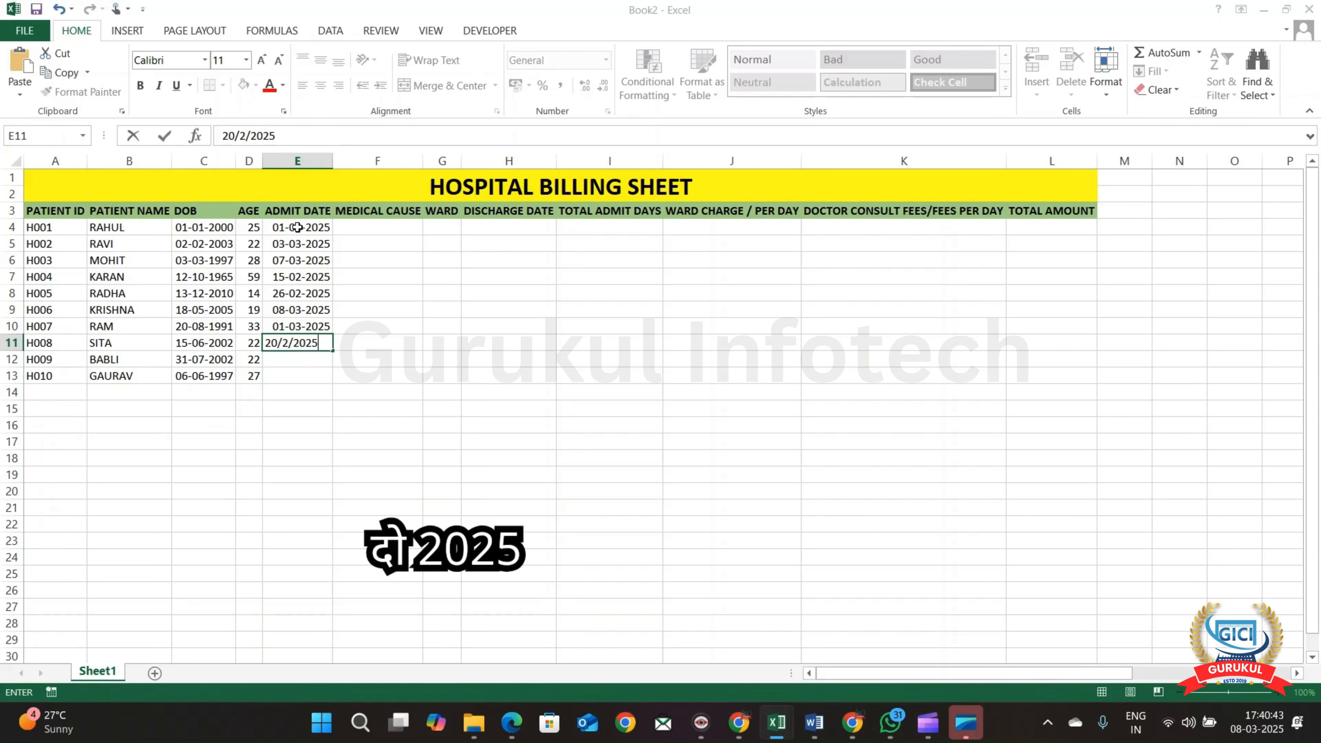
key("Return")
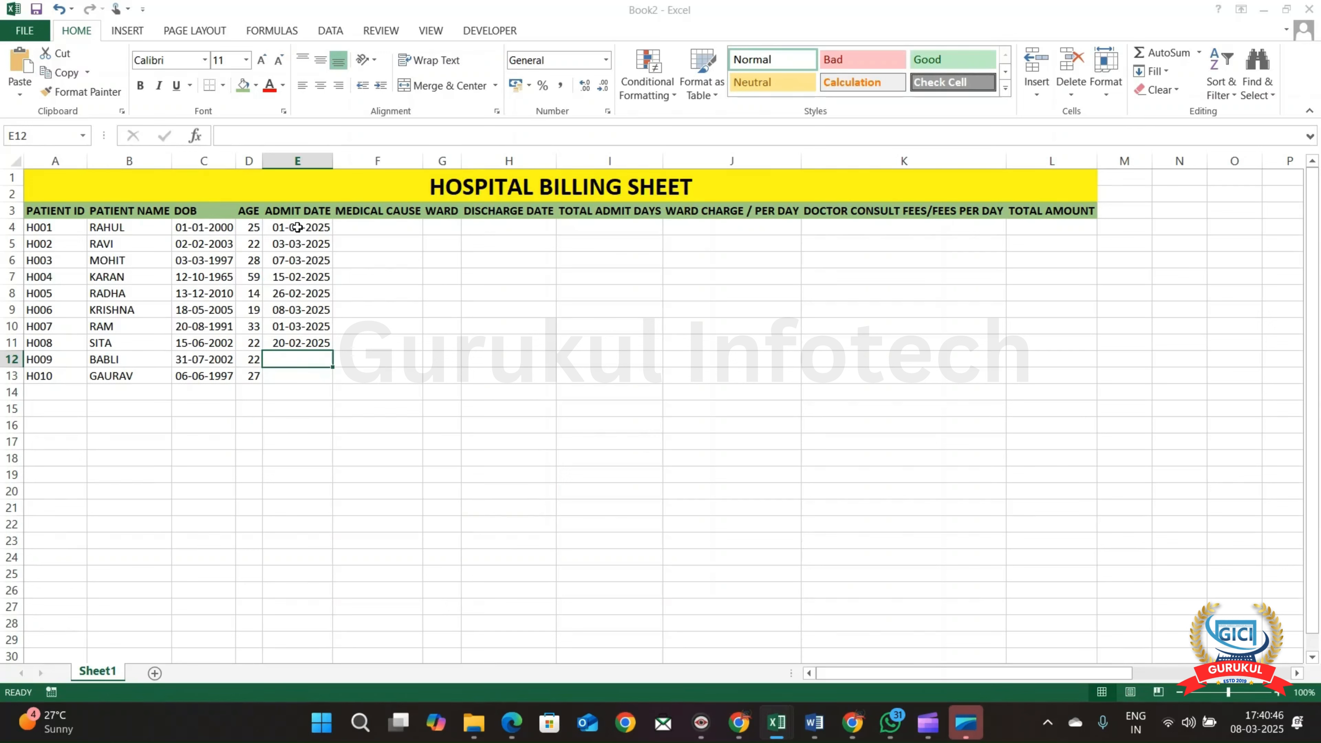
Enter the admit dates 22/2/2025 in E12 and 5/3/2025 in E13
type("22/2/")
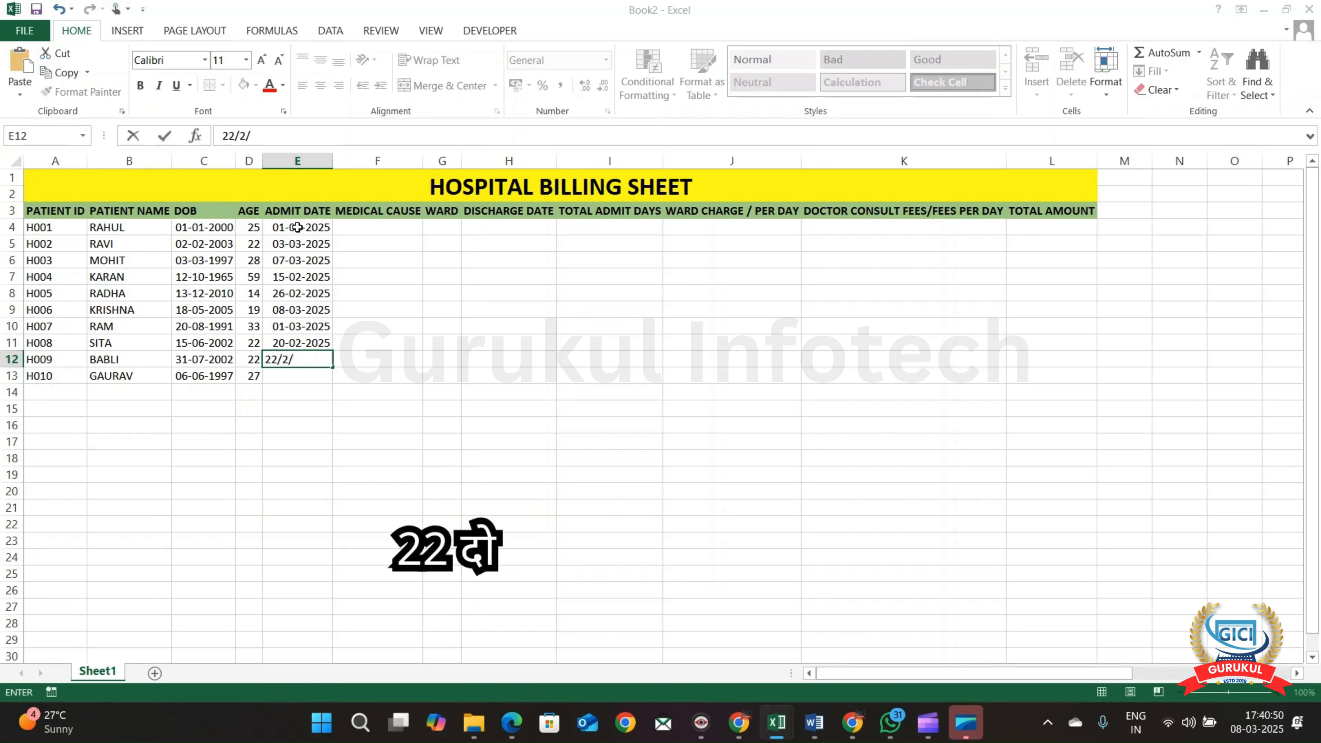
type("2025")
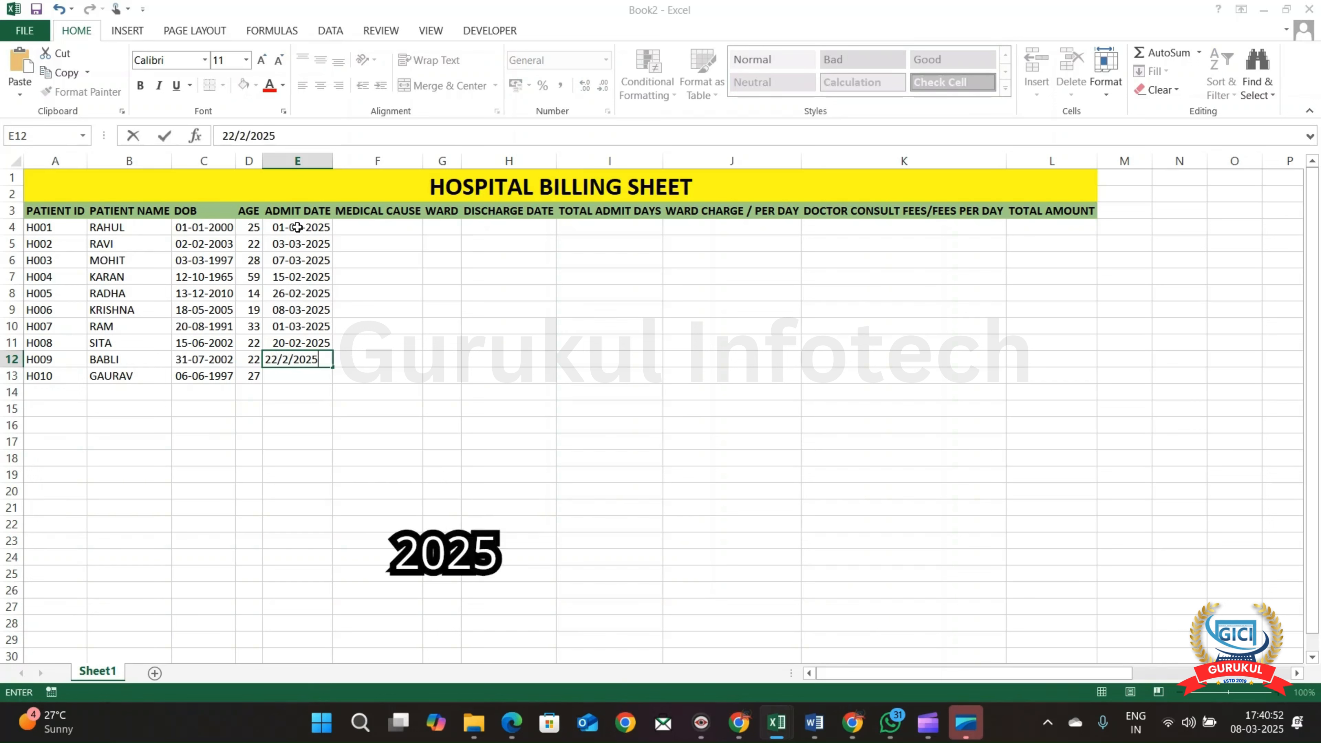
key("Return")
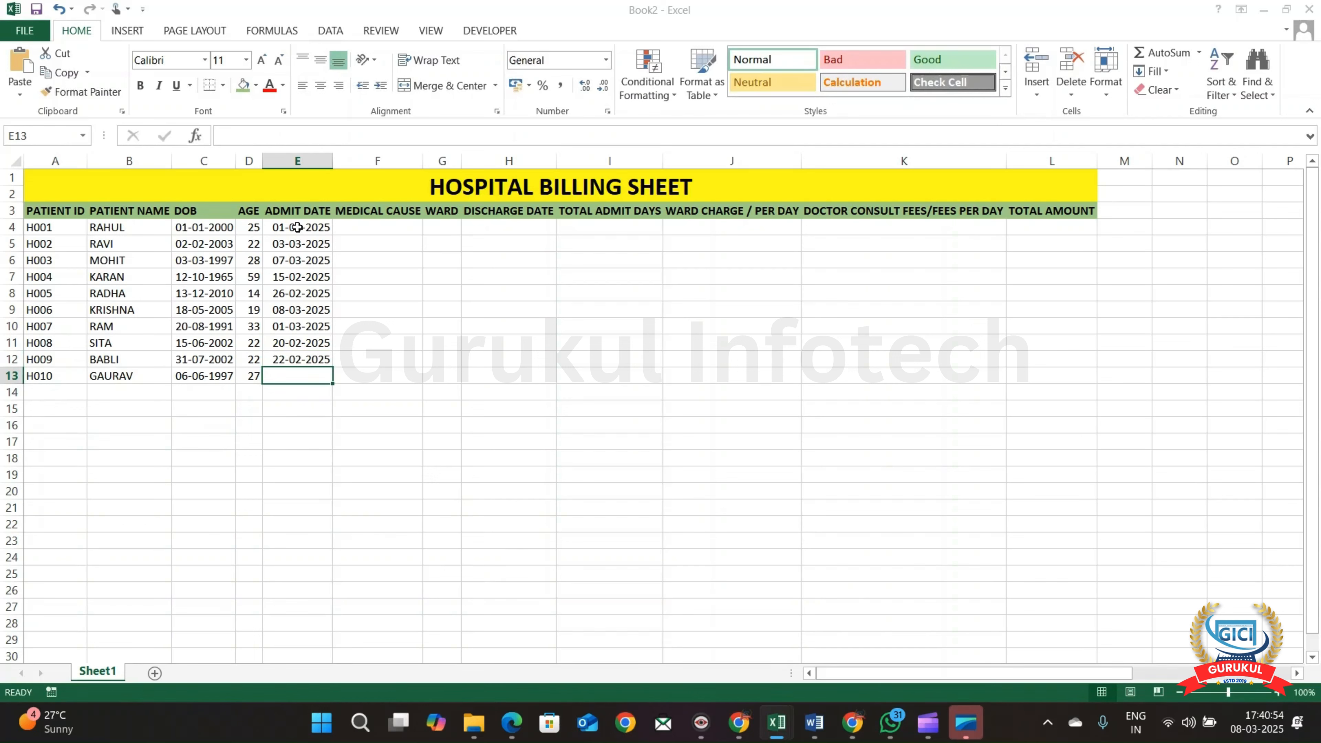
type("5/3/")
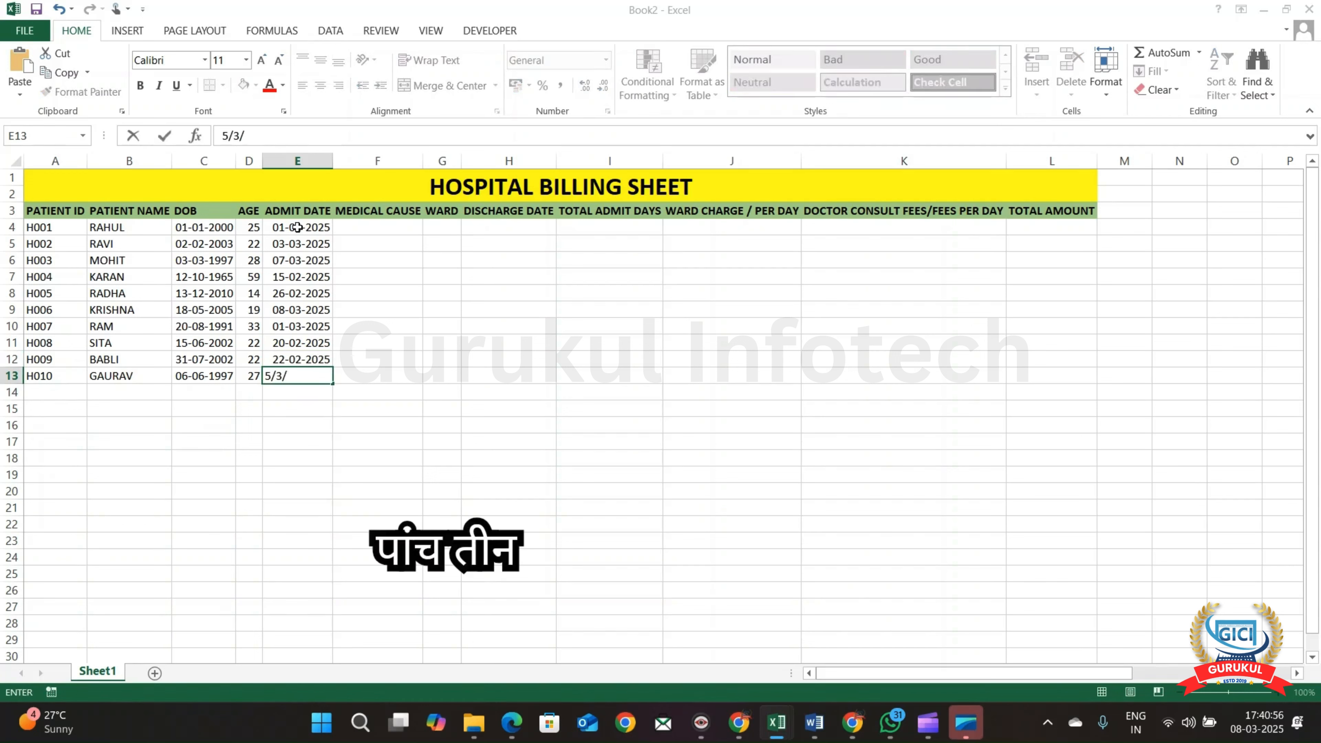
type("2025")
key("Return")
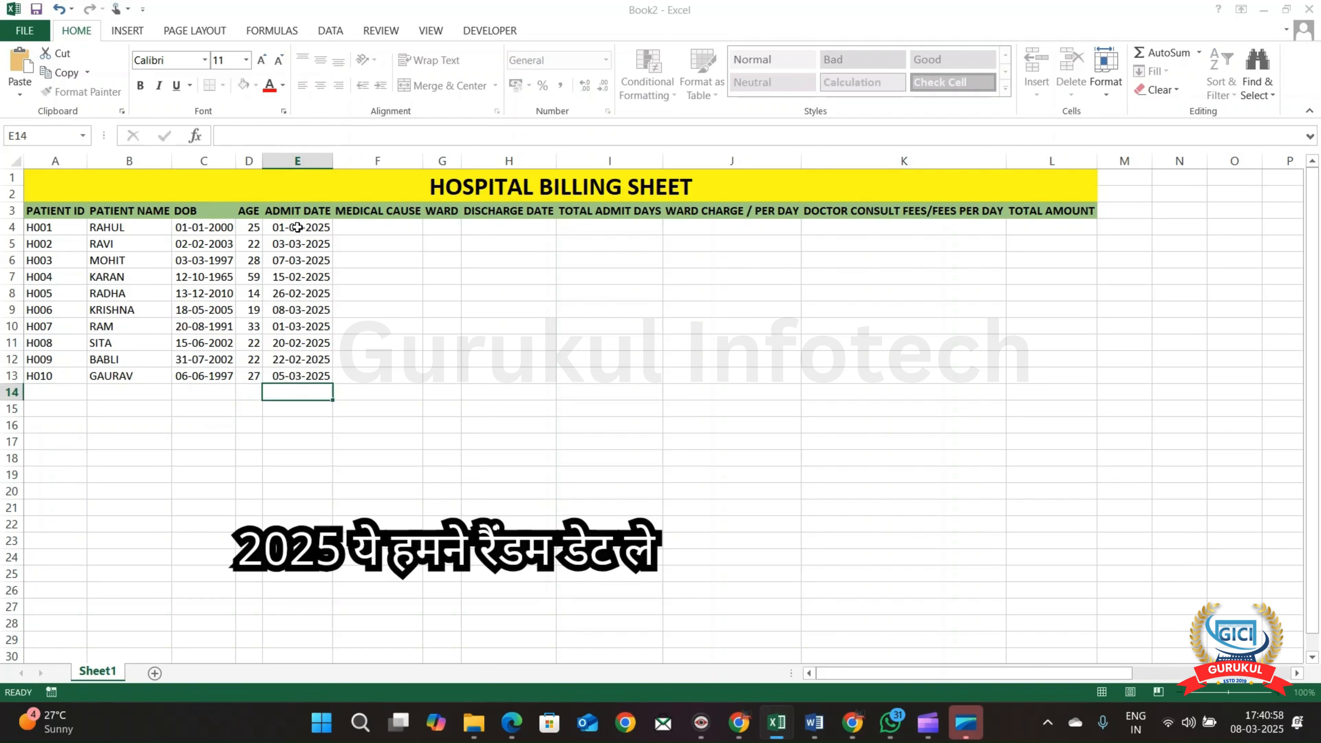
Enter the medical causes FRACTURE in F4 and TYPHOID in F5 for the first two patients
key("Up")
key("Up")
key("Up")
key("Up")
key("Up")
key("Up")
key("Up")
key("Up")
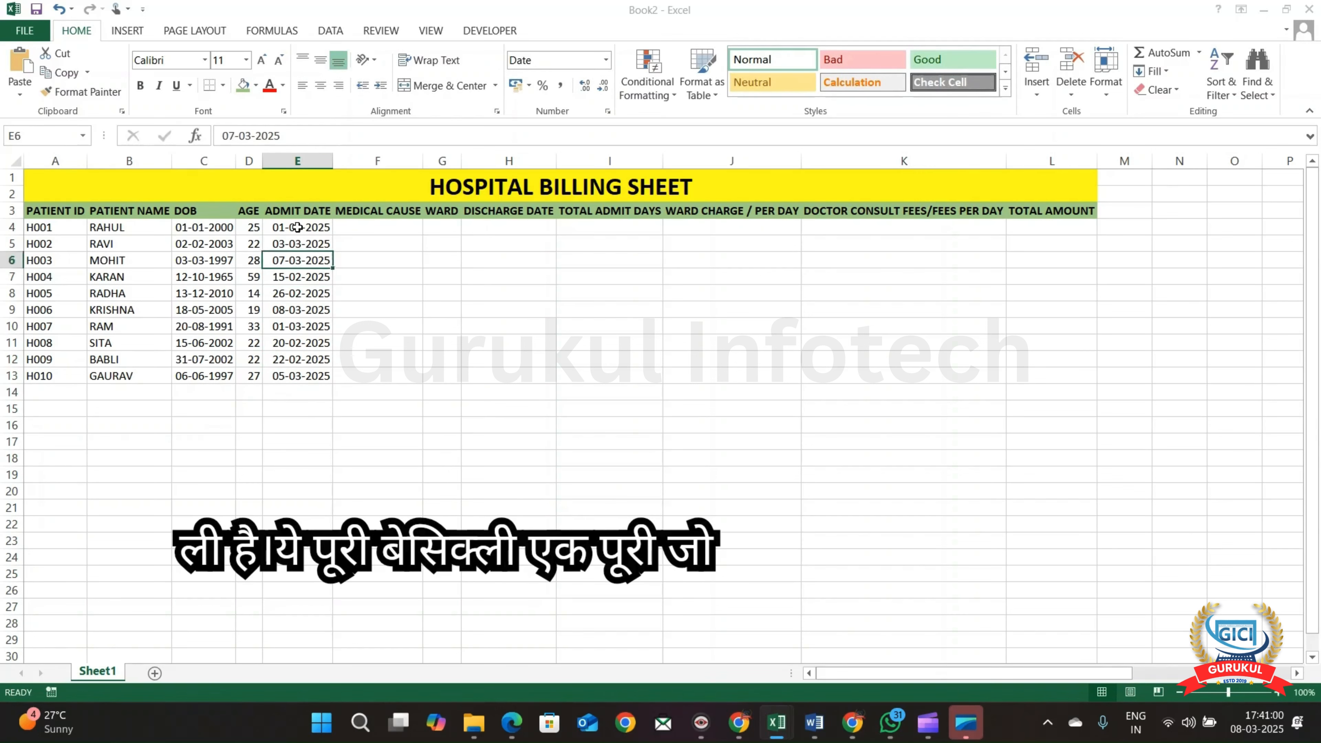
key("Up")
key("Up")
key("Up")
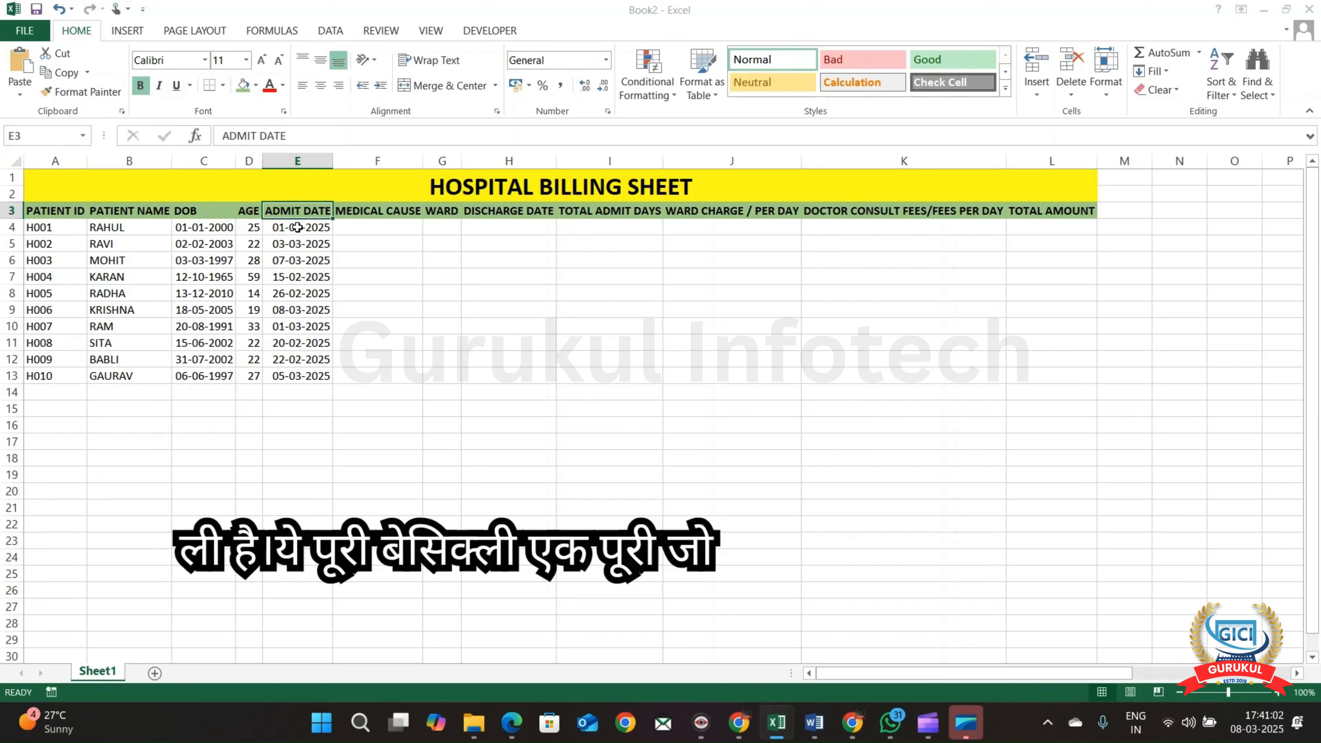
key("Right")
key("Down")
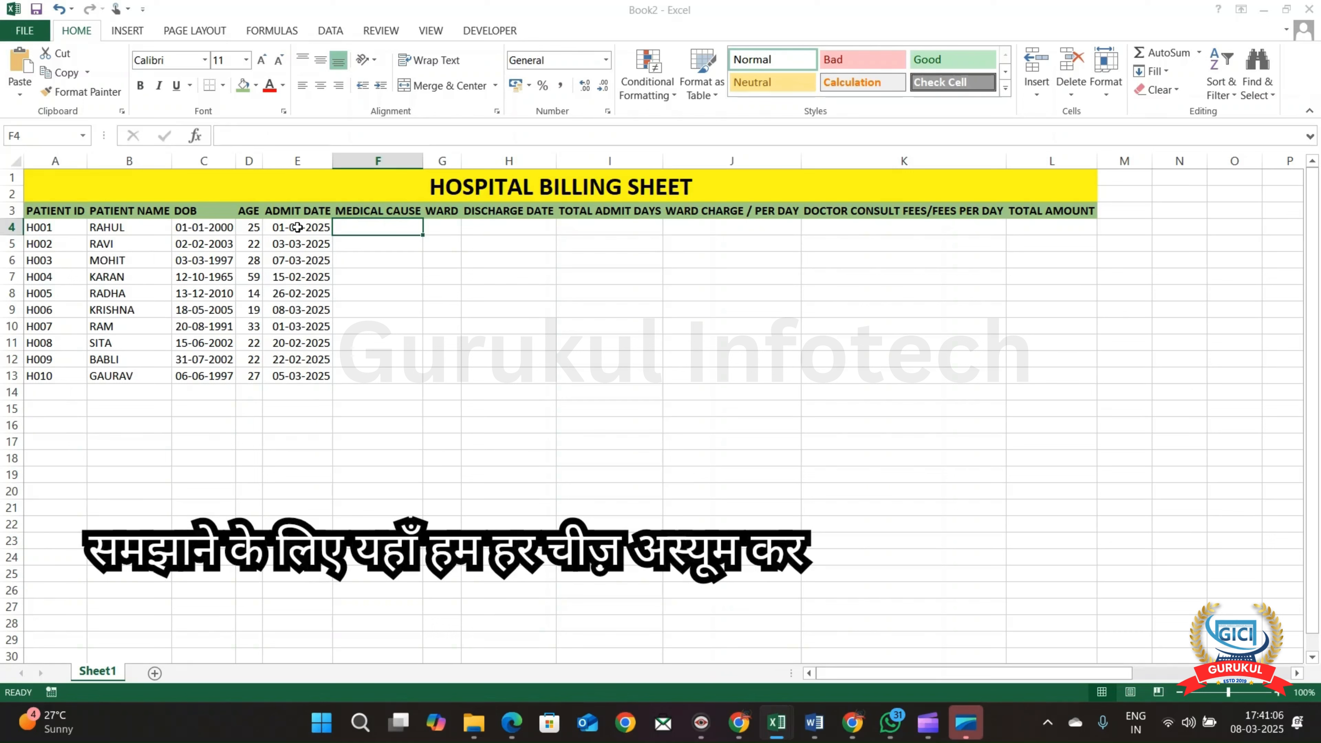
key("Down")
key("Up")
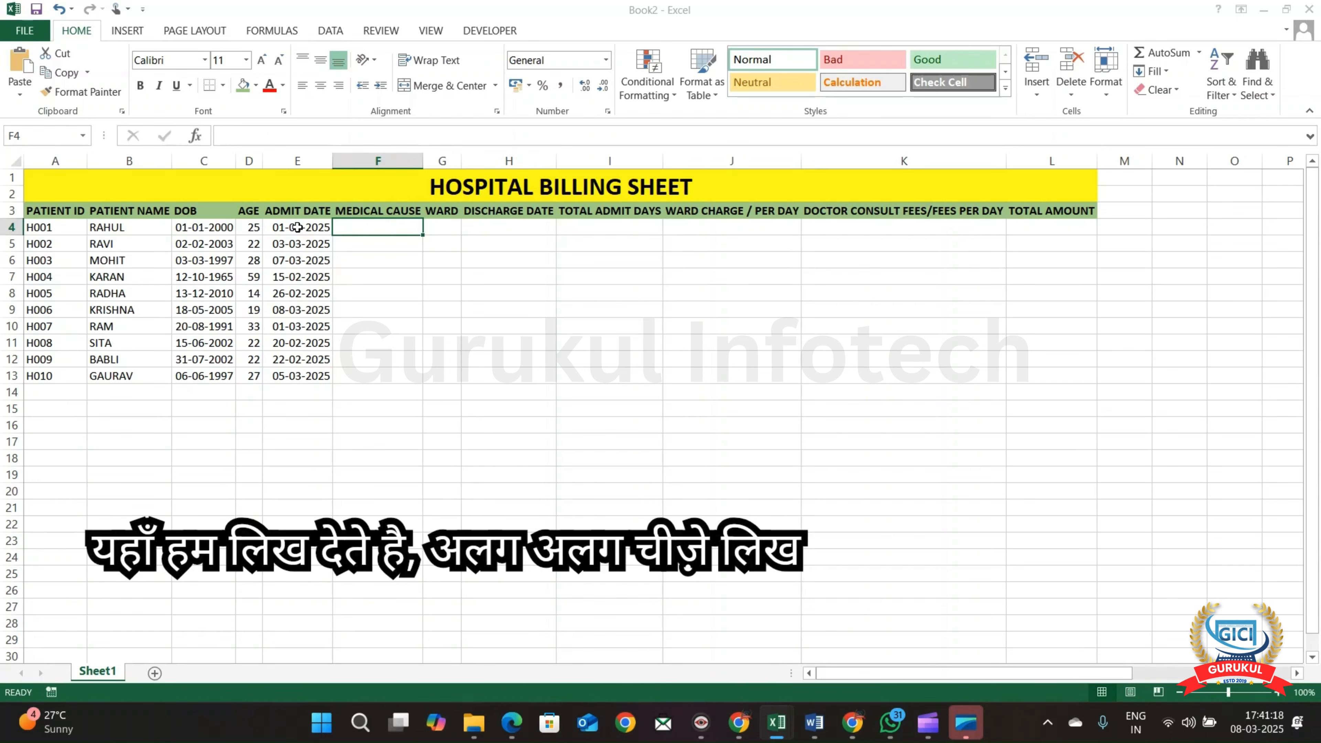
type("TY")
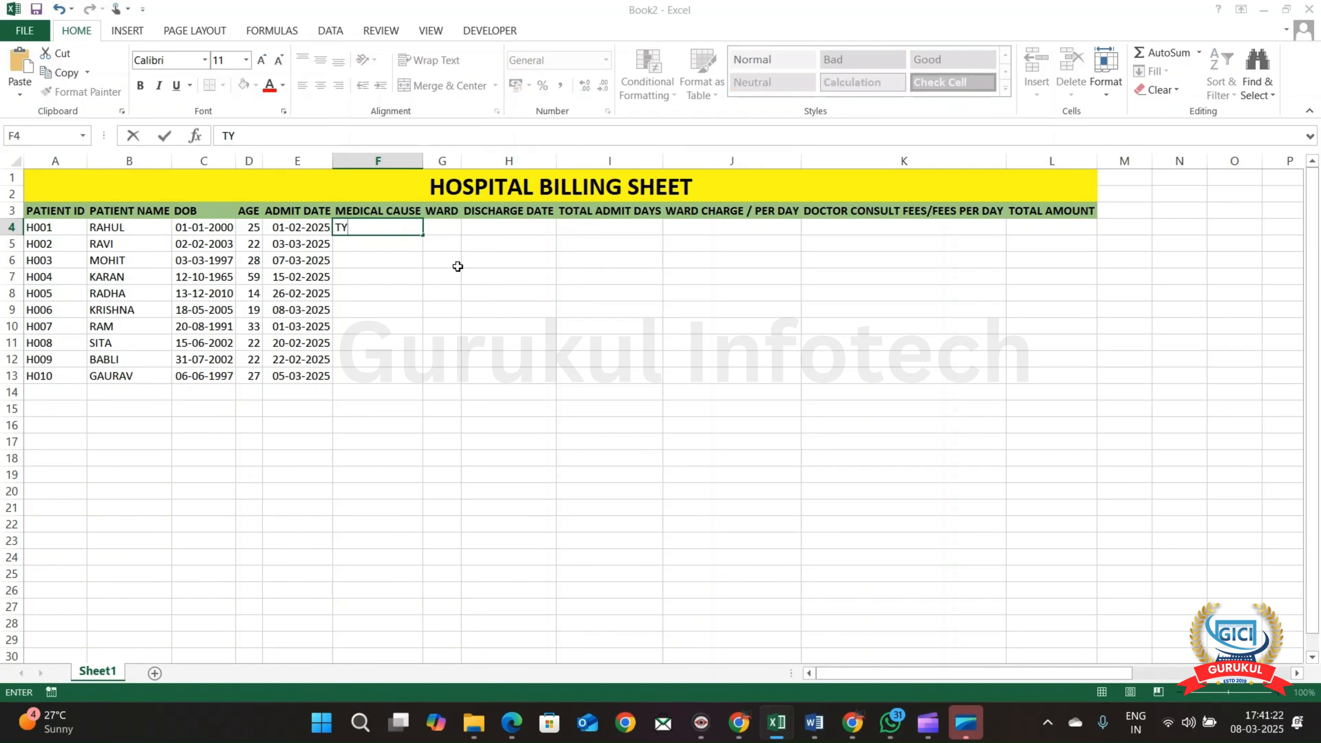
key("BackSpace")
key("BackSpace")
type("FRACTURE")
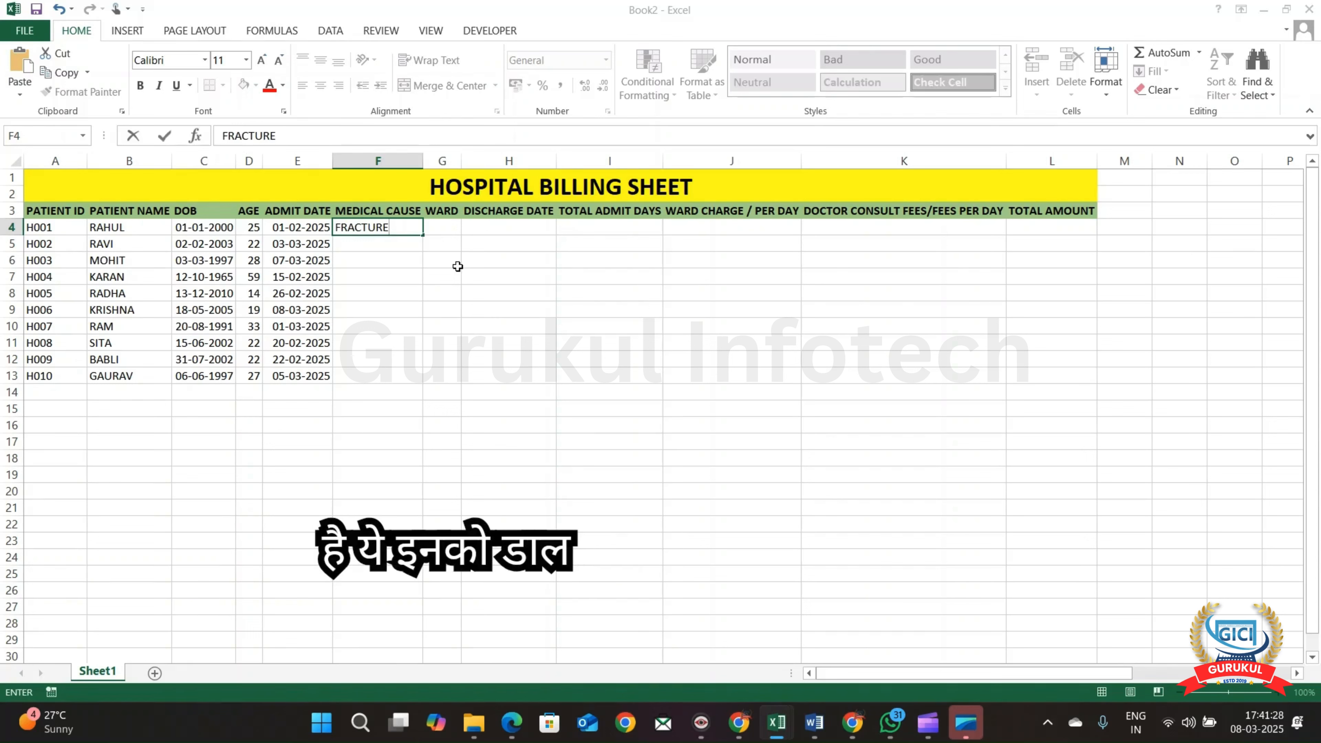
key("Return")
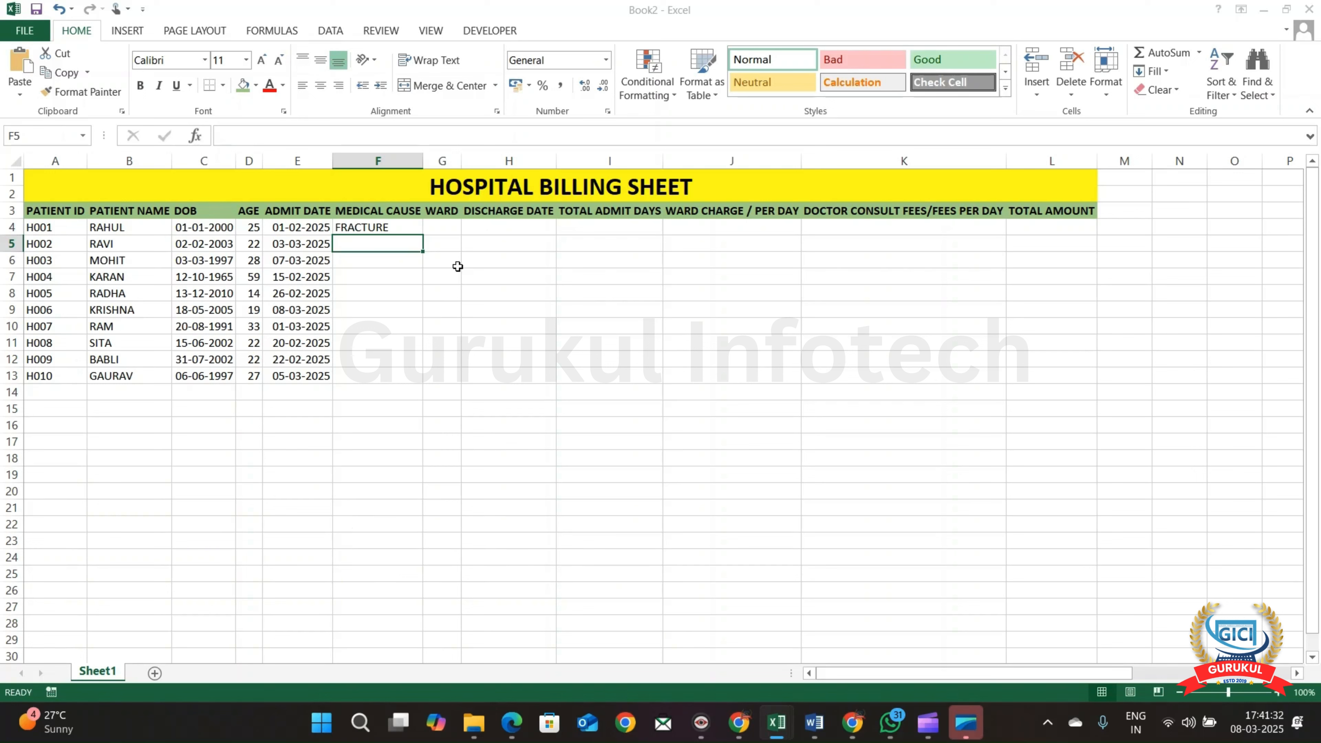
type("TYPHOID")
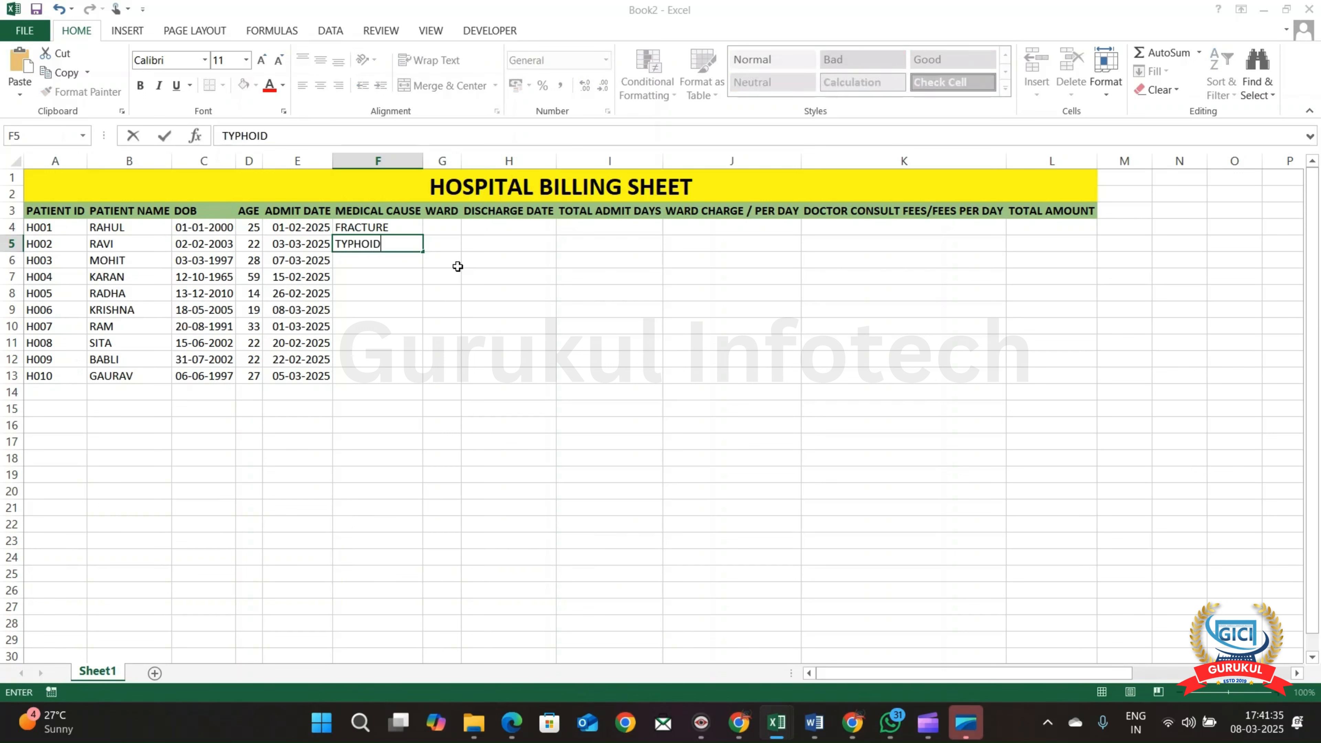
key("Return")
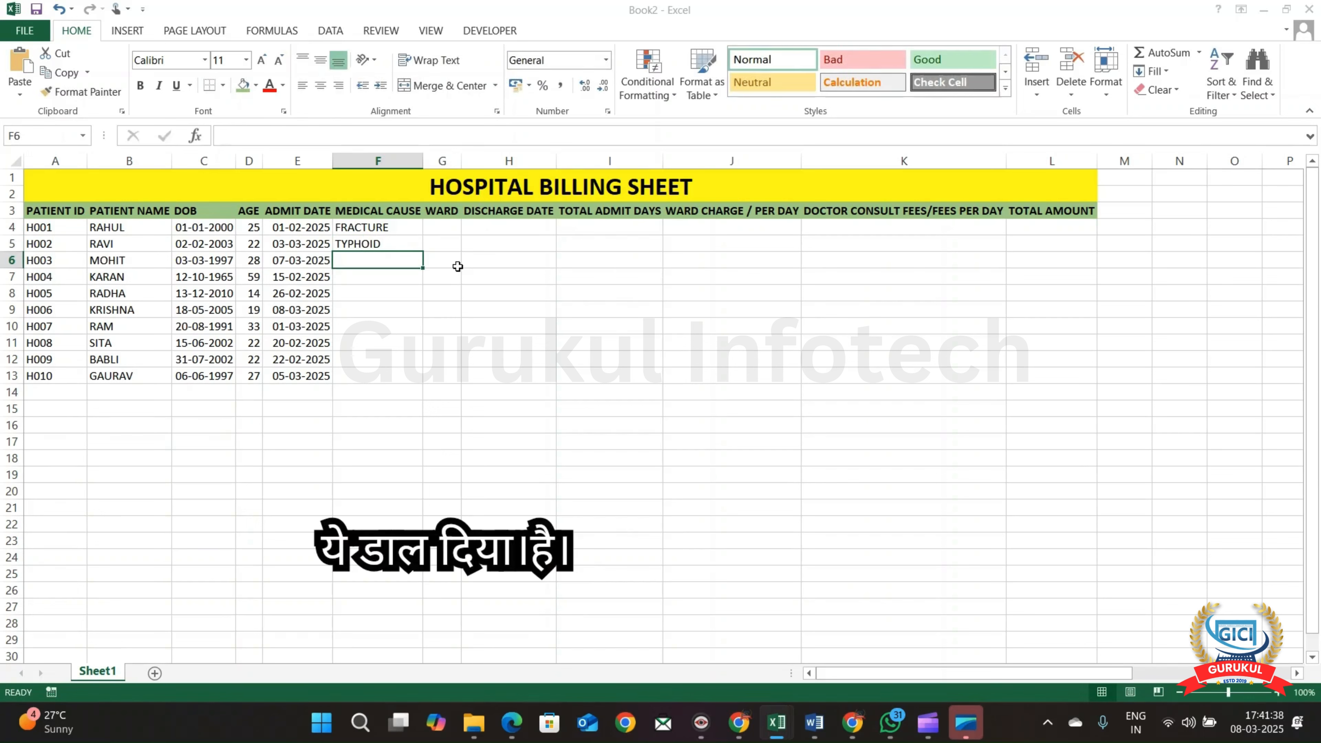
Enter the medical causes HIGH FEVER in F6 and DENGU in F7
type("HIGH")
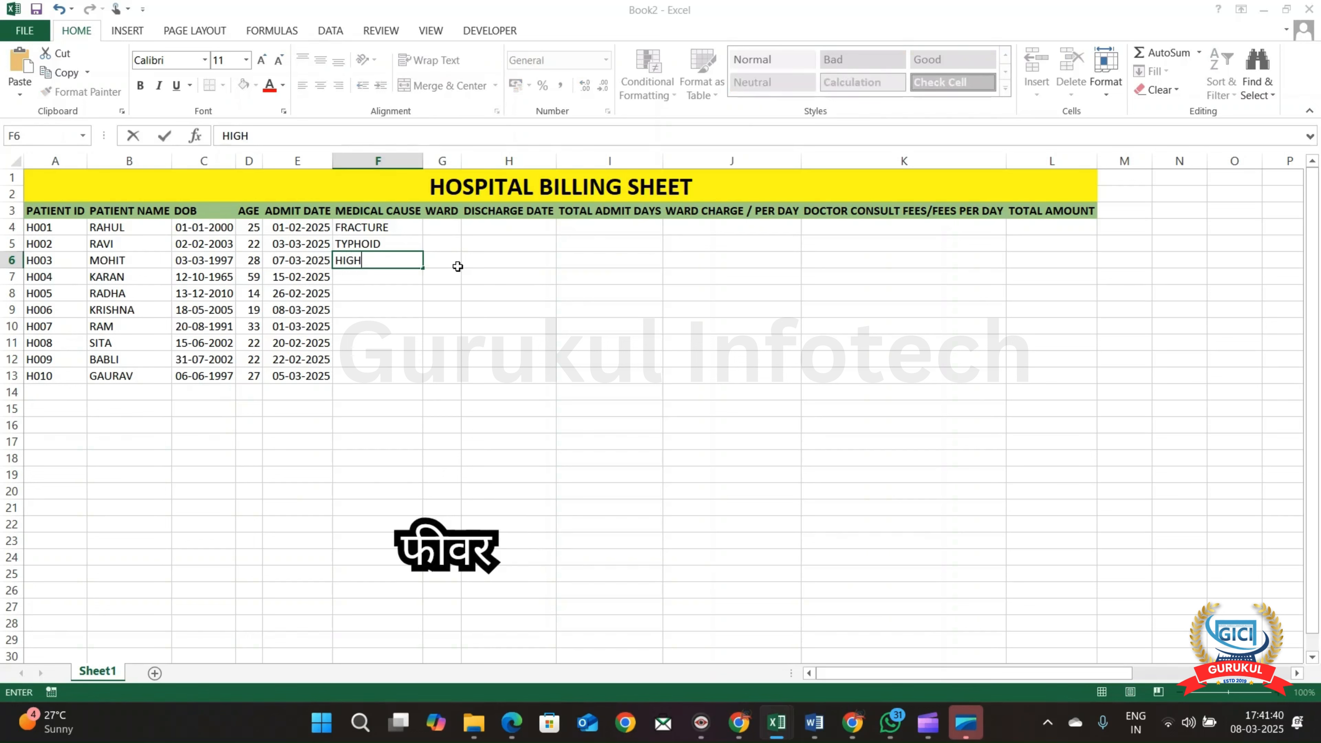
type(" FEVER")
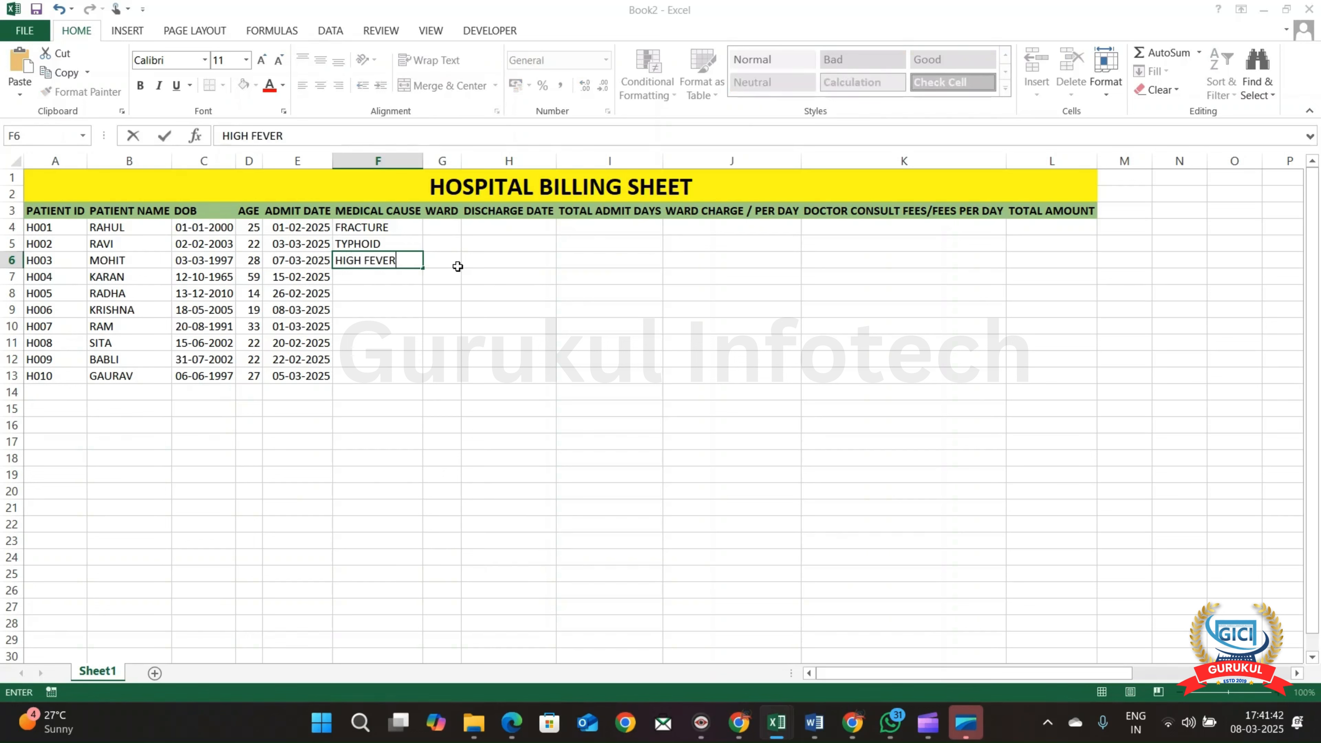
key("ctrl+Return")
key("Return")
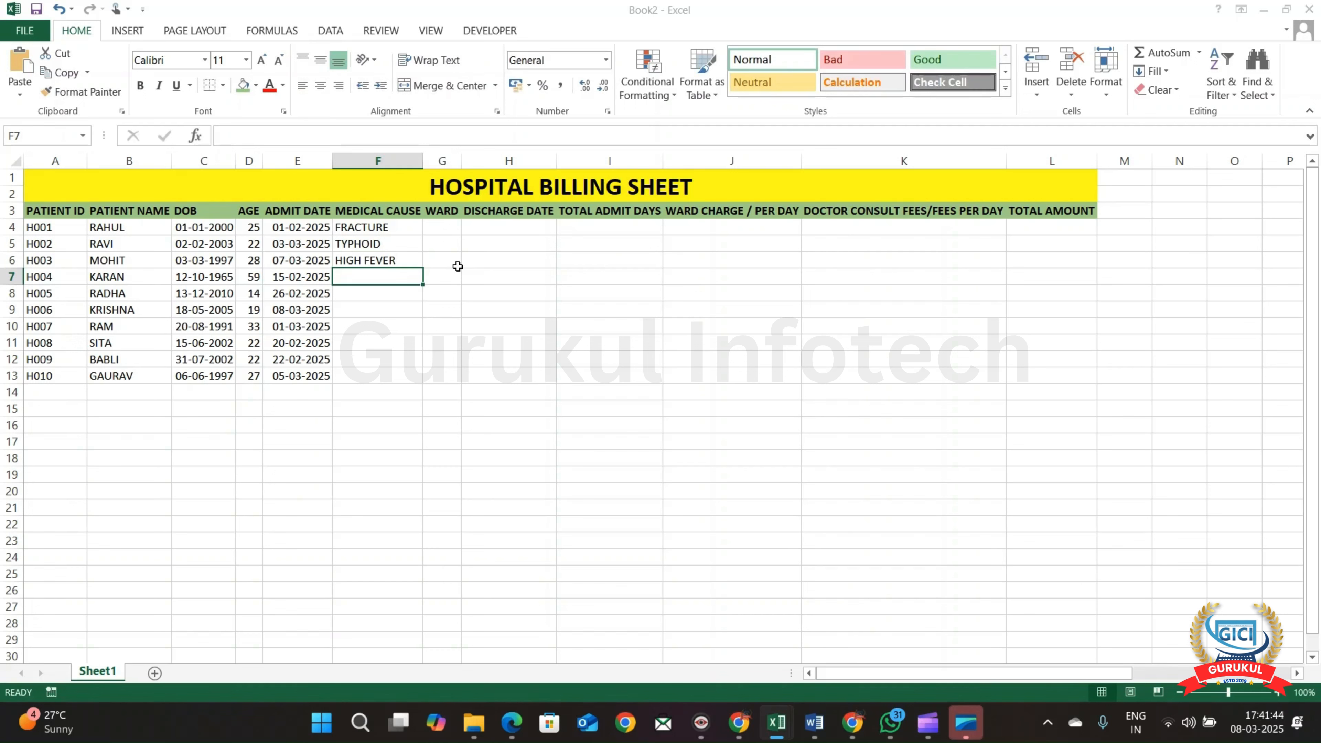
type("DENGU")
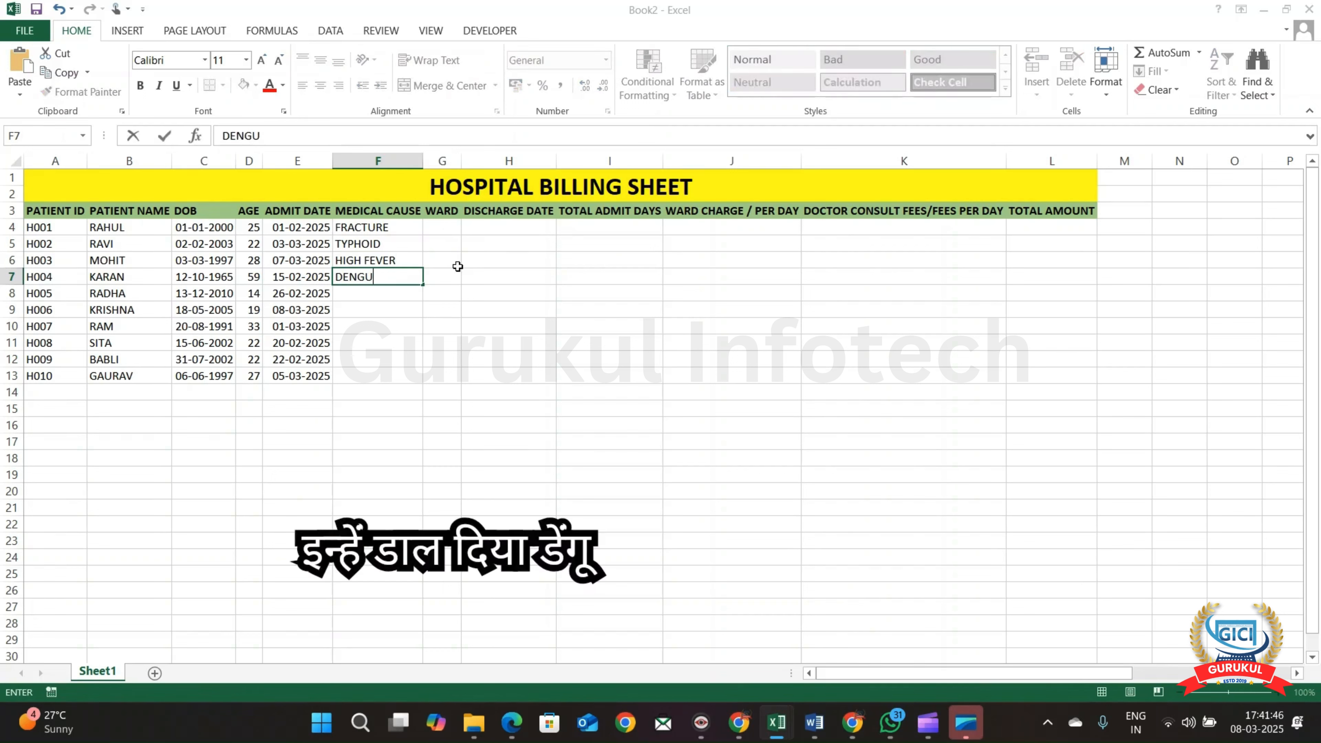
key("Return")
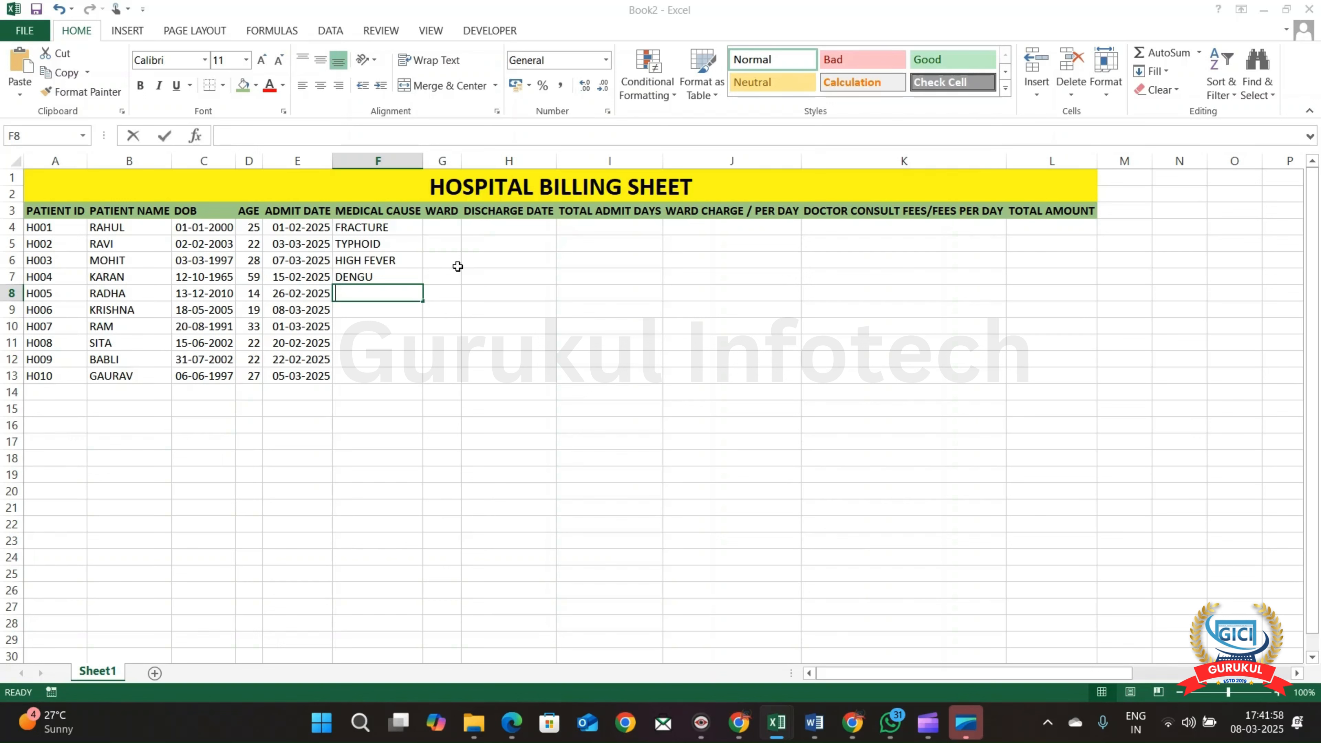
Enter the medical causes PENUMONIA in F8 and MALARIA in F9
type("TV")
key("BackSpace")
key("BackSpace")
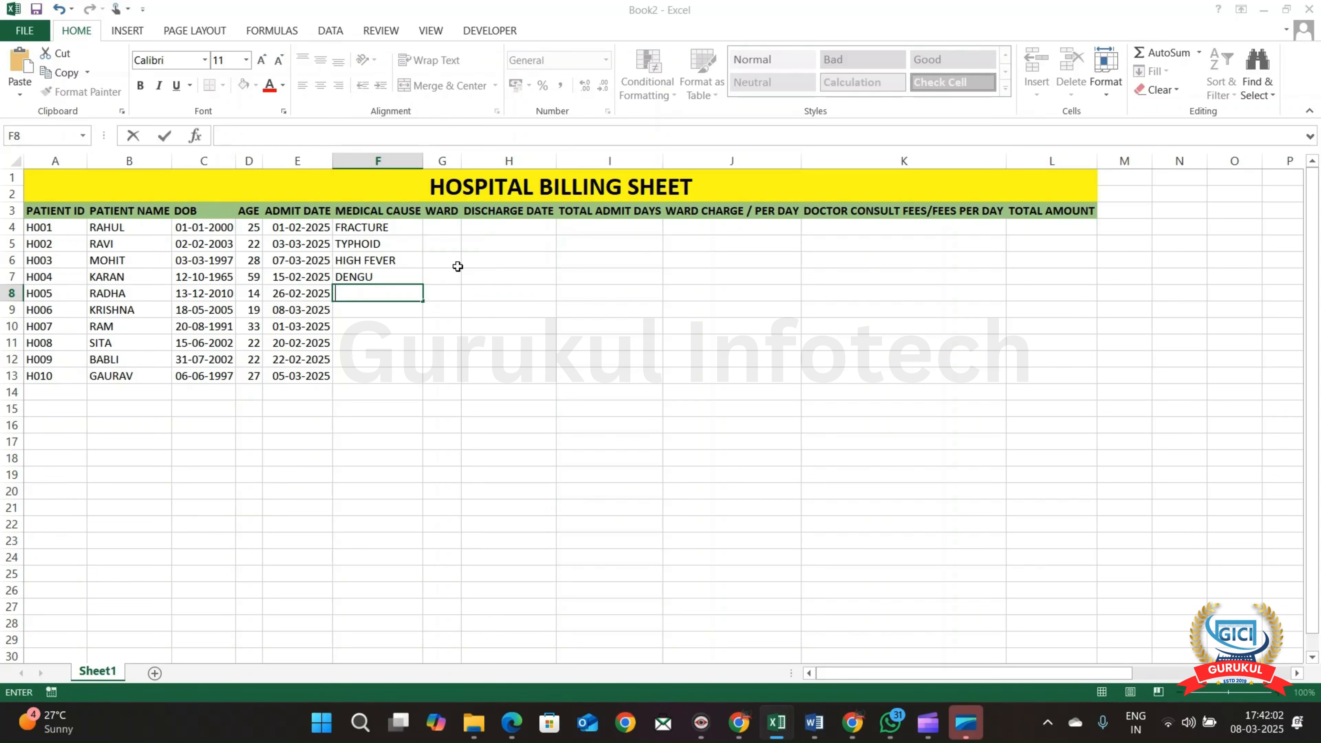
type("PENUMONIA")
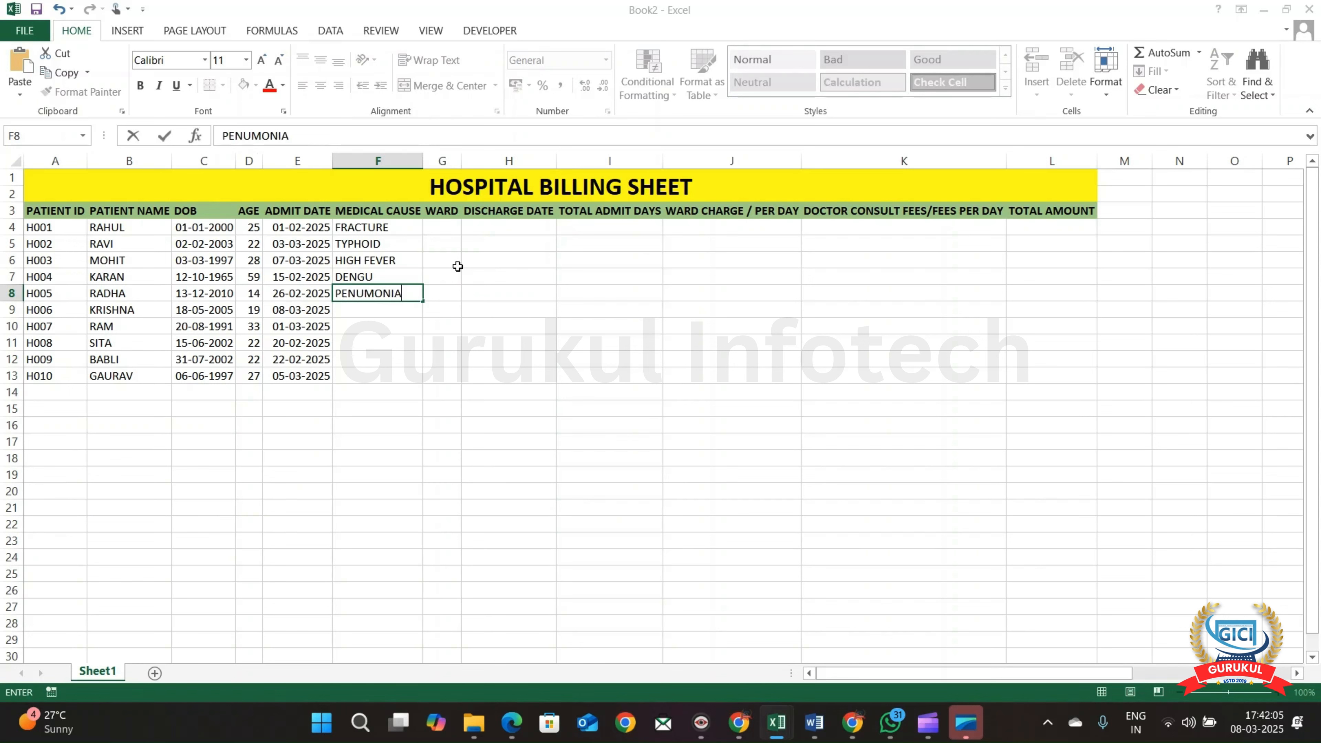
key("Return")
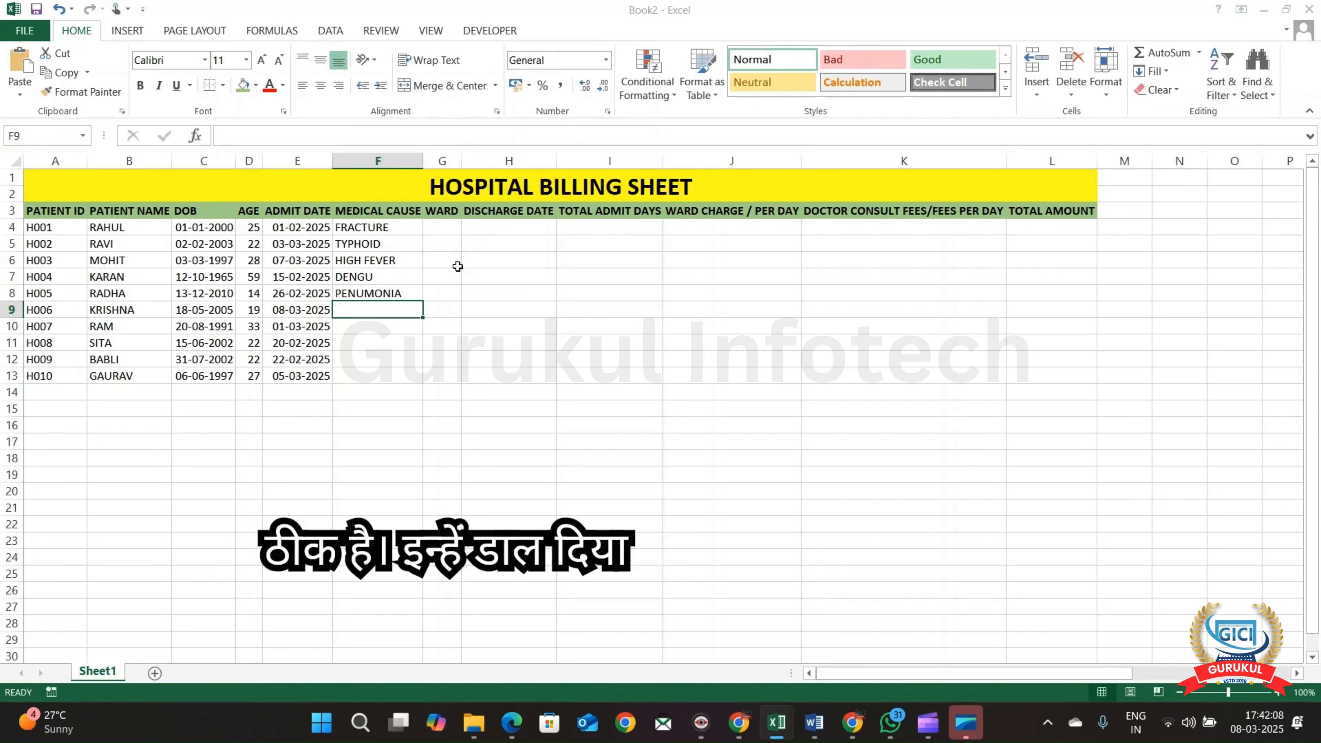
type("MALARIA")
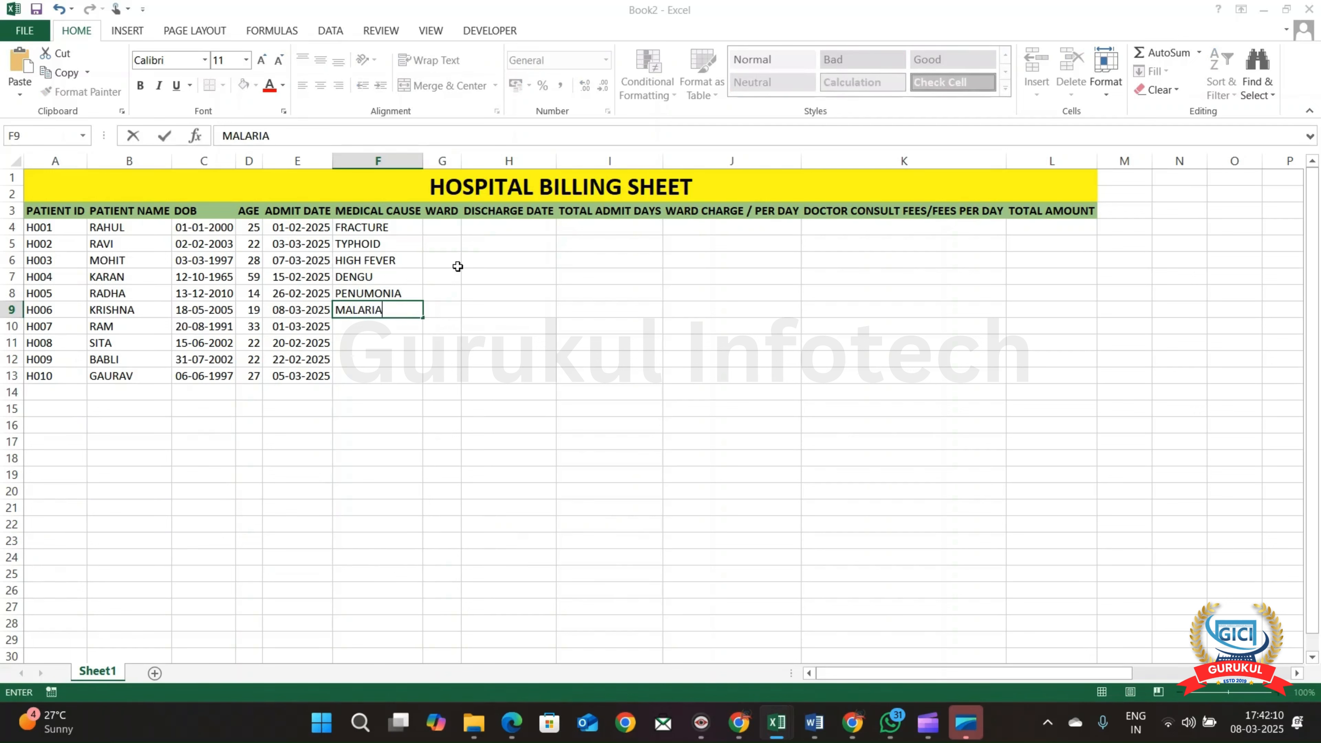
key("Return")
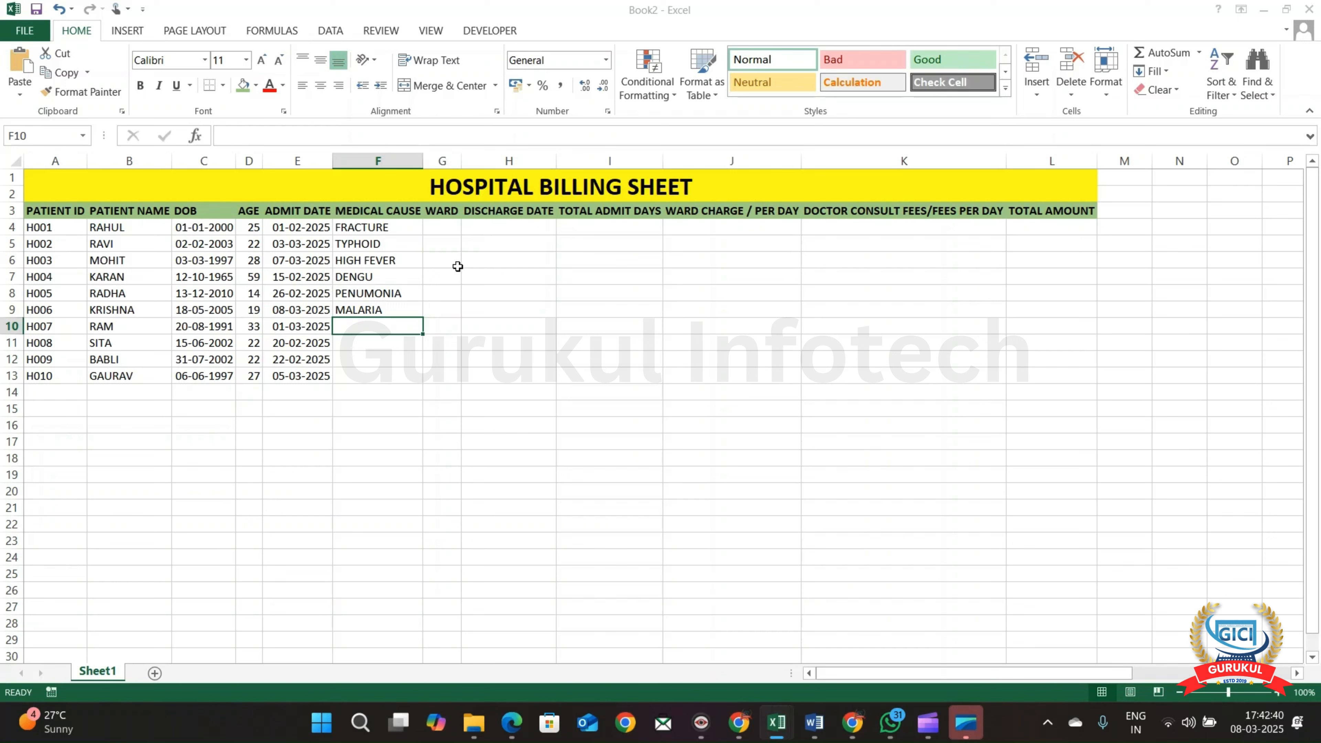
Enter the medical causes TYPHOID in F10 and HEART ATTACK in F11
type("TYPHOID")
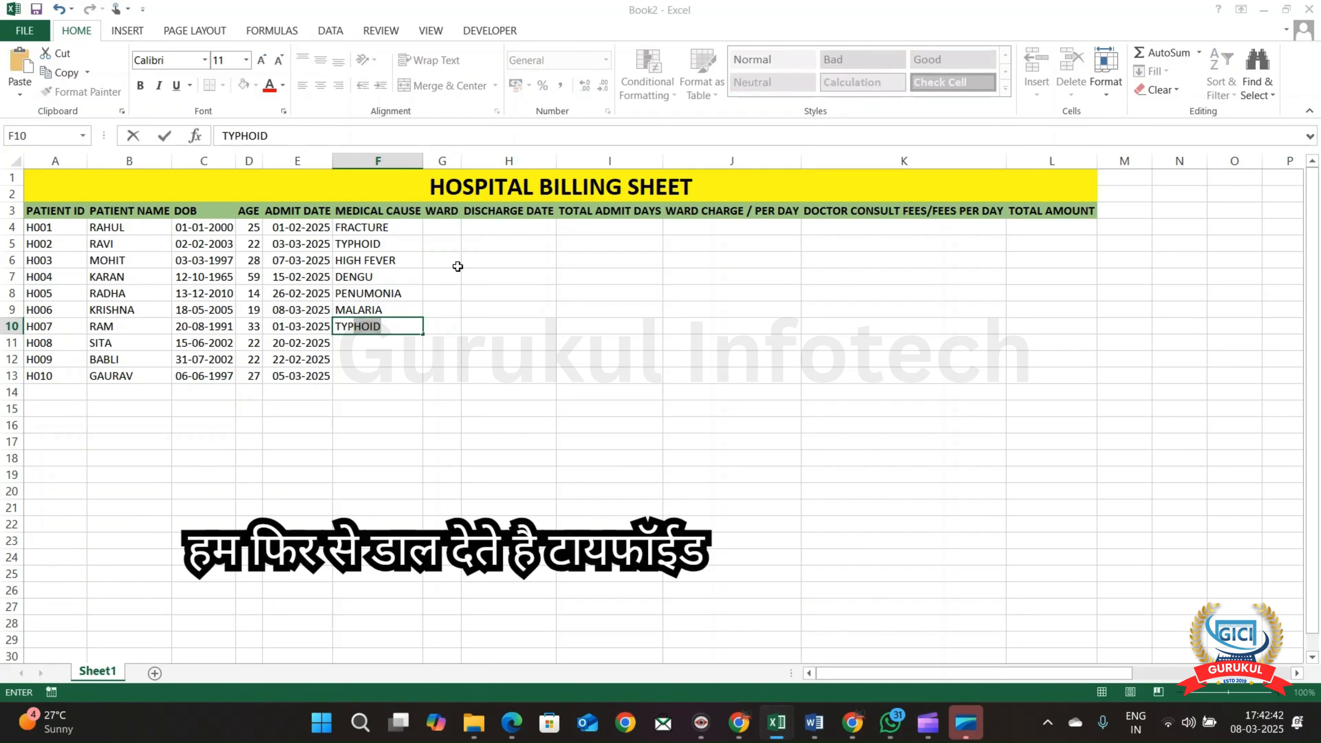
key("Tab")
key("Return")
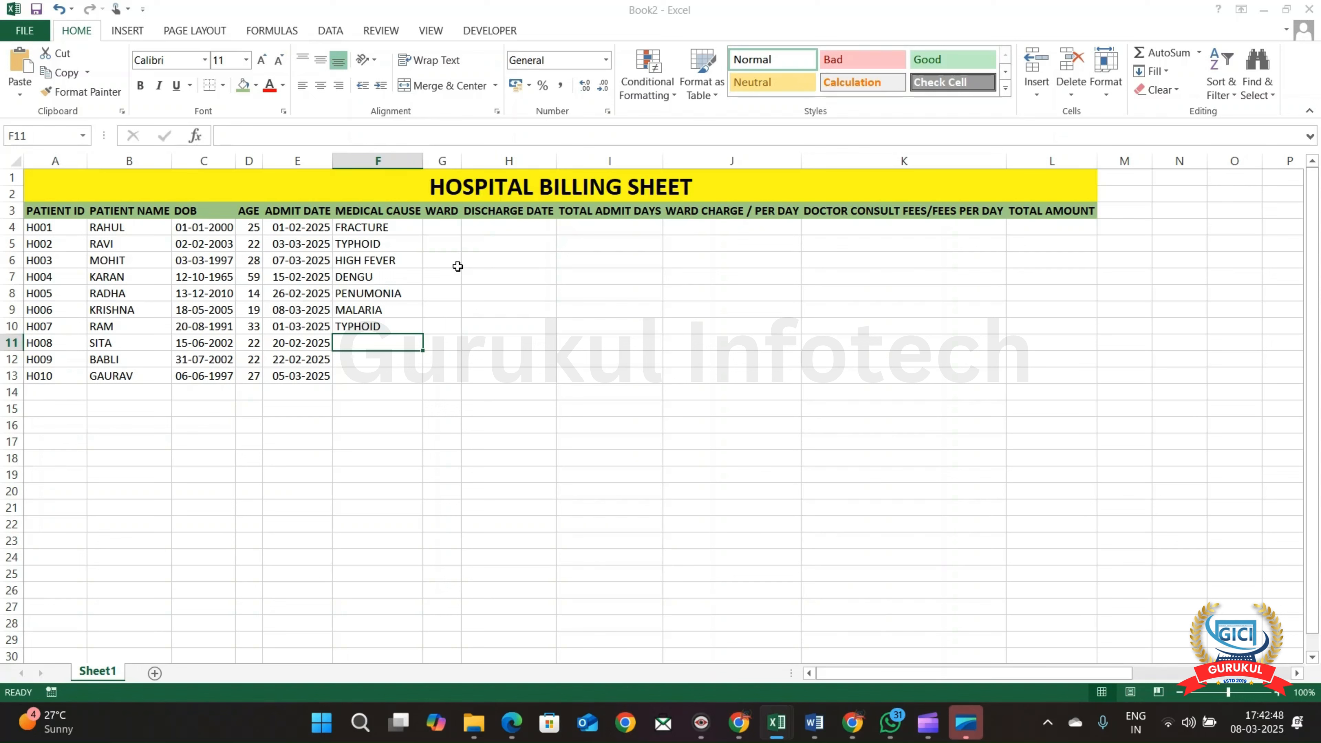
type("HE")
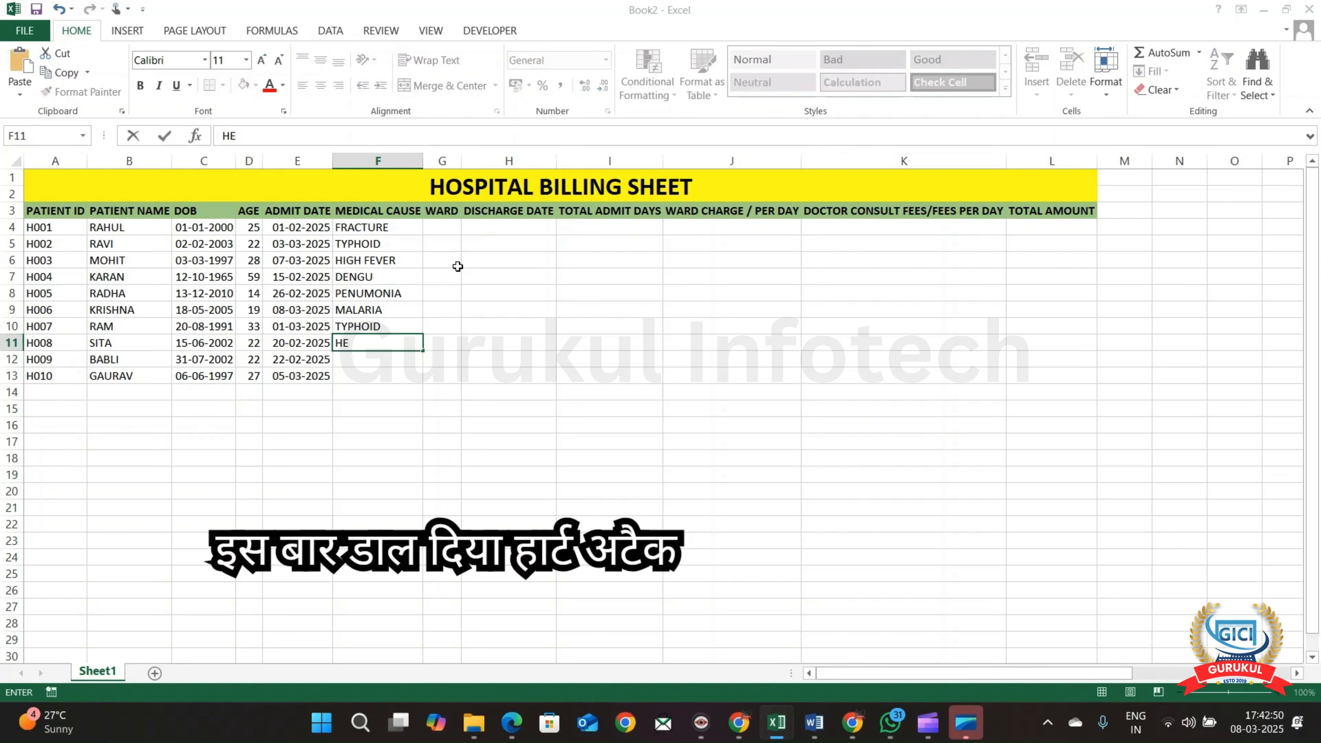
type("ART ATTACK")
key("Return")
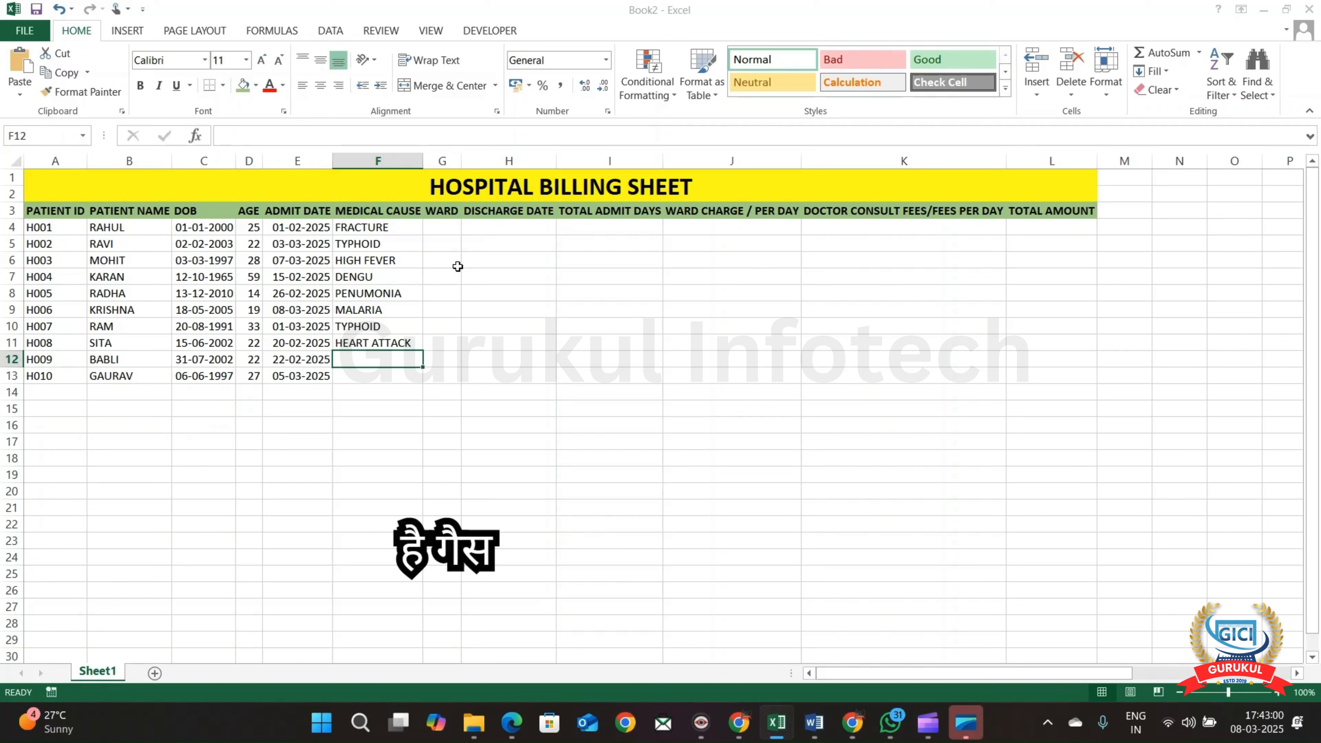
Enter the medical causes GASTRIC ATTACK in F12 and DIARIAH in F13 for the last two patients
type("GAS")
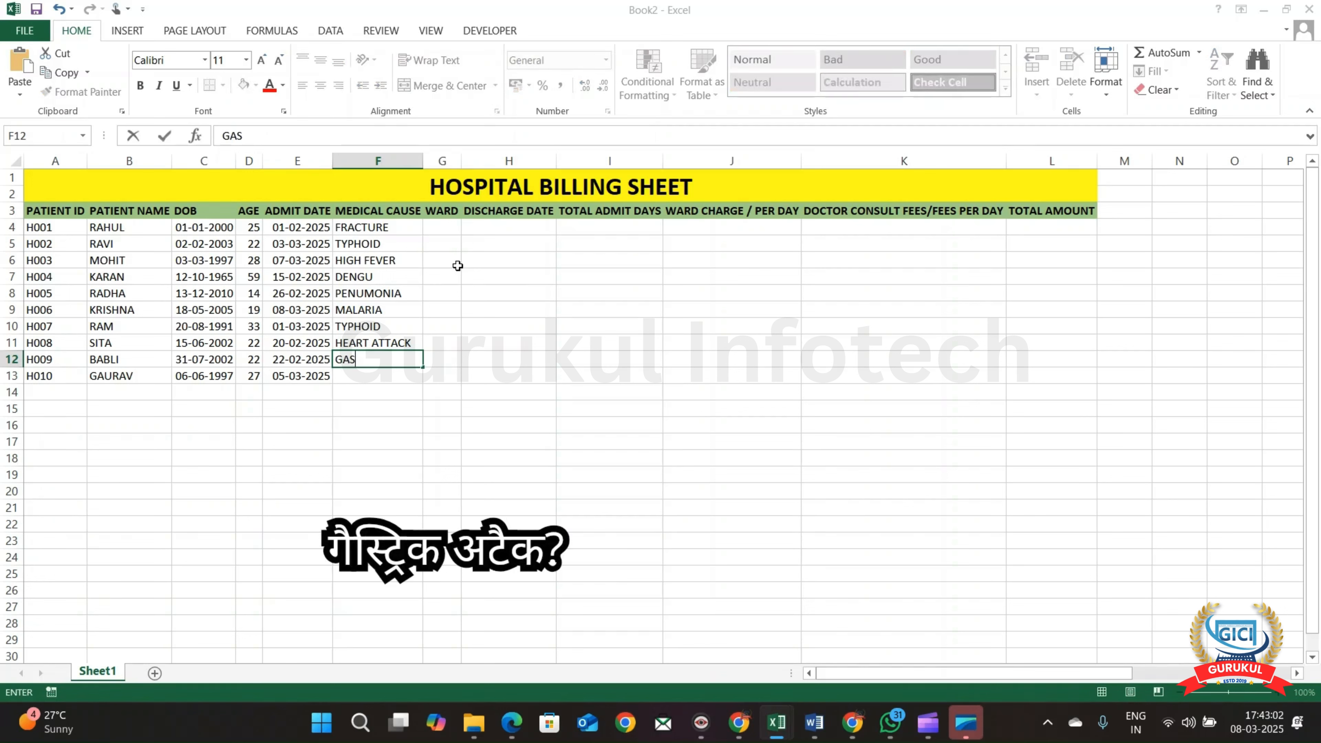
type("TRIC A")
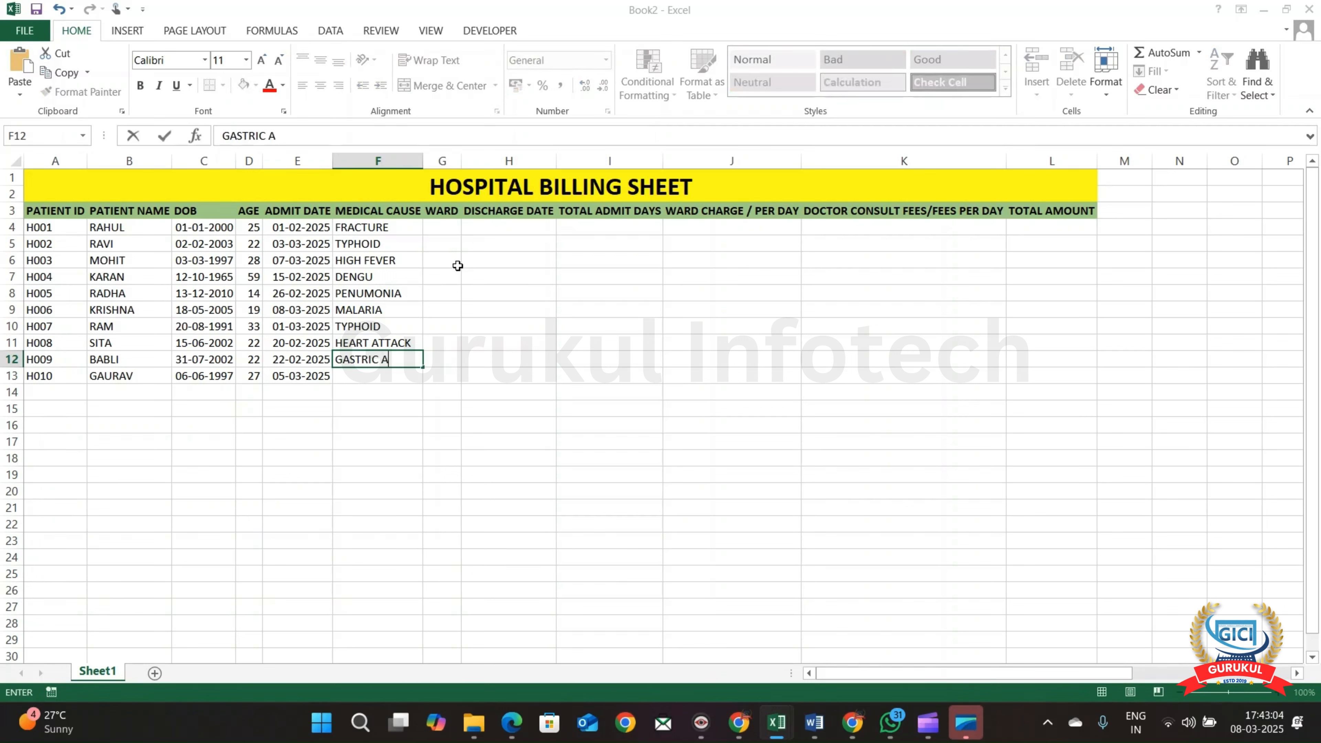
type("TTACK")
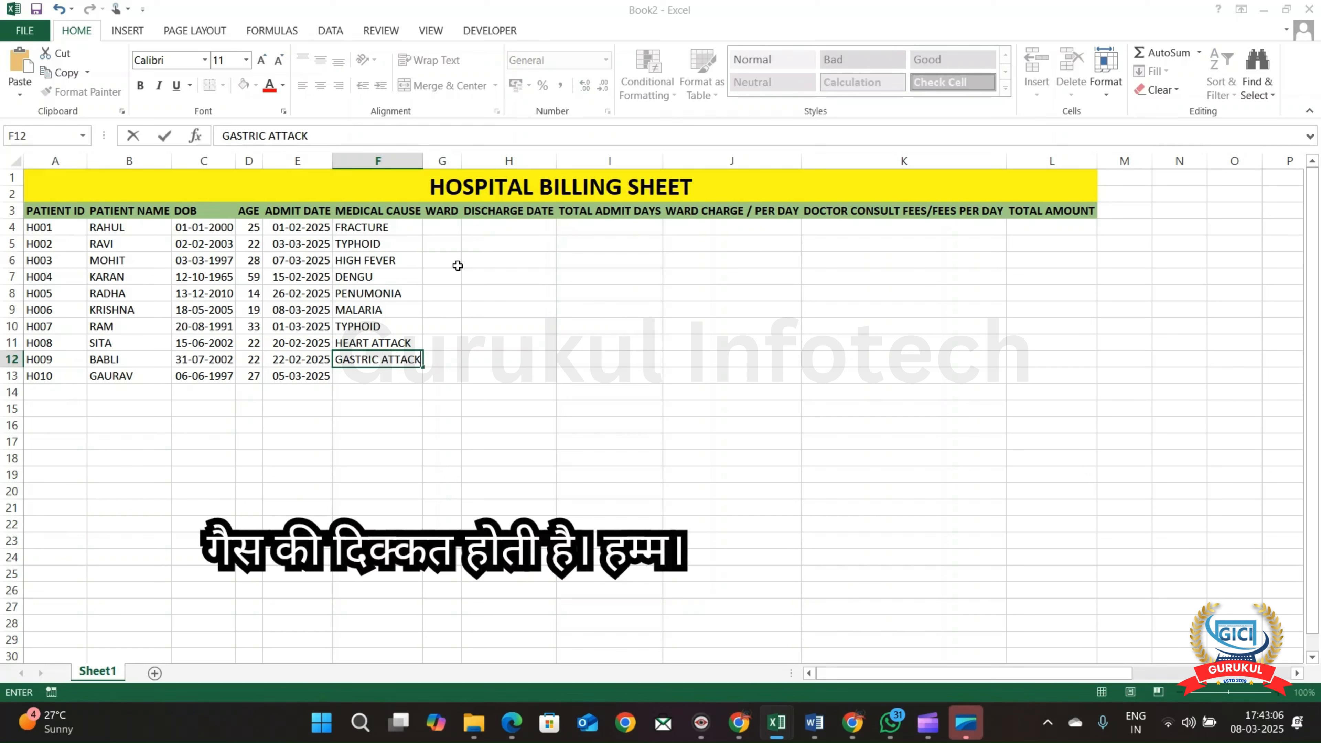
key("Return")
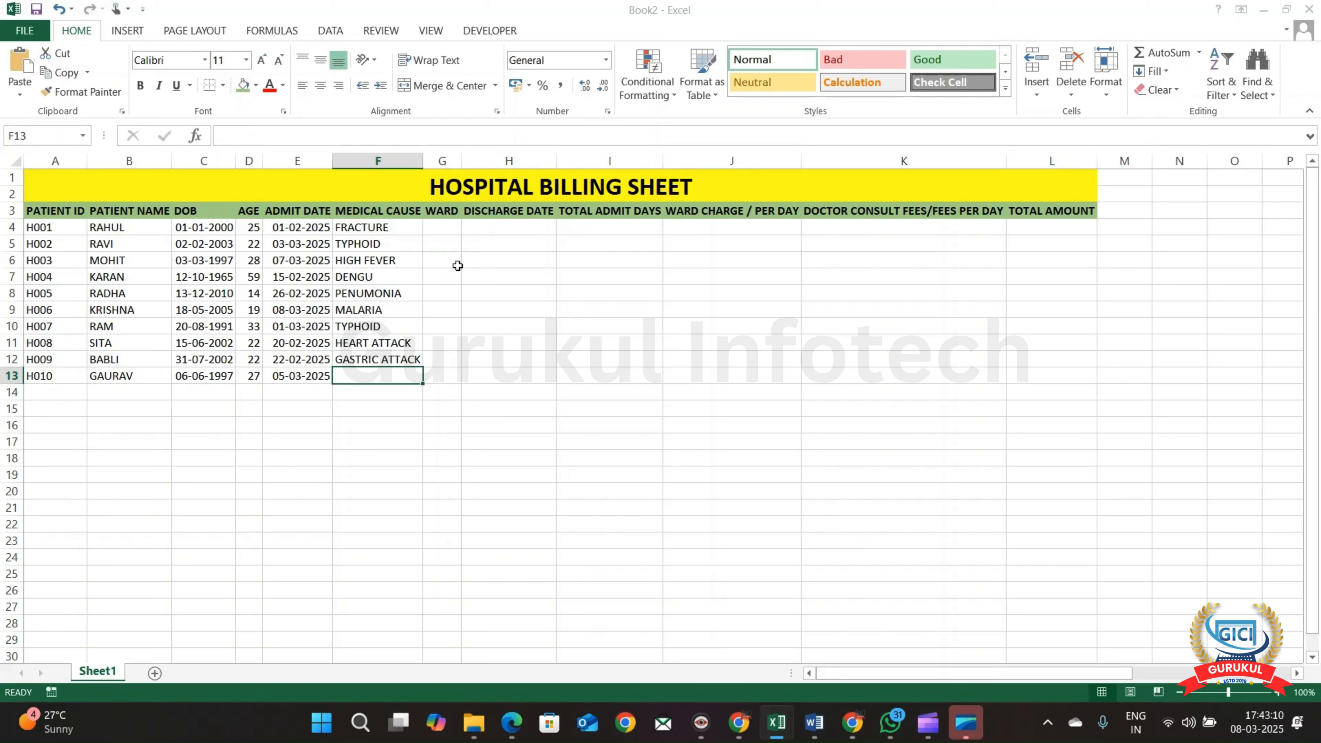
type("DIARIA")
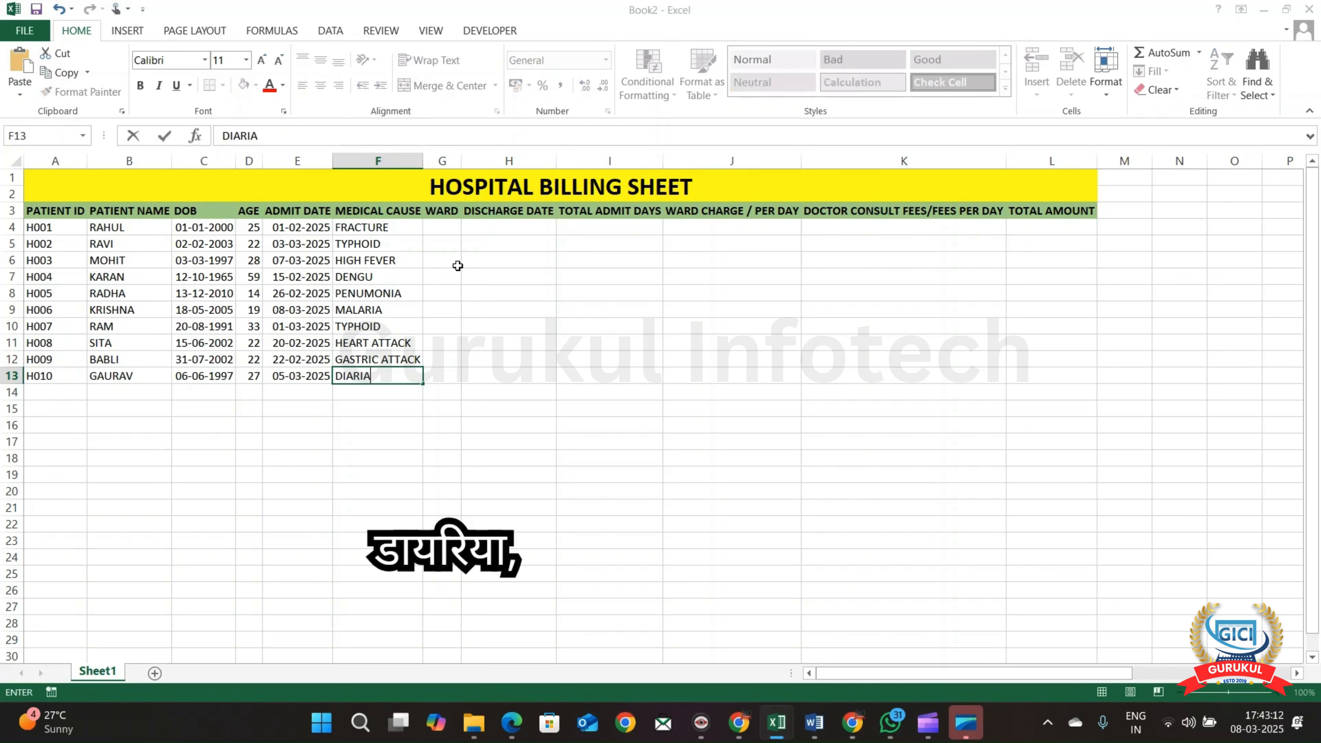
type("H")
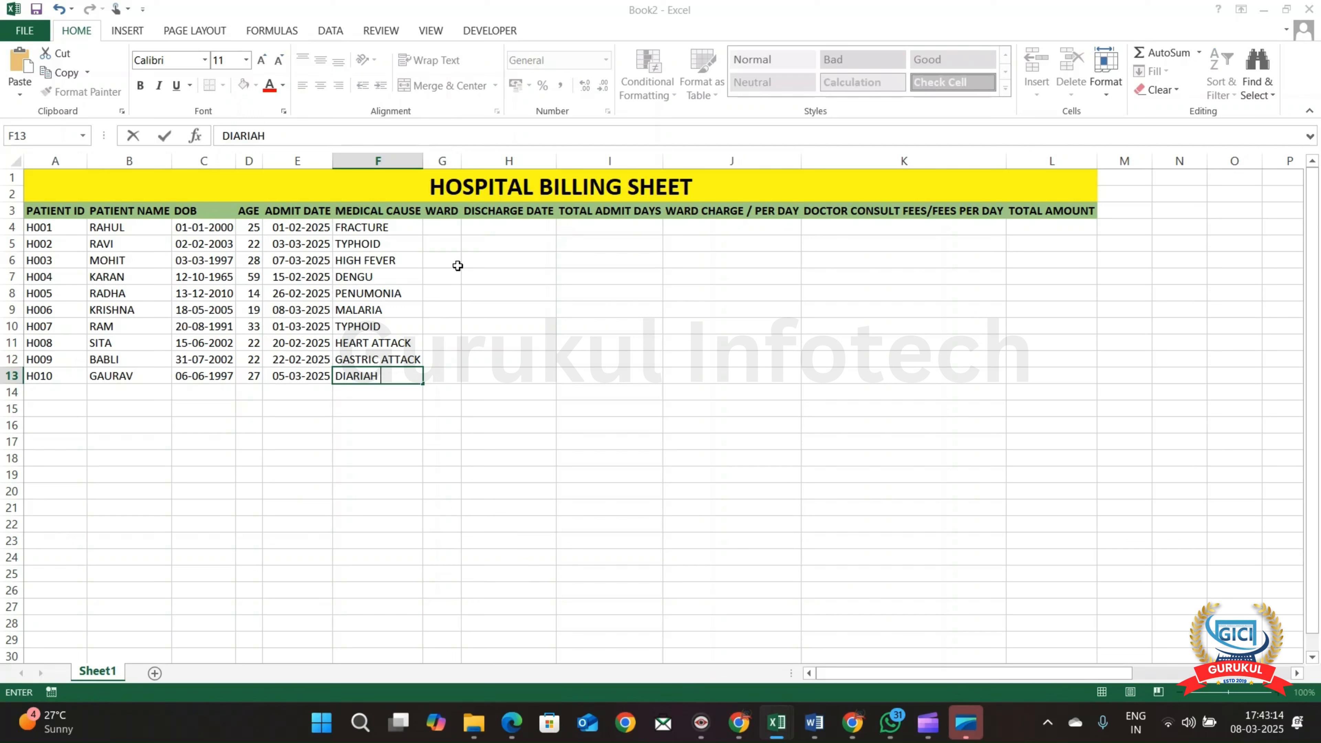
key("Return")
Enter the ward EMERGENCY in G4 for the first patient, in capital letters
key("Up")
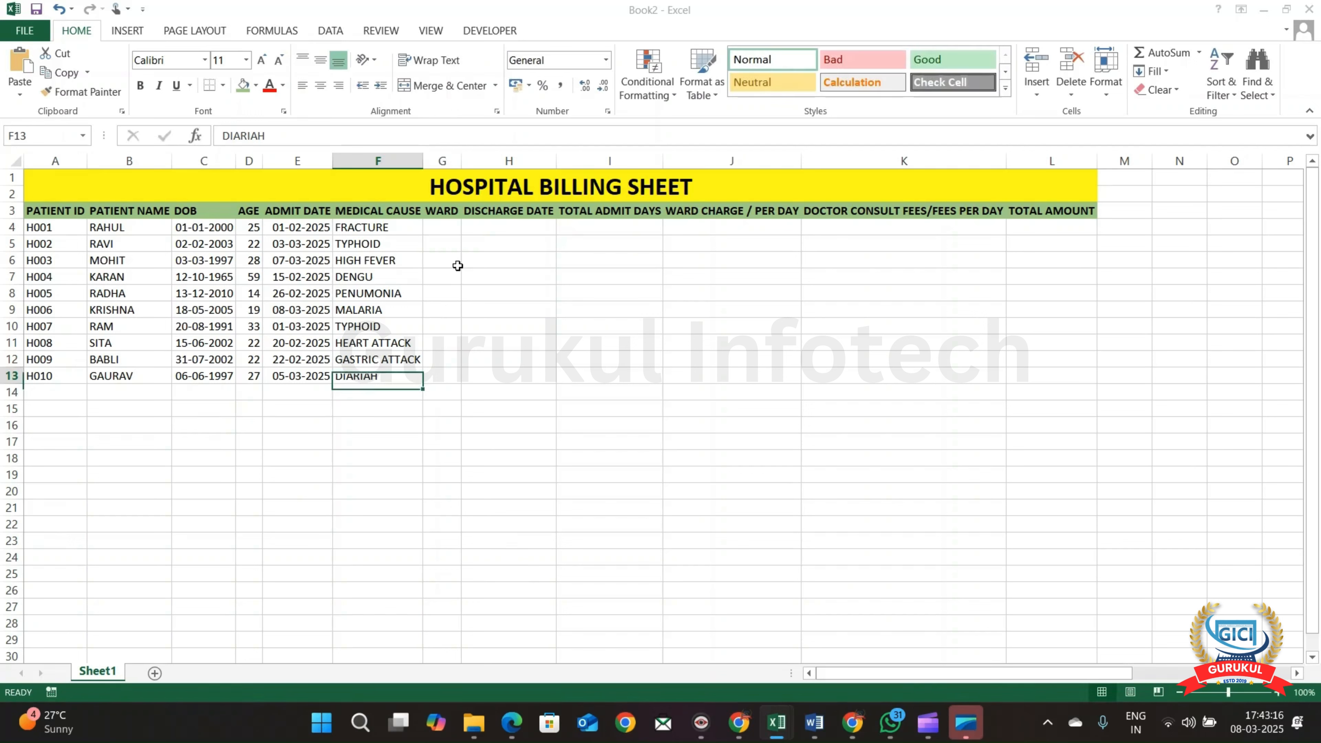
key("Right")
key("Up")
key("Up")
key("Up")
key("Up")
key("Up")
key("Up")
key("Up")
key("Up")
key("Up")
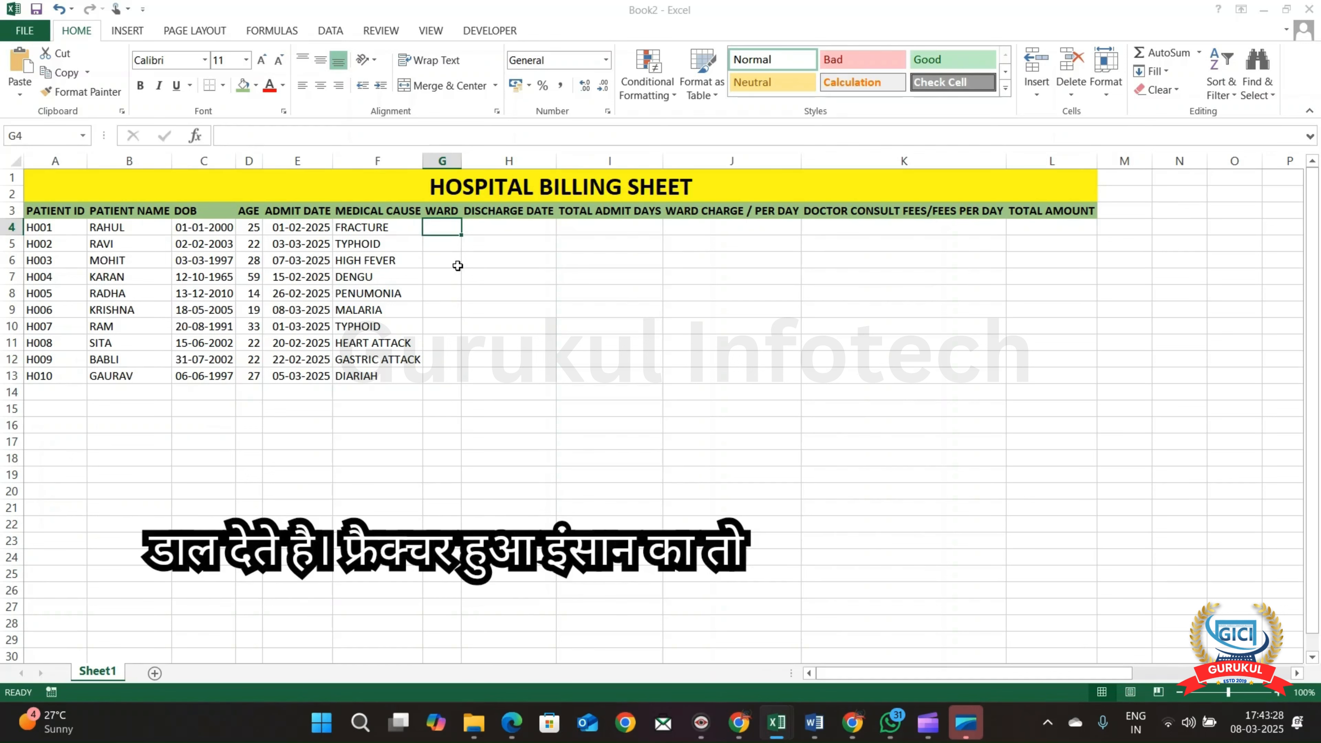
type("eMERGE")
key("BackSpace")
key("BackSpace")
key("BackSpace")
key("BackSpace")
key("BackSpace")
key("BackSpace")
type("E")
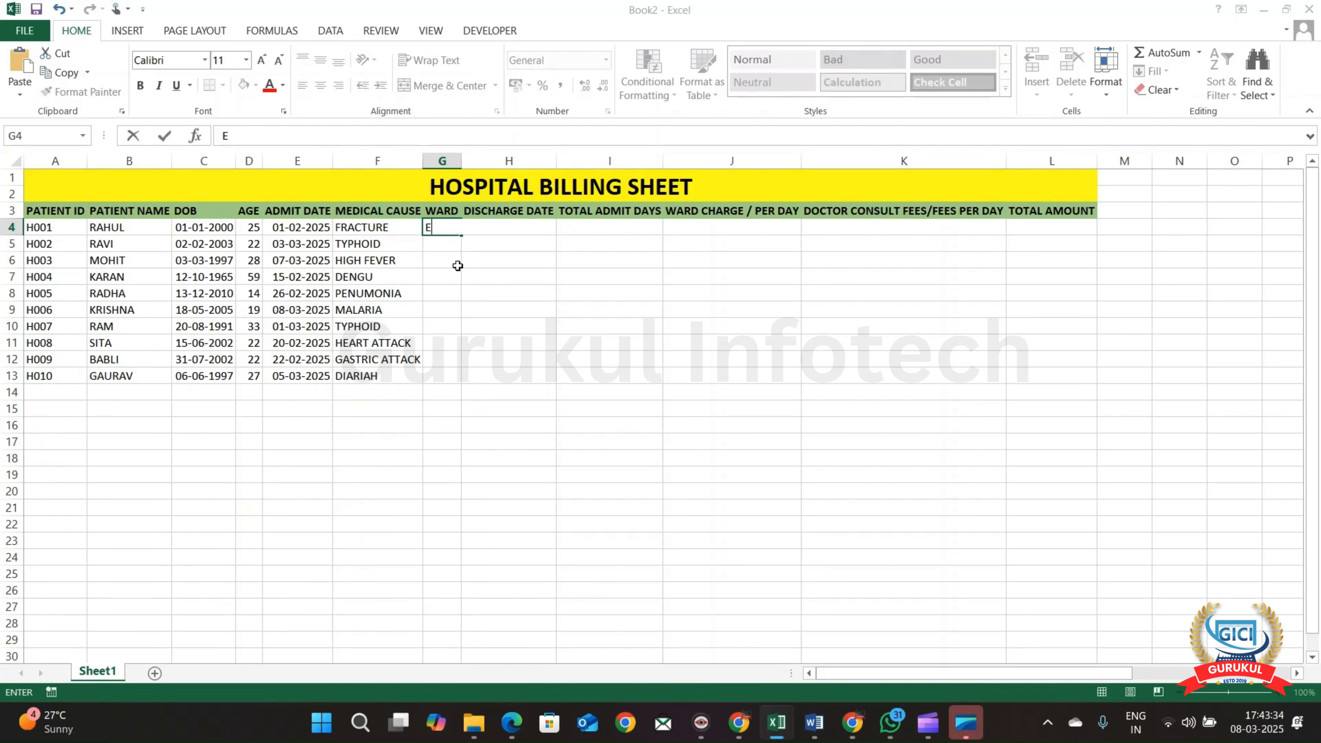
type("MERGENCY")
key("Return")
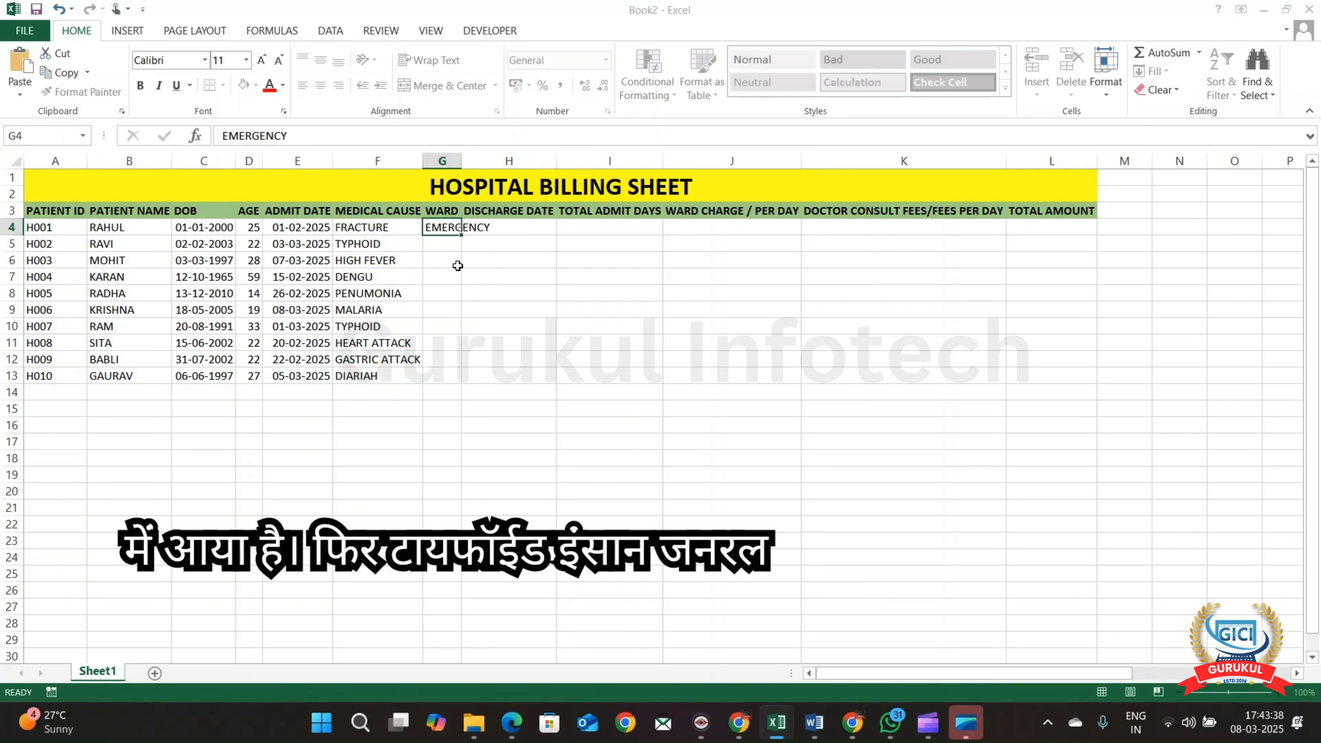
Enter the ward GENERAL in G5 and G6 for the second and third patients
type("GENERAL")
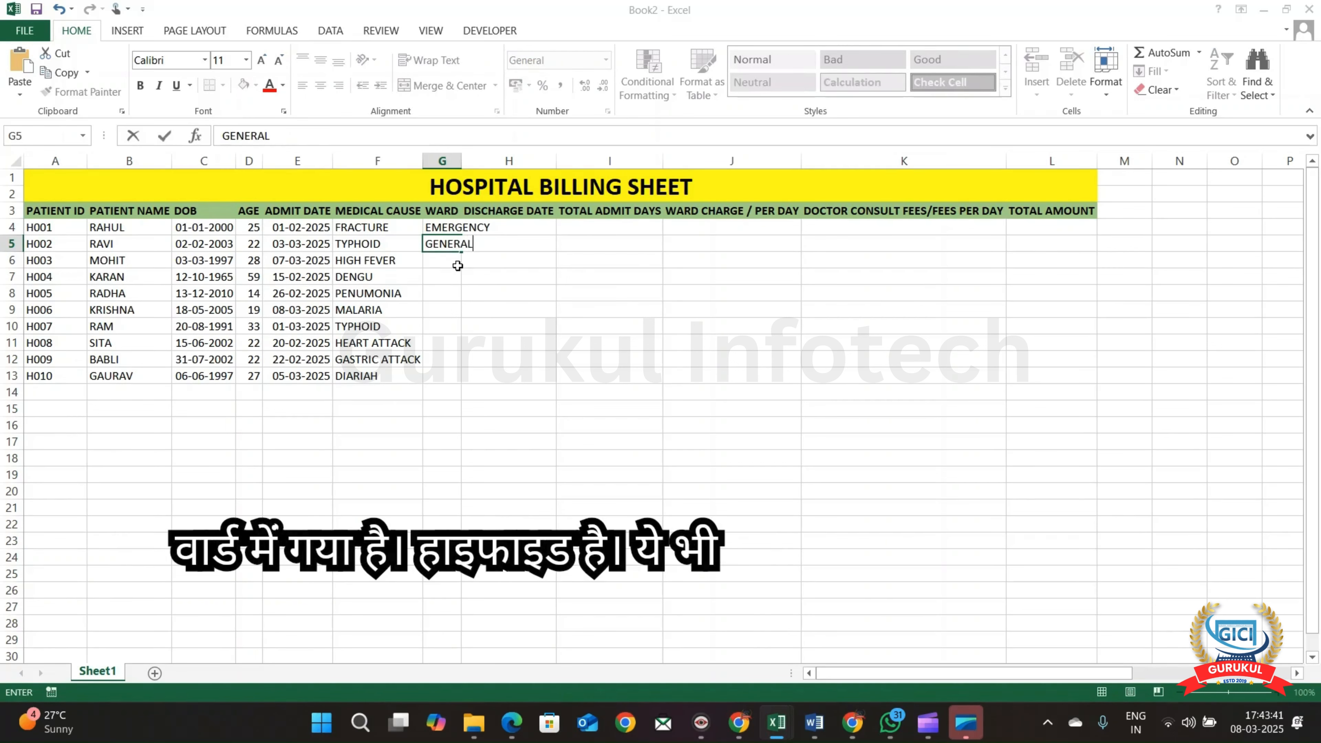
key("Return")
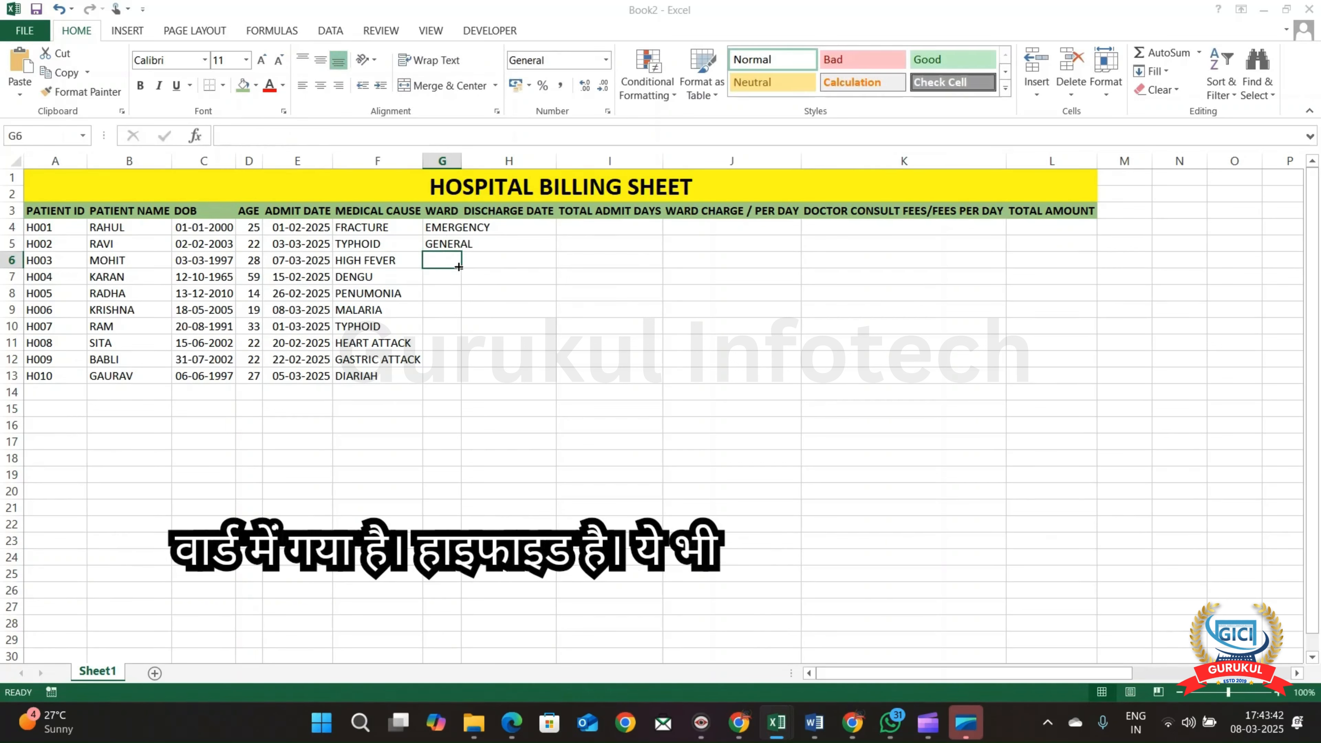
type("GENERALRAL")
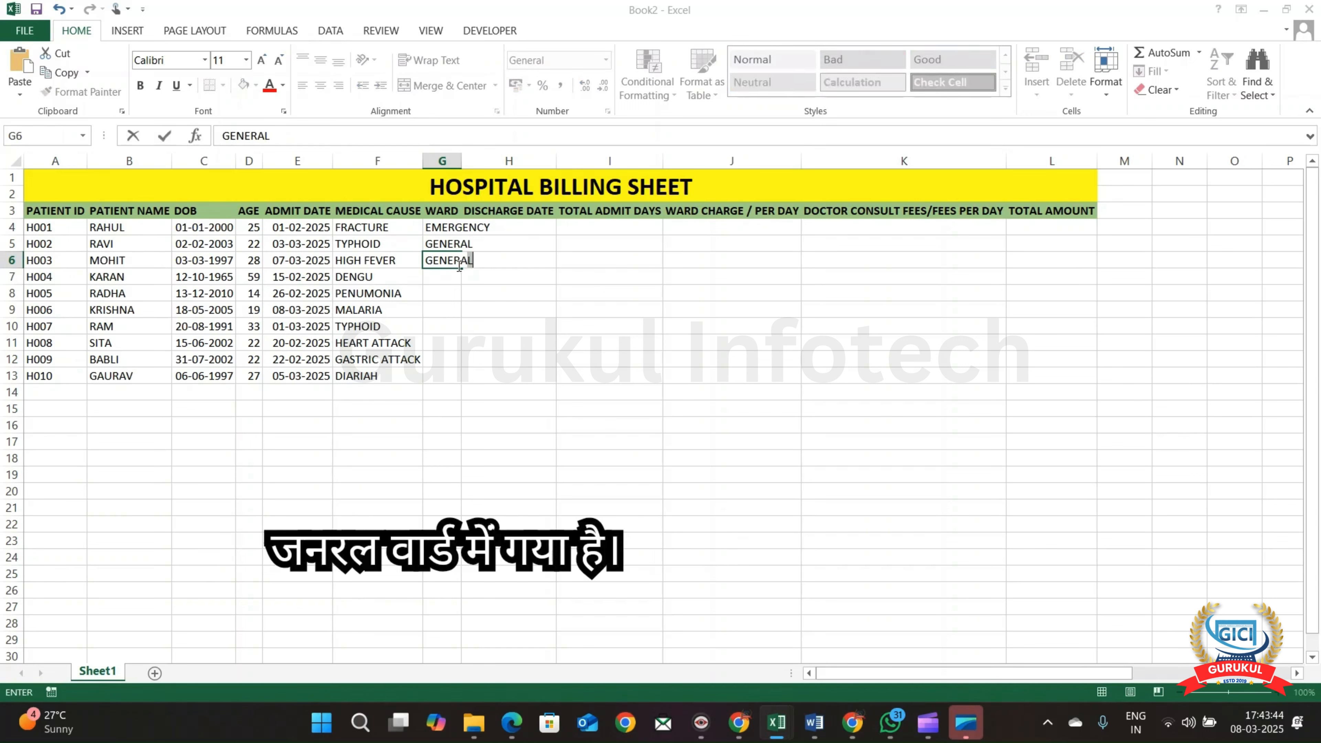
left_click(460, 266)
key("Return")
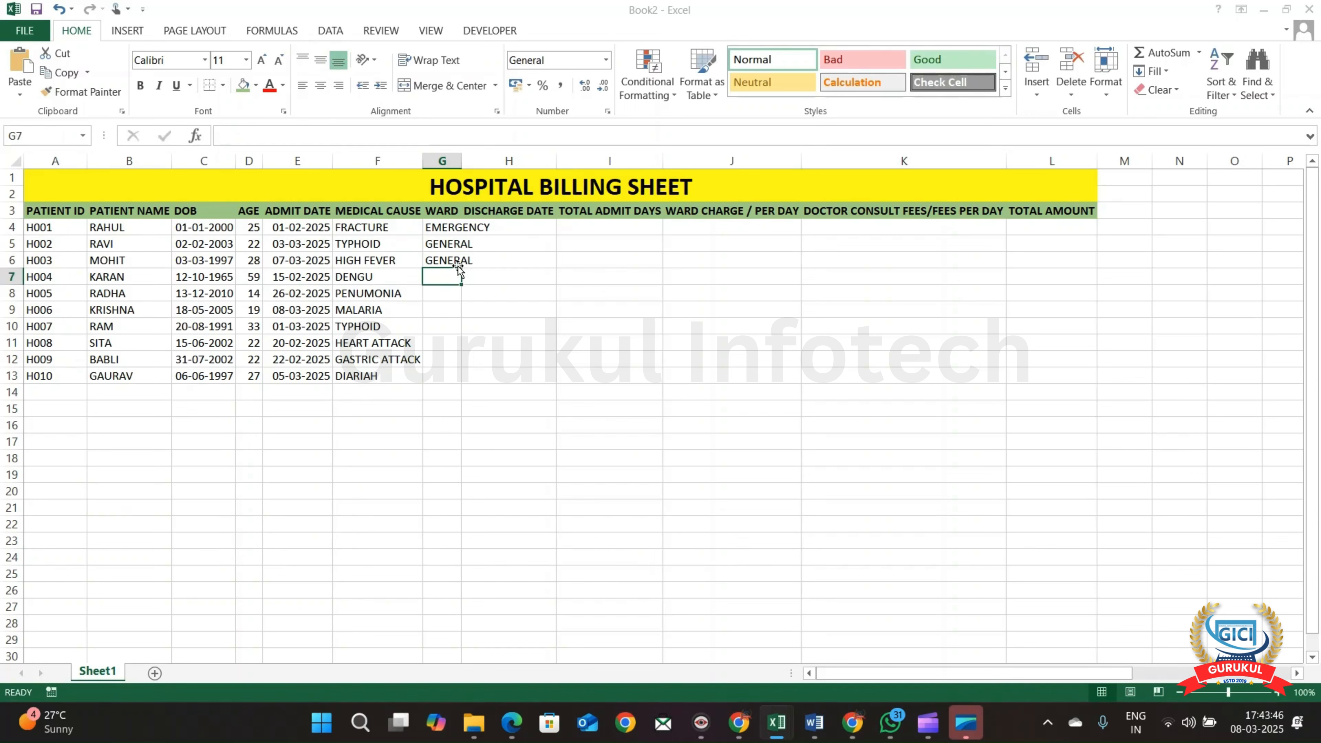
Enter the ward SPECIAL in G7 for the DENGU patient
type("SPE")
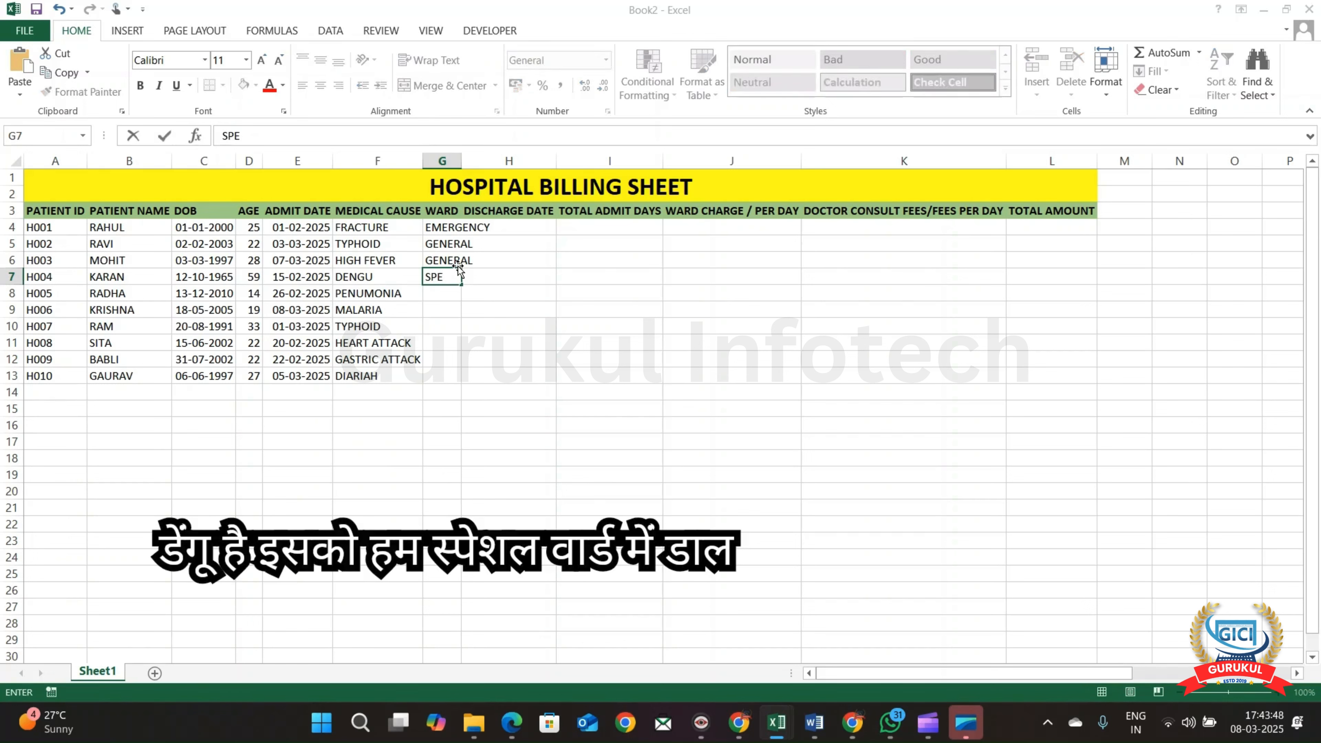
type("CIAL WAR")
key("Return")
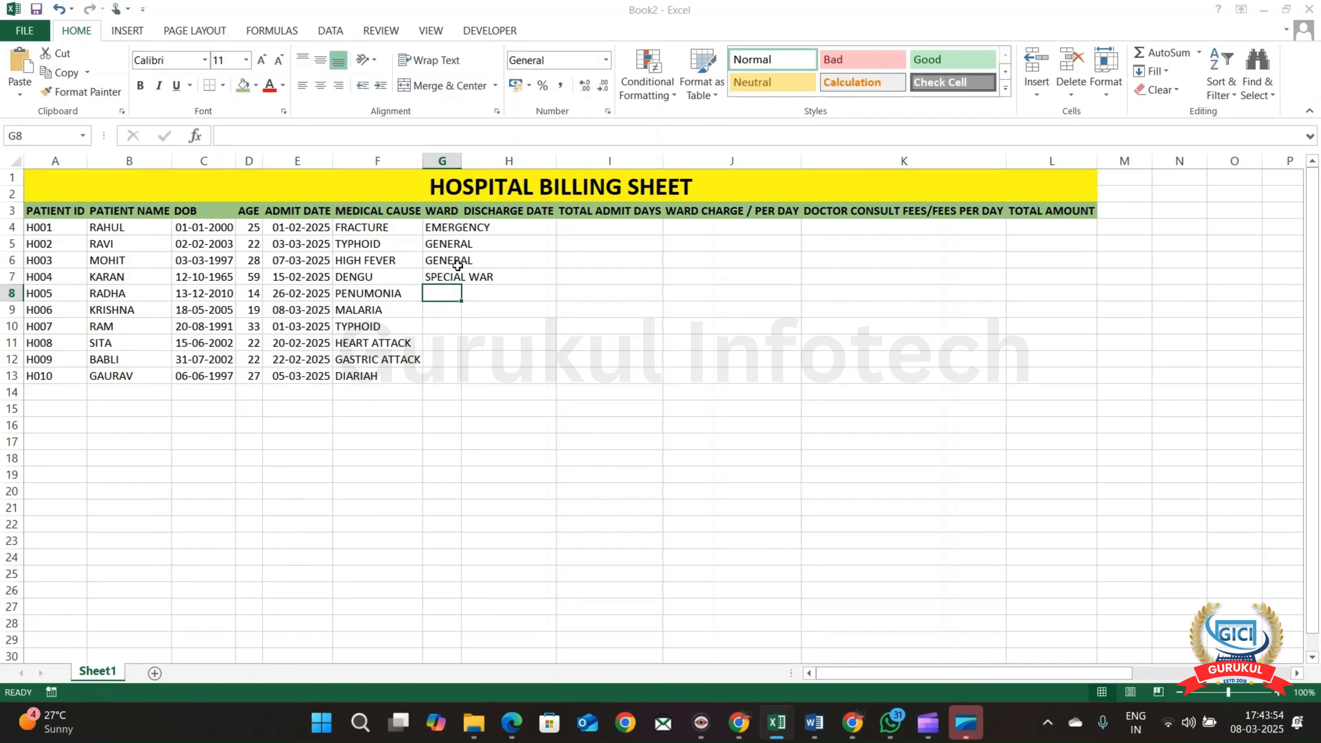
left_click(458, 269)
key("F2")
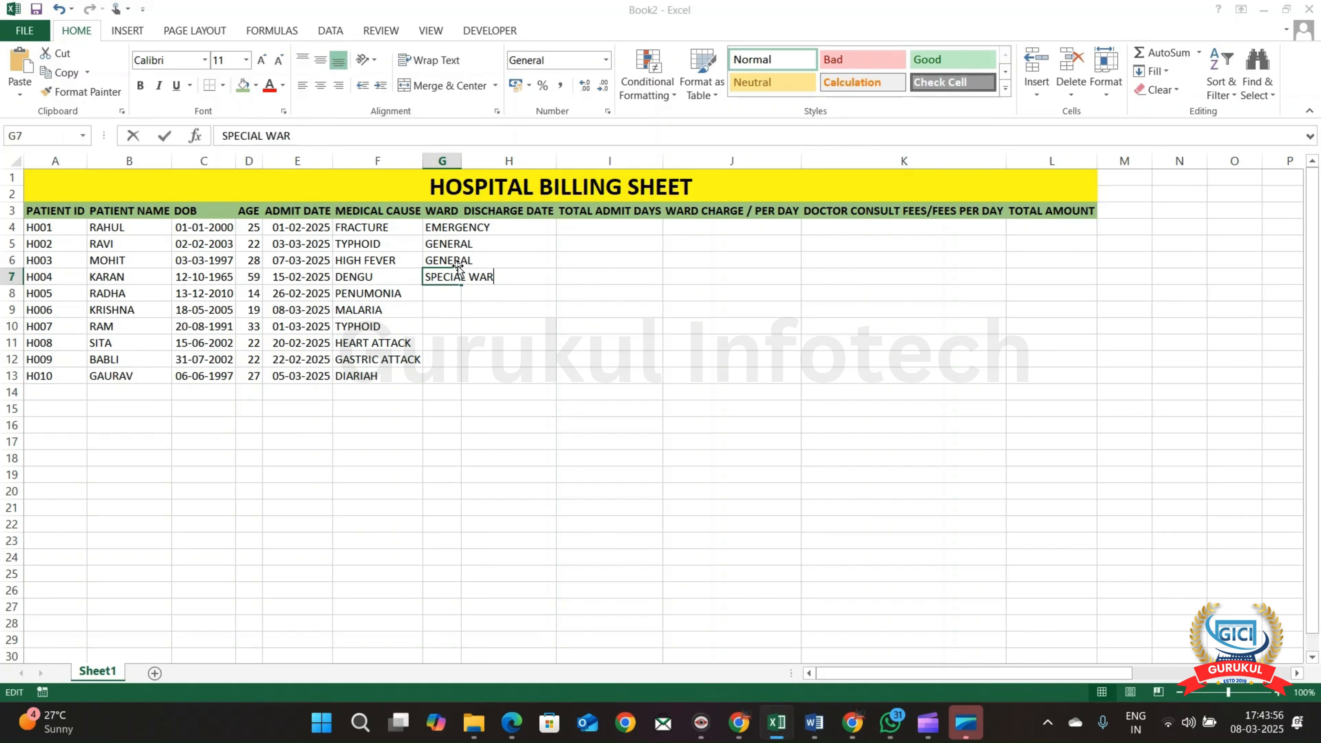
key("BackSpace")
key("BackSpace")
key("BackSpace")
key("BackSpace")
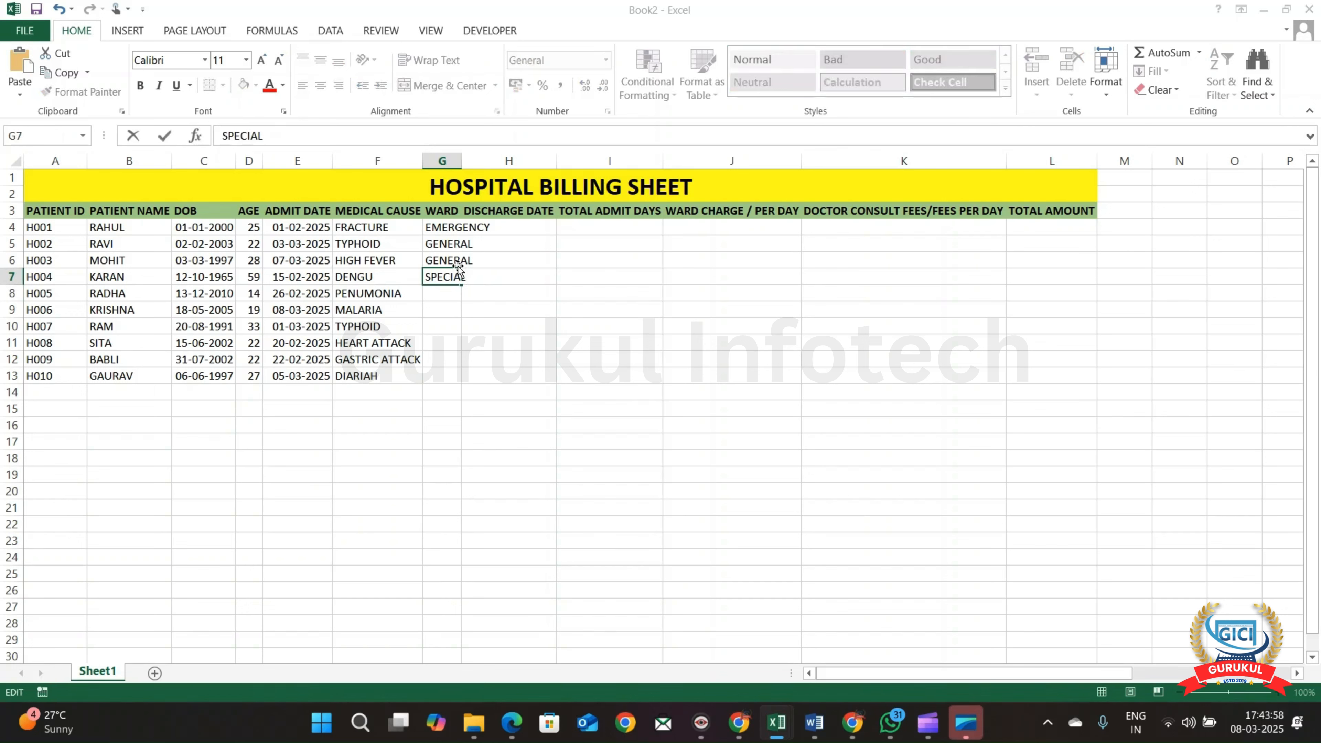
key("Return")
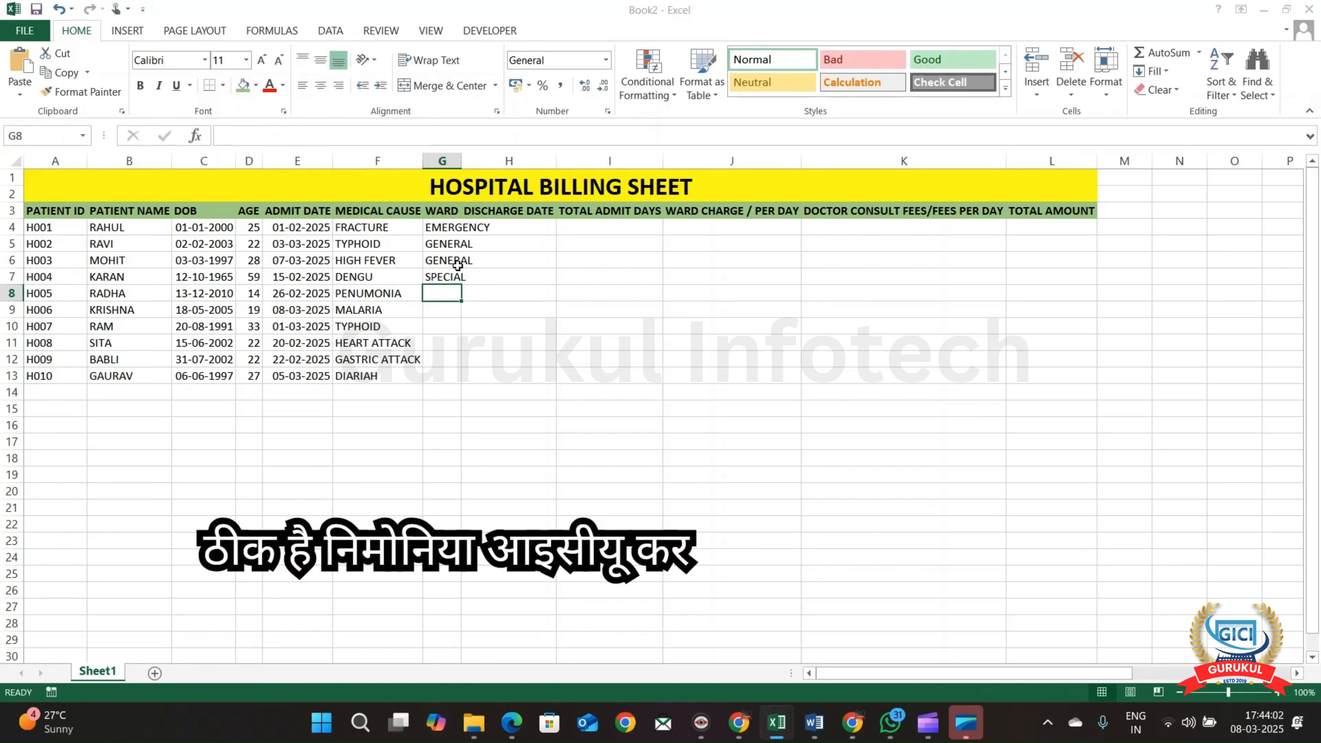
Enter the wards ICU in G8 and GENERAL in G9
type("ICU")
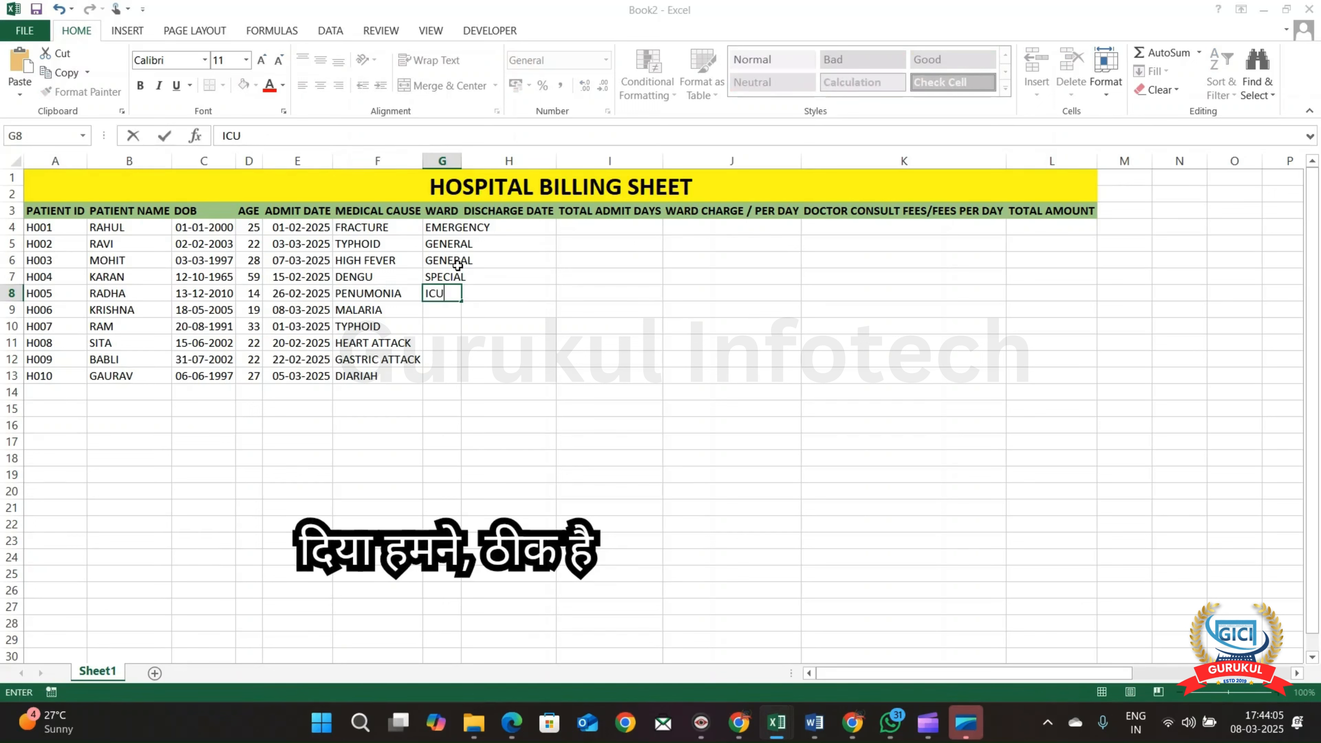
key("Return")
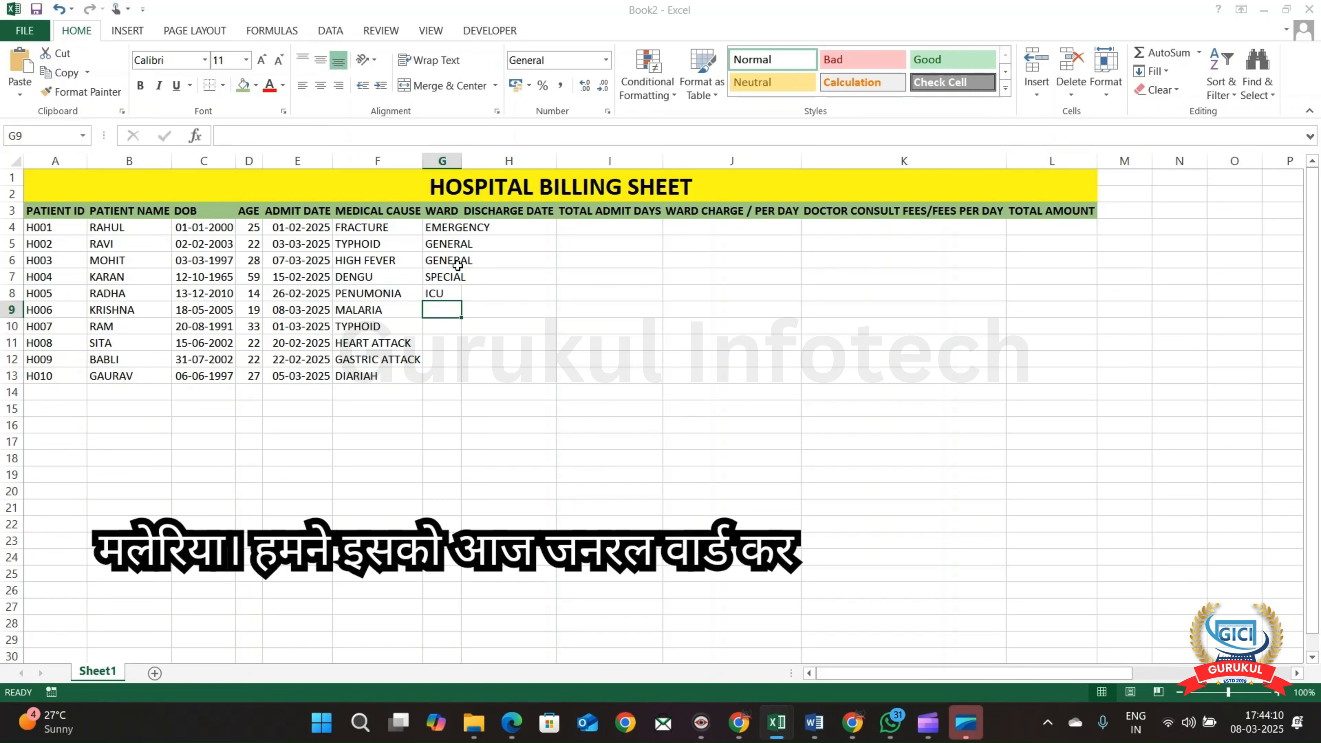
type("GENERAL")
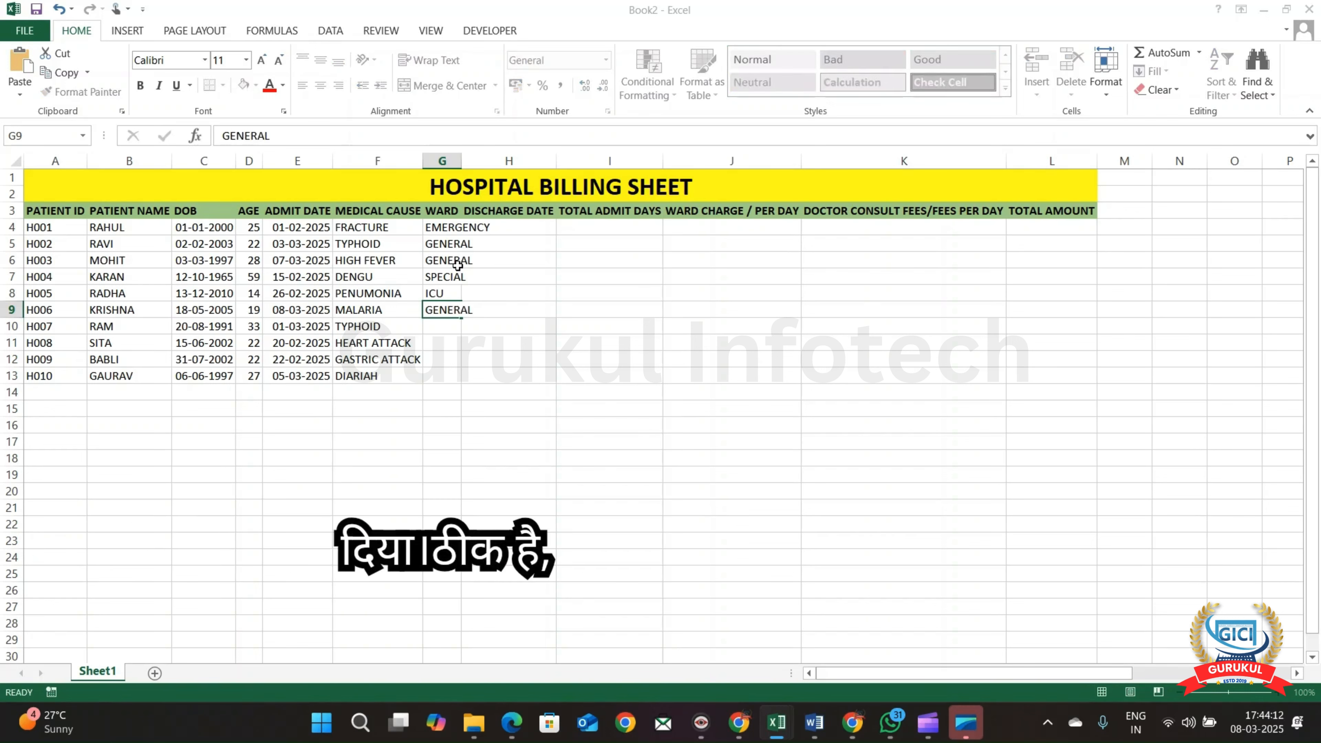
key("Return")
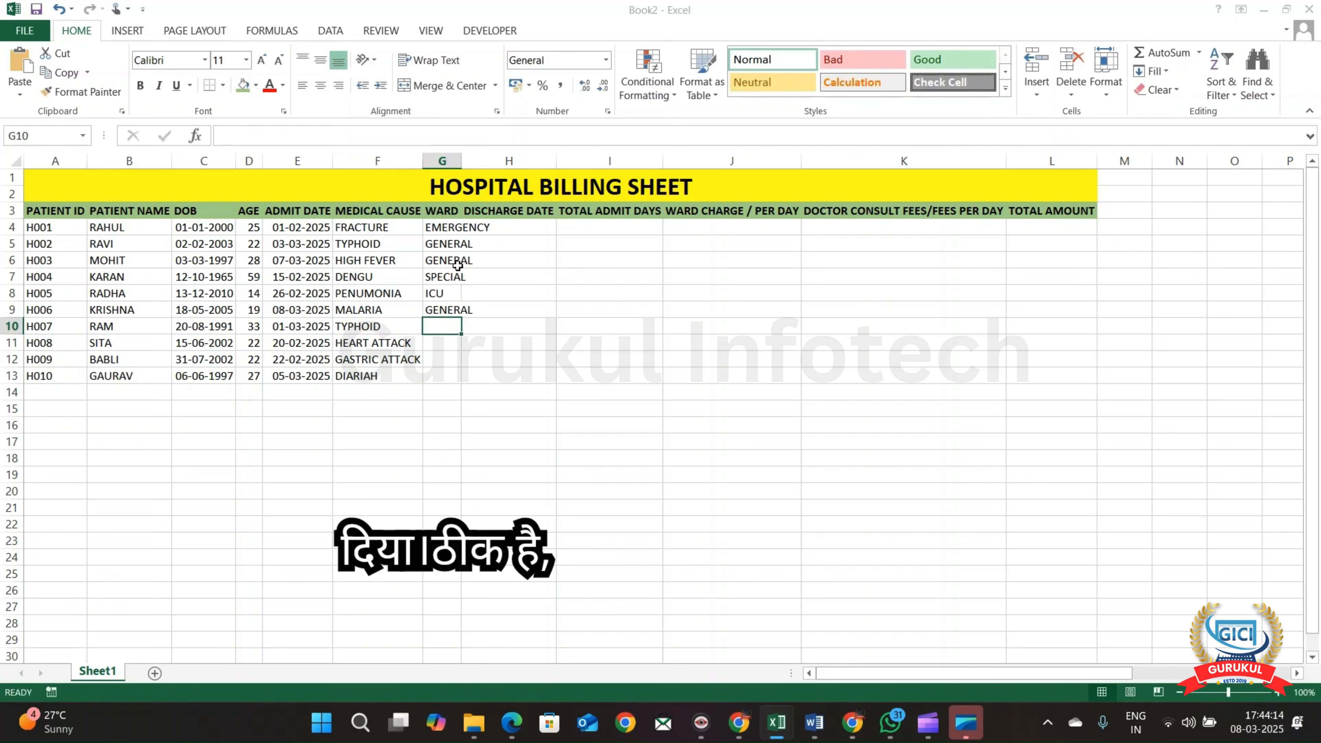
Enter the wards GENERAL in G10 and OPERATION in G11
type("GENERAL")
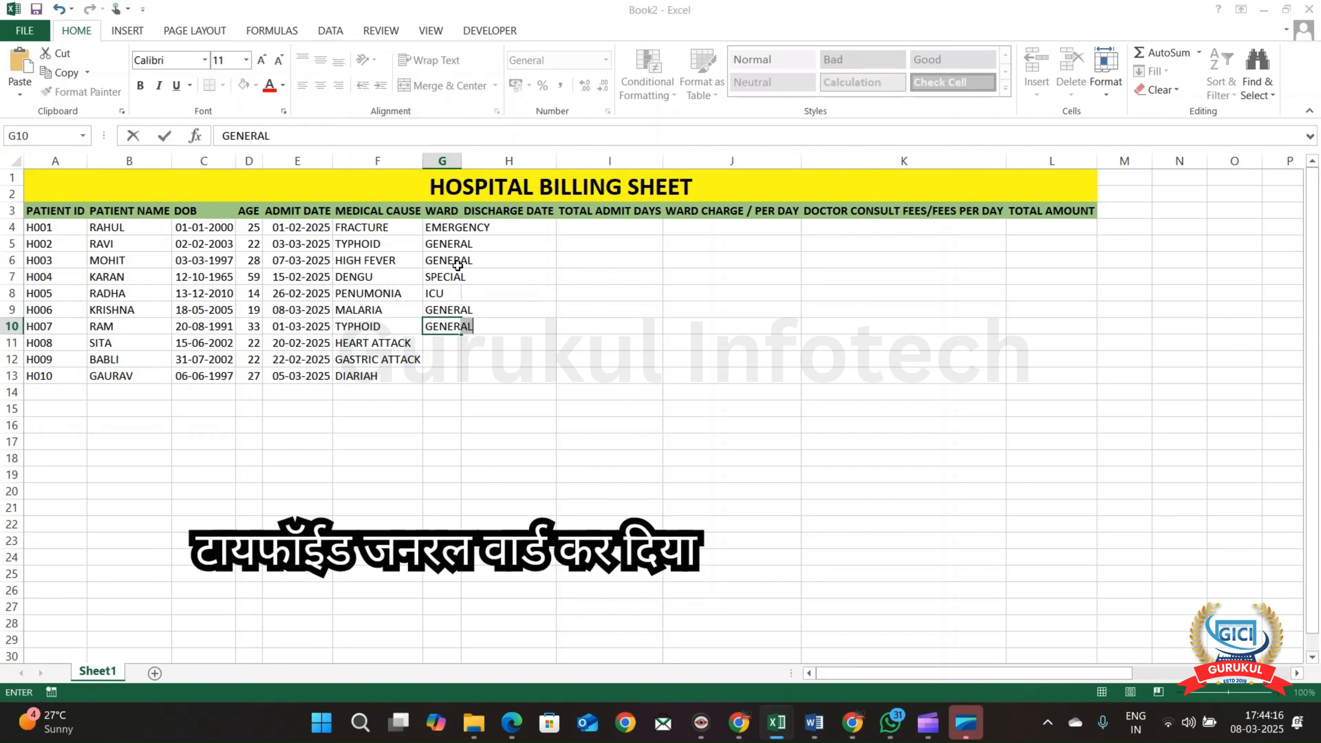
key("Tab")
key("Return")
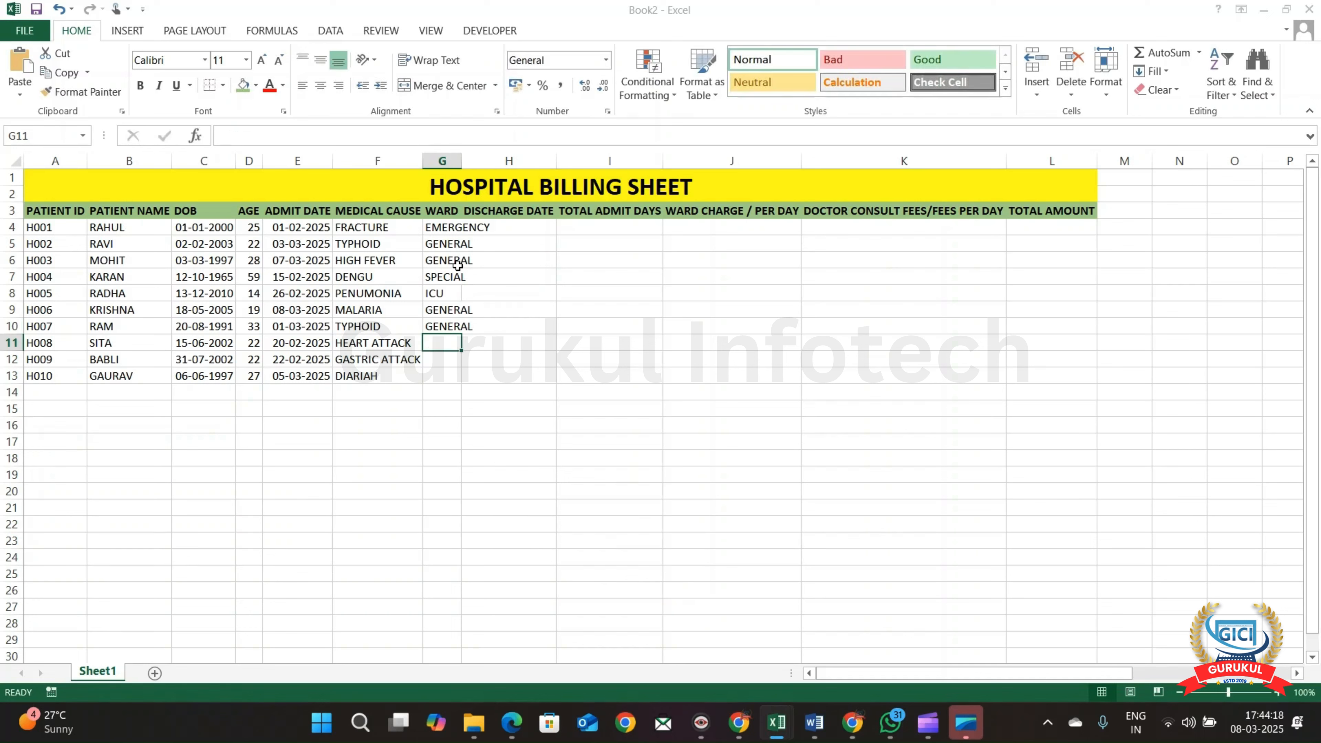
type("OT")
key("BackSpace")
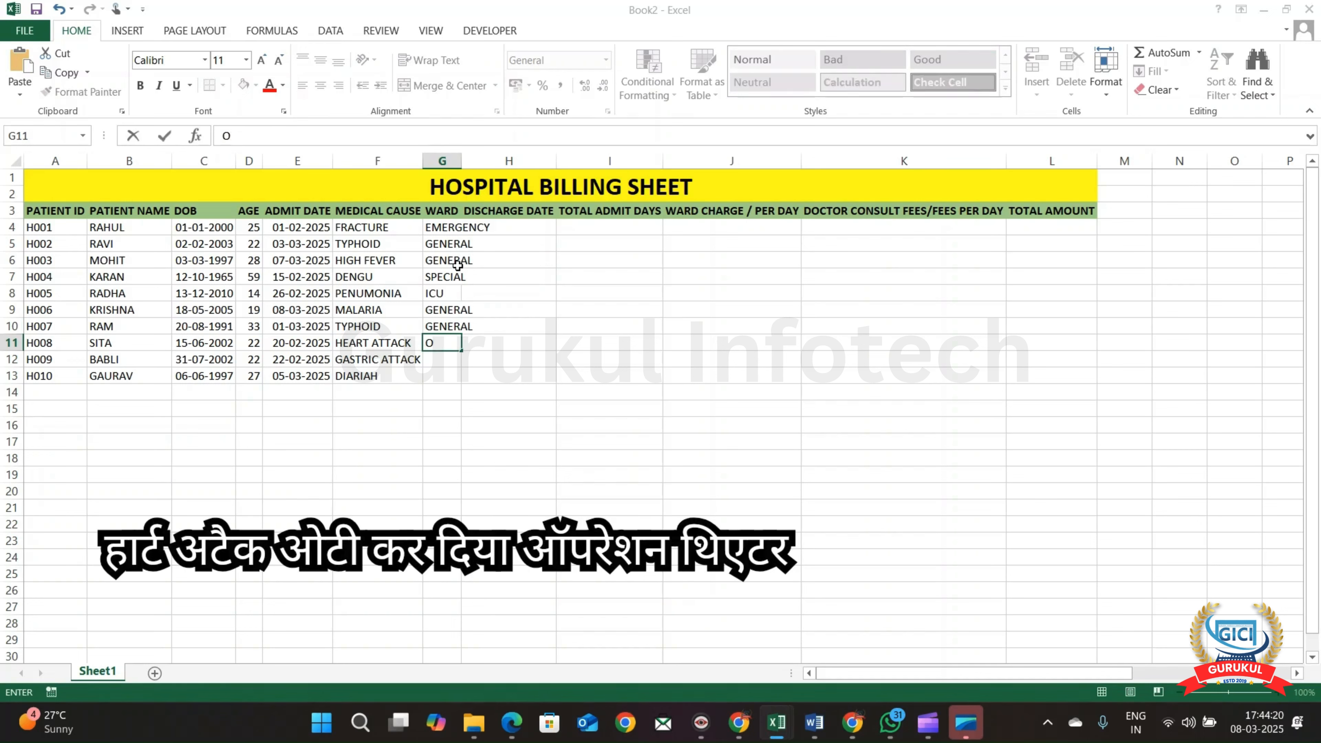
type("PERATION")
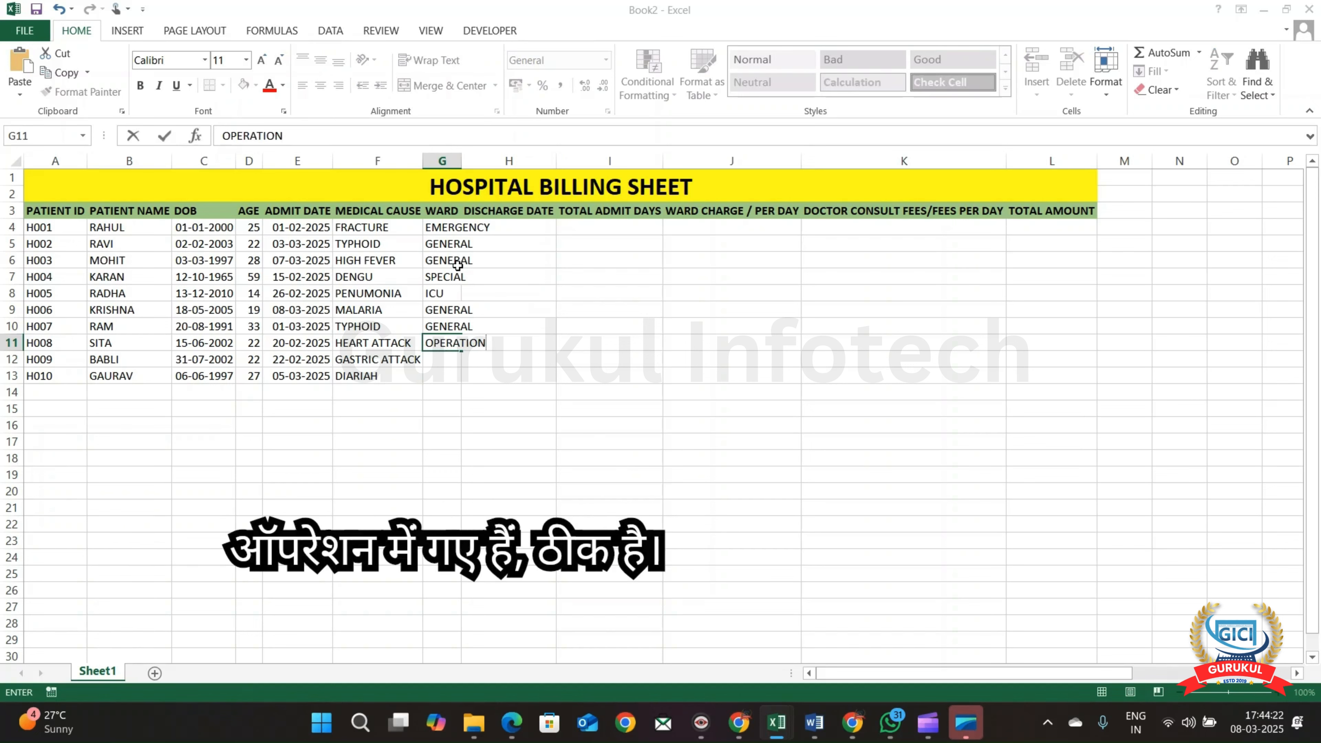
key("Return")
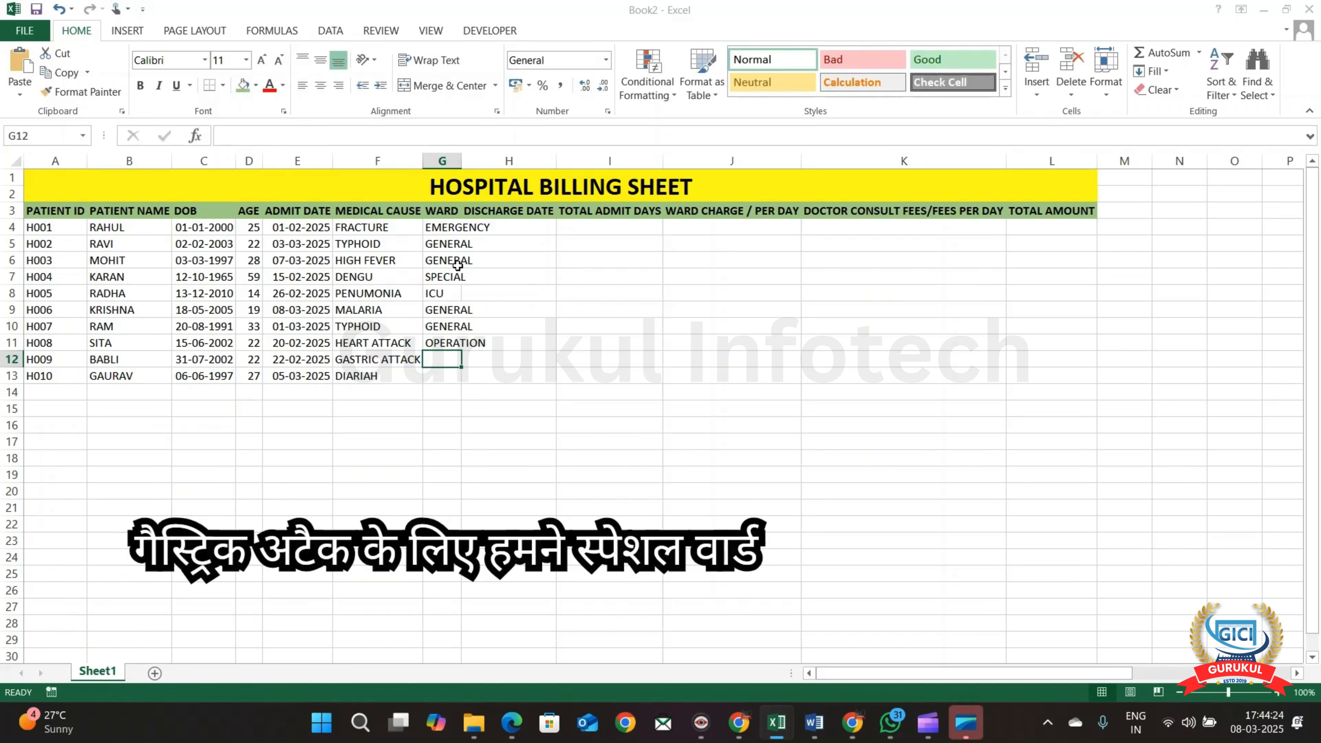
Enter the wards SPECIAL in G12 and GENERAL in G13 for the last two patients
type("SPECIAL")
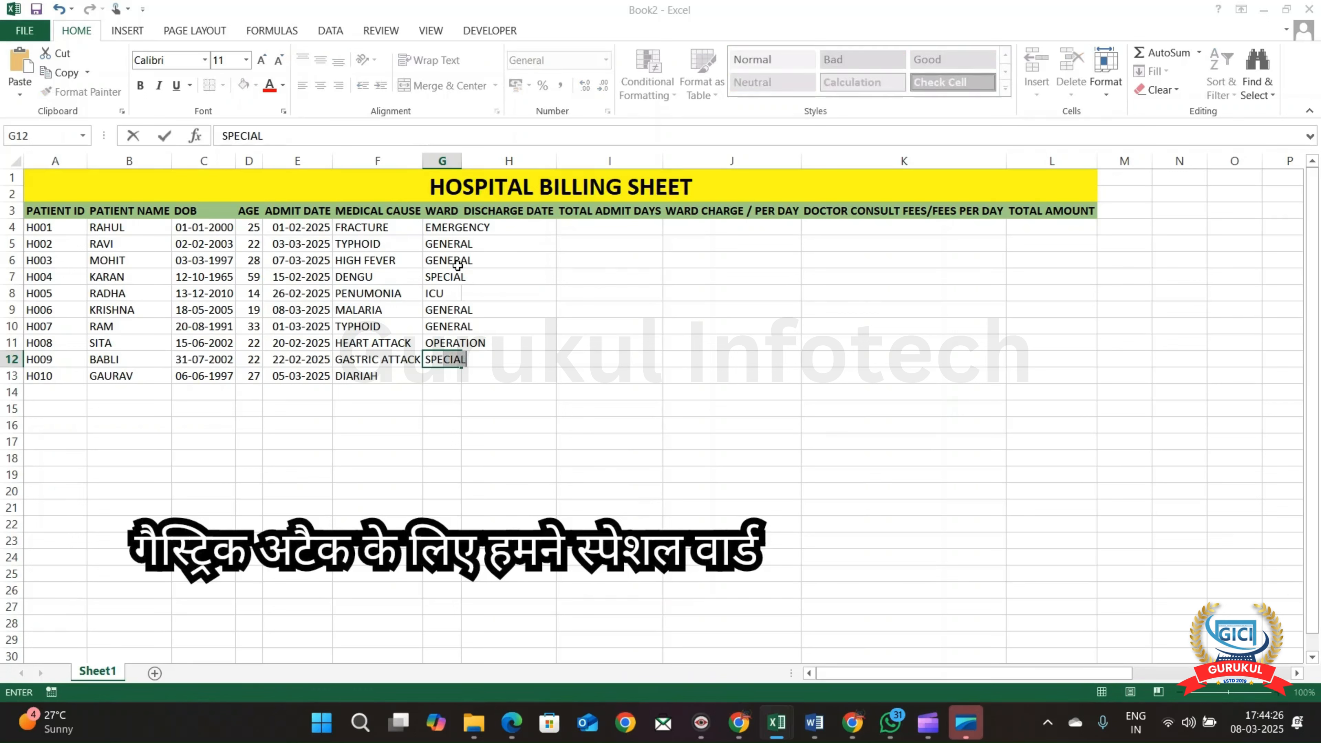
key("Return")
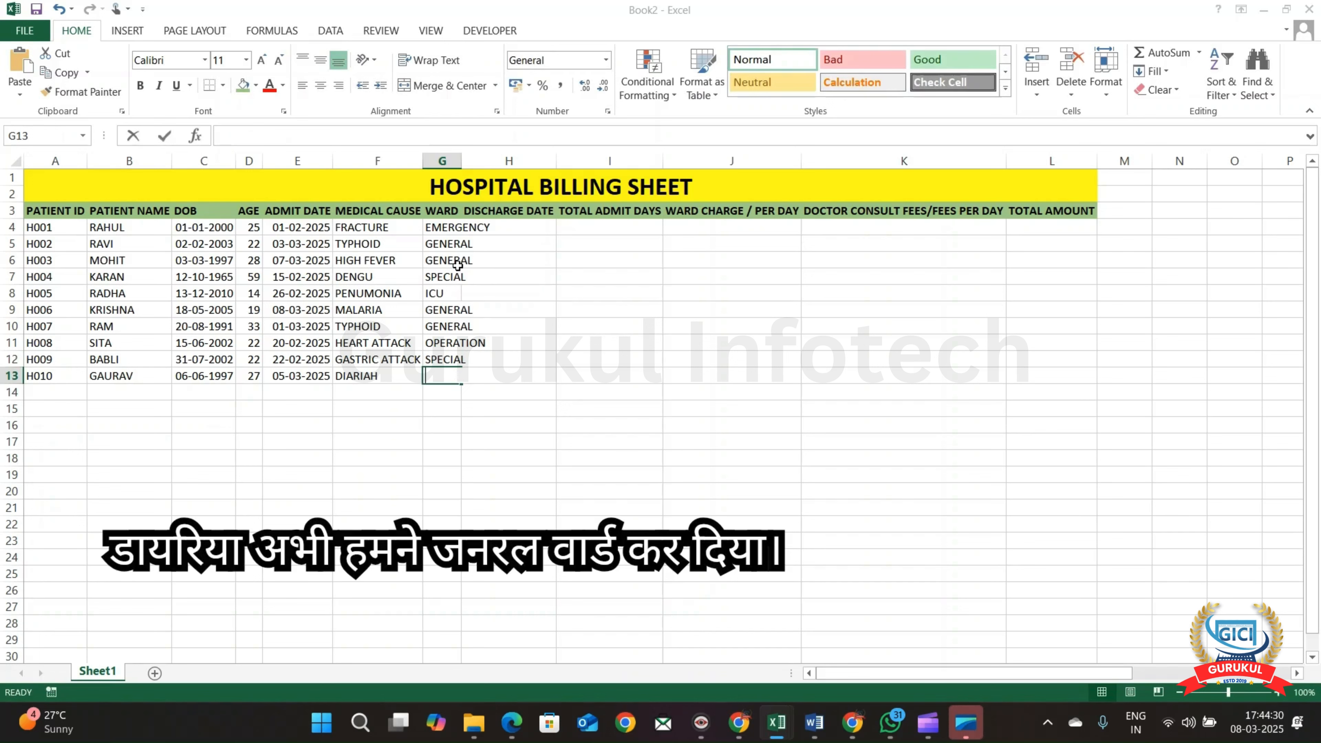
type("GENERAL")
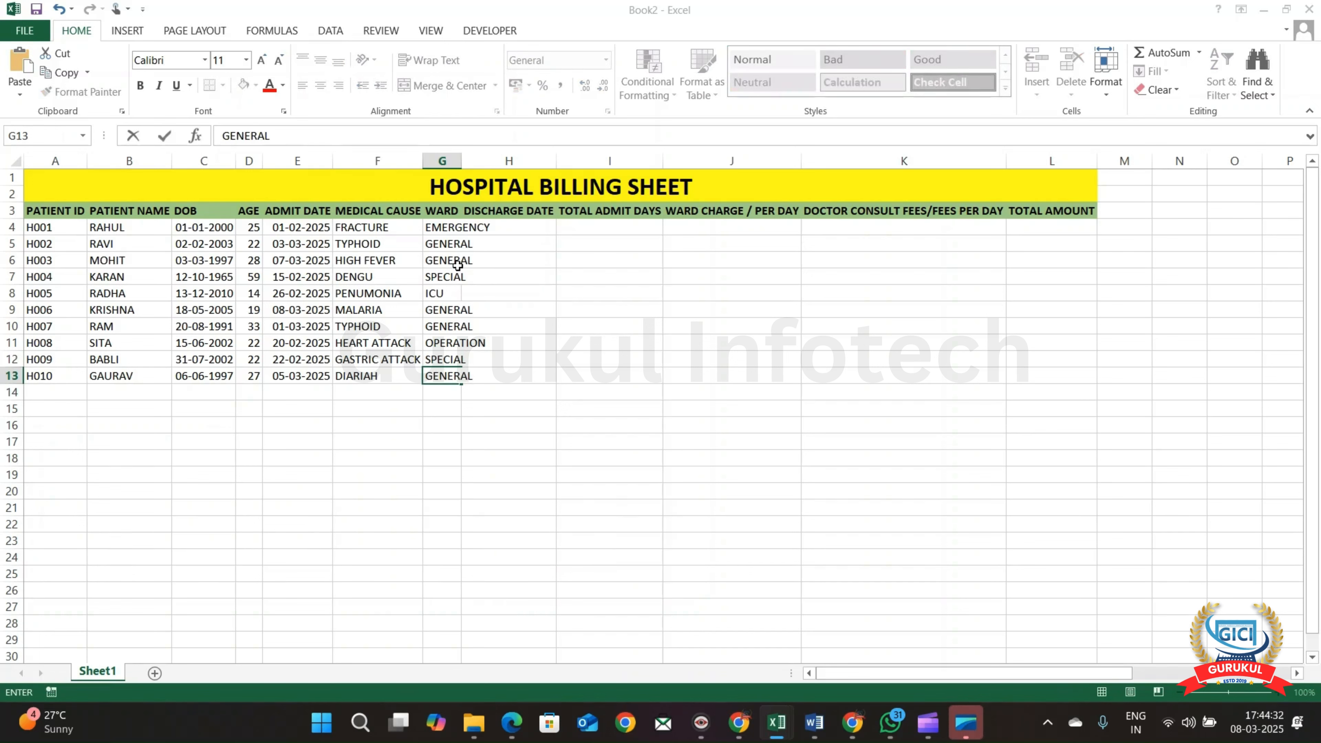
key("Tab")
Enter the discharge dates 15/2/2025 in H4 and 5/3/2025 in H5 for the first two patients
key("Up")
key("Up")
key("Up")
key("Up")
key("Up")
key("Up")
key("Up")
key("Up")
key("Up")
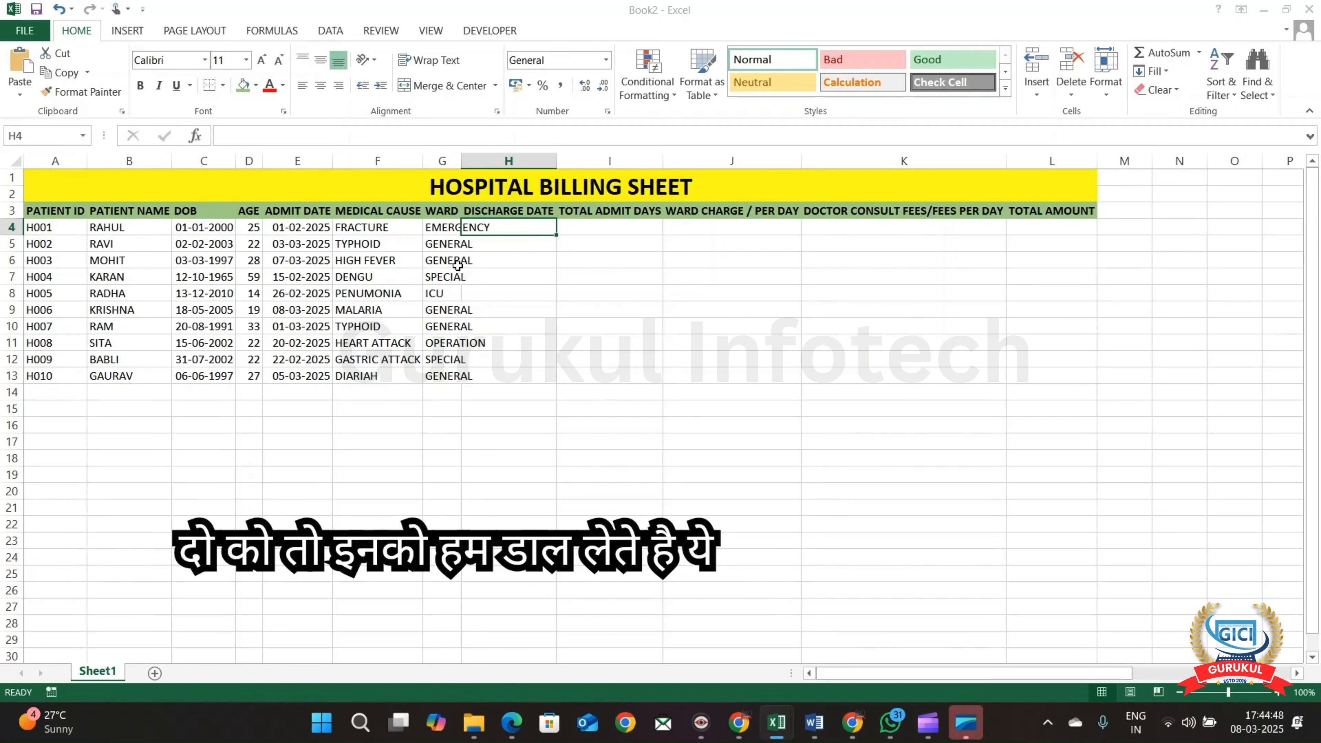
type("15")
type("/")
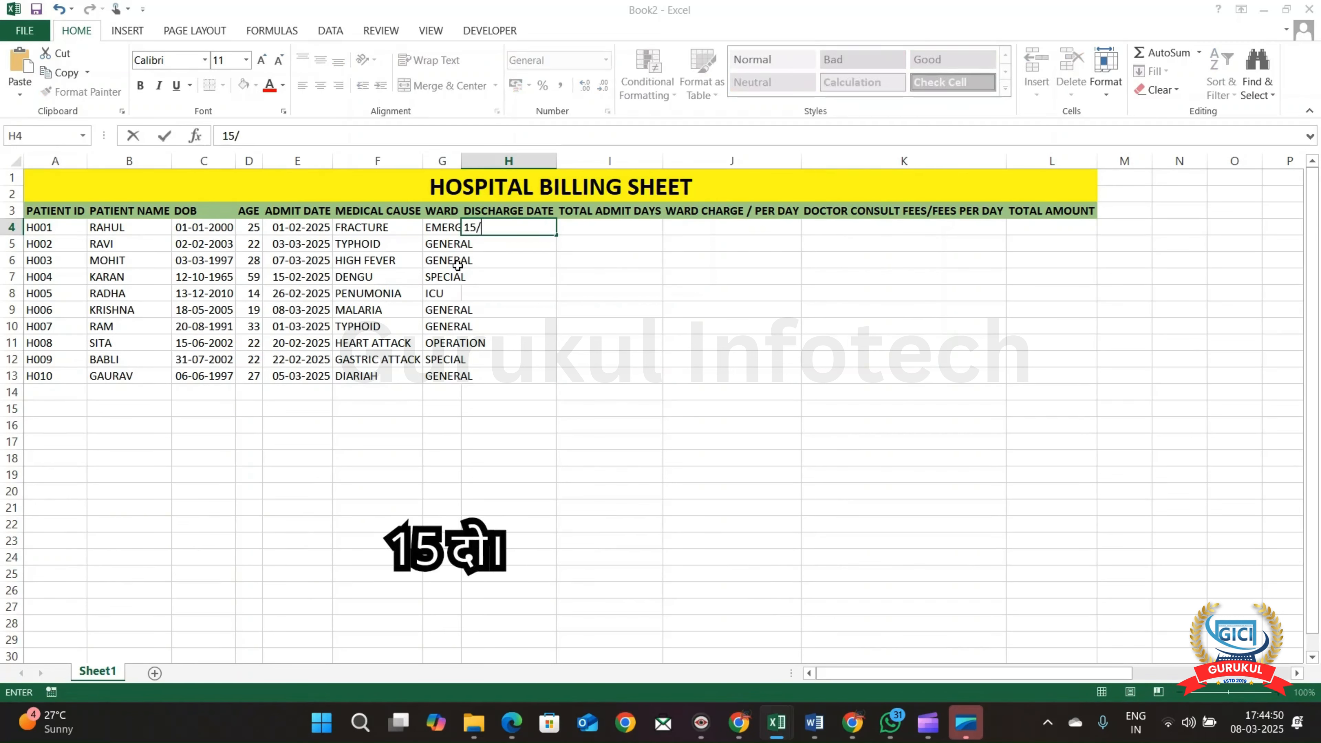
type("2/2025")
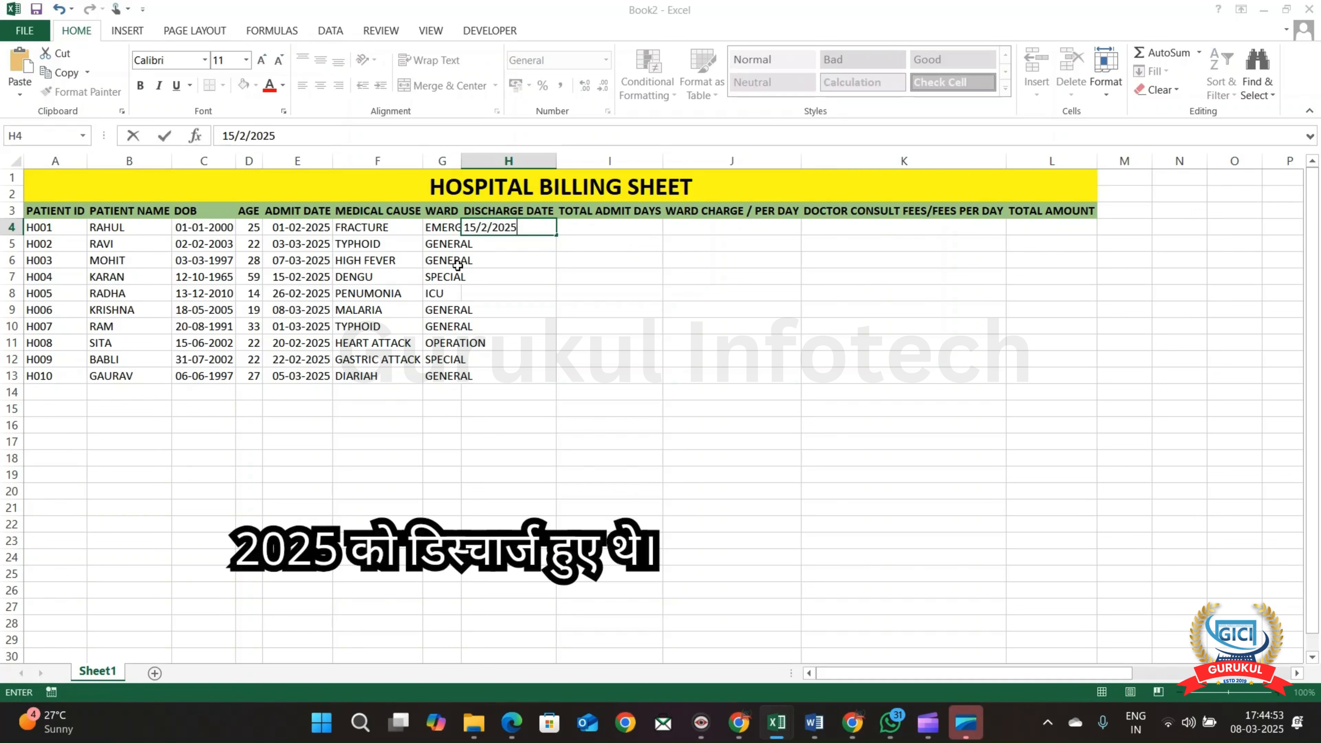
key("Return")
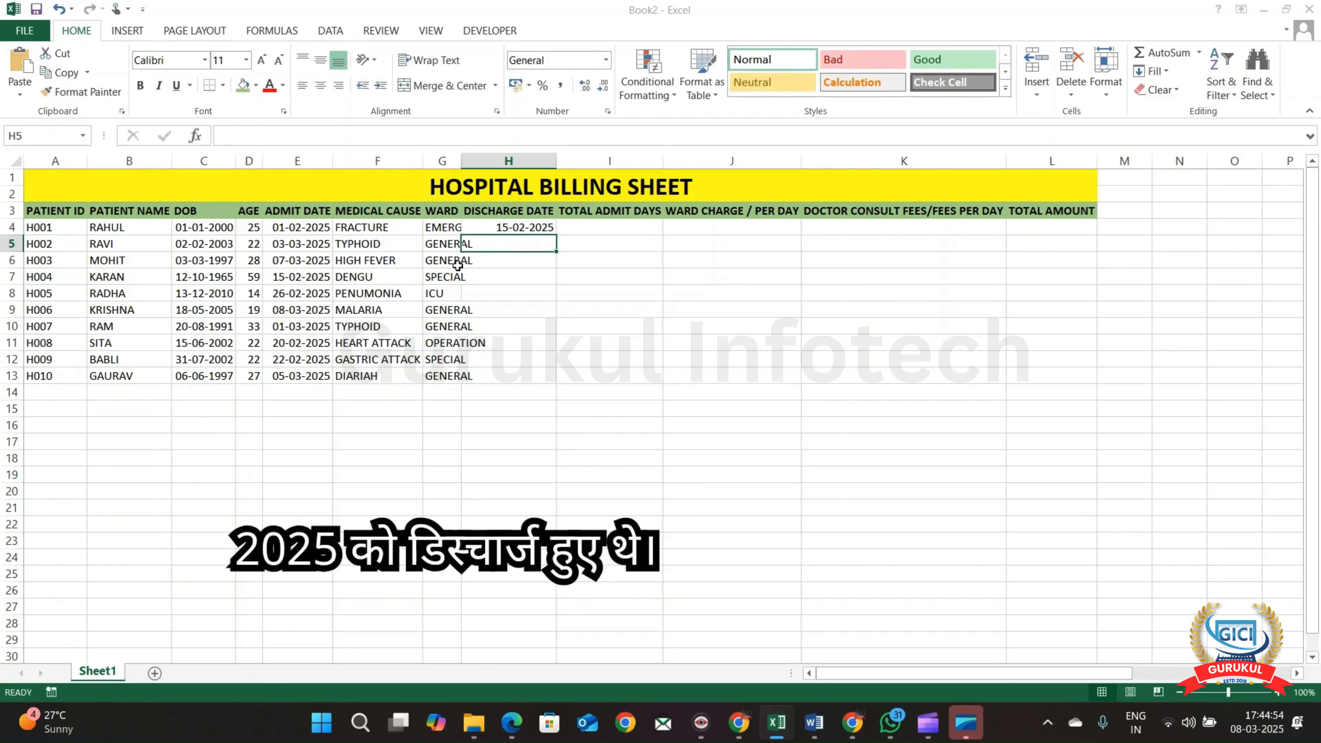
type("5/3/20")
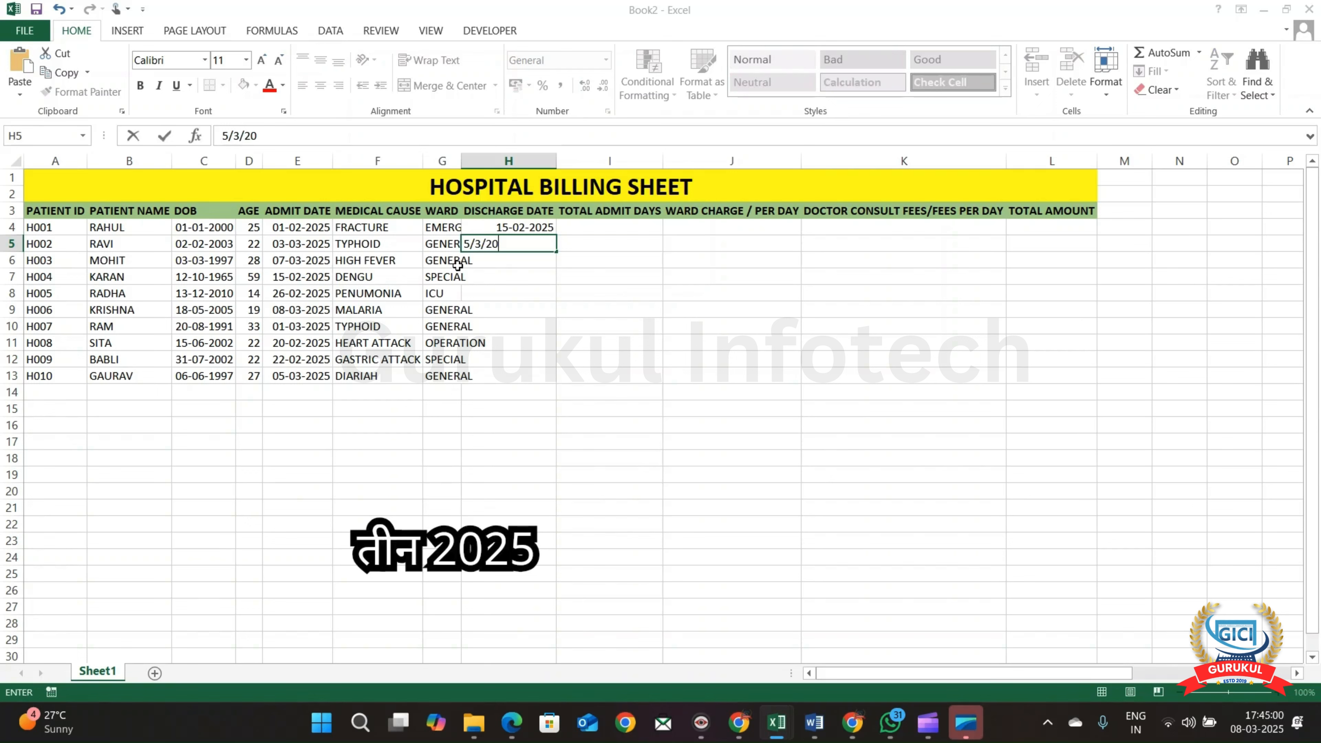
type("25")
key("Return")
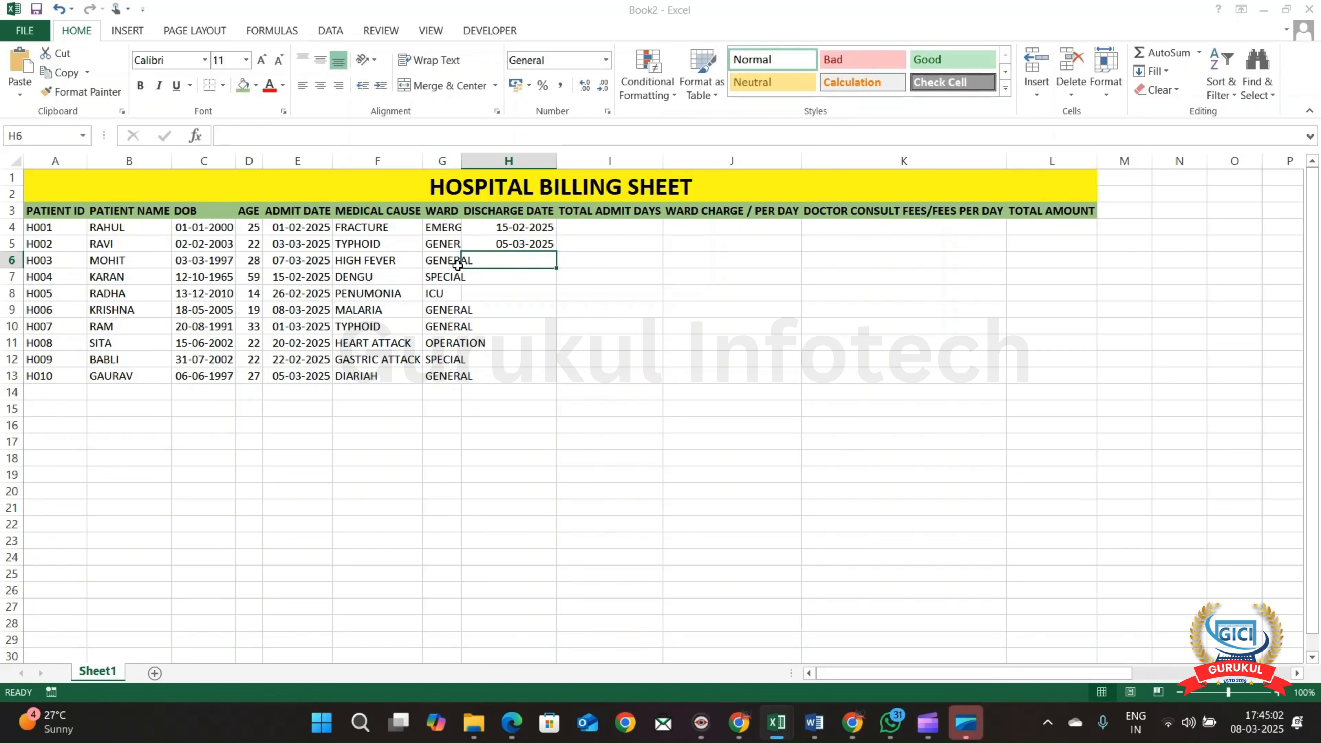
Enter the discharge date 8/3/2025 in H6 for the HIGH FEVER patient
type("8/3")
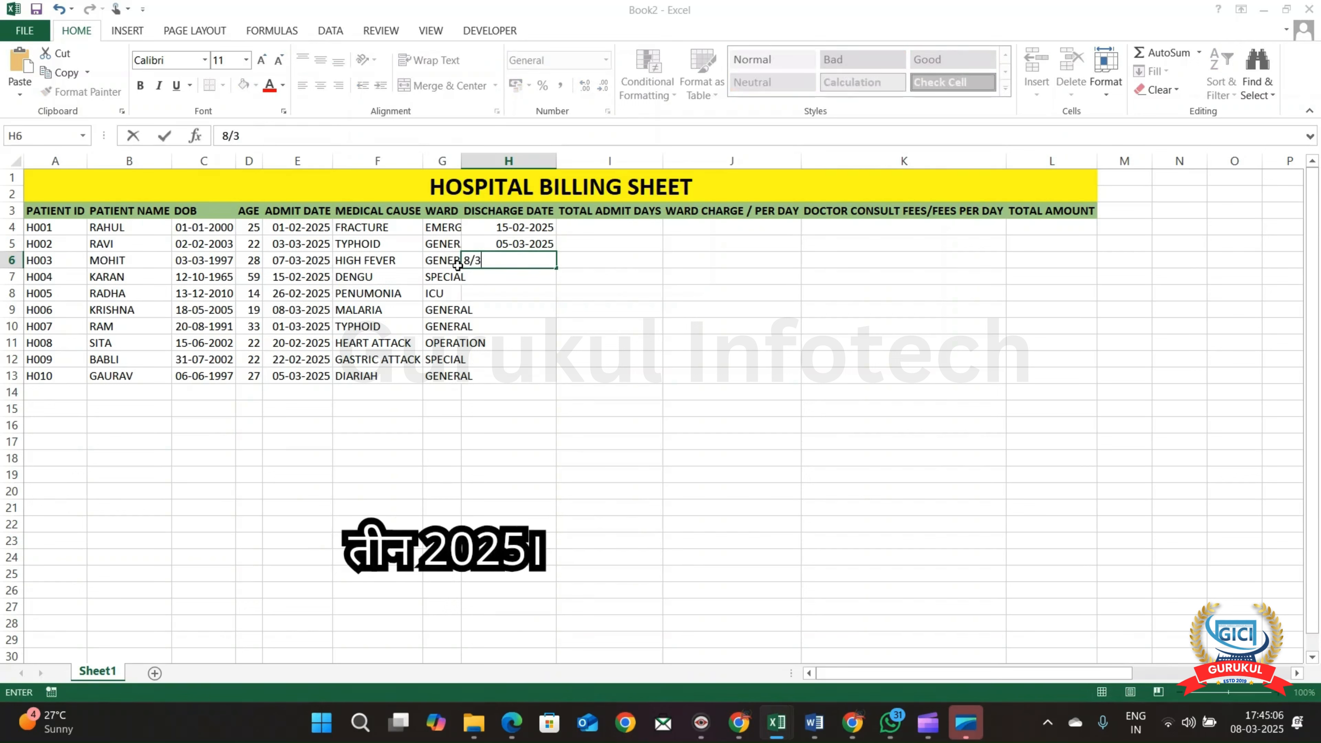
type("2025")
key("Return")
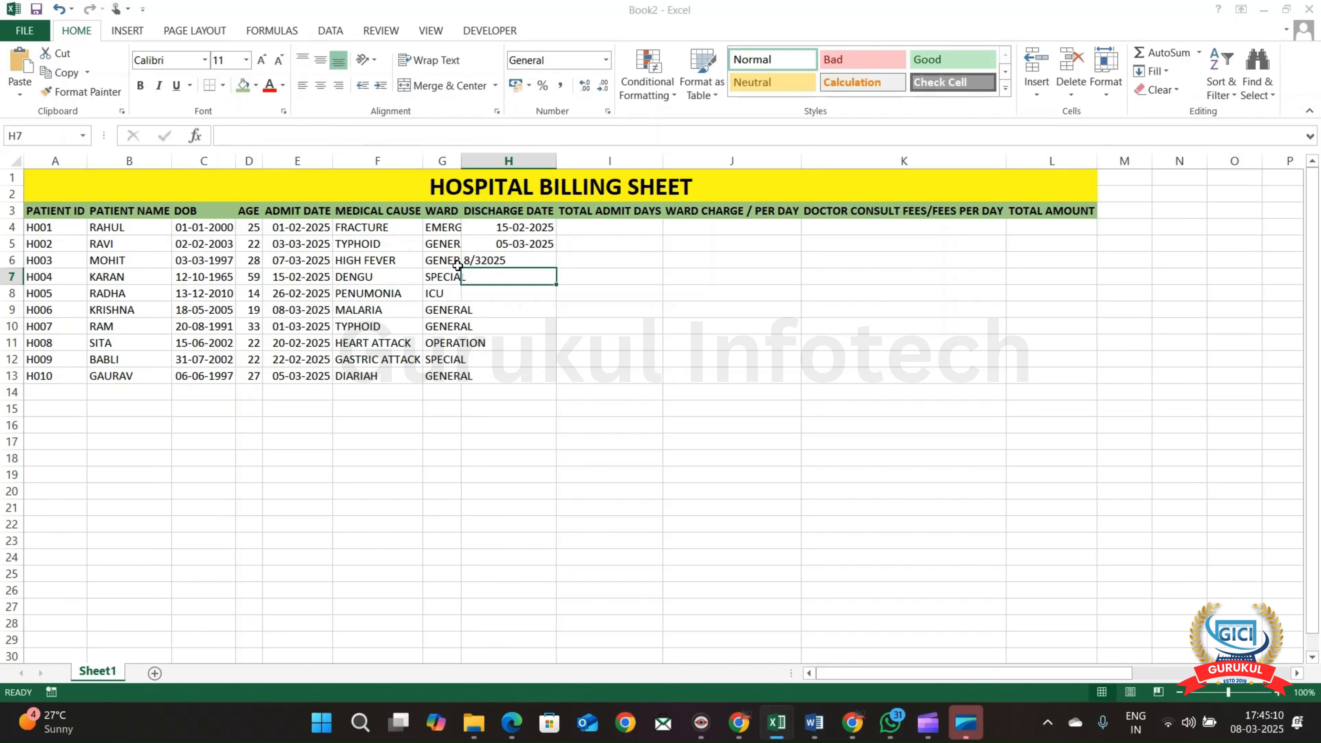
key("Up")
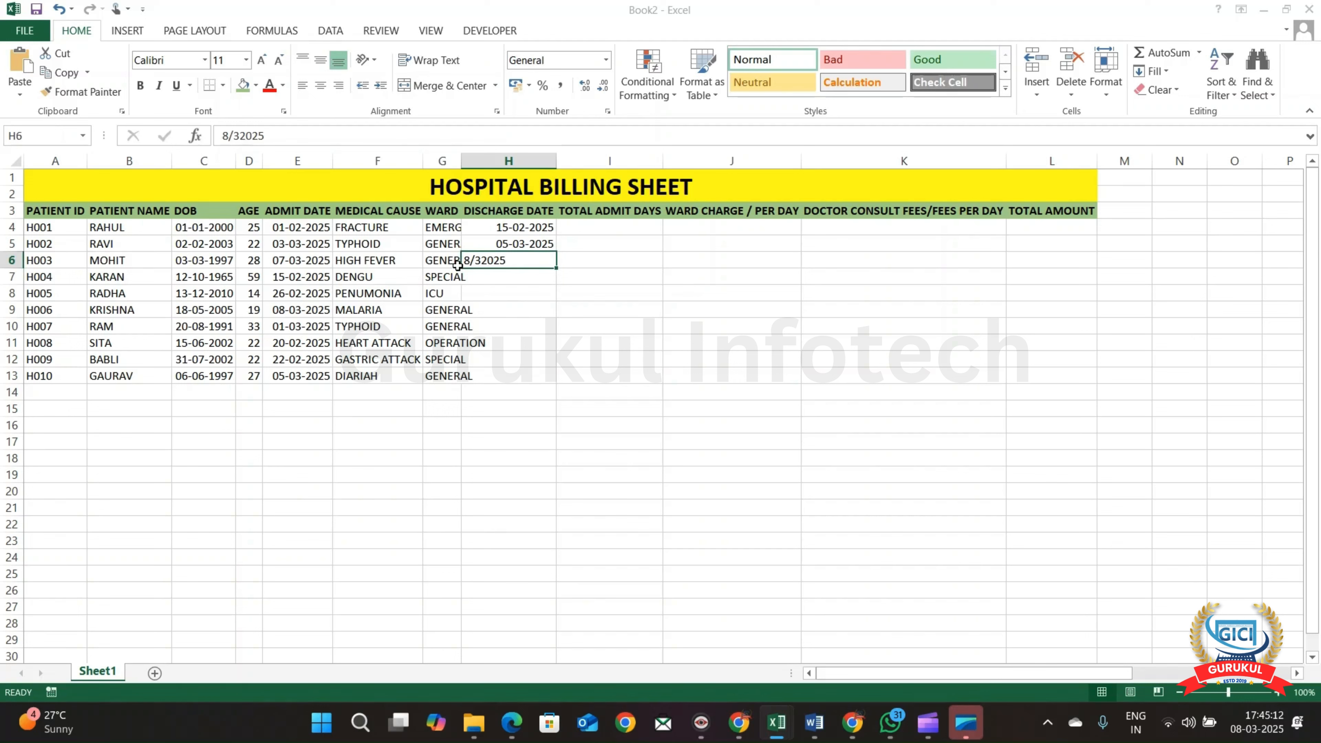
key("F2")
key("Left")
key("Left")
key("Left")
key("Left")
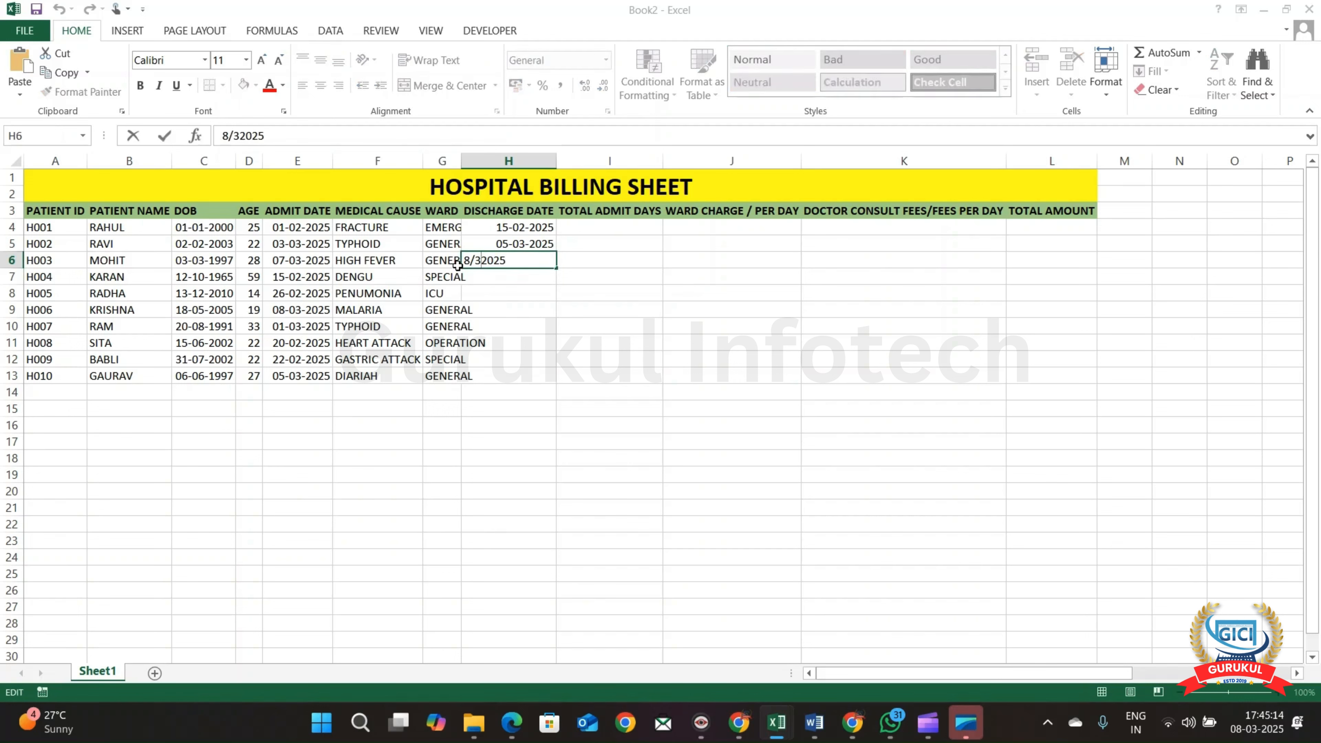
type("/")
key("Return")
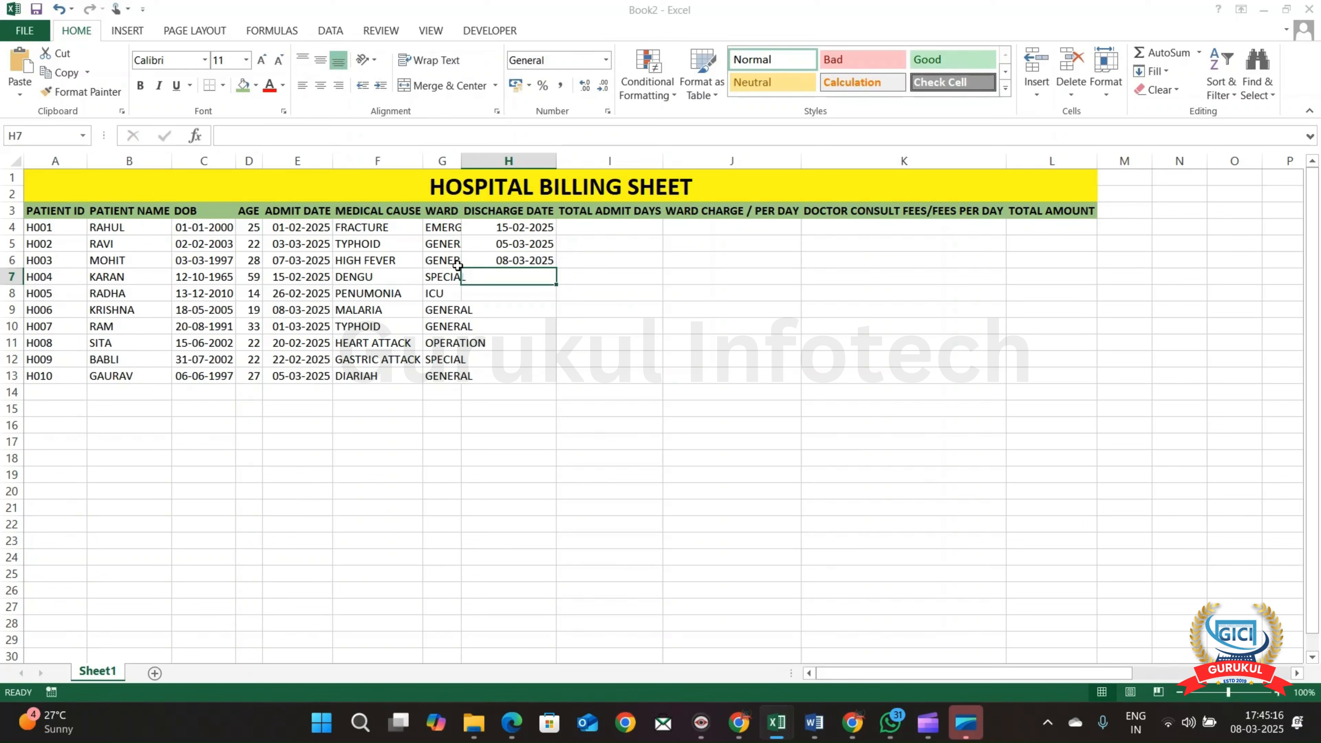
Enter the discharge dates 20/2/2025 in H7 and 5/3/2025 in H8
type("2")
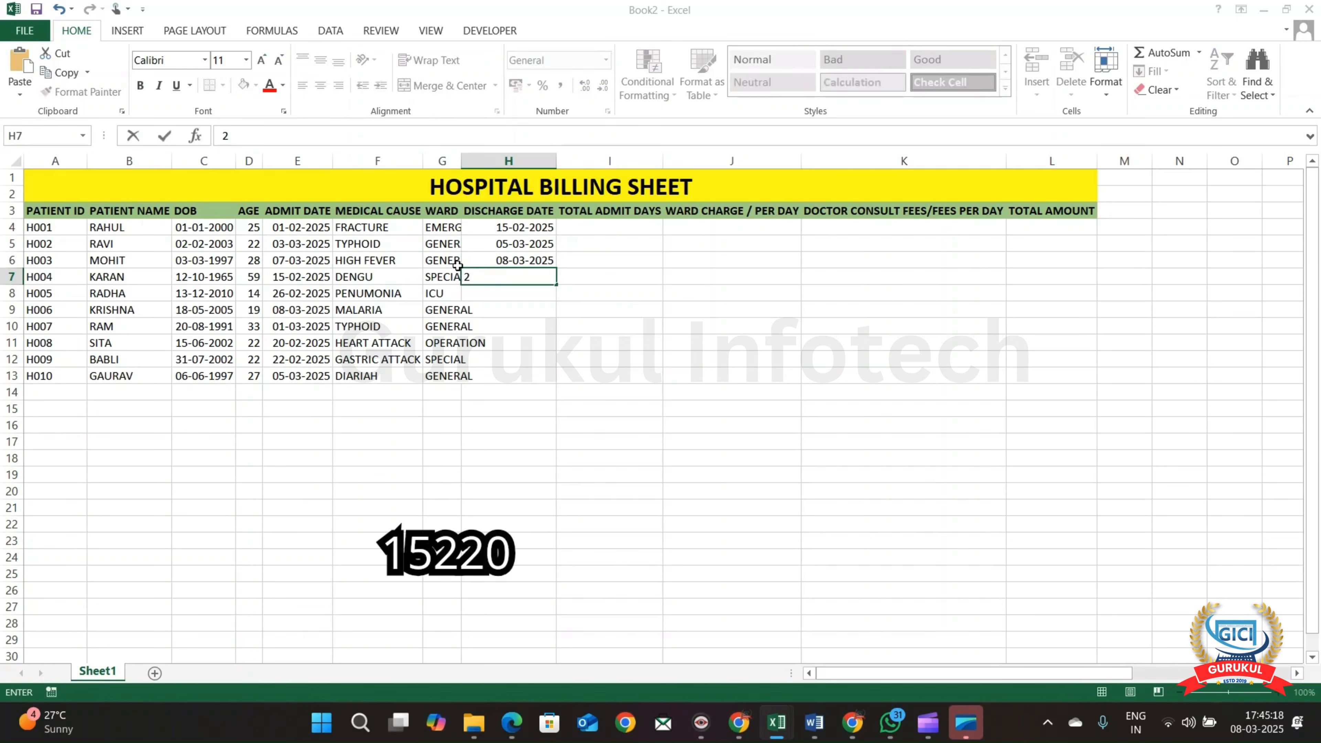
type("0/2/2")
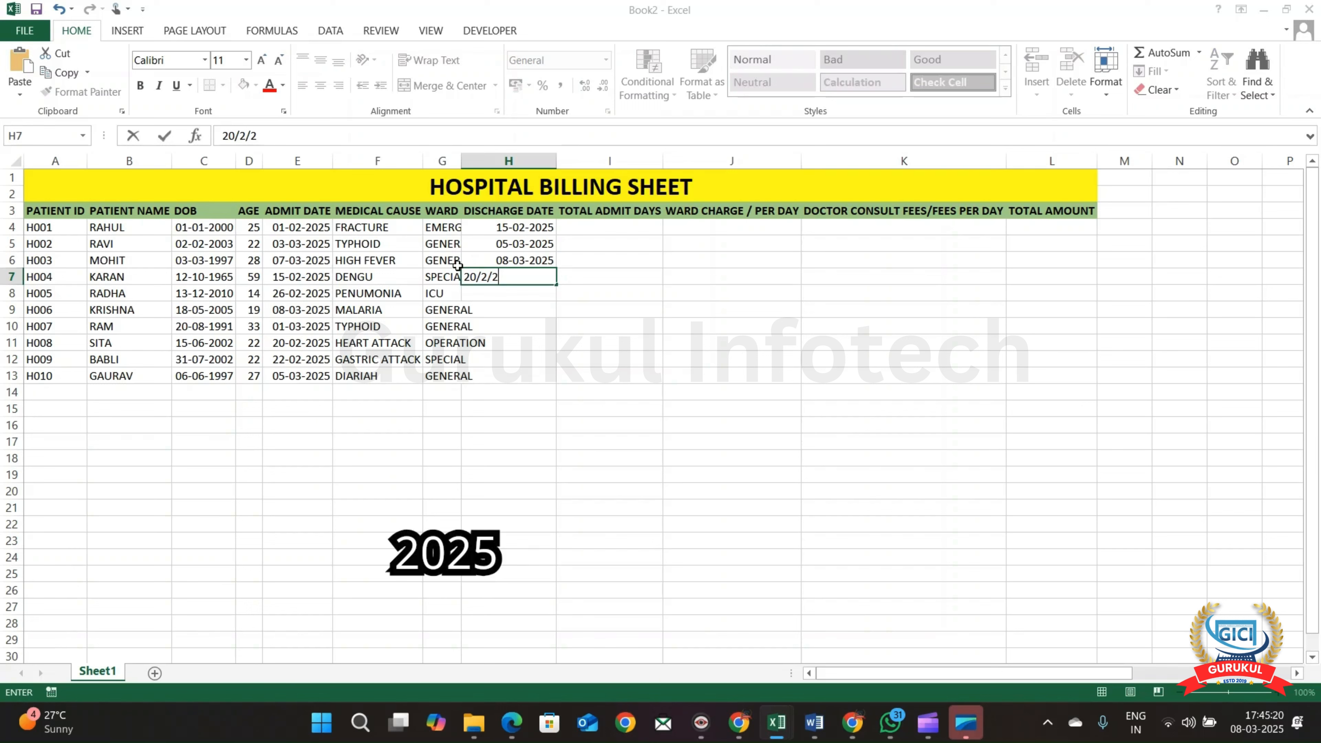
type("025")
key("Return")
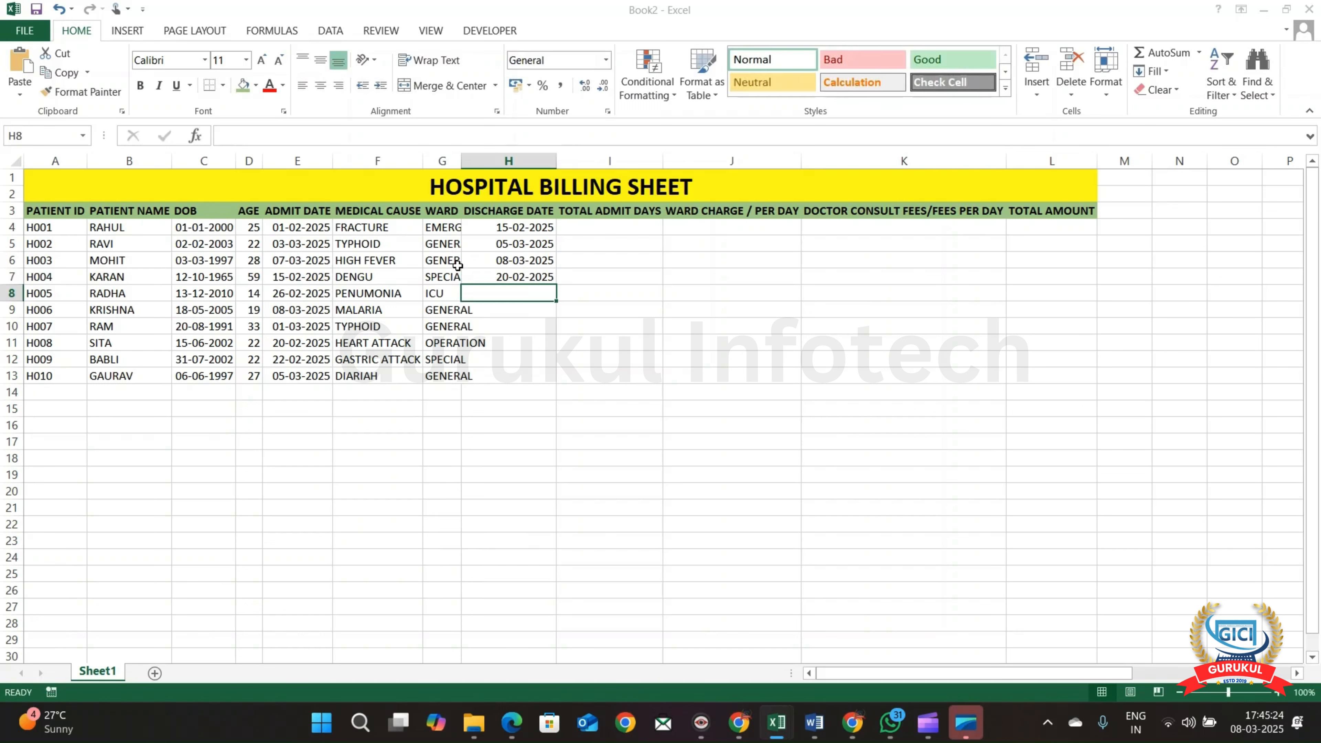
type("5/3/")
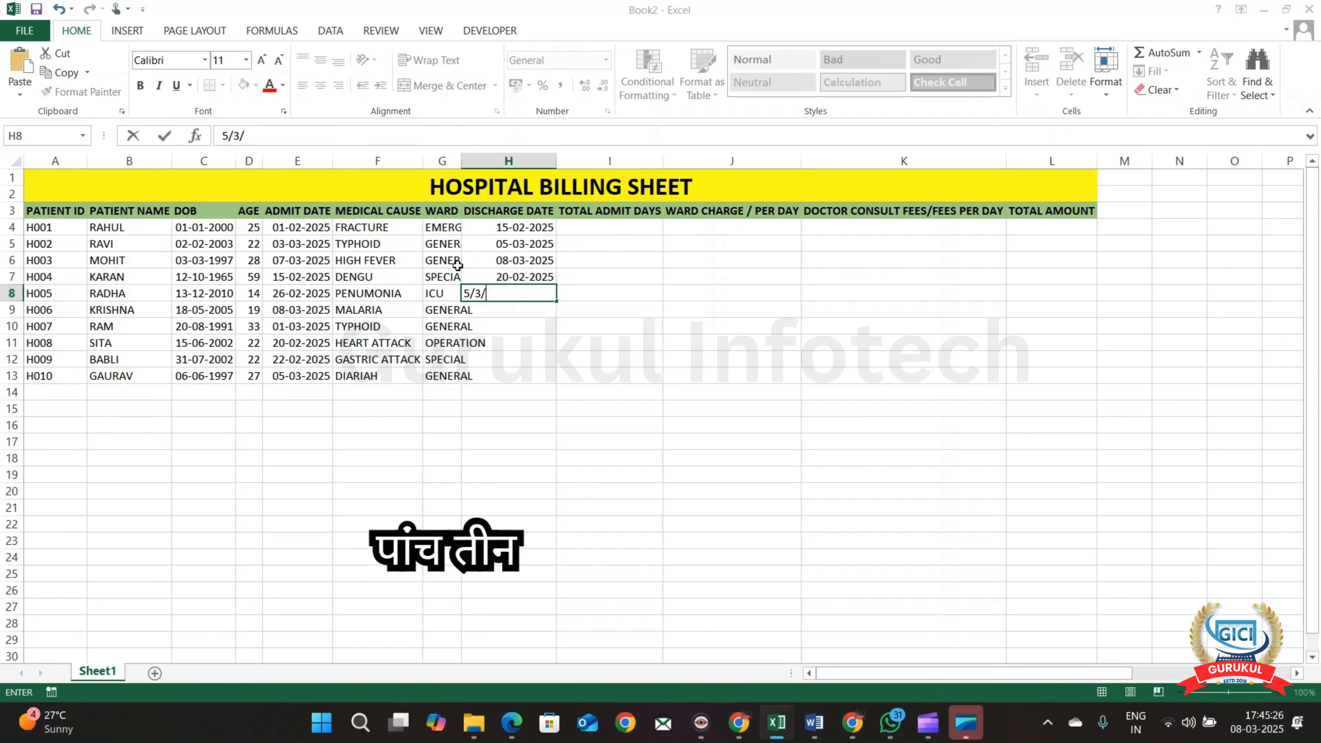
type("2025")
key("Return")
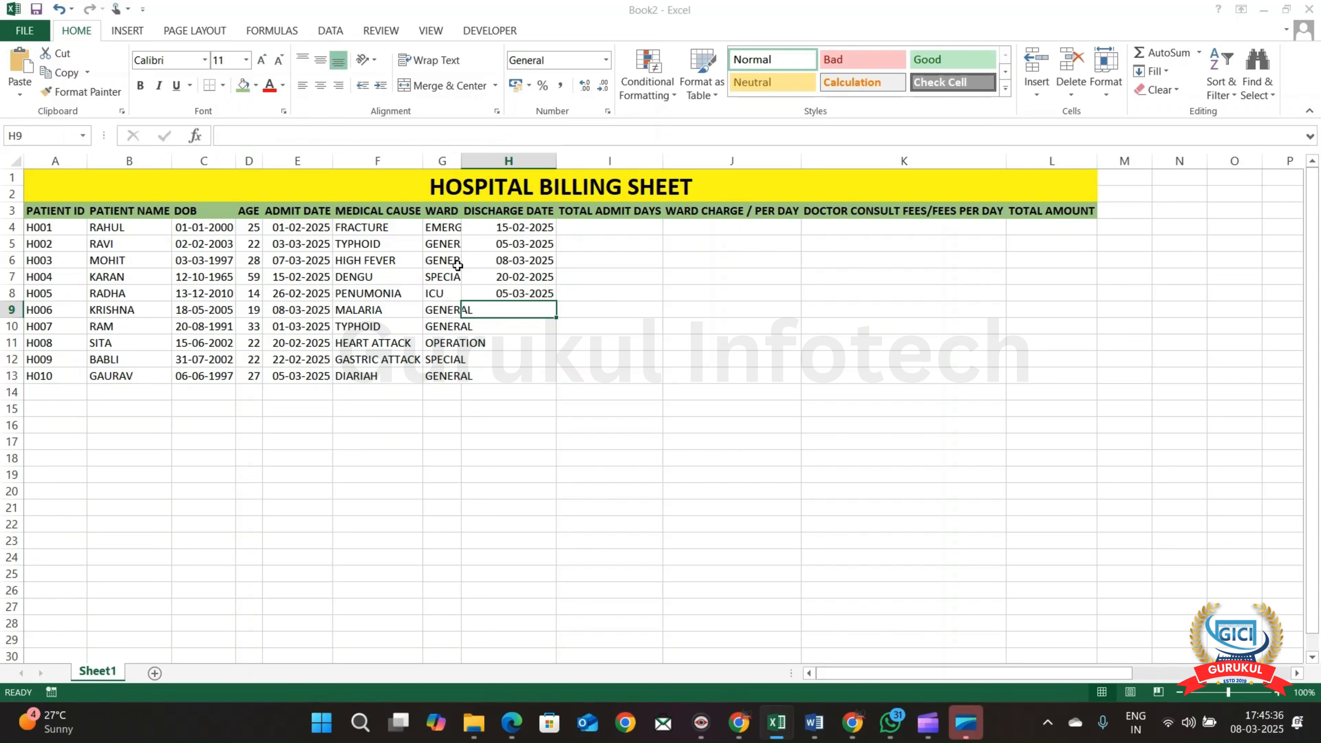
Leave the MALARIA patient's discharge date blank in H9 and enter 8/3/2025 in H10
key("Down")
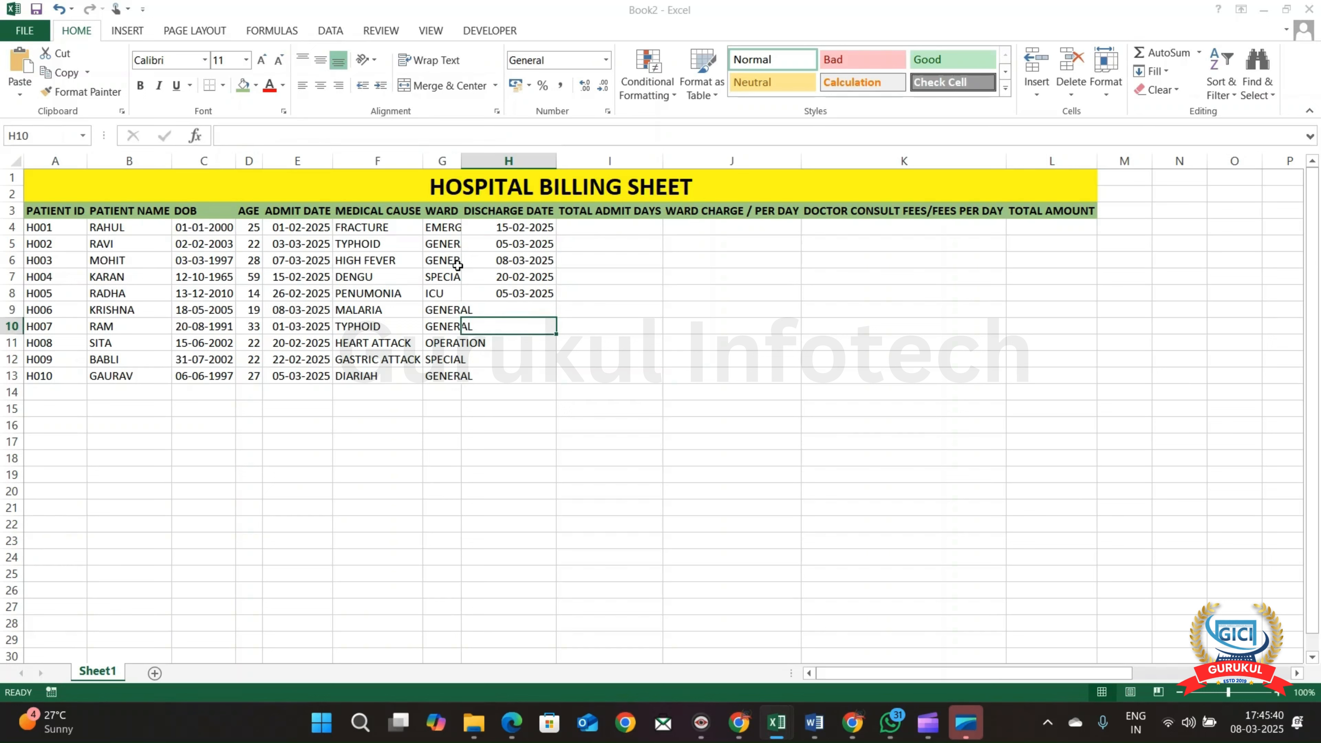
type("1")
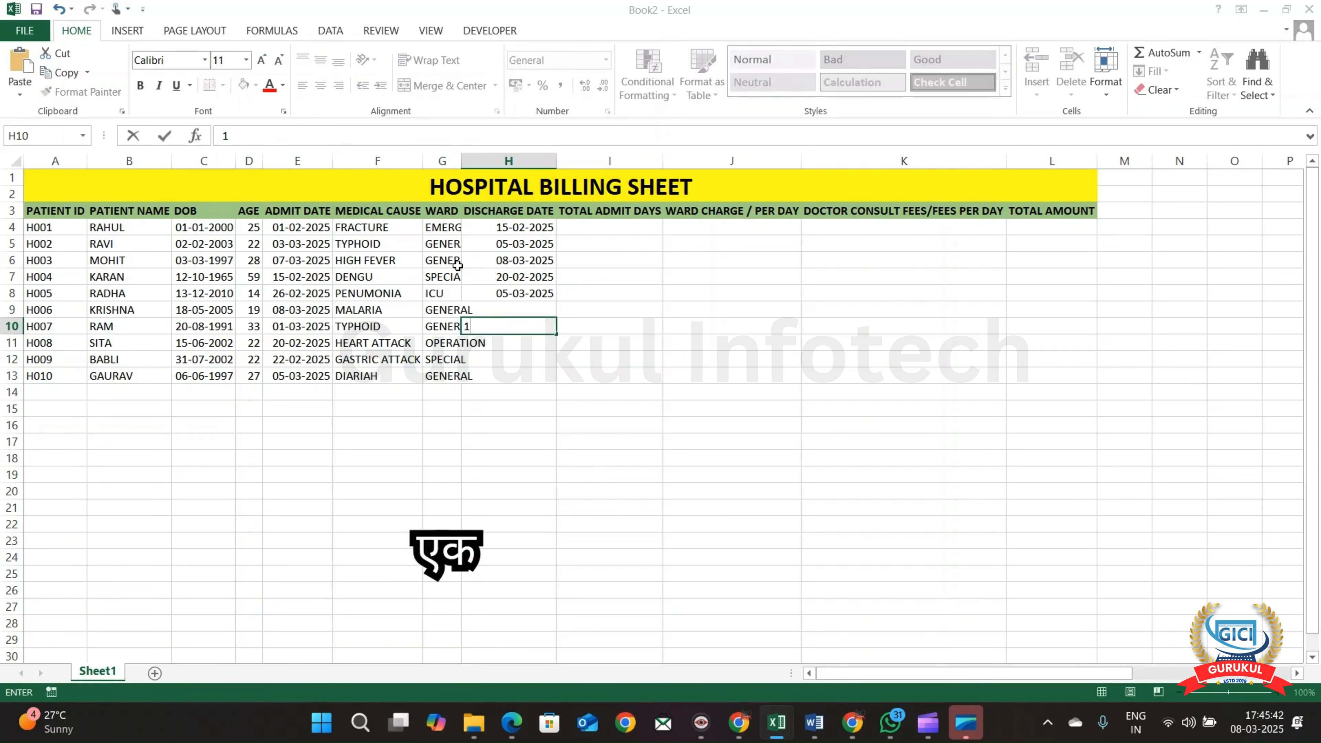
key("BackSpace")
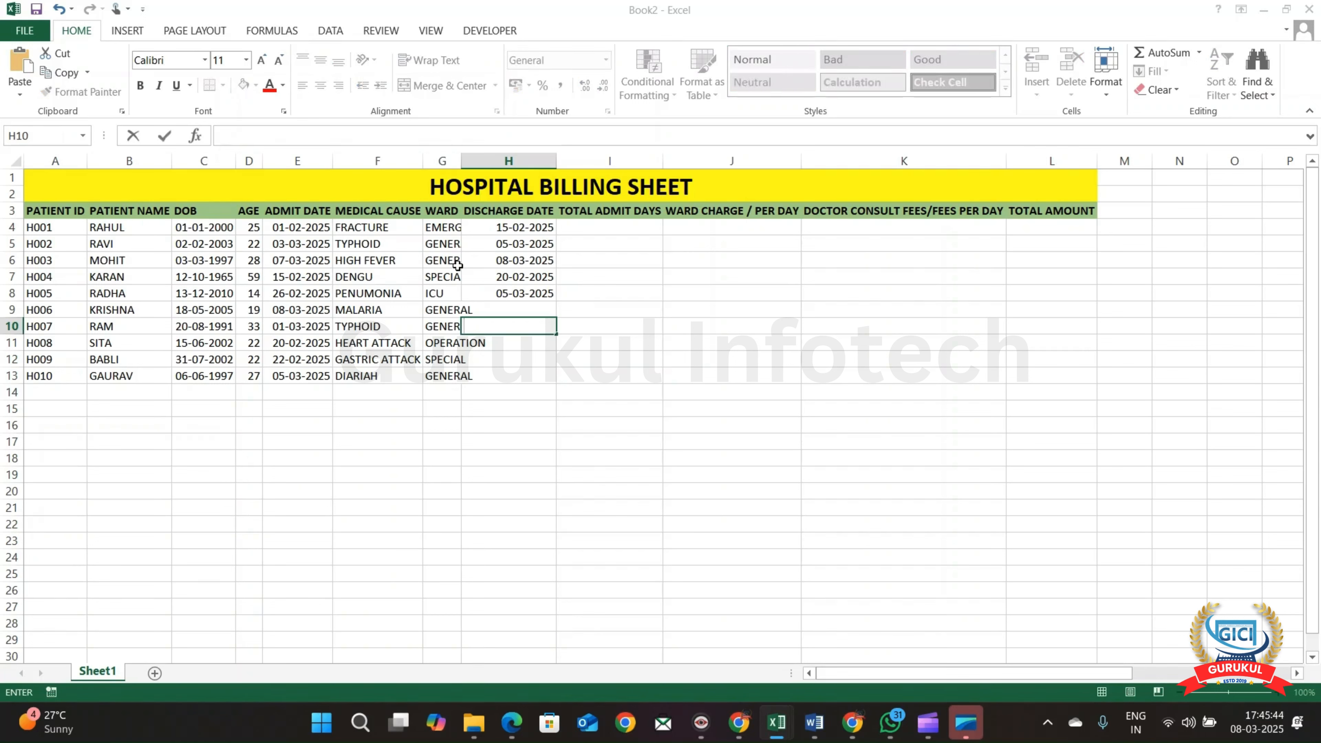
type("8/320")
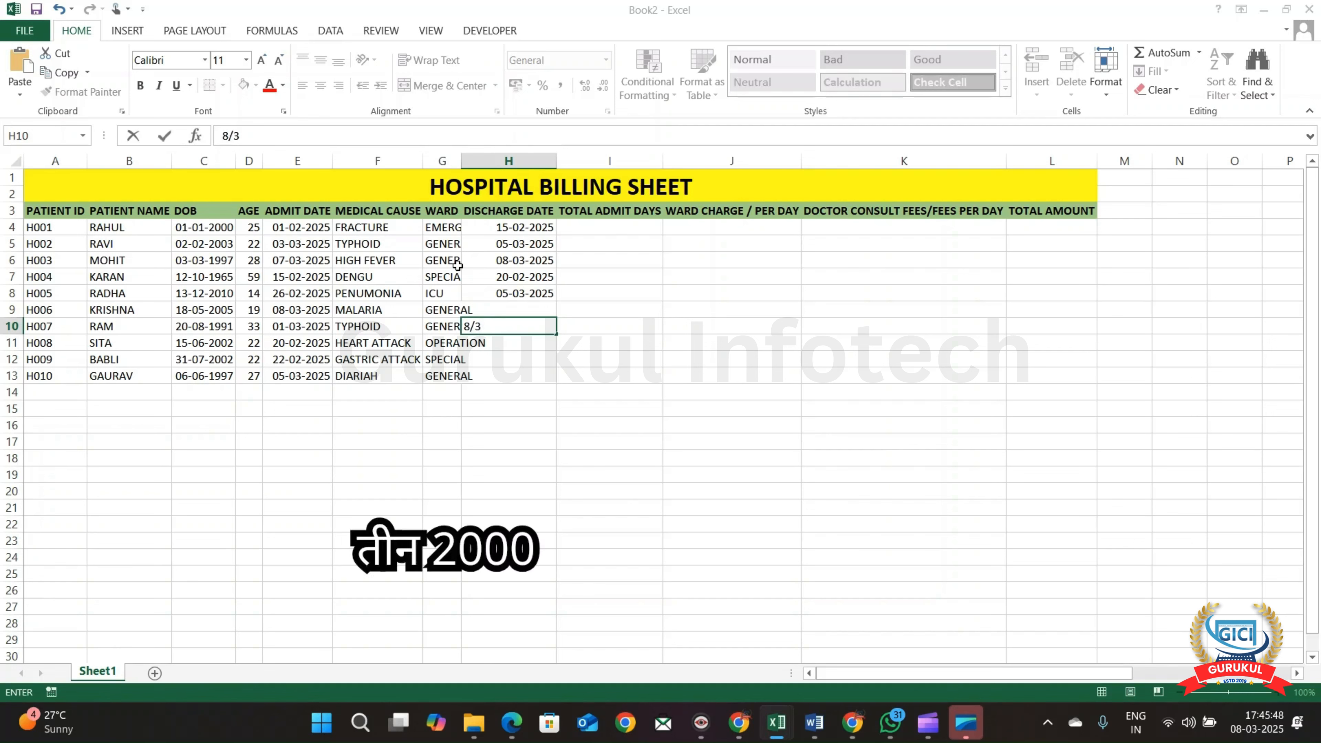
key("BackSpace")
key("BackSpace")
key("BackSpace")
type("3/20")
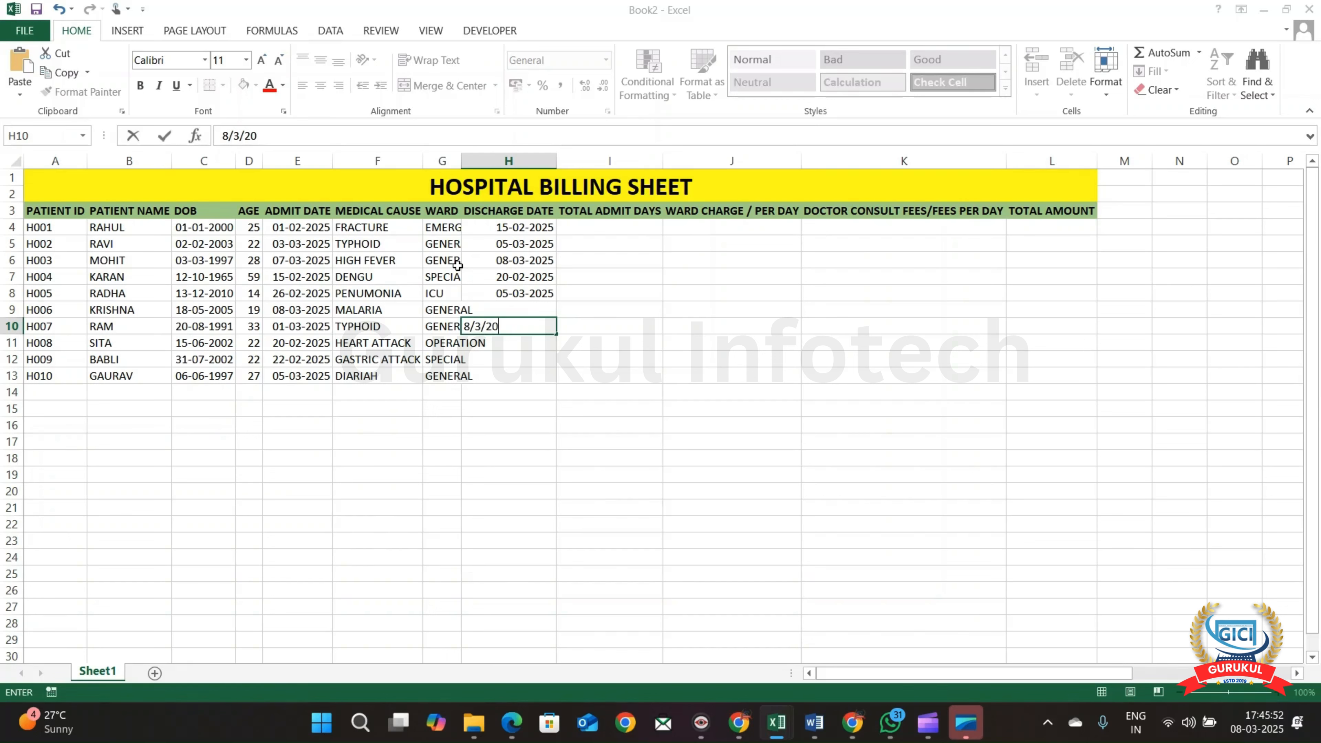
type("25")
key("Return")
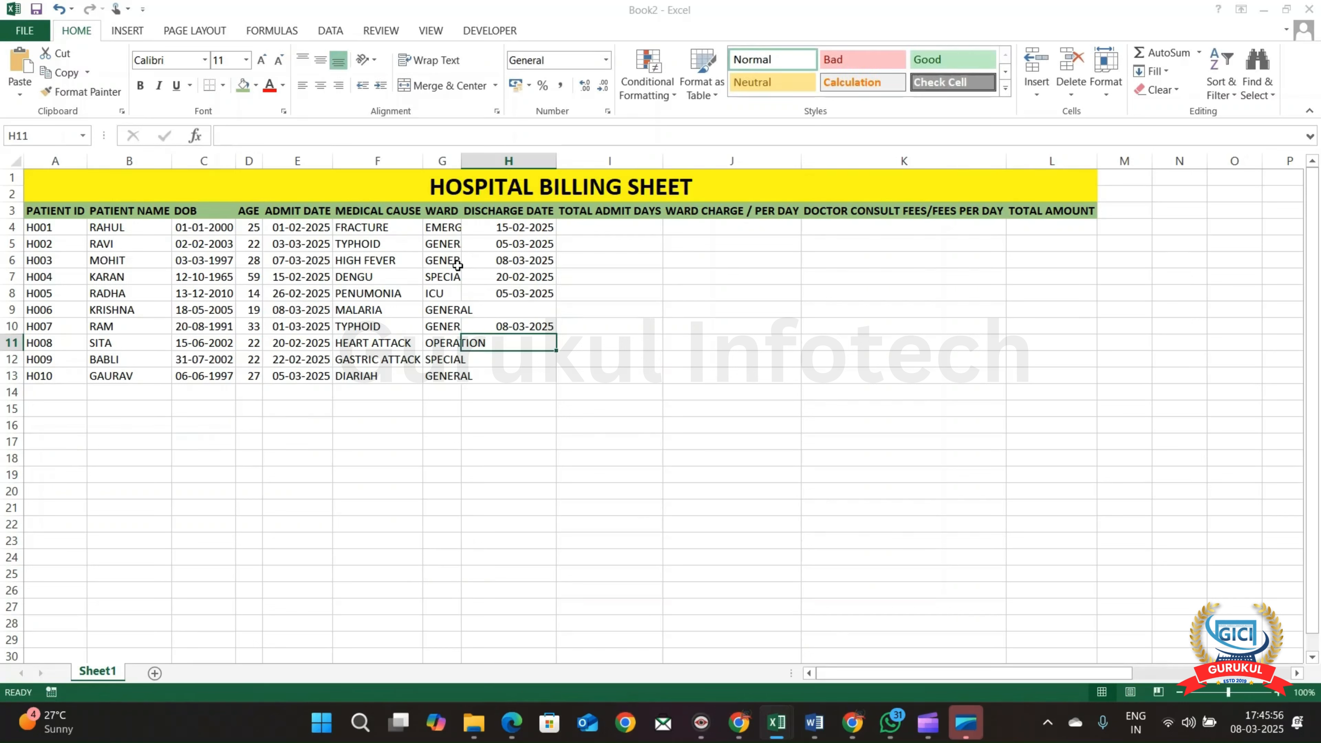
Enter the discharge dates 1/3/2025 in H11 and 25/2/2025 in H12
type("1/")
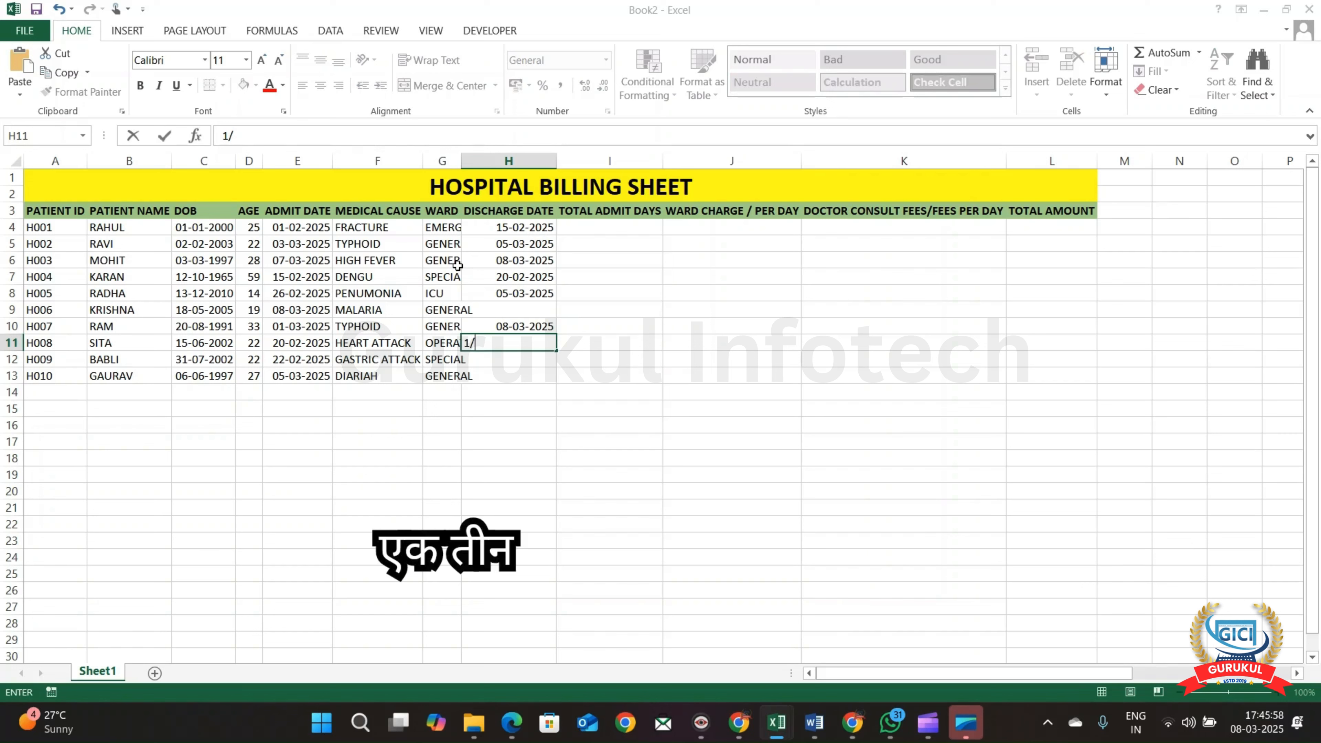
type("3/20")
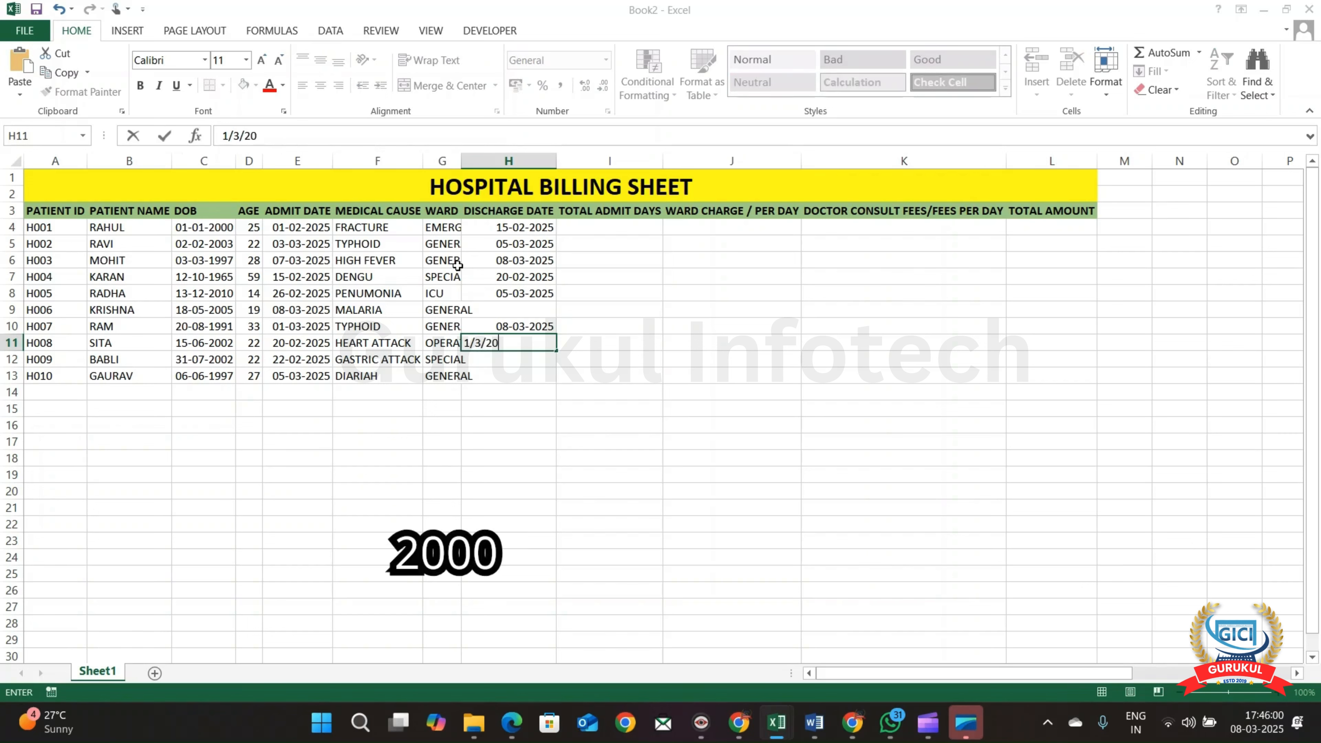
type("25")
key("Return")
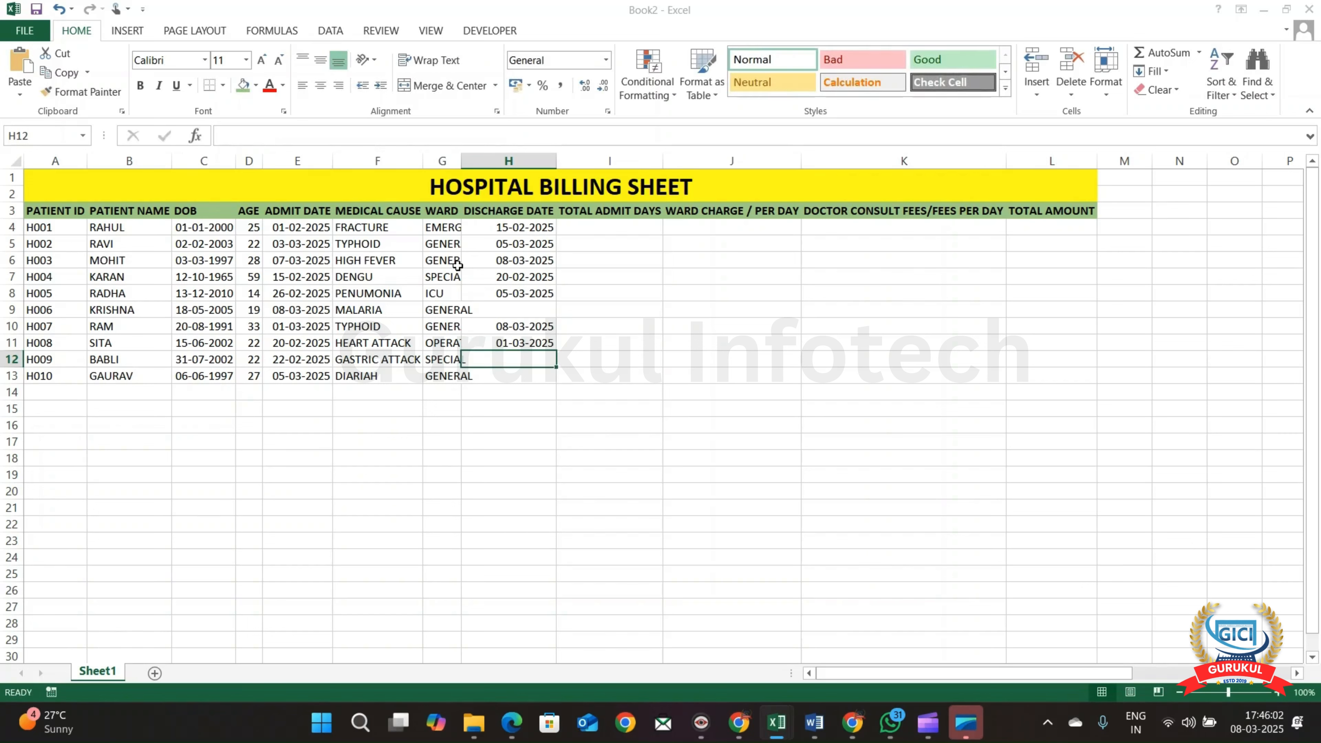
type("25")
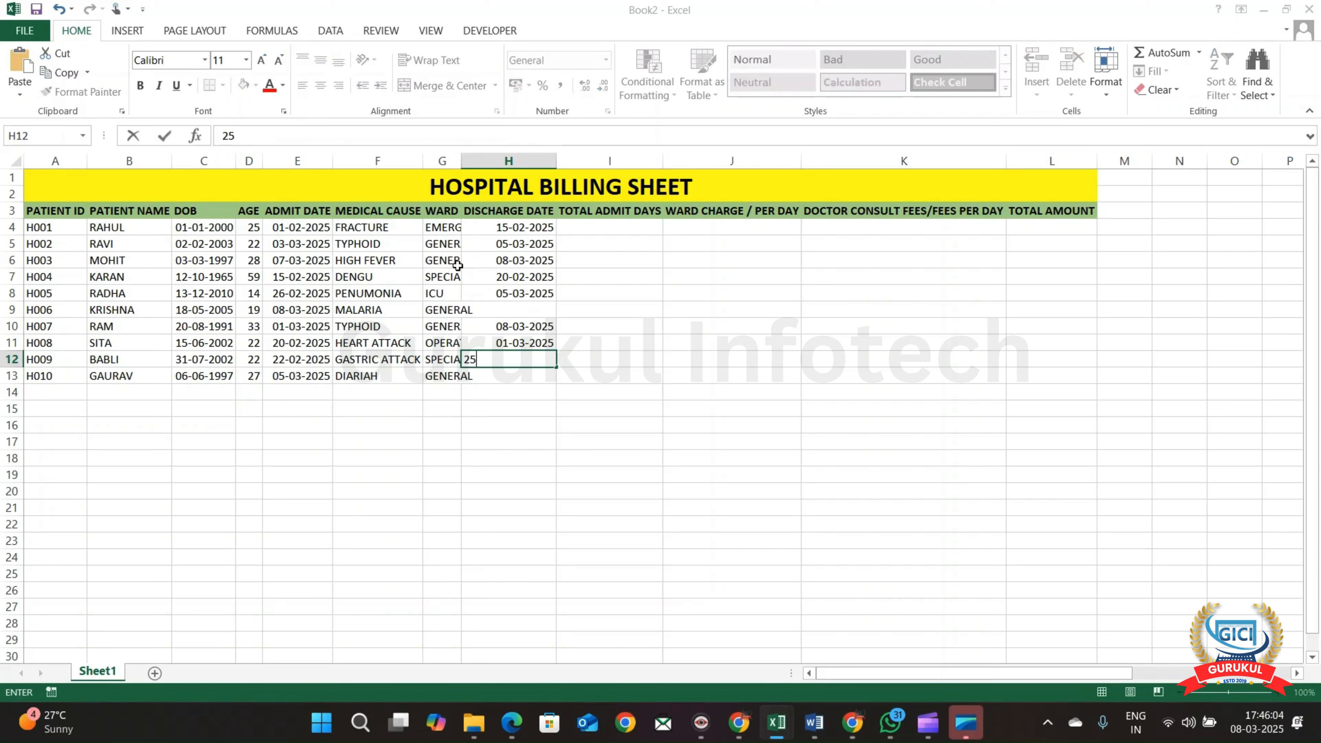
type("/2/2025")
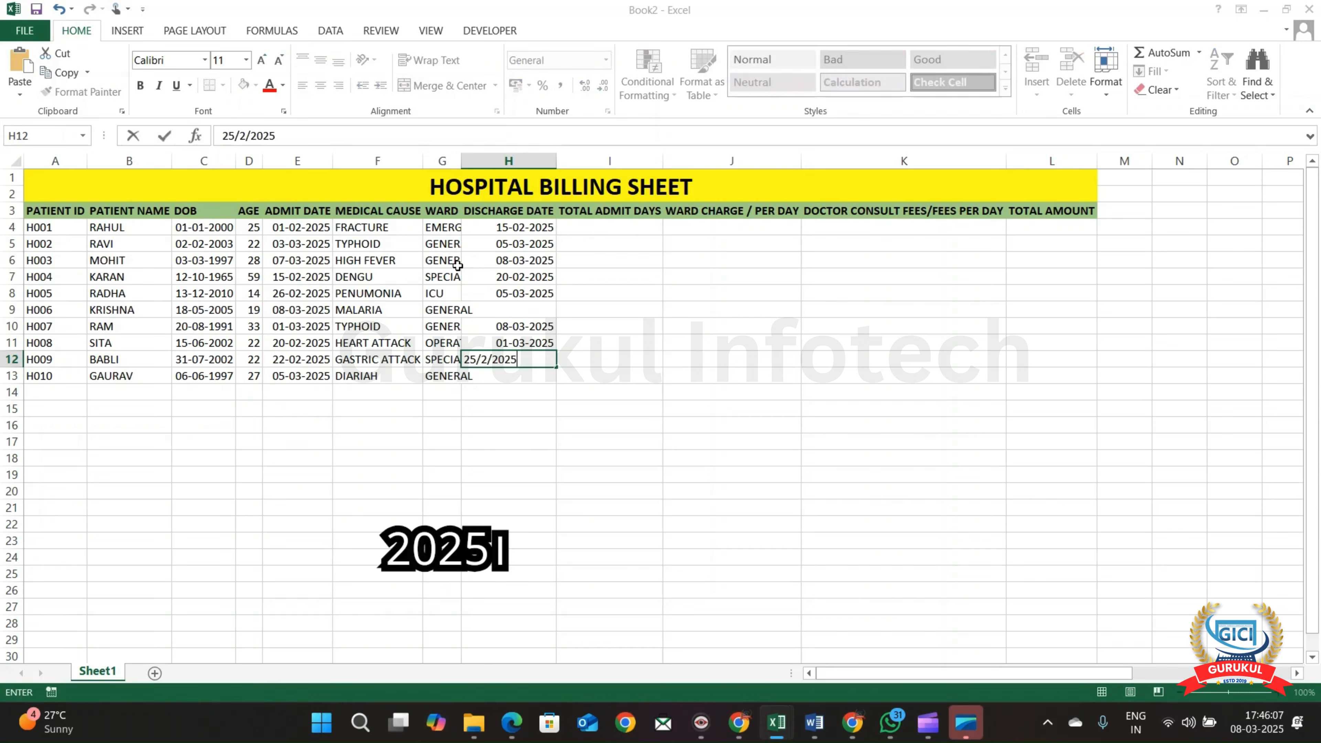
key("ctrl+Return")
key("Return")
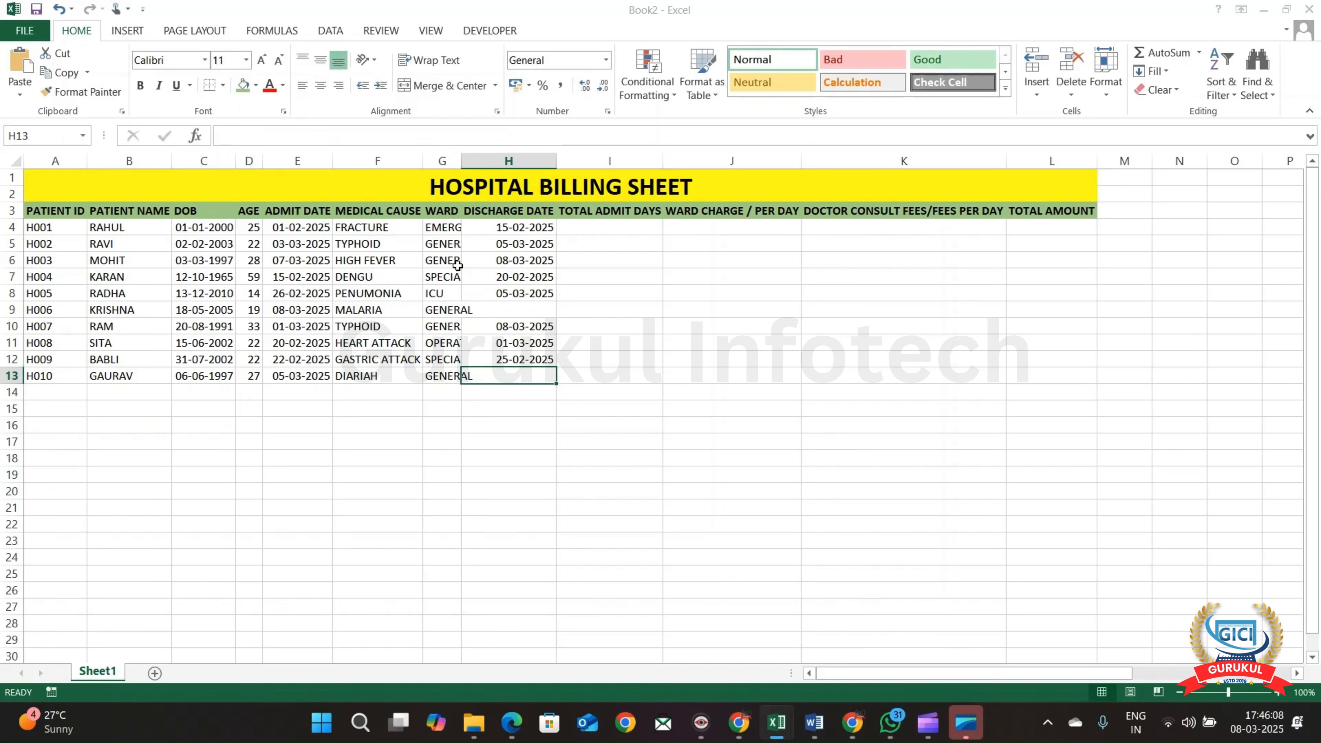
Enter the discharge date 7/3/2025 in H13 for the last patient
type("7/")
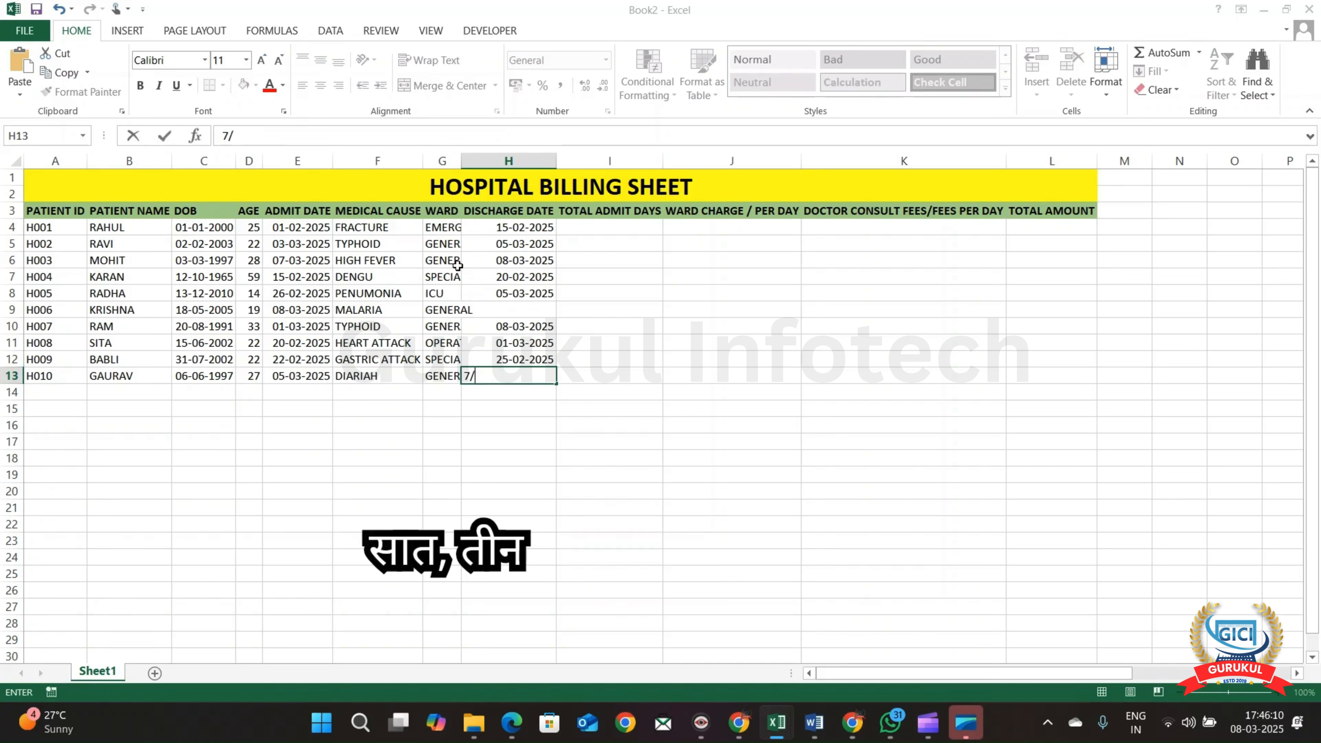
type("3/2025")
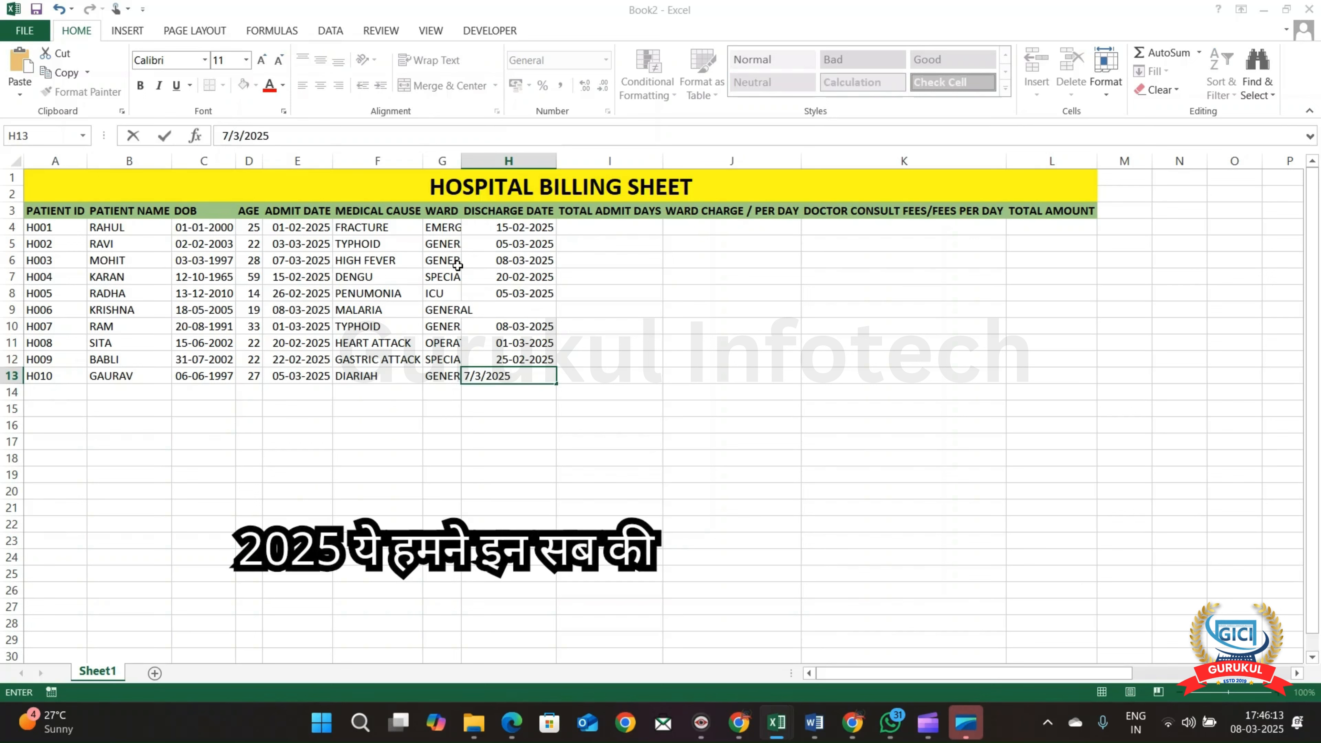
key("Return")
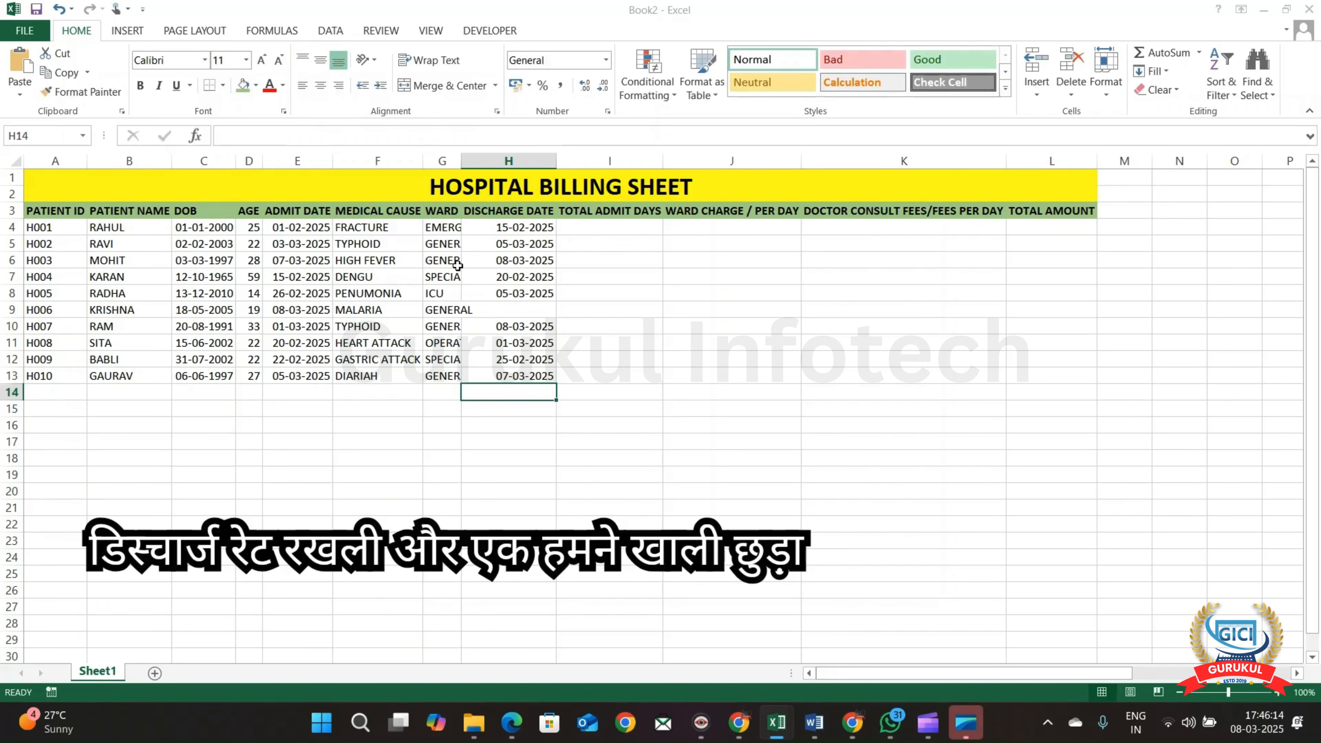
key("Up")
key("Up")
key("Up")
key("Up")
key("Up")
key("Up")
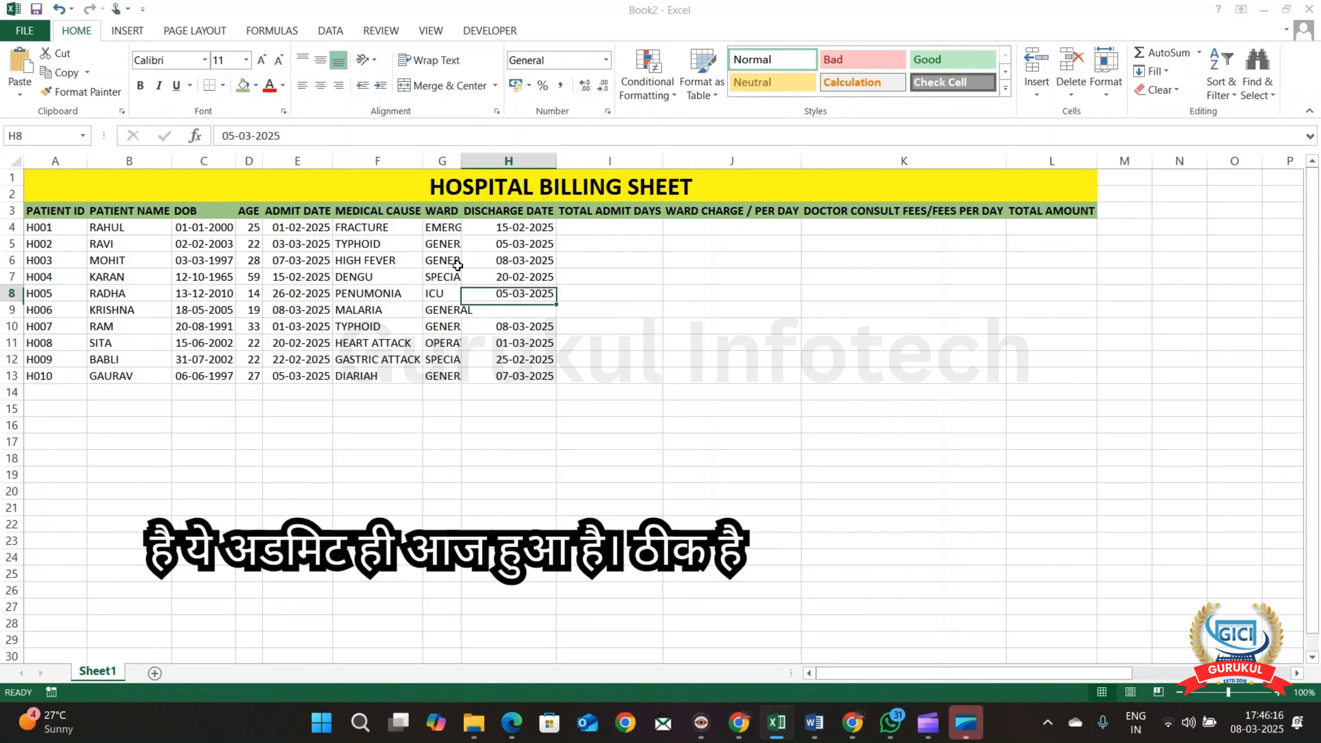
Review the MALARIA patient's record in row 9, including the ward and the blank discharge date
key("Left")
key("Left")
key("Left")
key("Left")
key("Down")
key("Right")
key("Right")
key("Right")
key("Right")
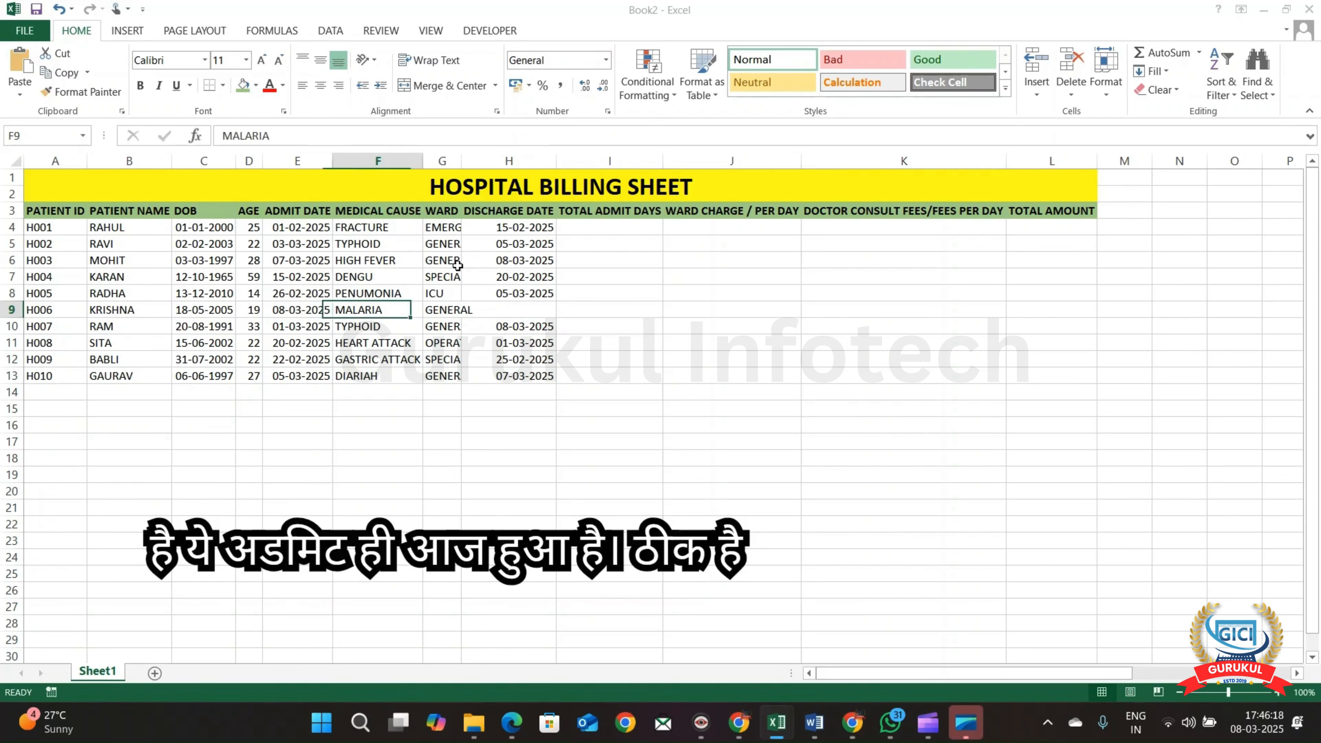
key("Left")
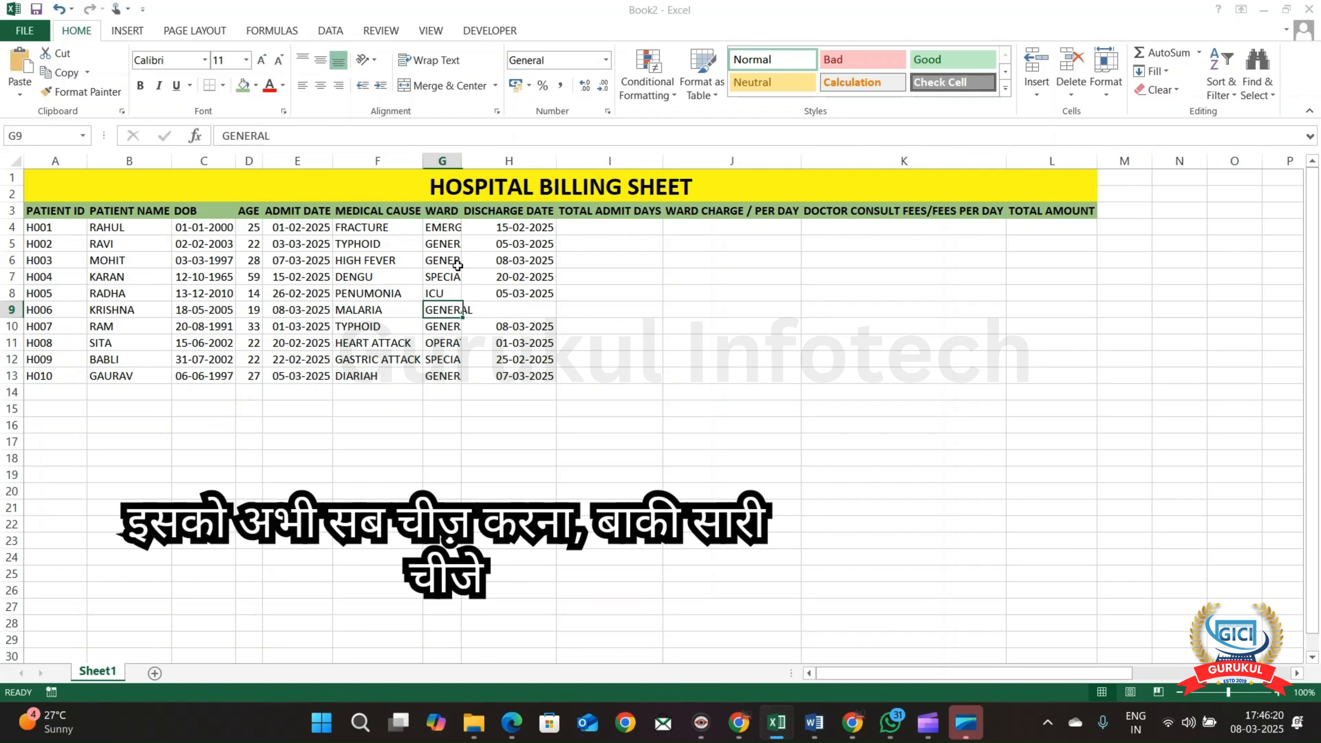
key("Right")
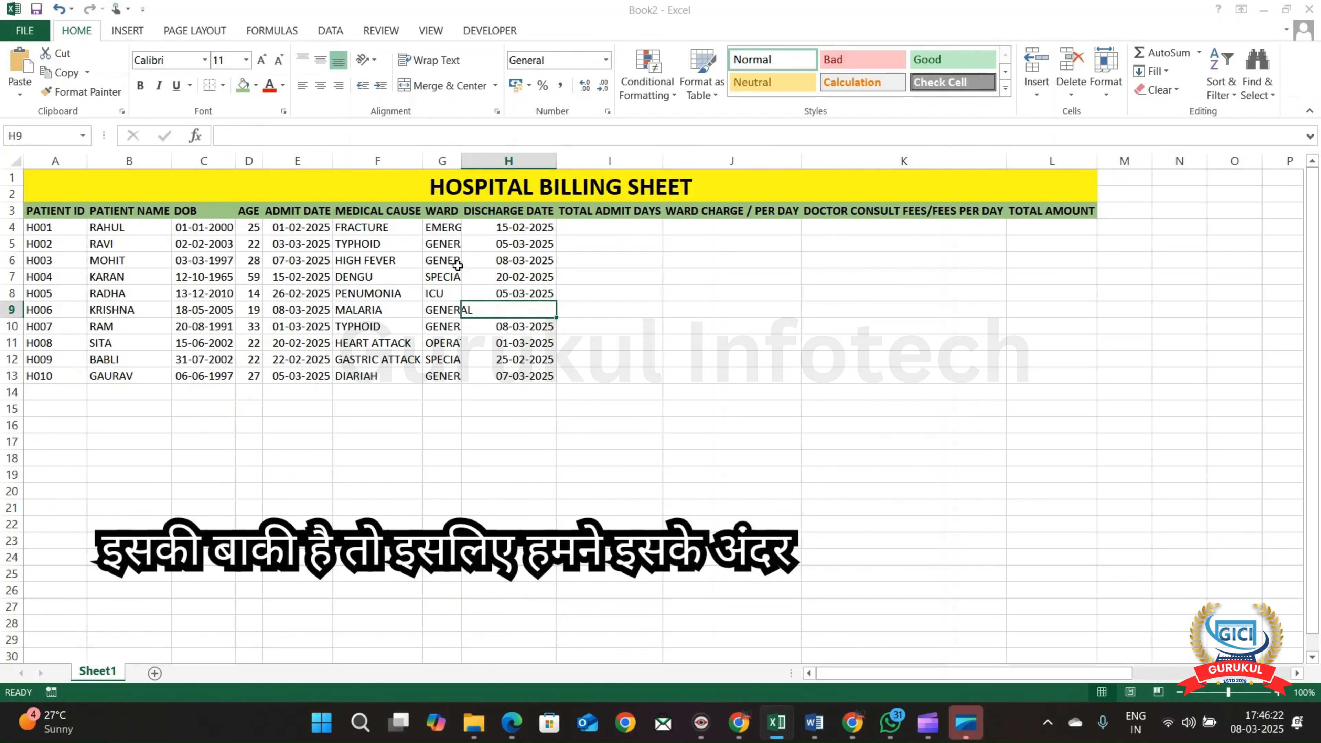
Calculate the first patient's total admit days in I4 with the formula =(H4-E4)+1
key("Up")
key("Right")
key("Right")
key("Up")
key("Up")
key("Up")
key("Up")
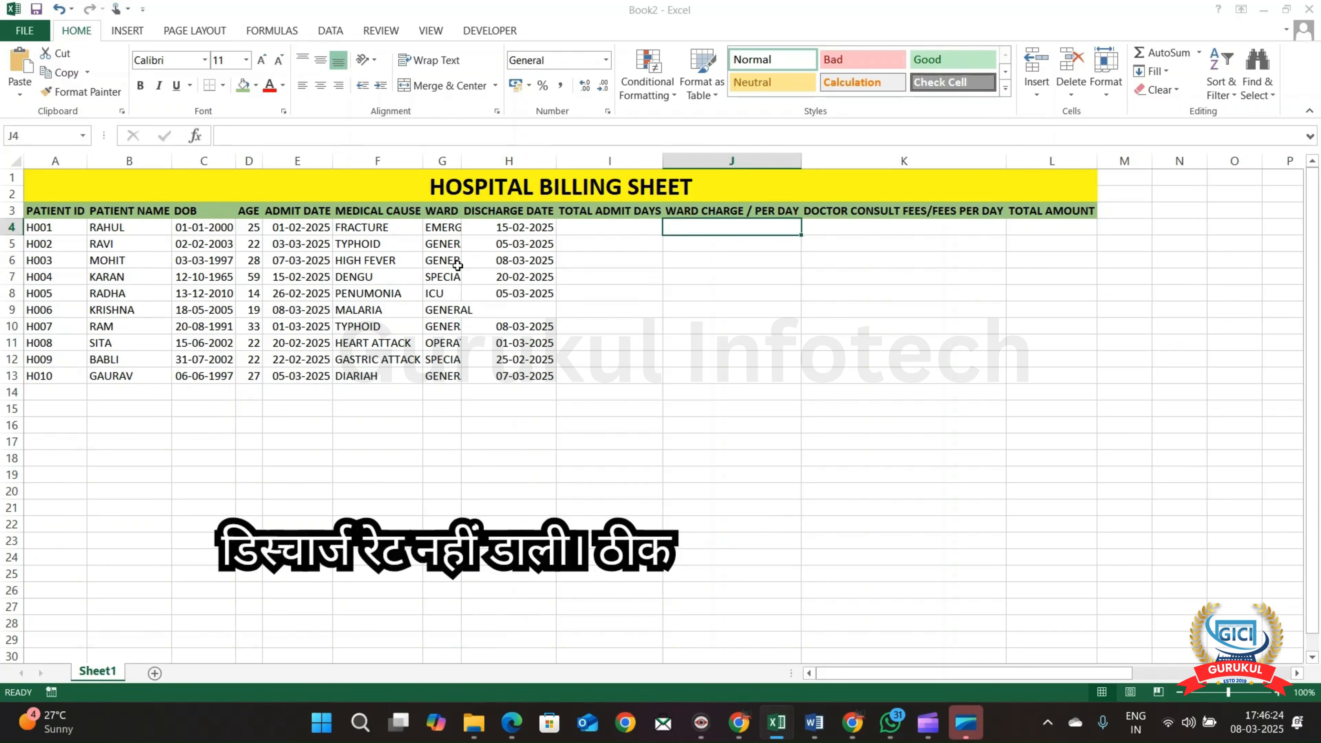
key("Left")
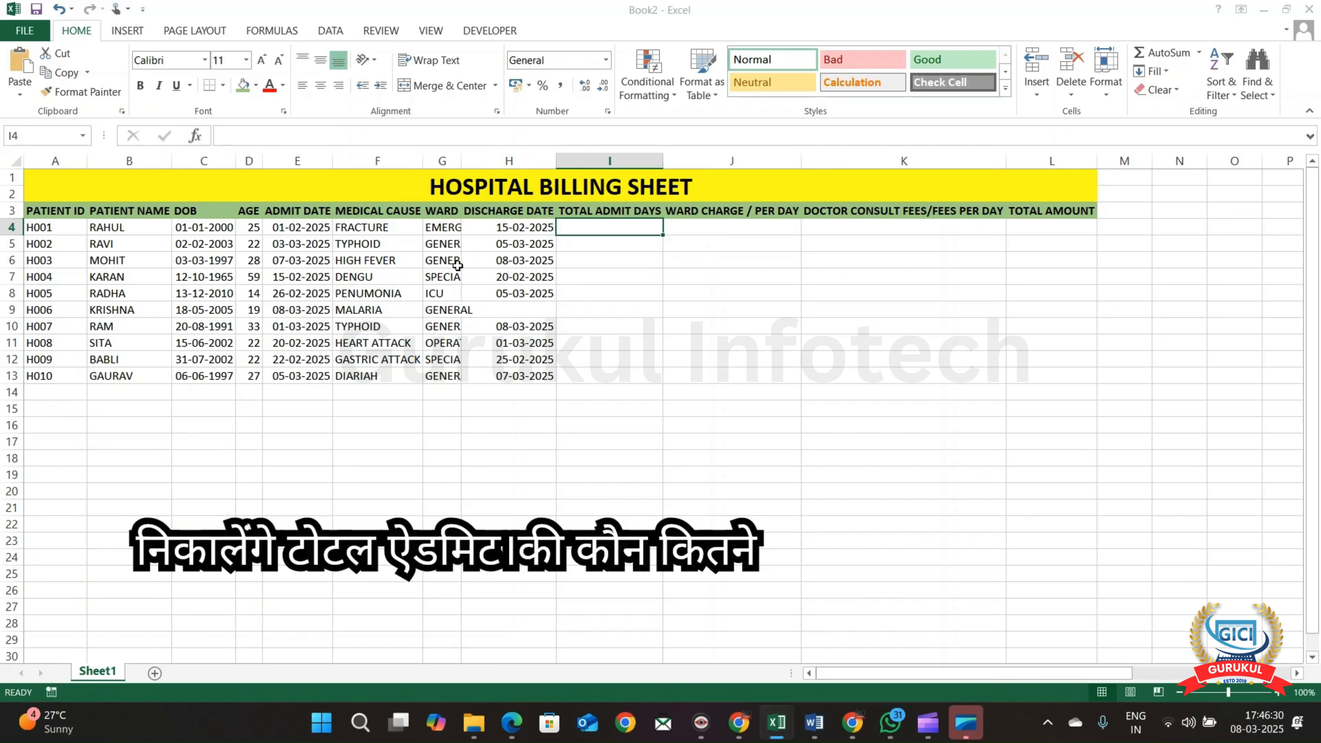
type("=")
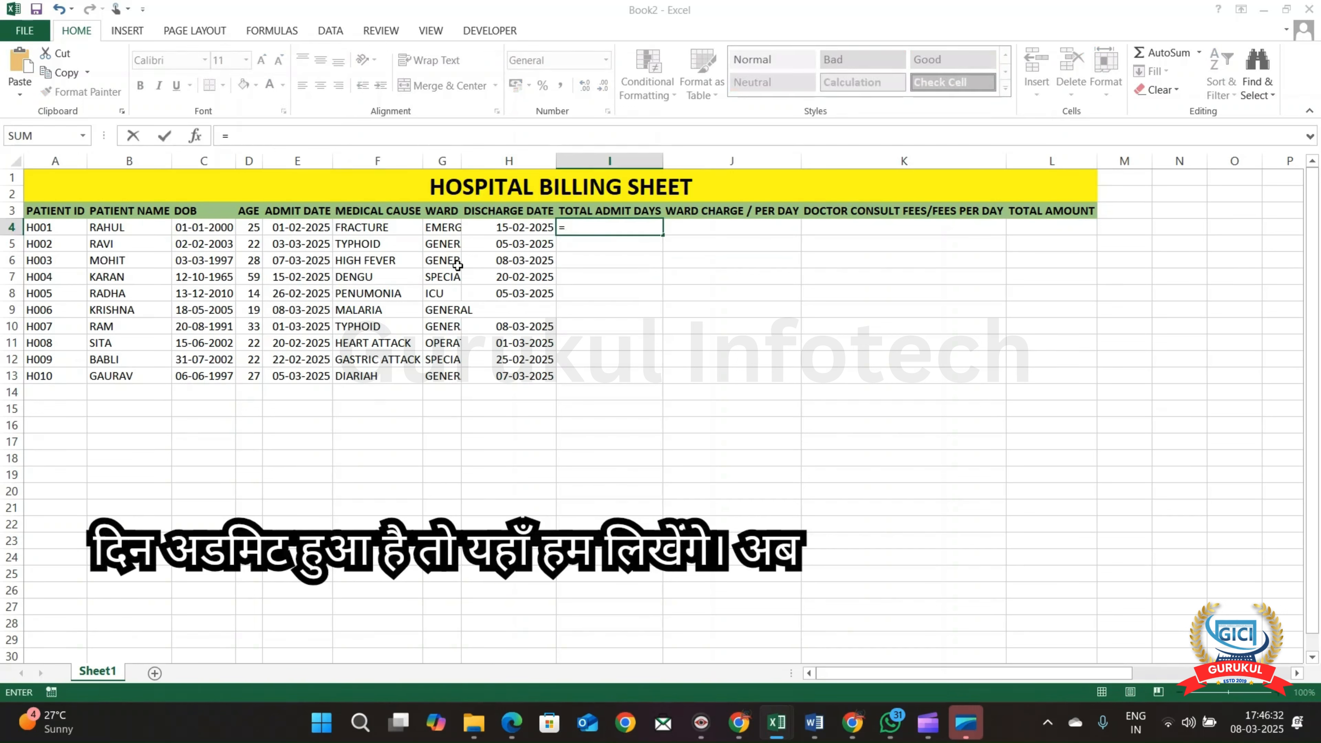
key("Left")
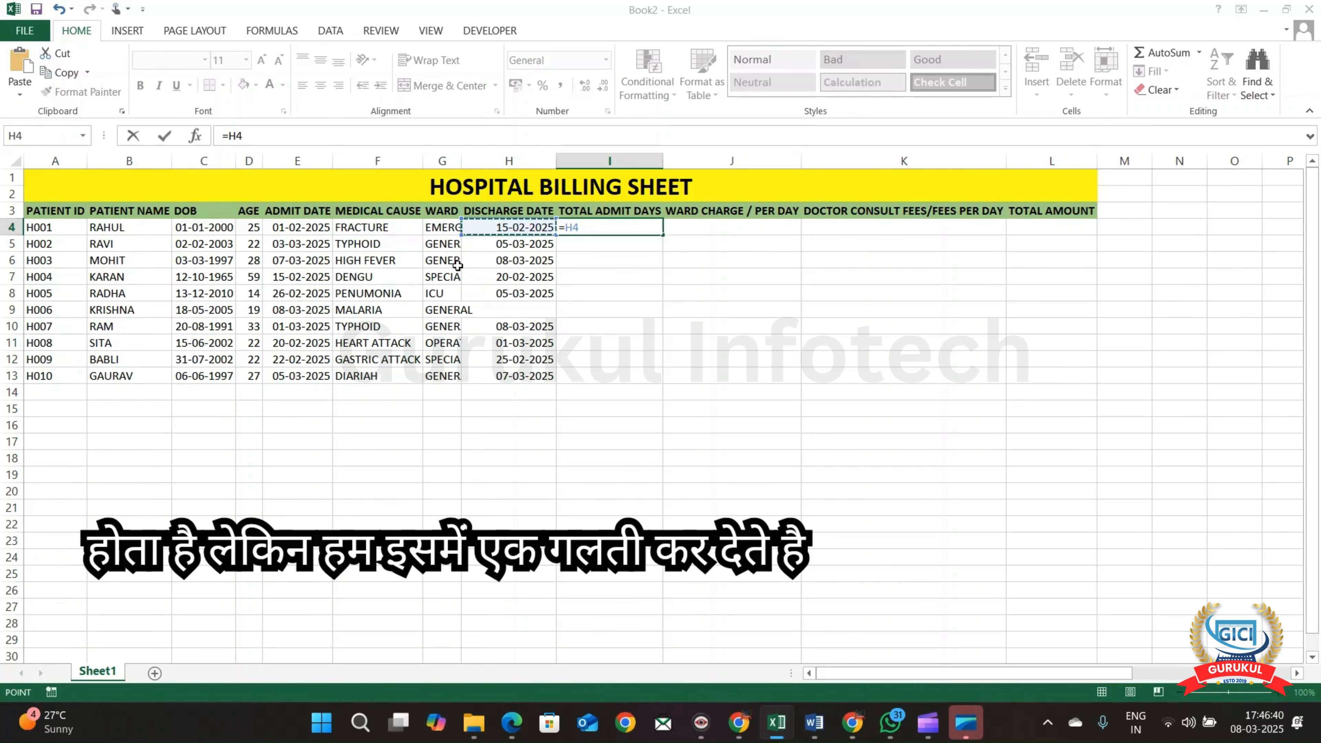
key("BackSpace")
key("BackSpace")
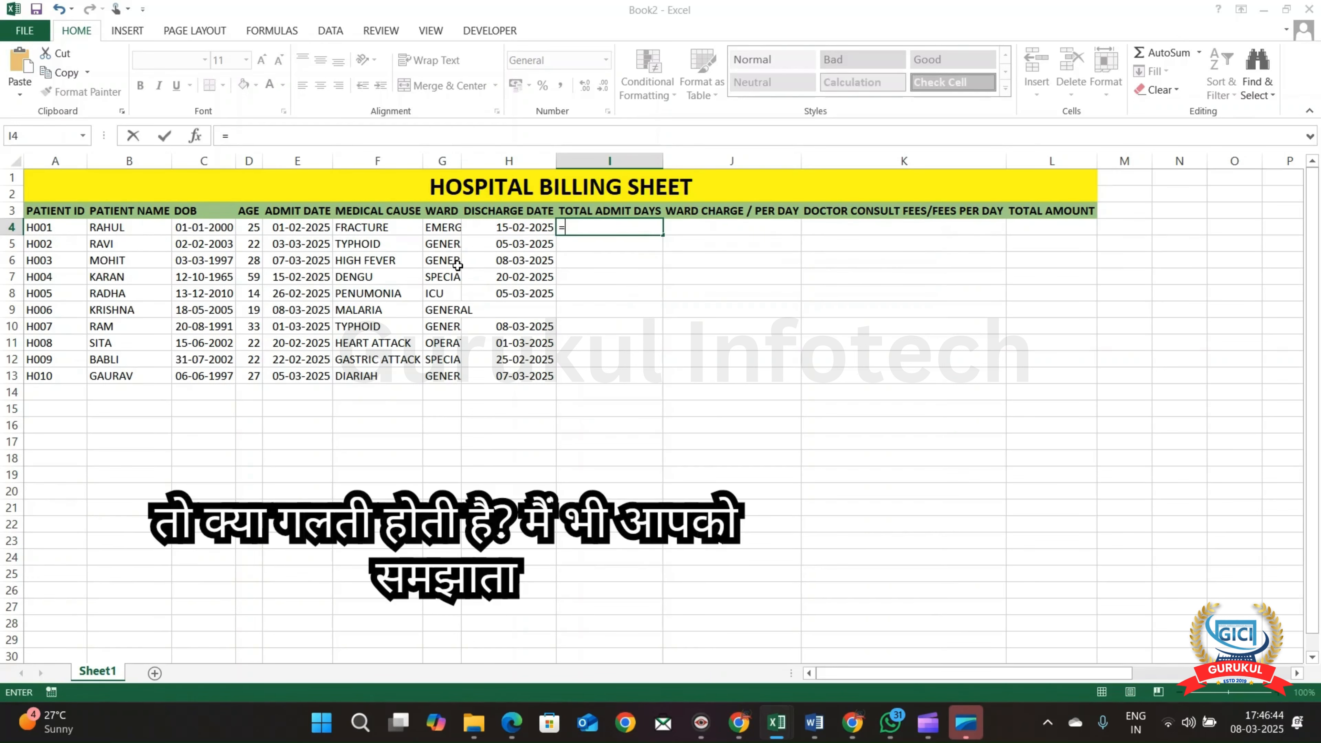
type("(")
key("Left")
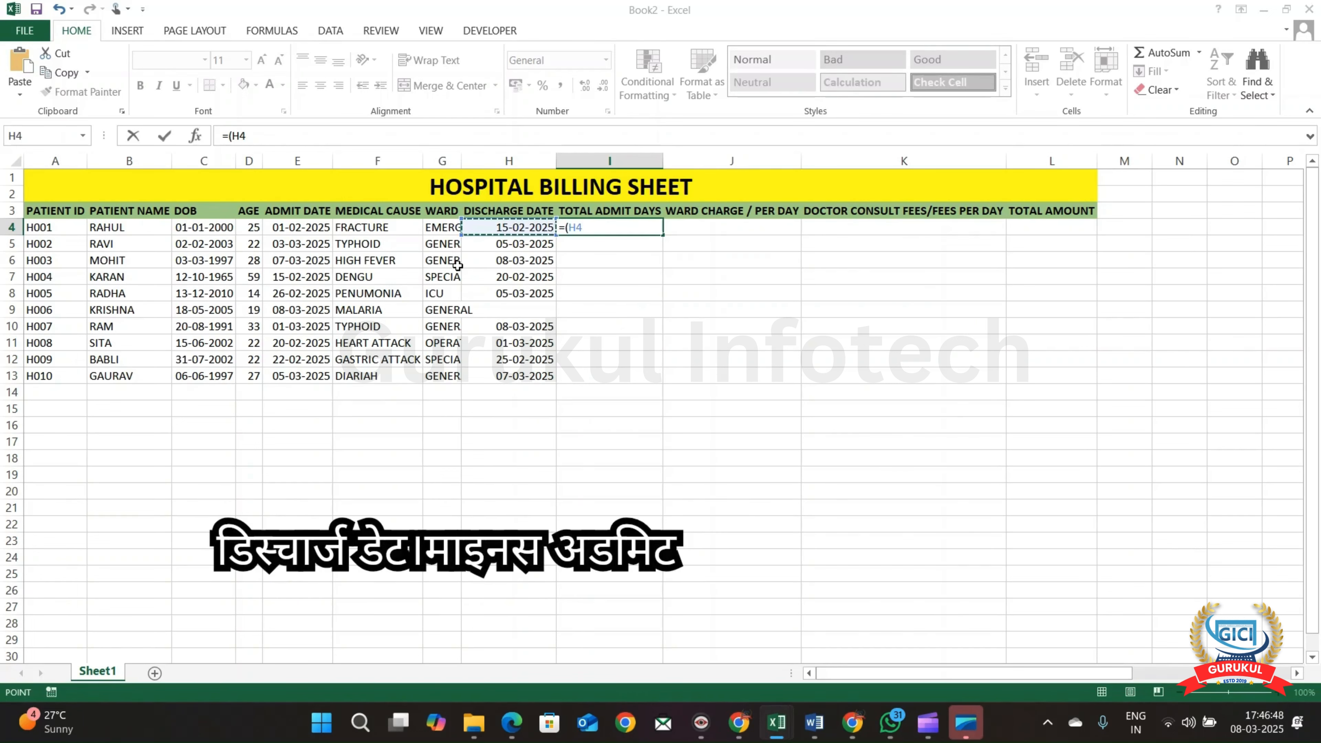
type("-")
key("Left")
key("Left")
key("Left")
key("Left")
key("Left")
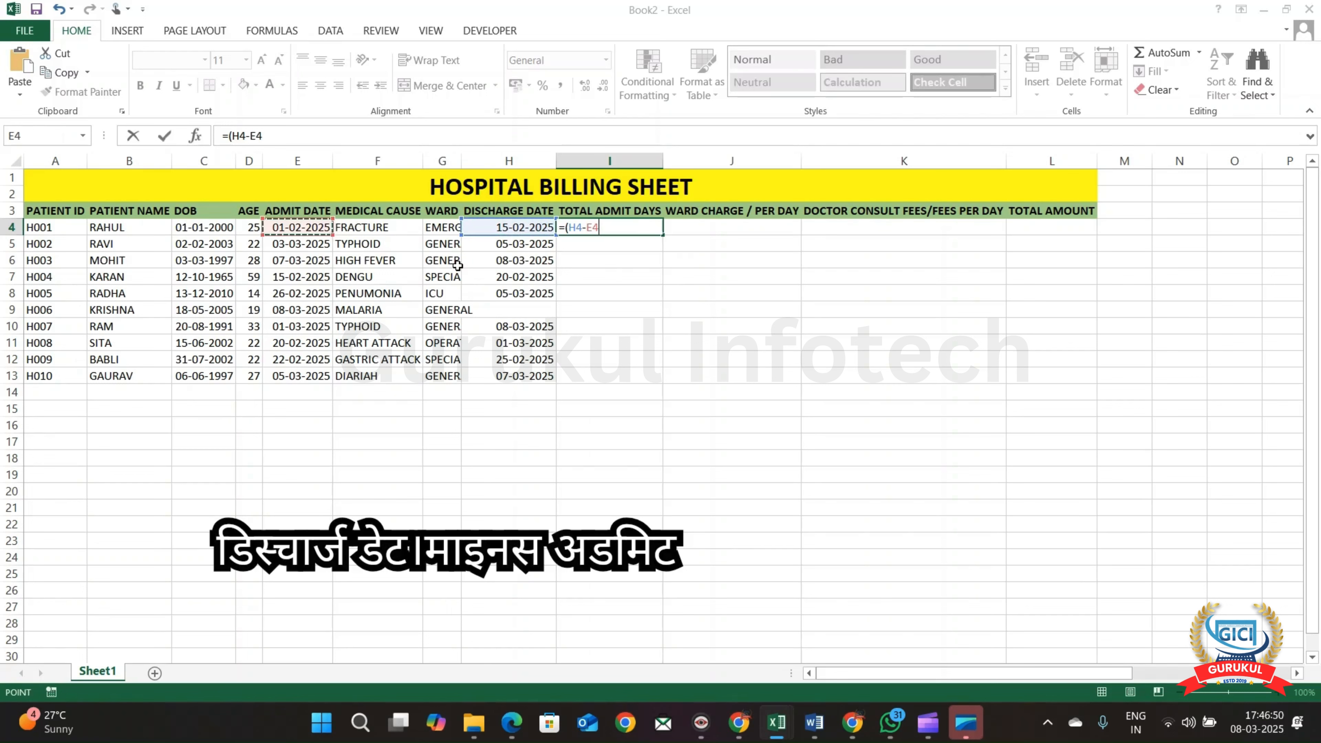
key("Right")
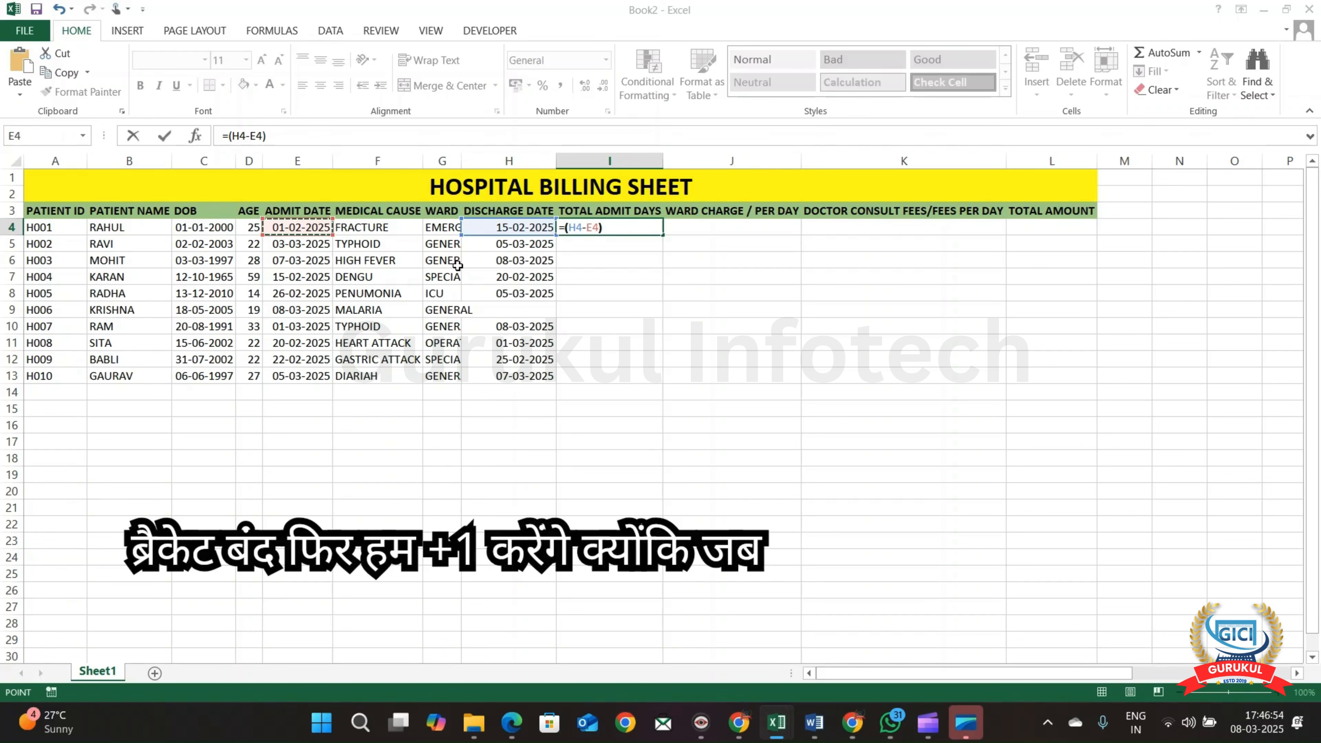
type(")+")
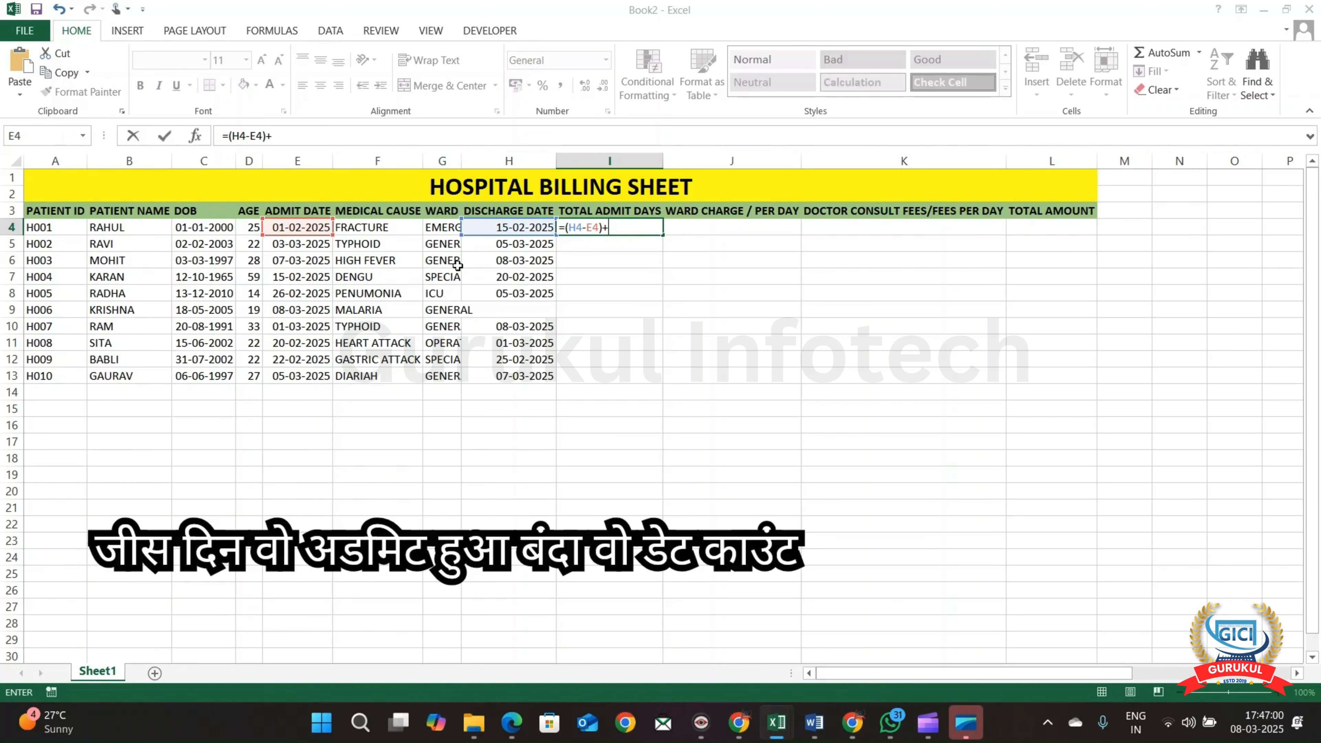
type("1")
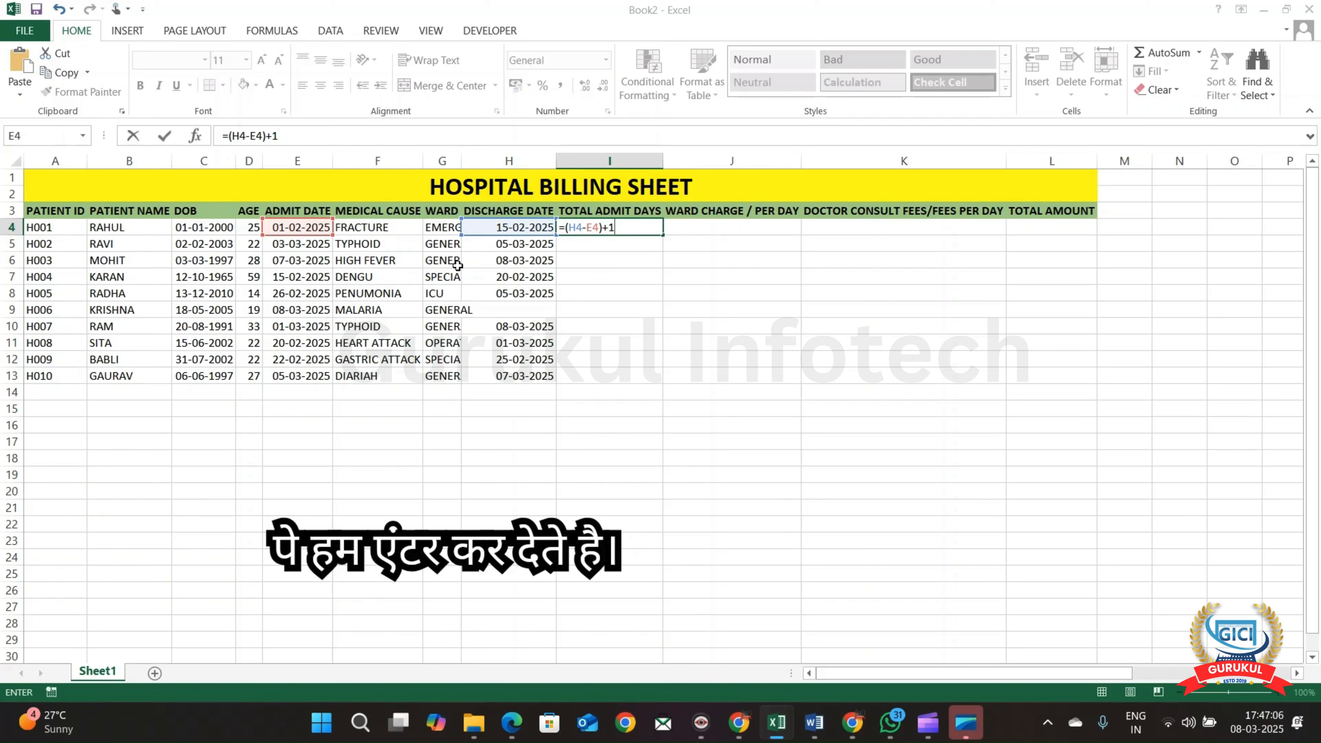
key("Return")
key("Return")
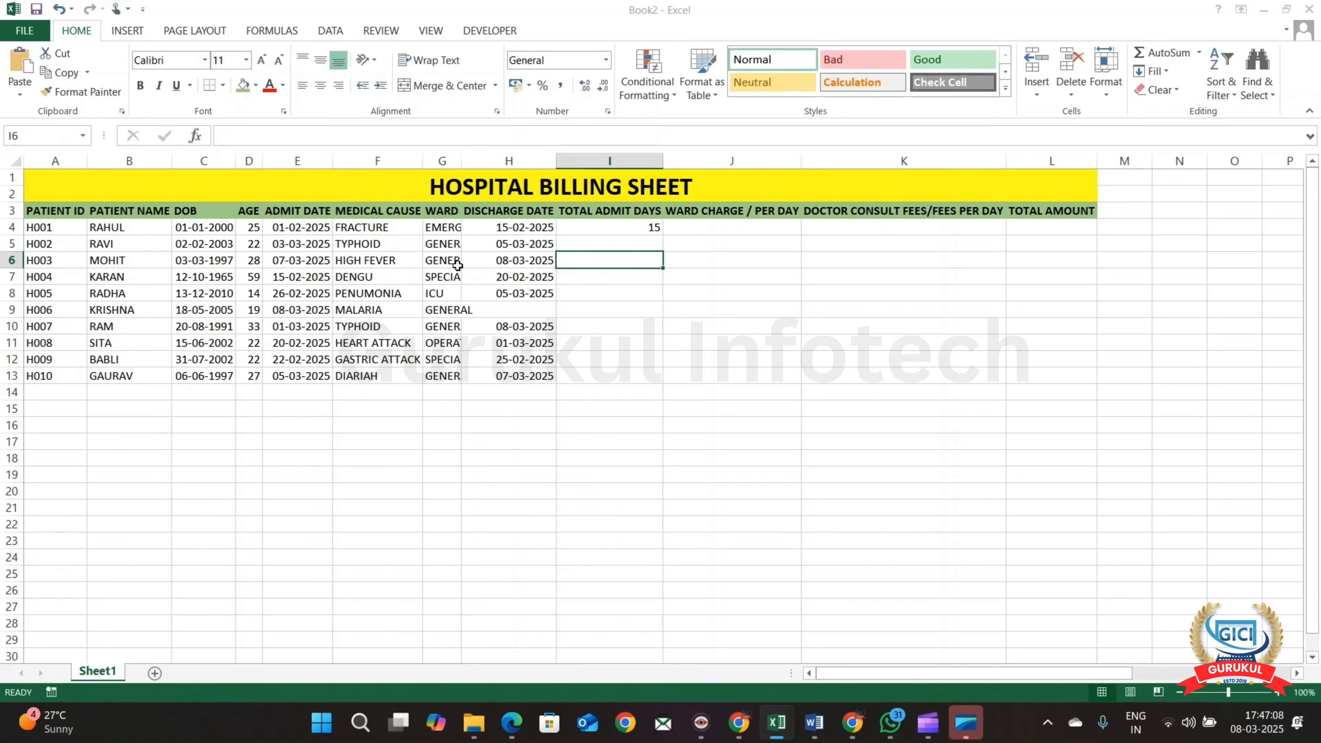
Fill the total admit days formula from I4 down to I13 for the remaining patients
key("Up")
key("Up")
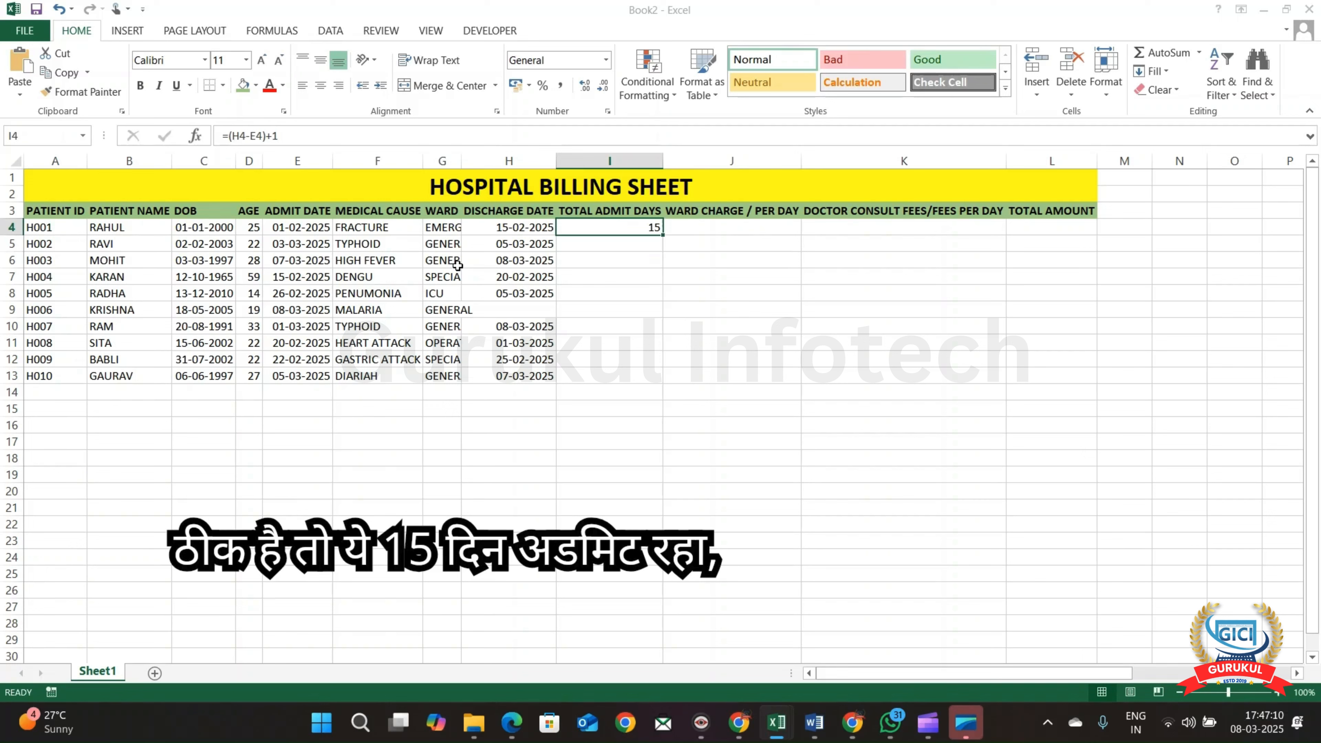
key("Down")
key("Up")
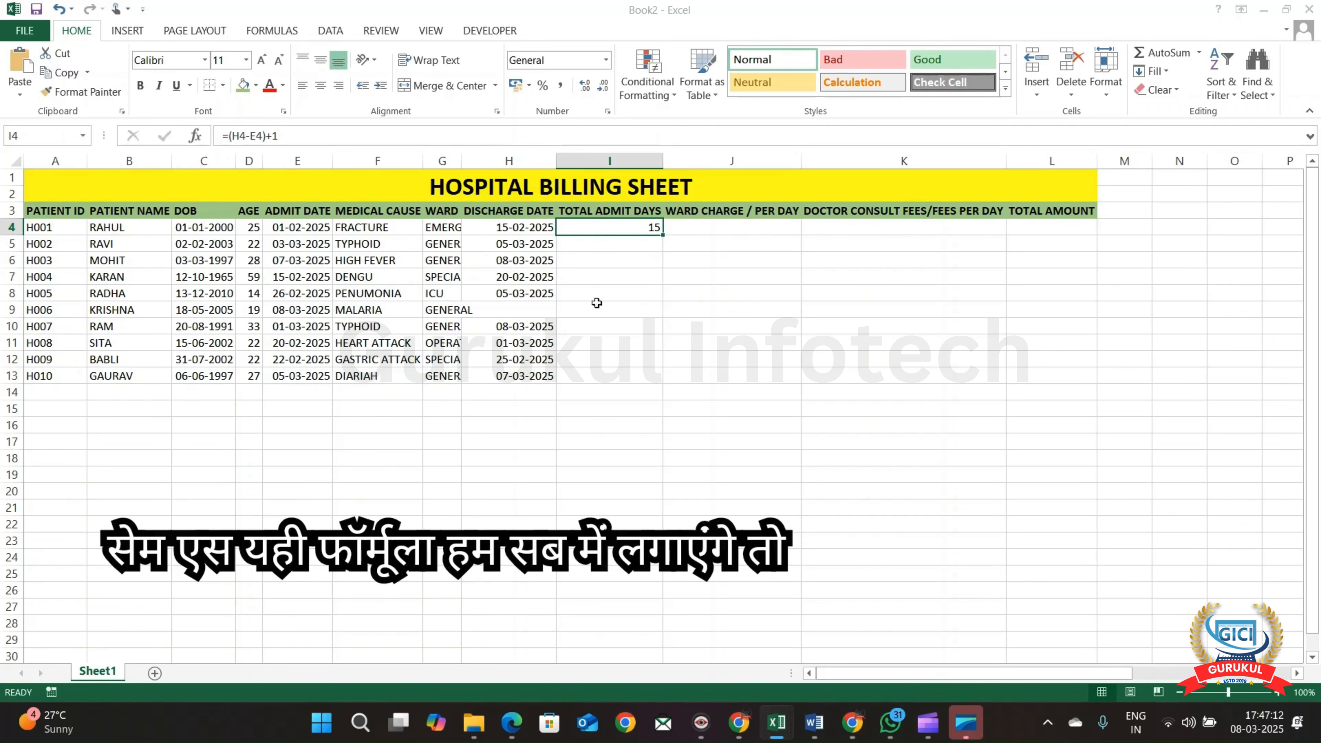
left_click_drag(661, 238, 636, 383)
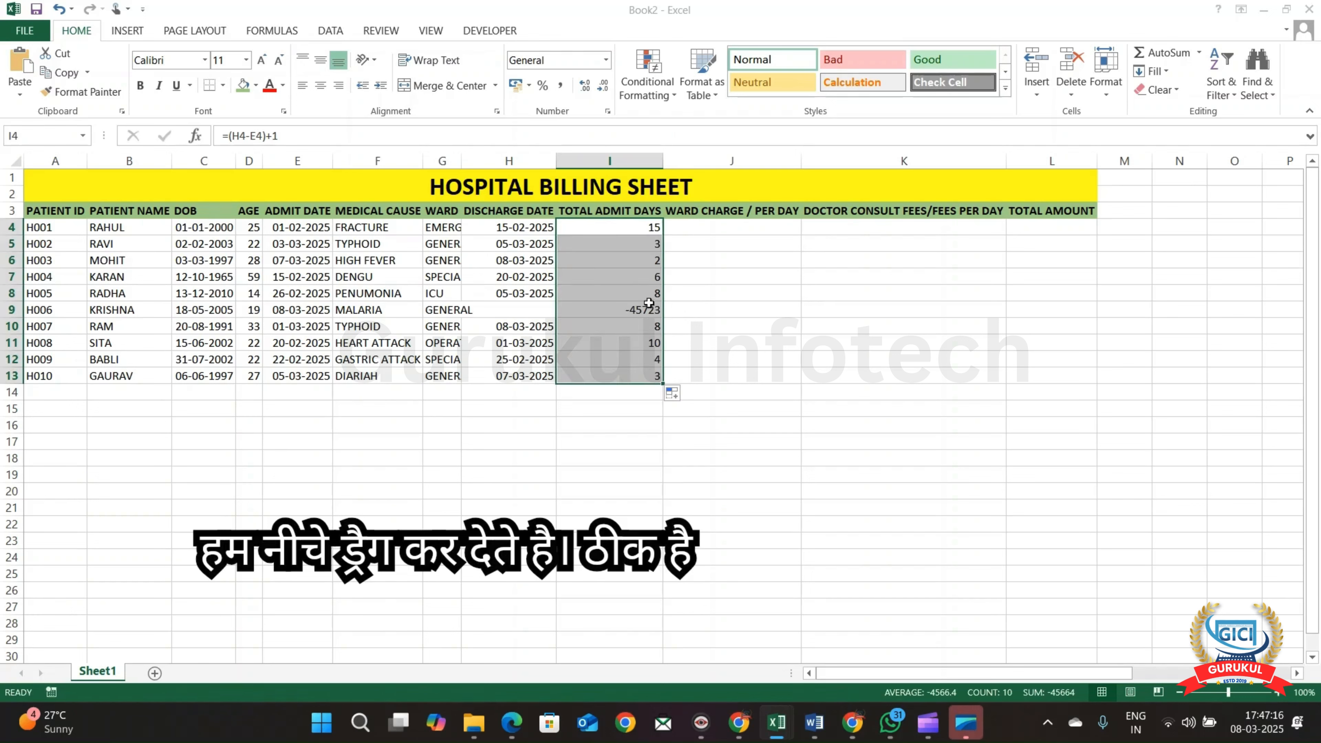
Clear the total admit days formula in I9 for the MALARIA patient without a discharge date
left_click(642, 312)
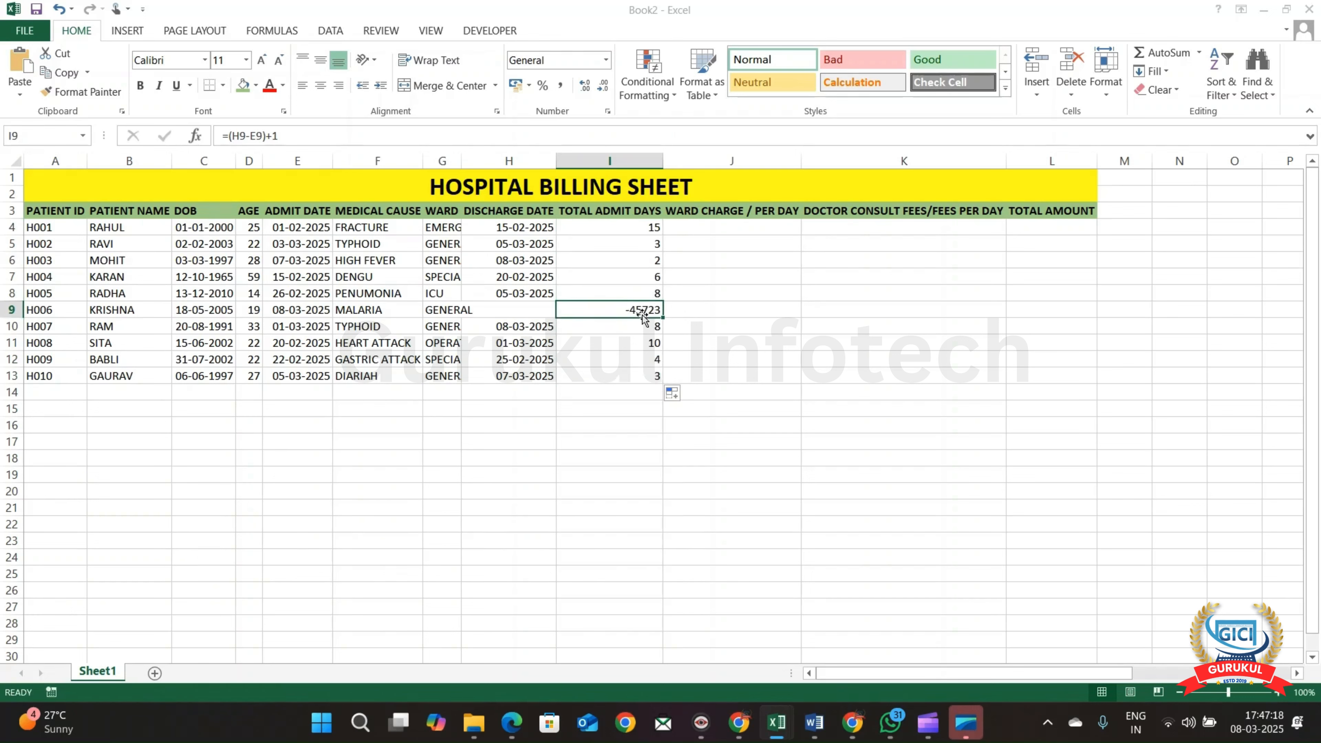
key("Delete")
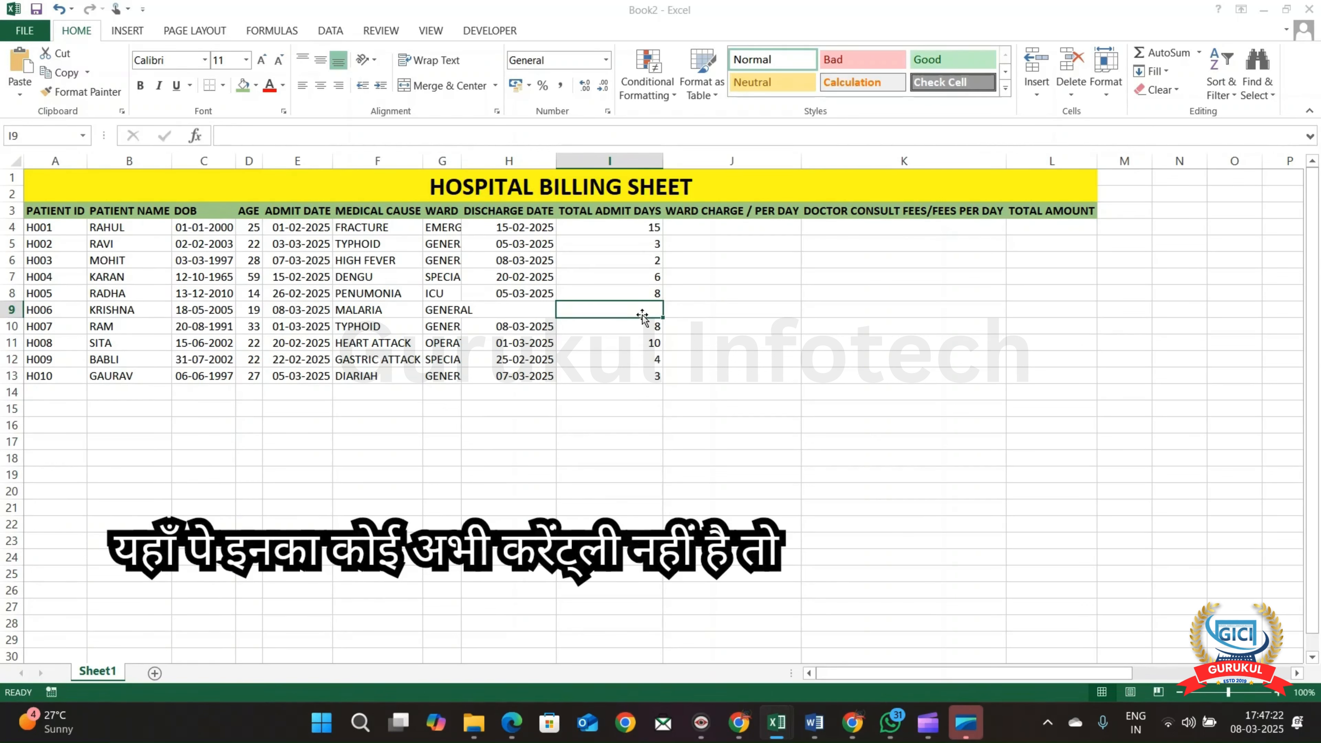
key("Up")
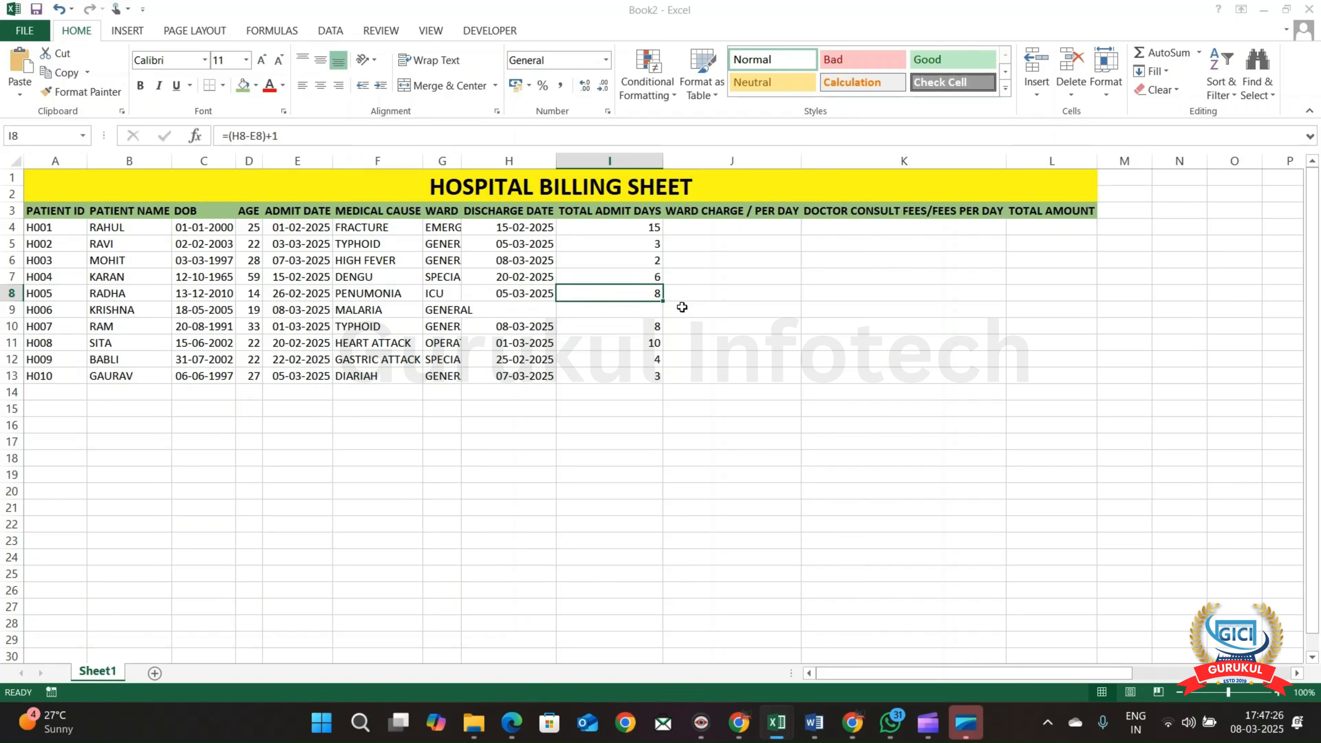
left_click(507, 309)
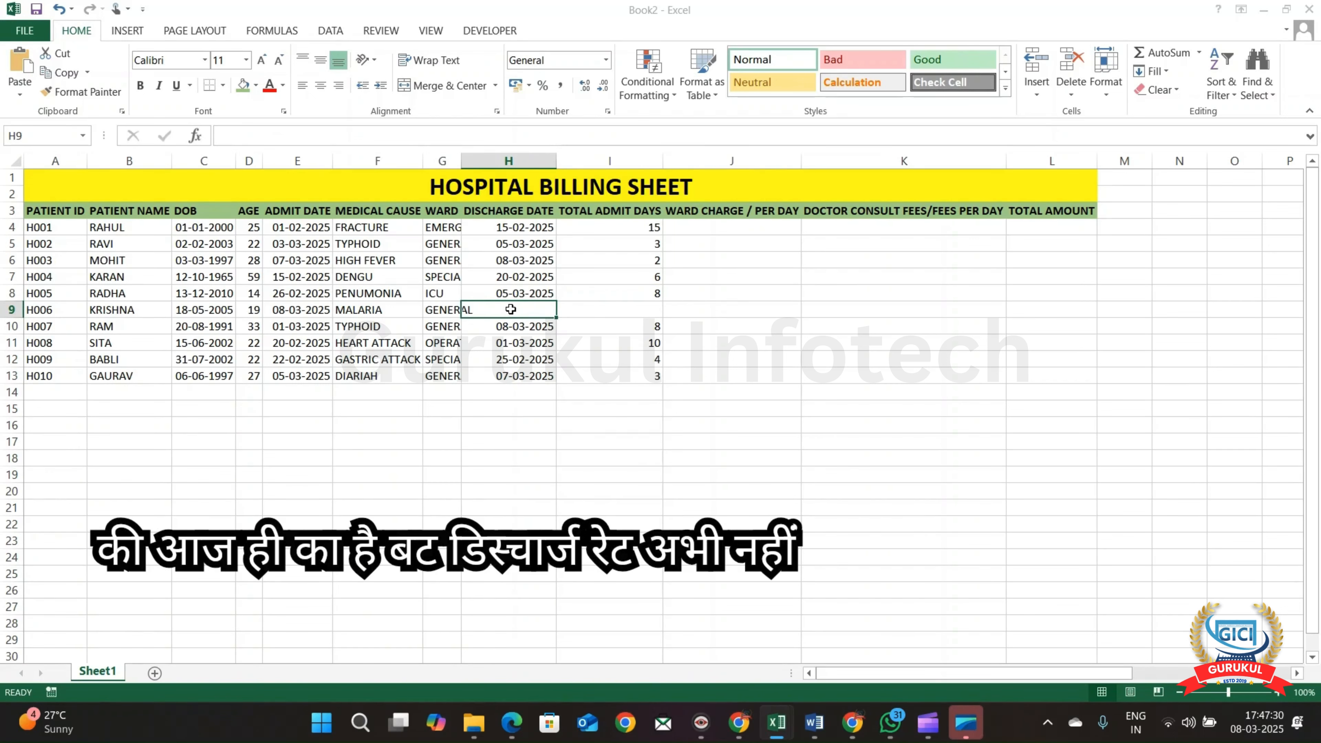
key("Right")
key("Right")
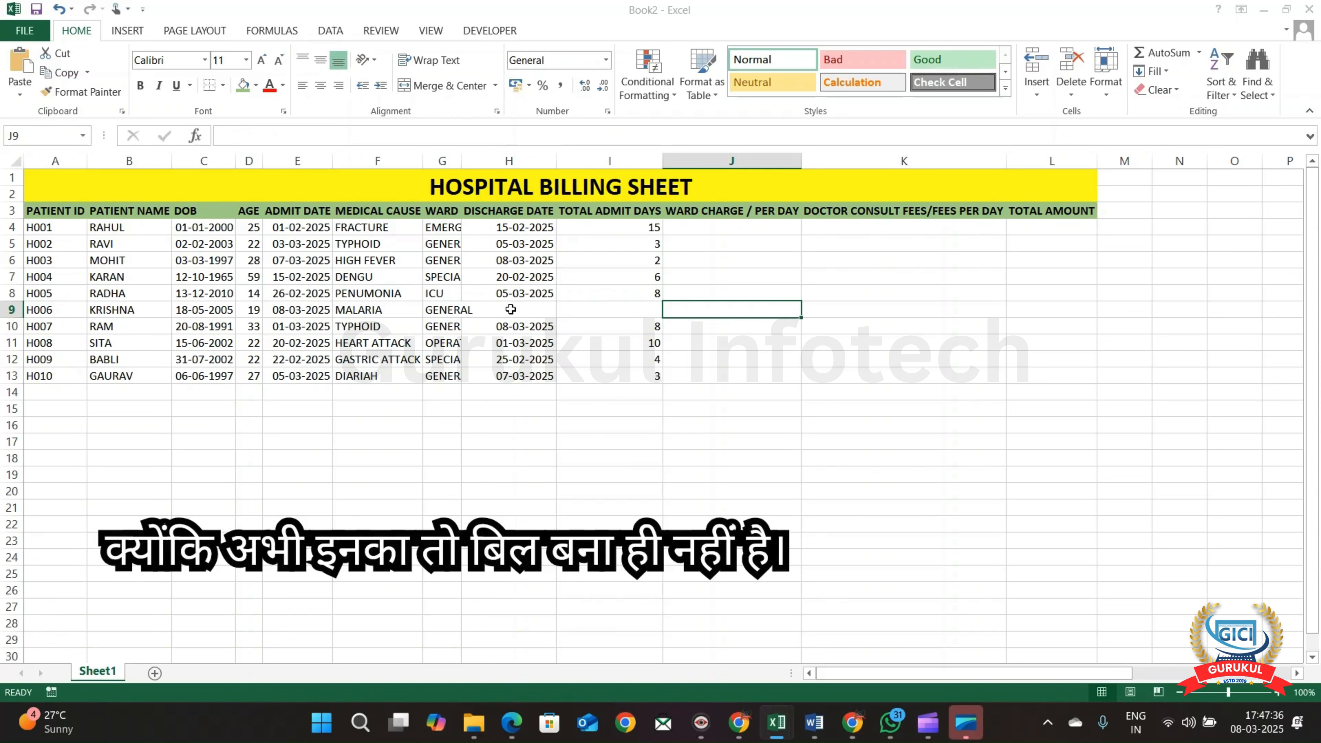
Widen the WARD column to fit the full ward names
key("Up")
key("Up")
key("Up")
key("Up")
key("Up")
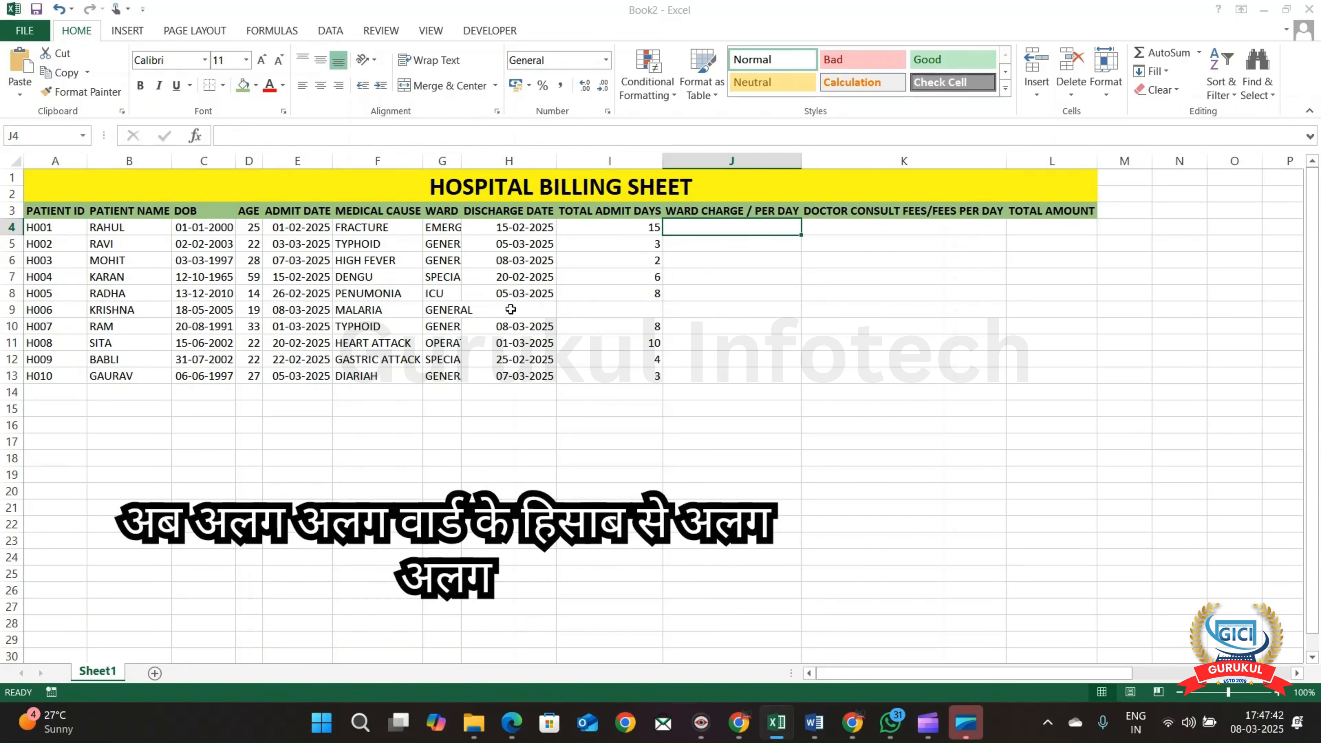
left_click_drag(462, 160, 494, 160)
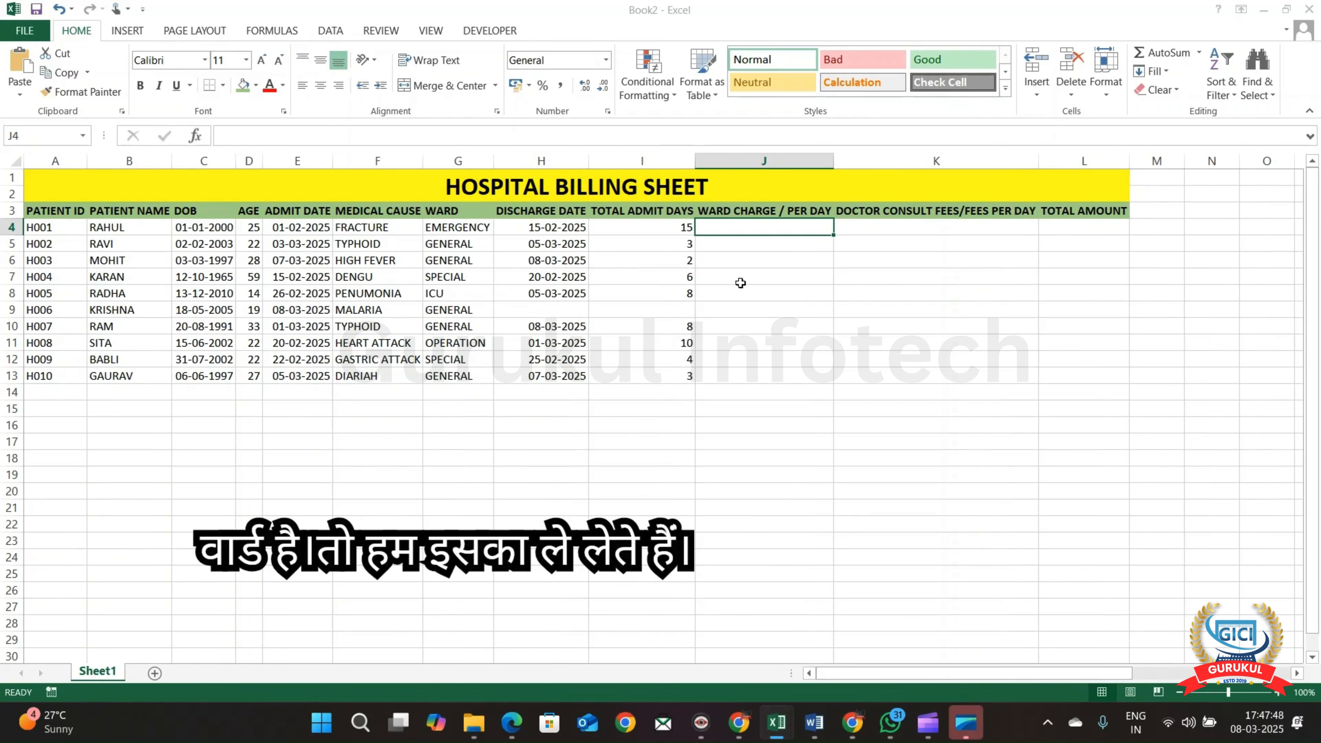
Enter the ward charges per day 300 in J4 and 250 in both J5 and J6
type("300")
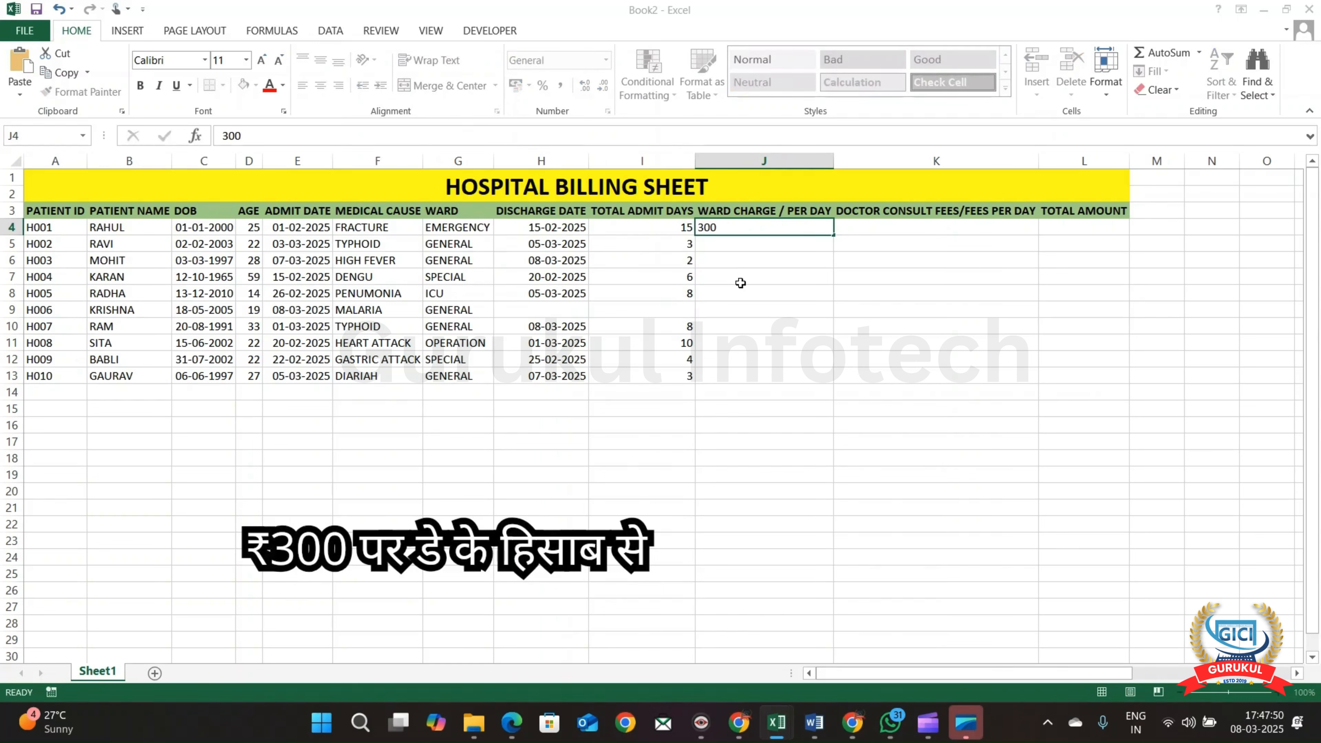
key("Return")
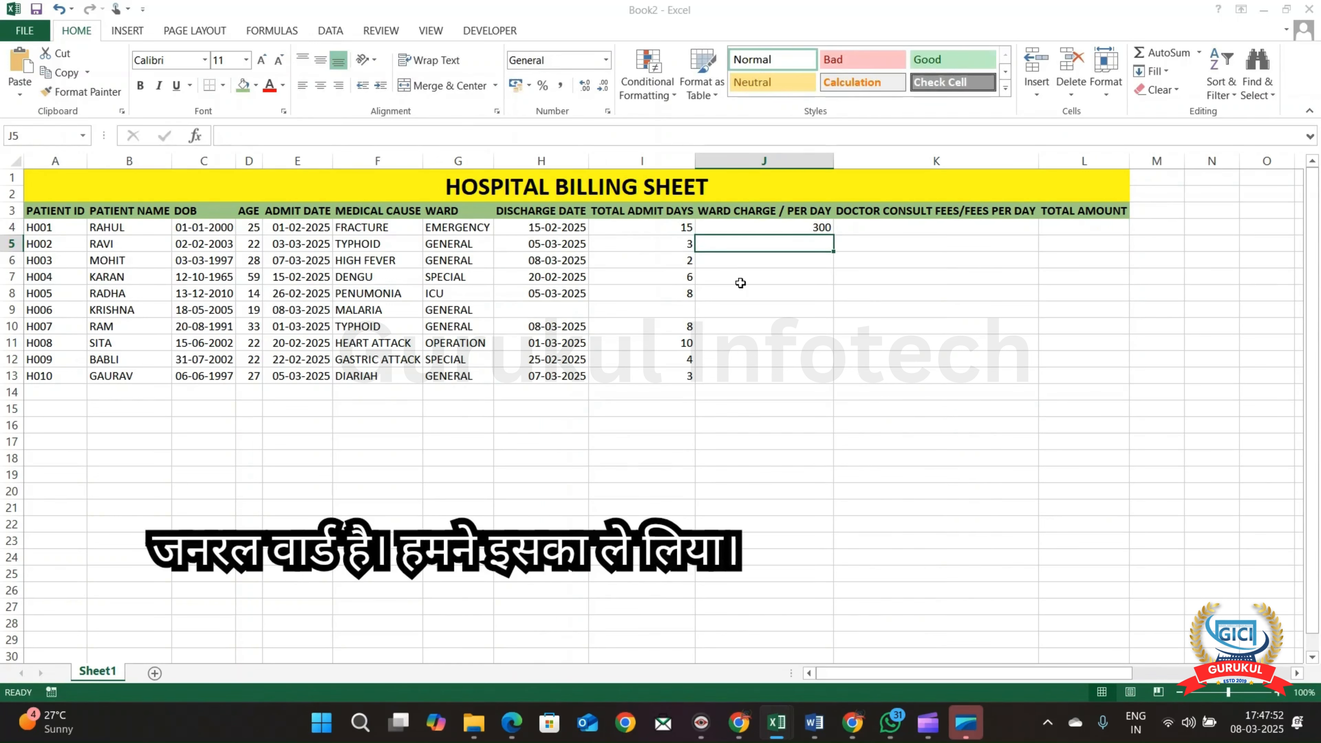
type("250")
key("ctrl+Return")
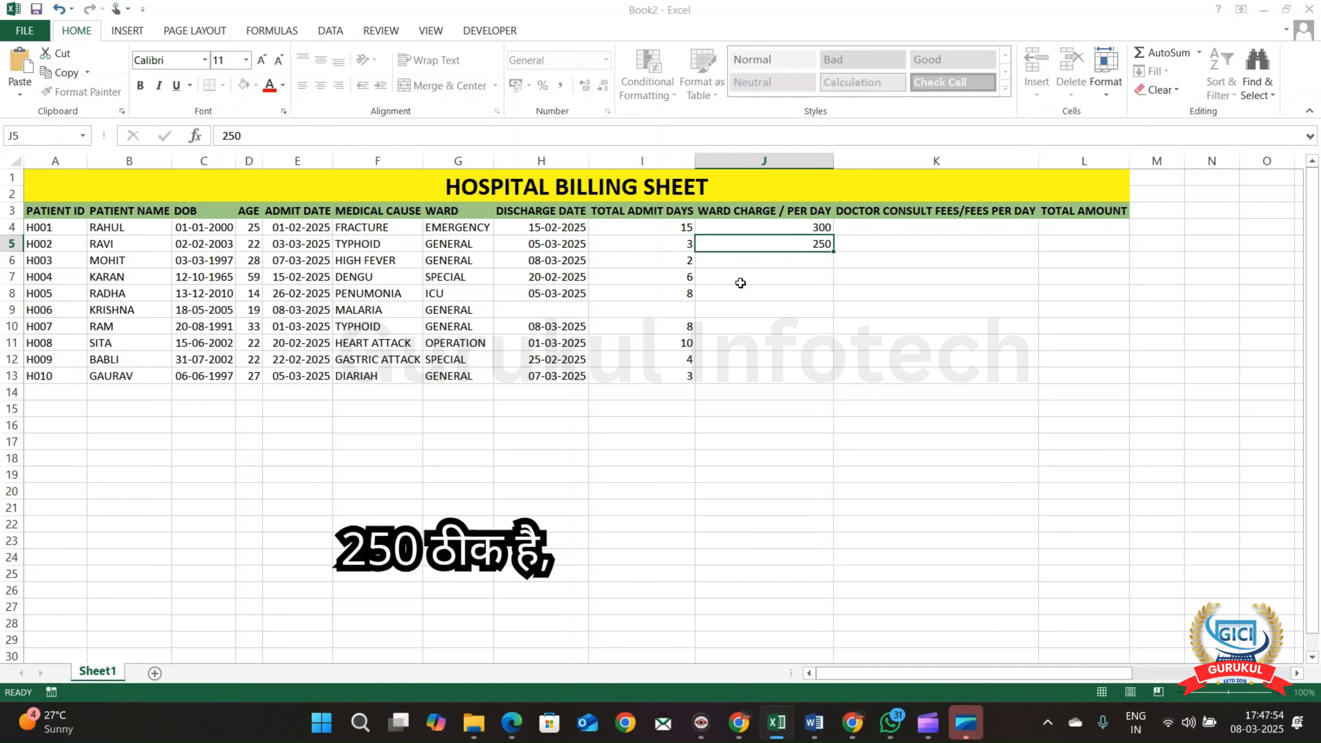
key("Return")
type("250")
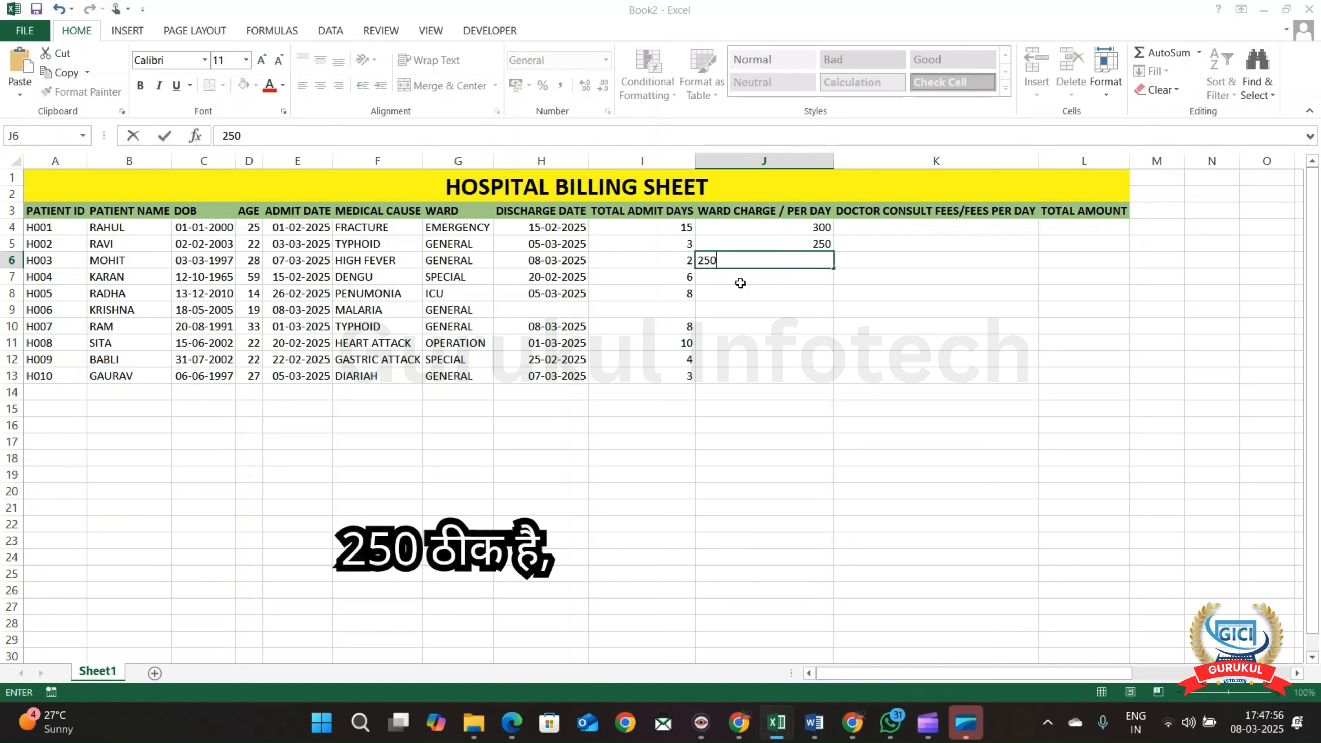
key("Return")
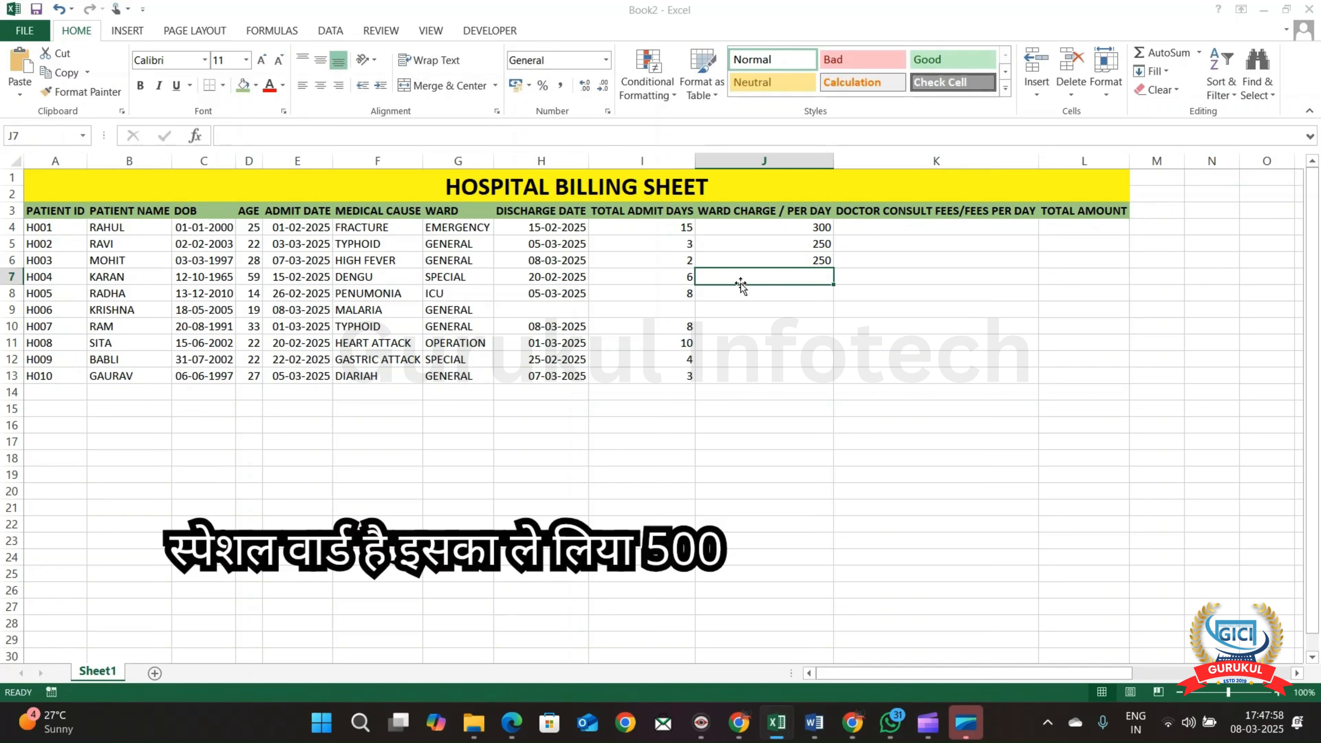
Enter the ward charges per day 500 in J7 for the SPECIAL ward and 700 in J8 for the ICU
type("500")
key("Return")
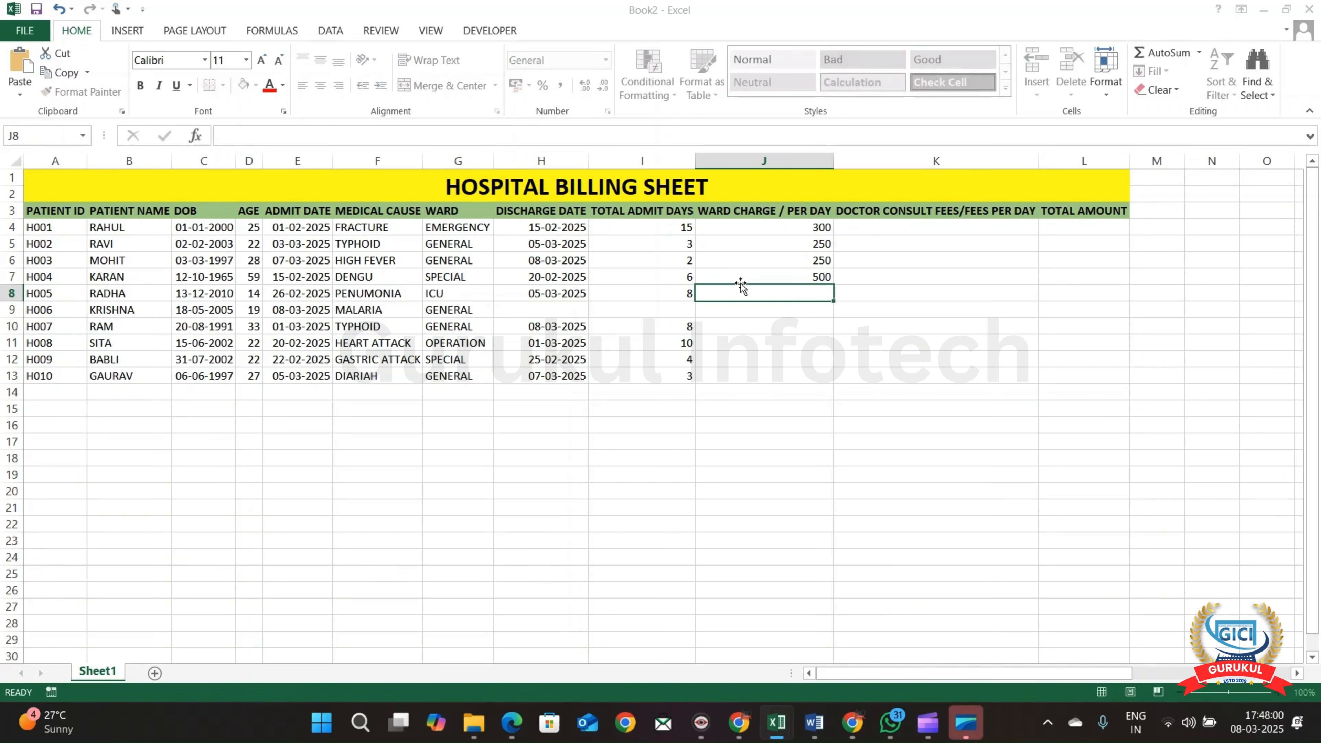
type("700")
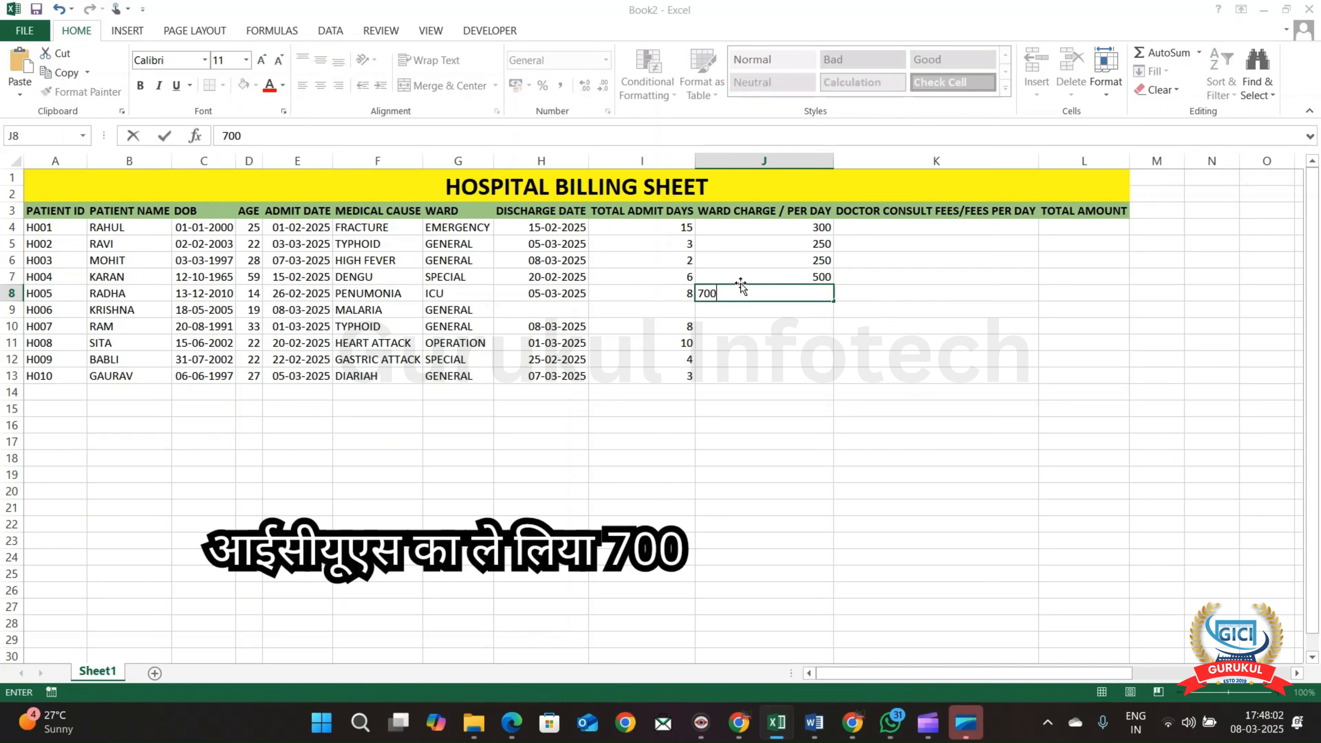
key("Return")
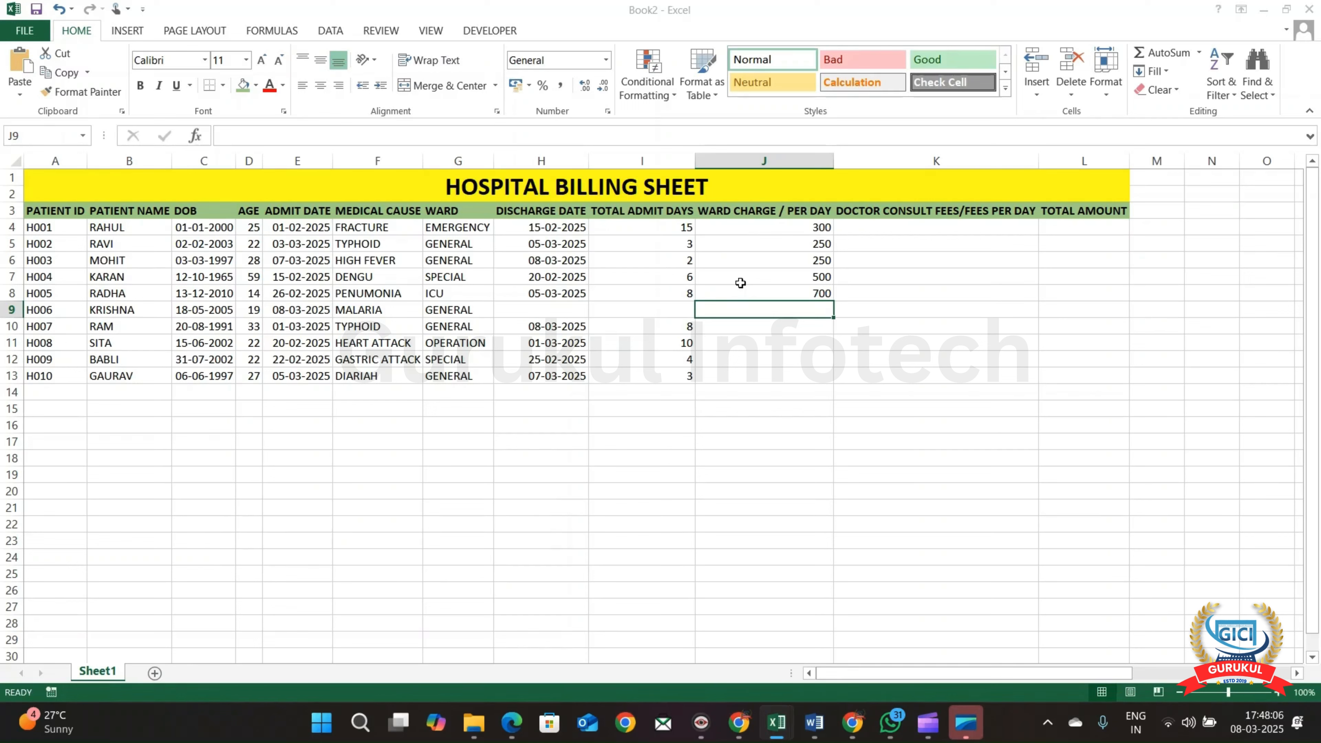
Enter the ward charge per day 250 in both J9 and J10 for the GENERAL ward patients
type("250")
key("ctrl+Return")
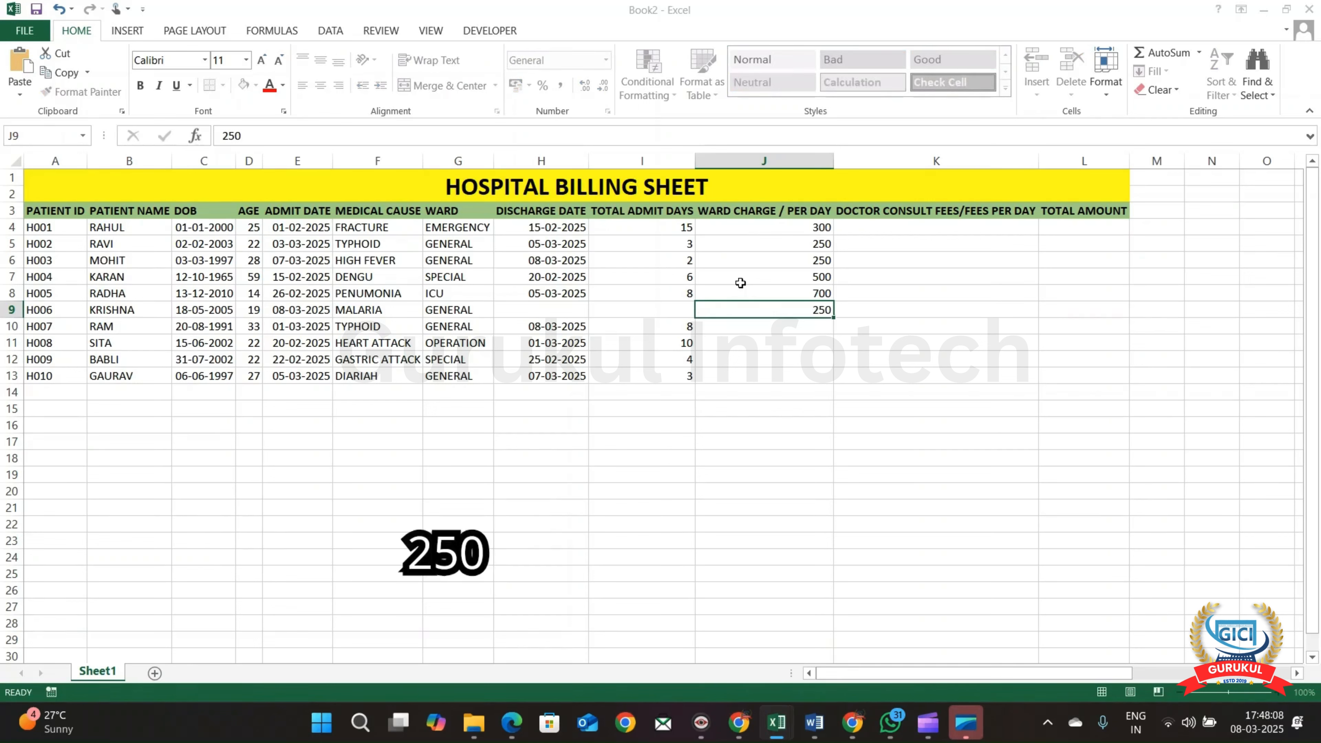
key("Return")
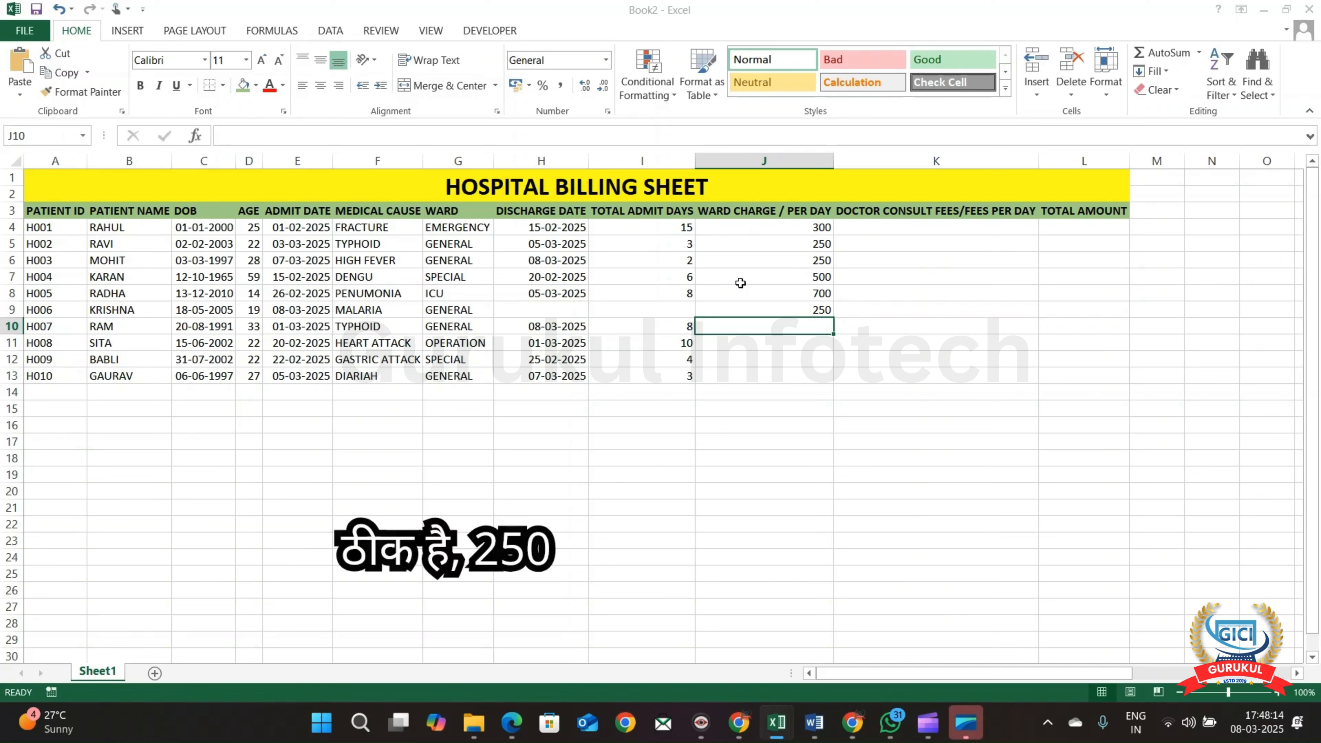
type("250")
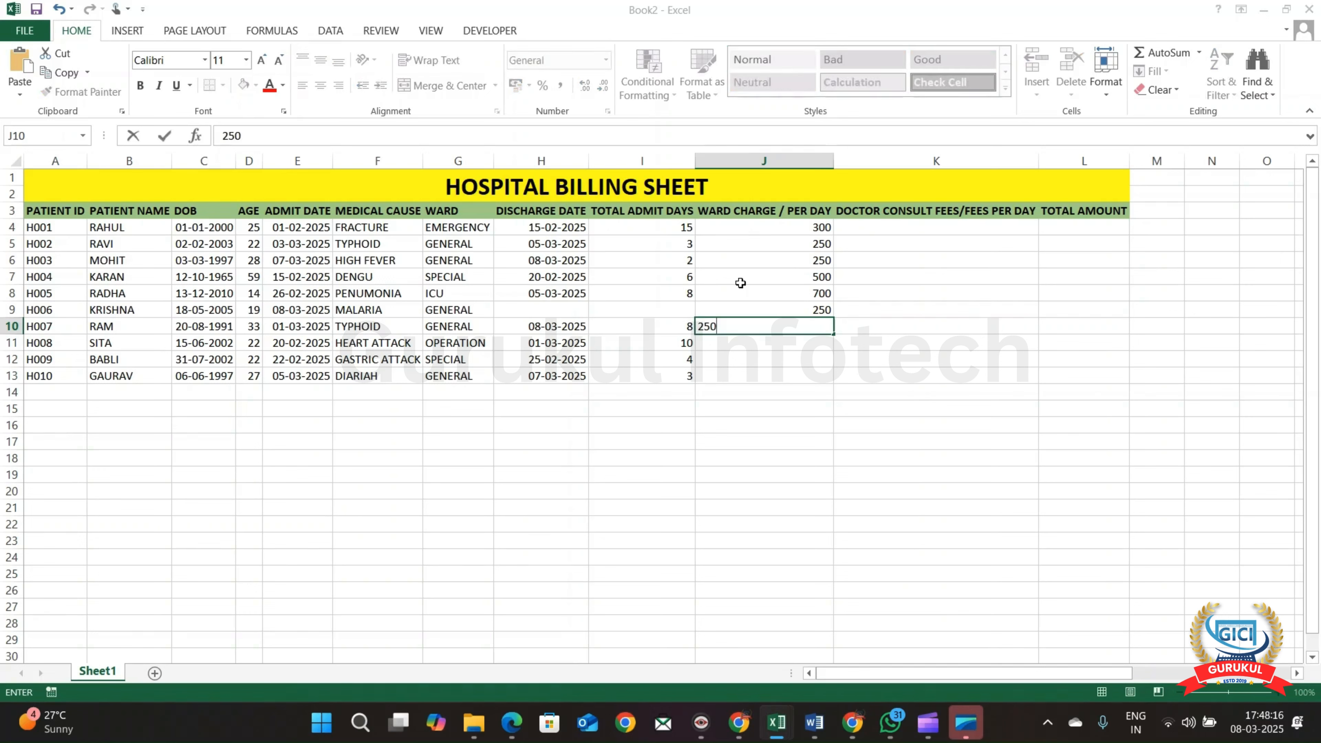
key("Return")
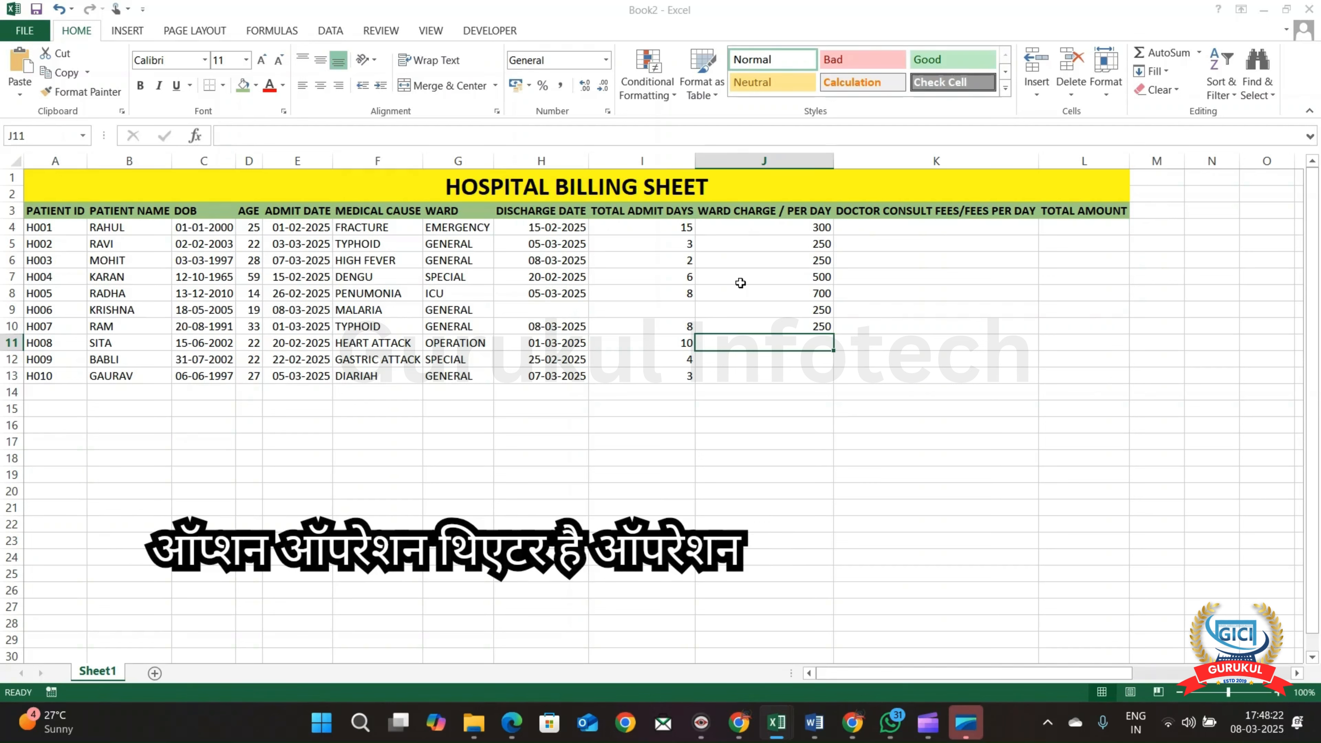
Enter the ward charges per day 1000 in J11 for OPERATION, 500 in J12 for SPECIAL and 250 in J13 for GENERAL
type("1000")
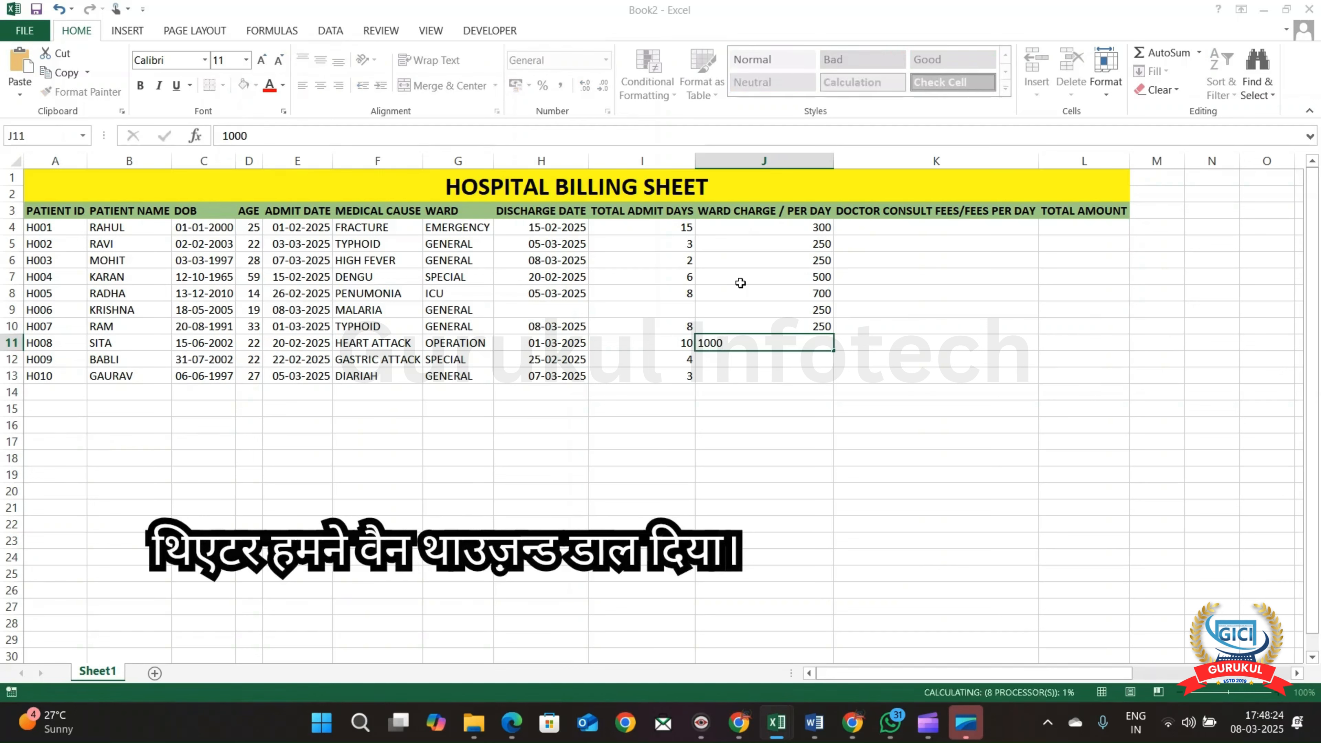
key("Return")
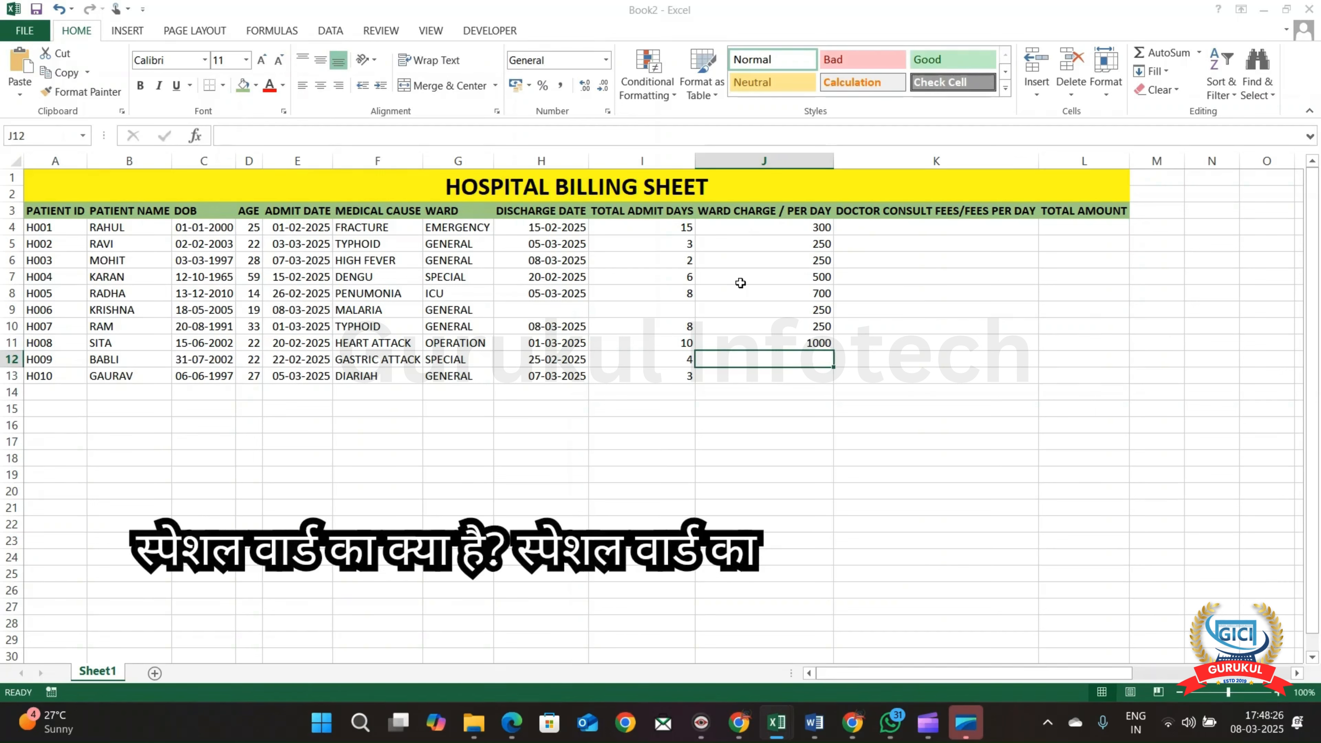
type("500")
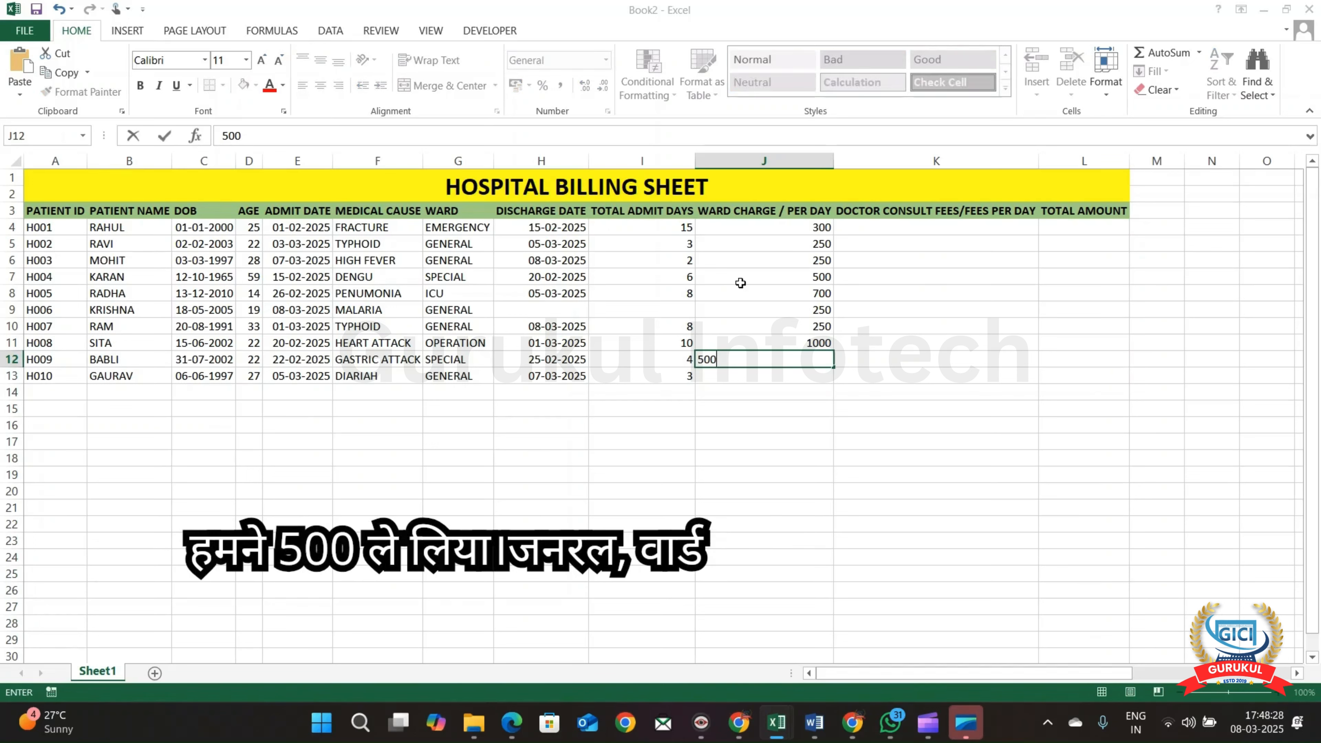
key("Return")
type("250")
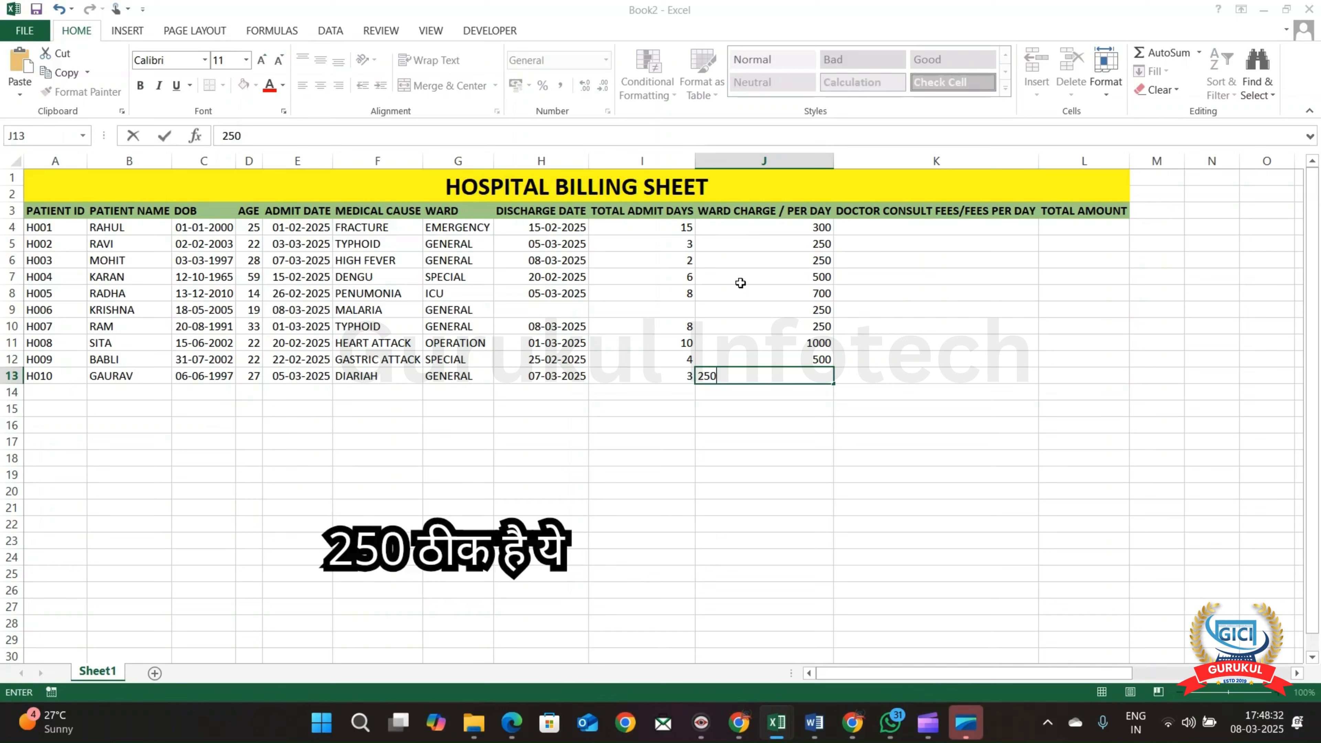
key("Return")
Enter the doctor consult fees per day 1000 in K4 for FRACTURE and 500 in both K5 and K6
key("Up")
key("Right")
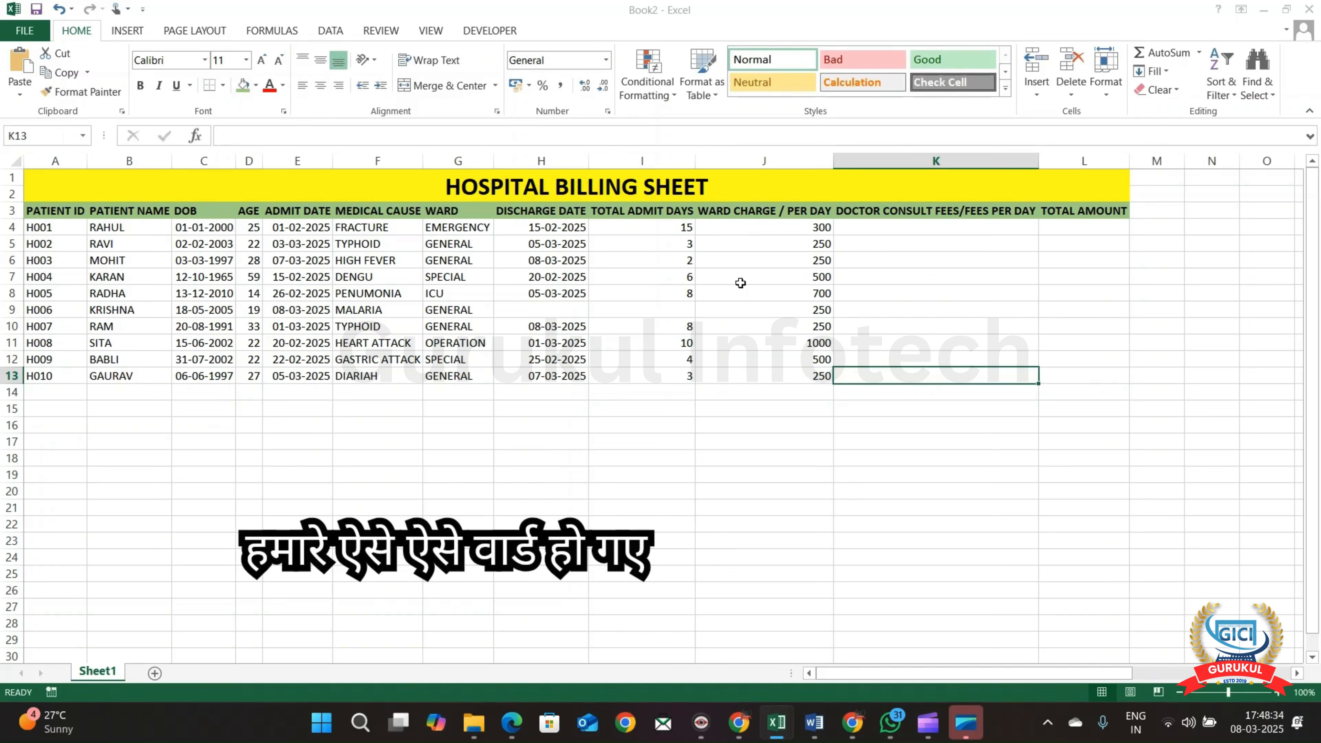
key("Up")
key("Up")
key("Up")
key("Up")
key("Up")
key("Up")
key("Up")
key("Up")
key("Up")
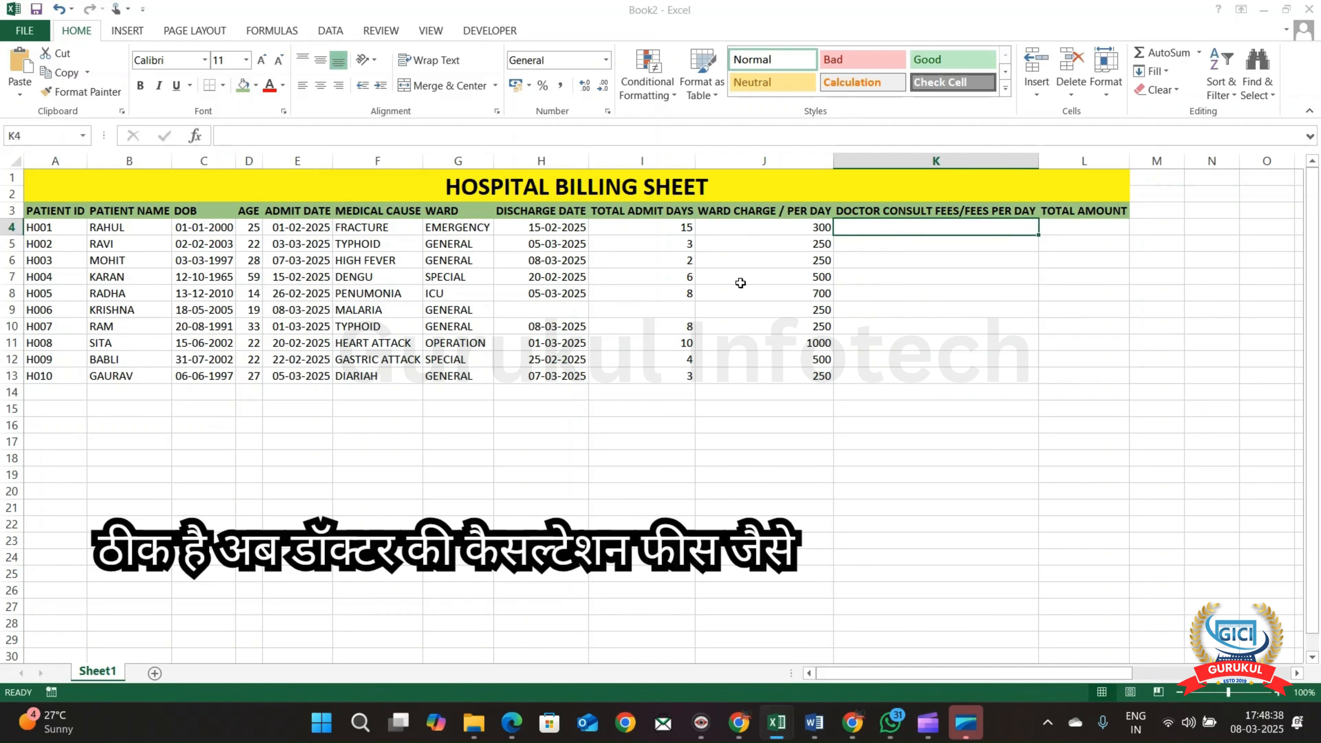
type("1000")
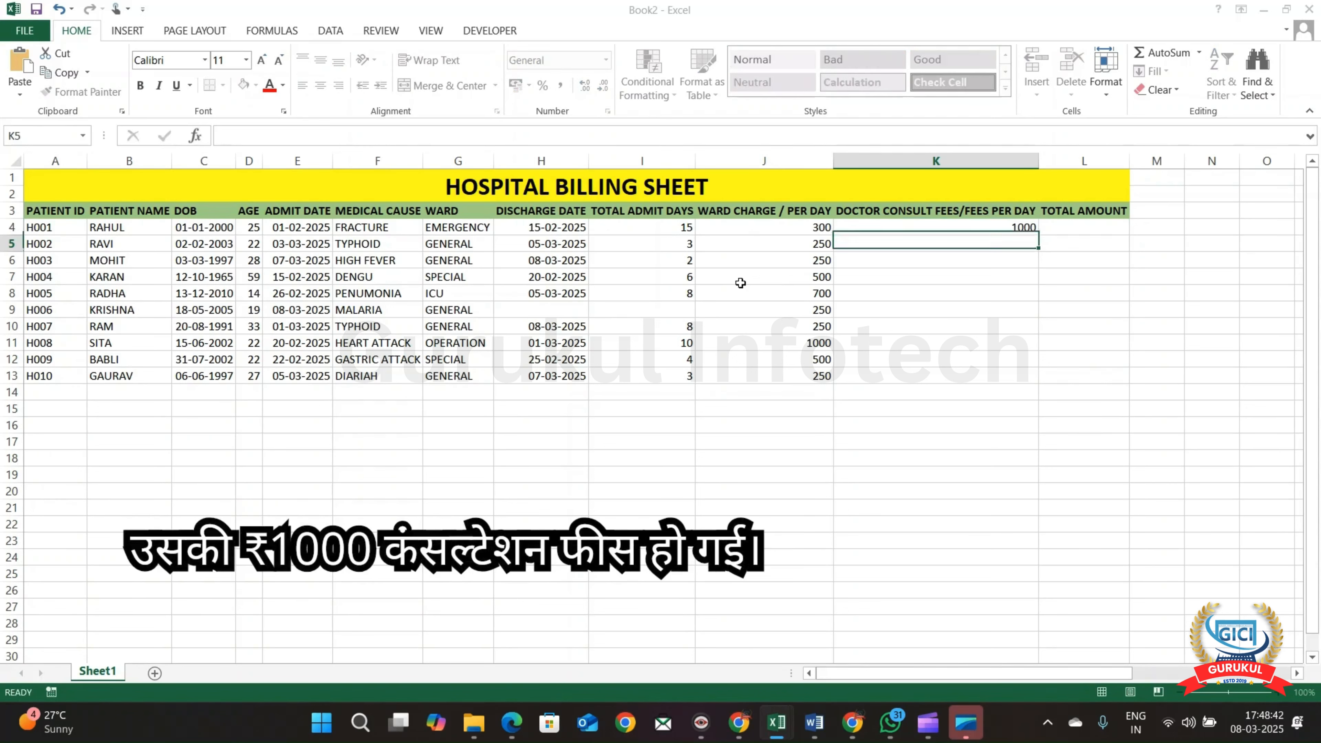
key("Return")
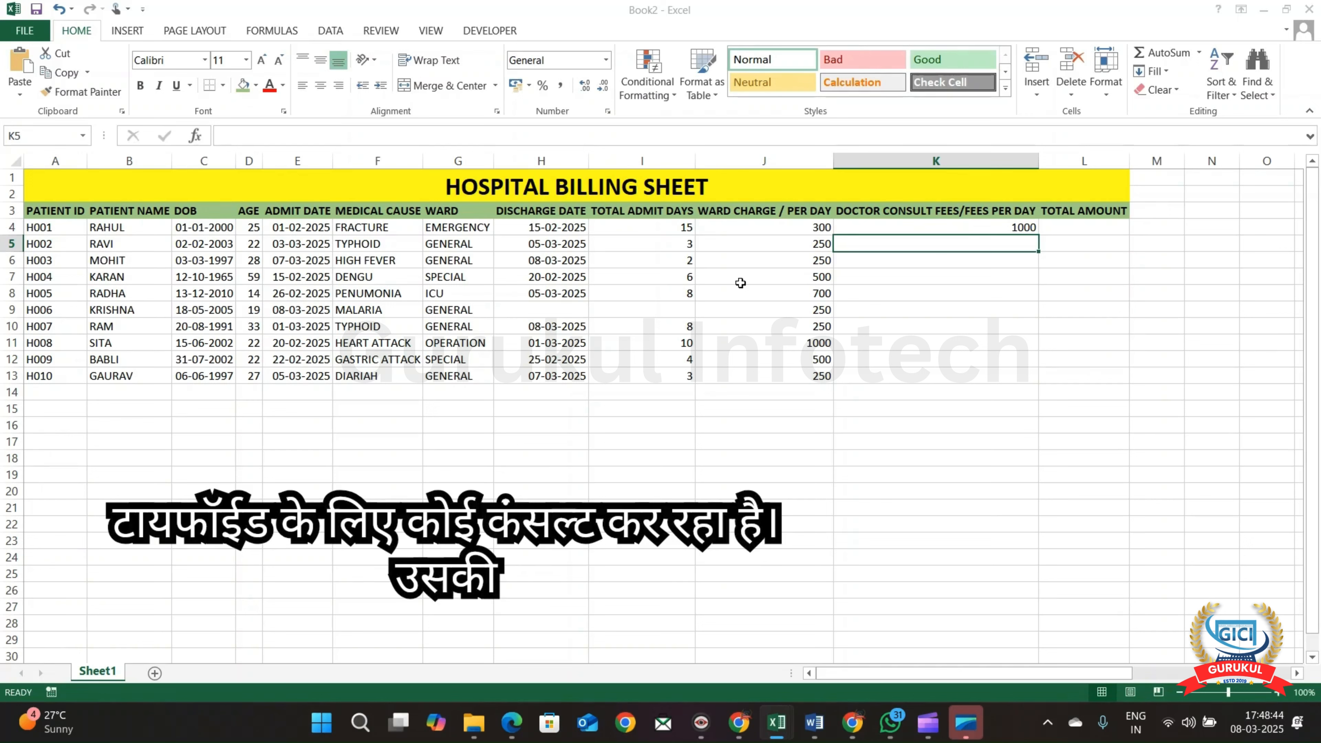
type("500")
key("Return")
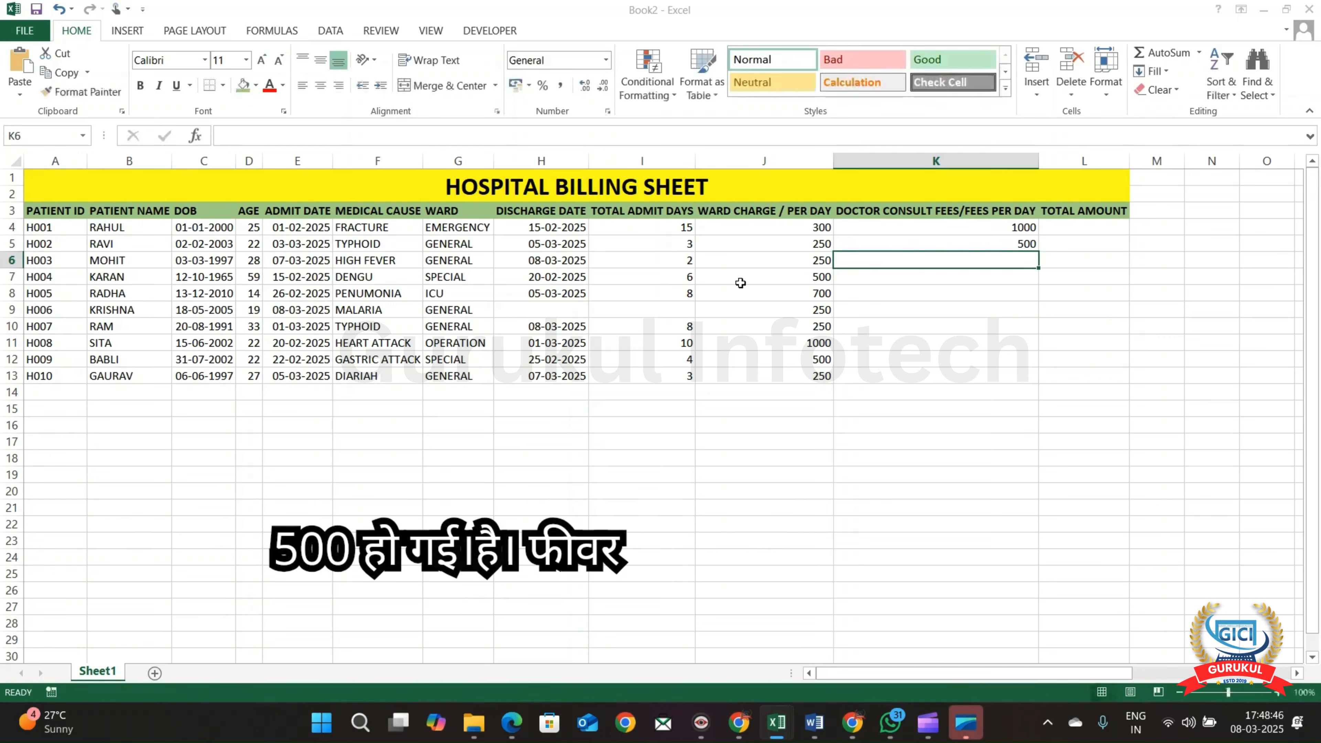
type("500")
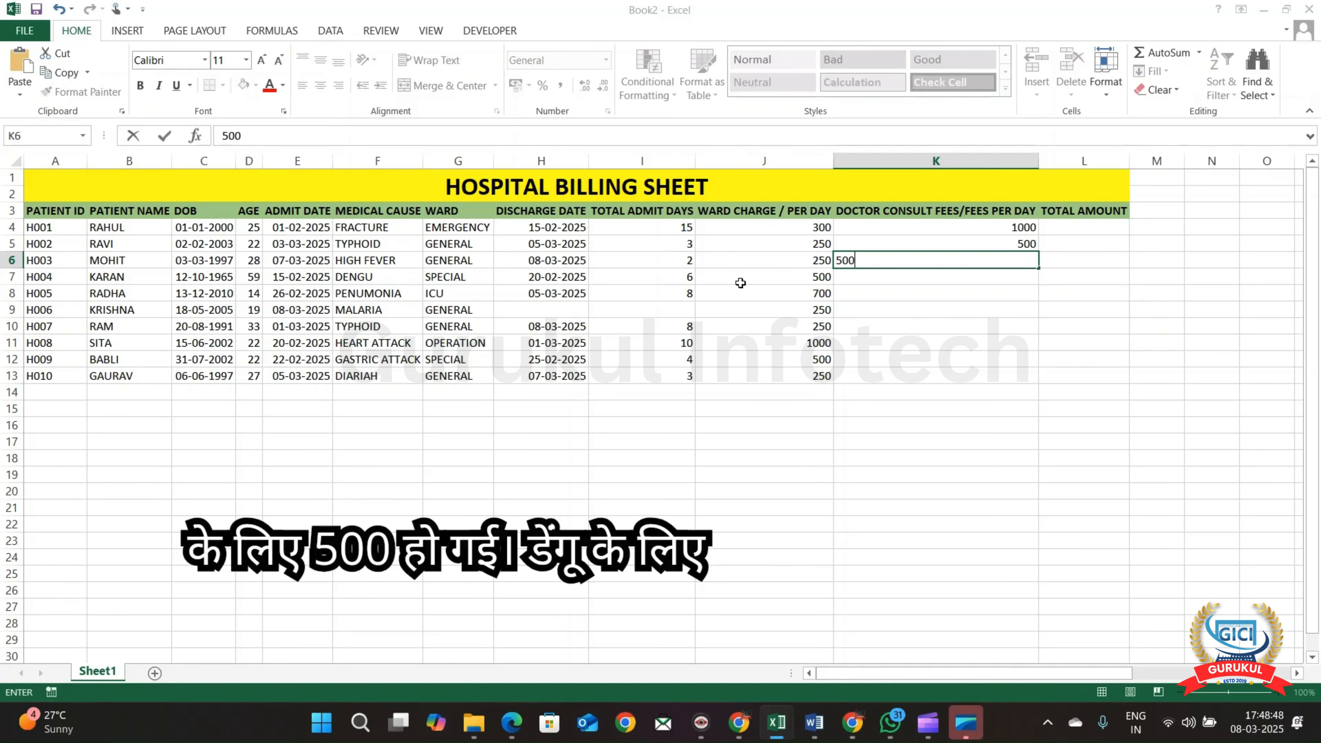
key("Return")
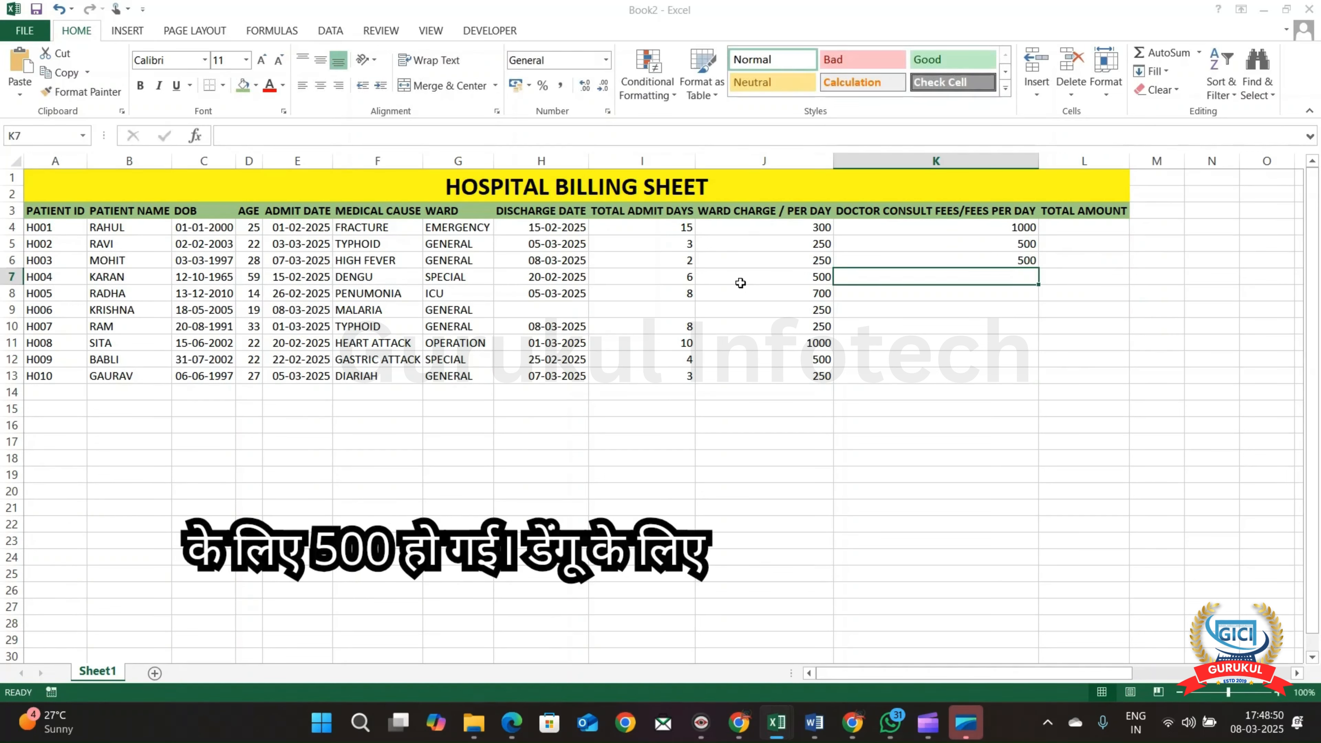
Enter the doctor consult fee per day 600 in K7, K8 and K9
type("600")
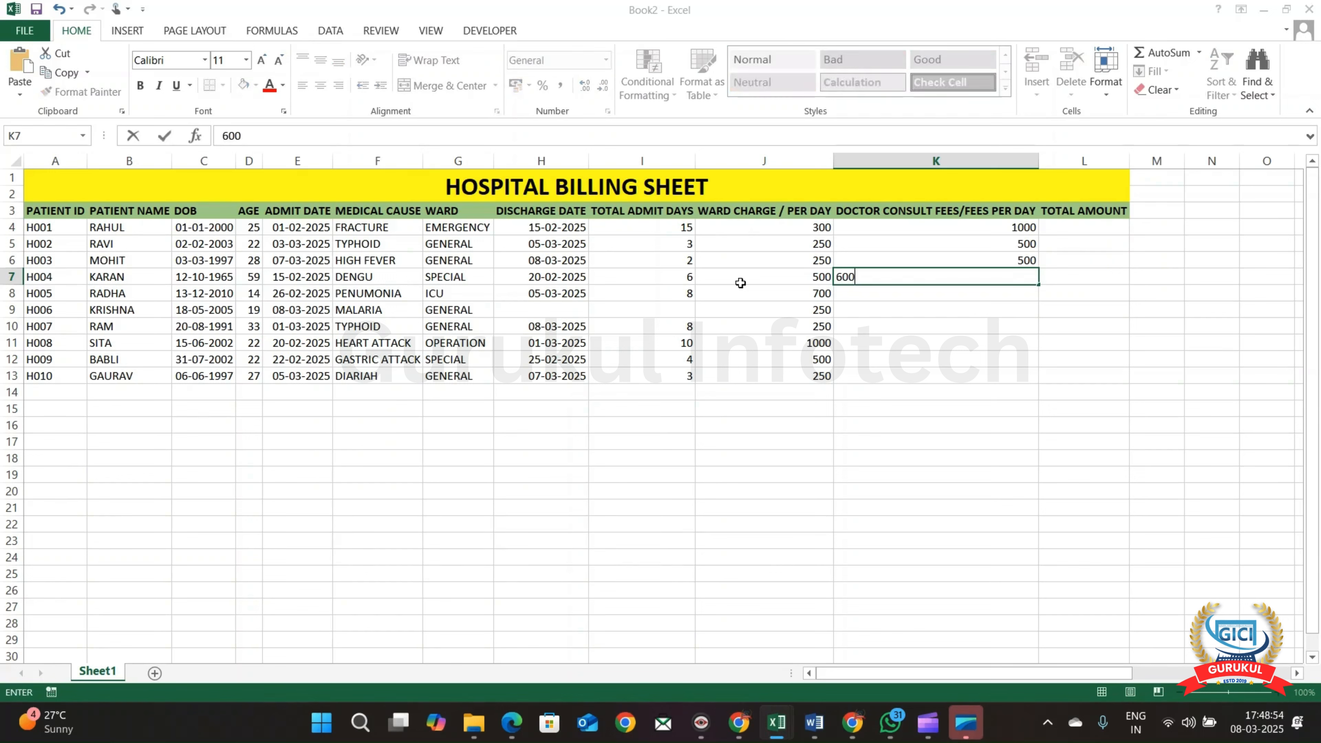
key("Return")
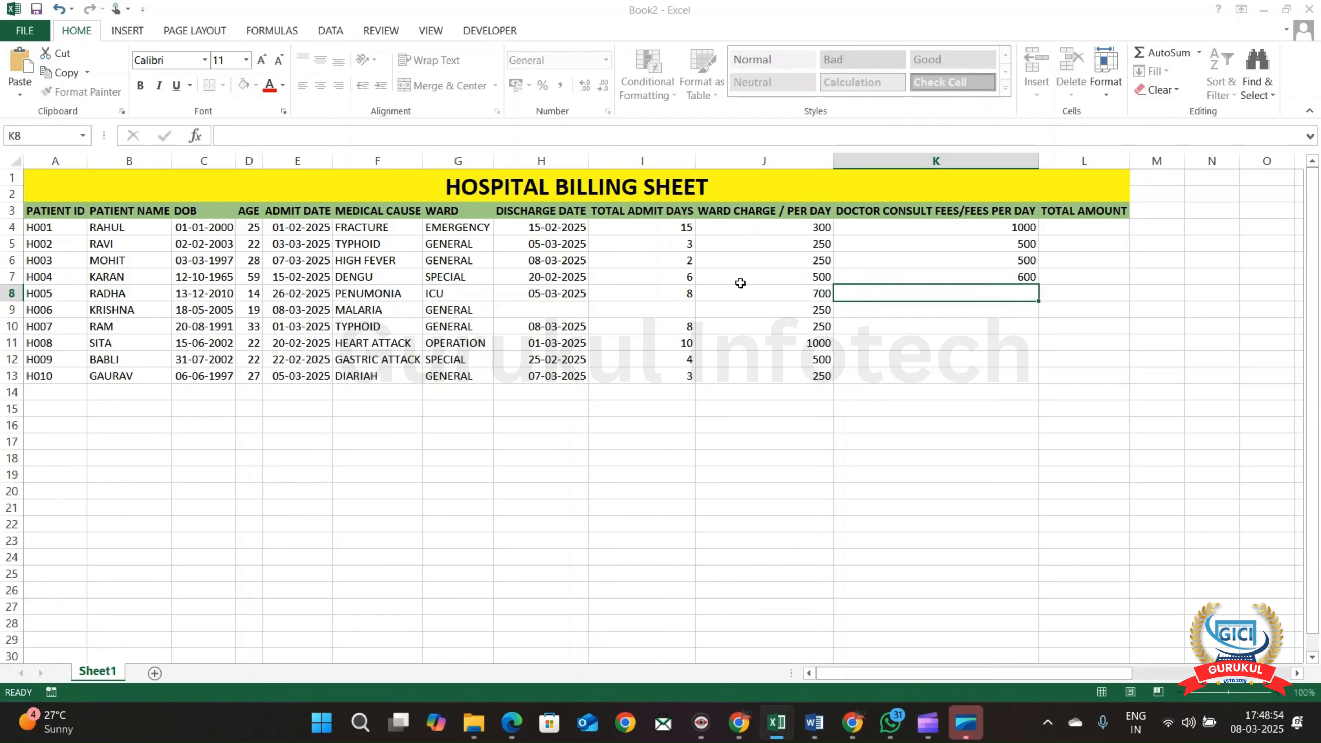
type("600")
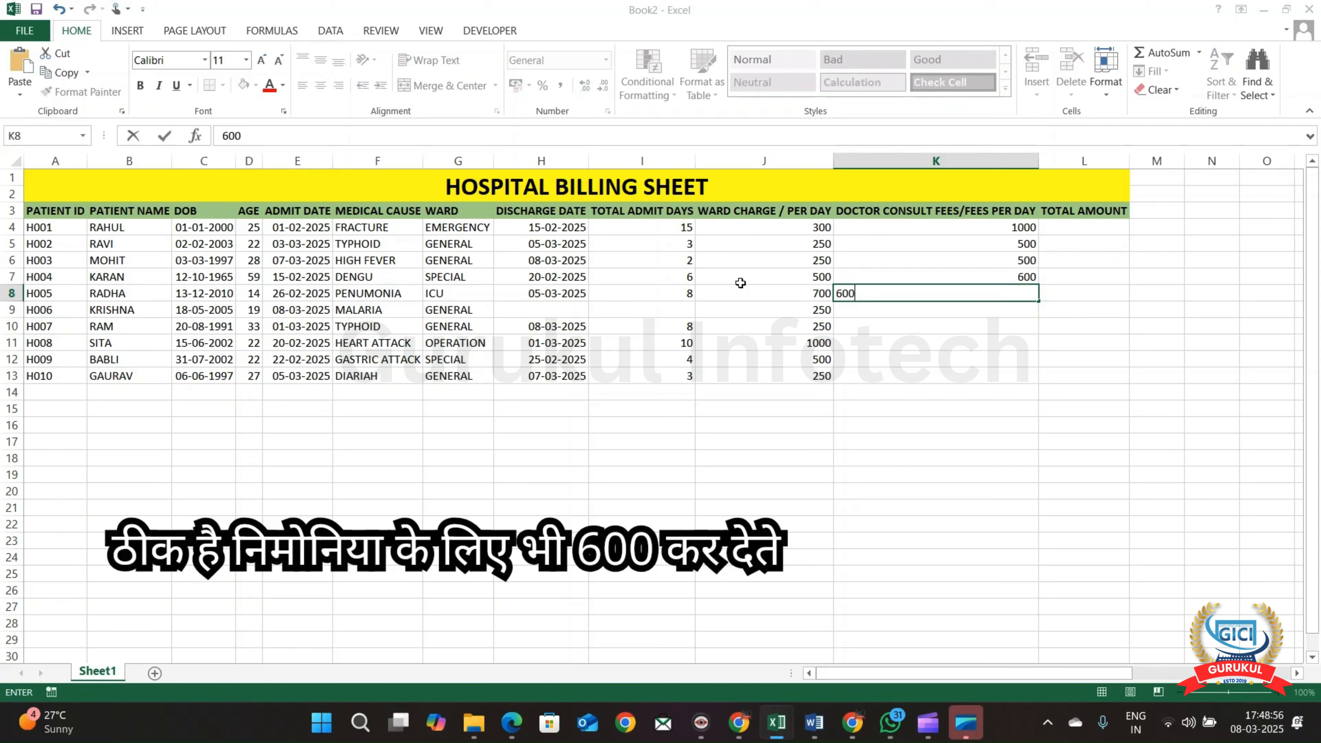
key("Return")
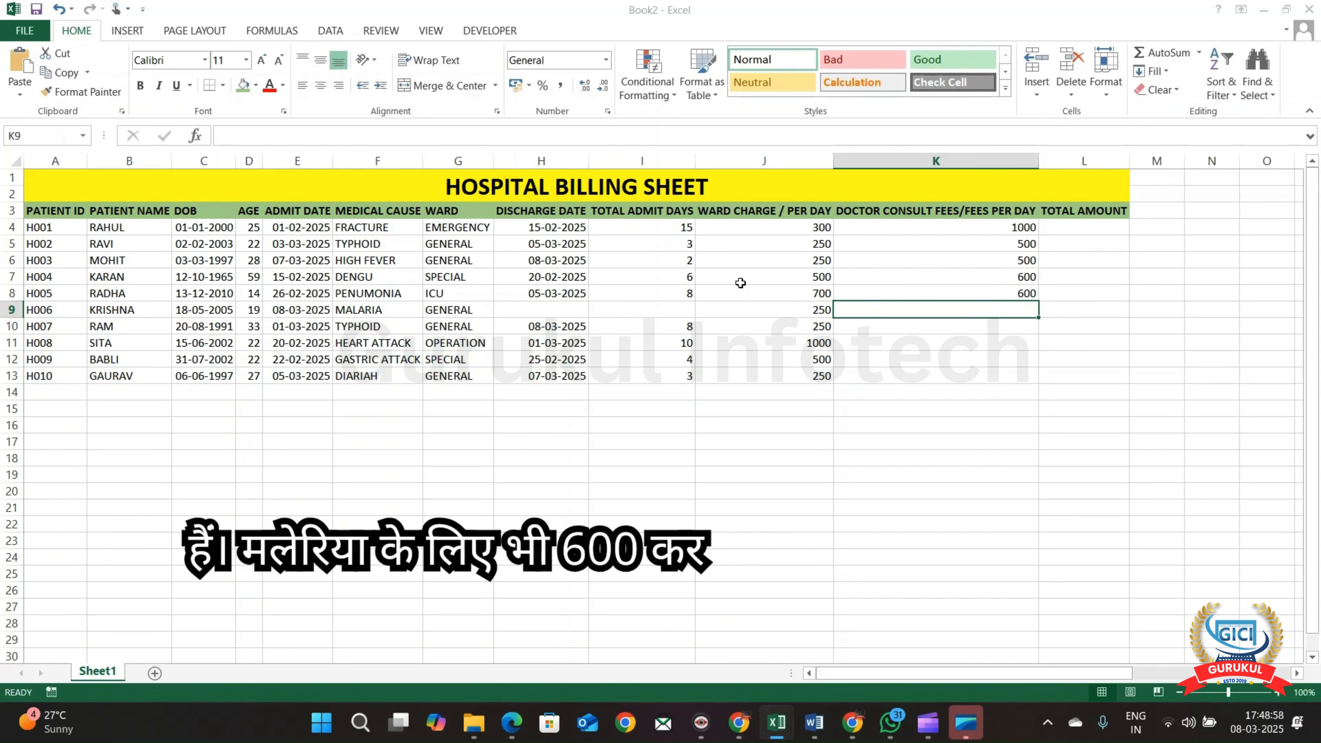
type("600")
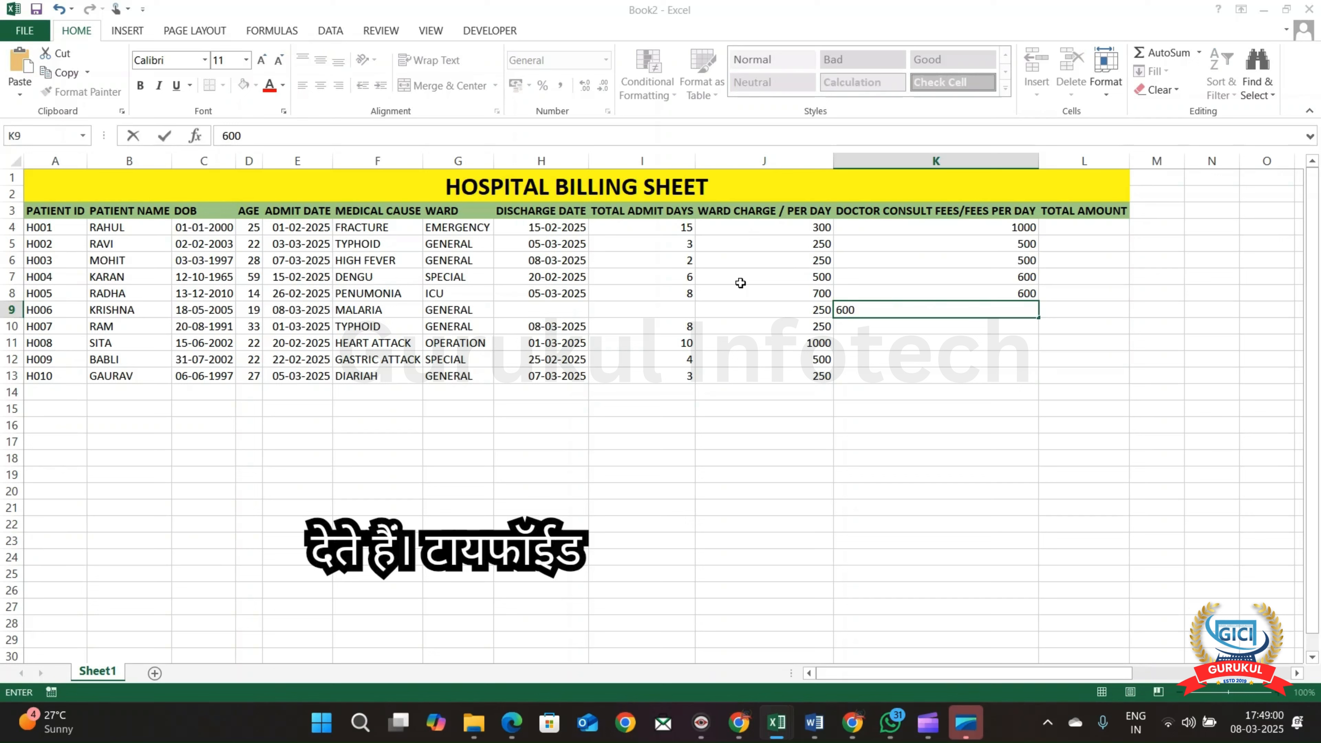
key("Return")
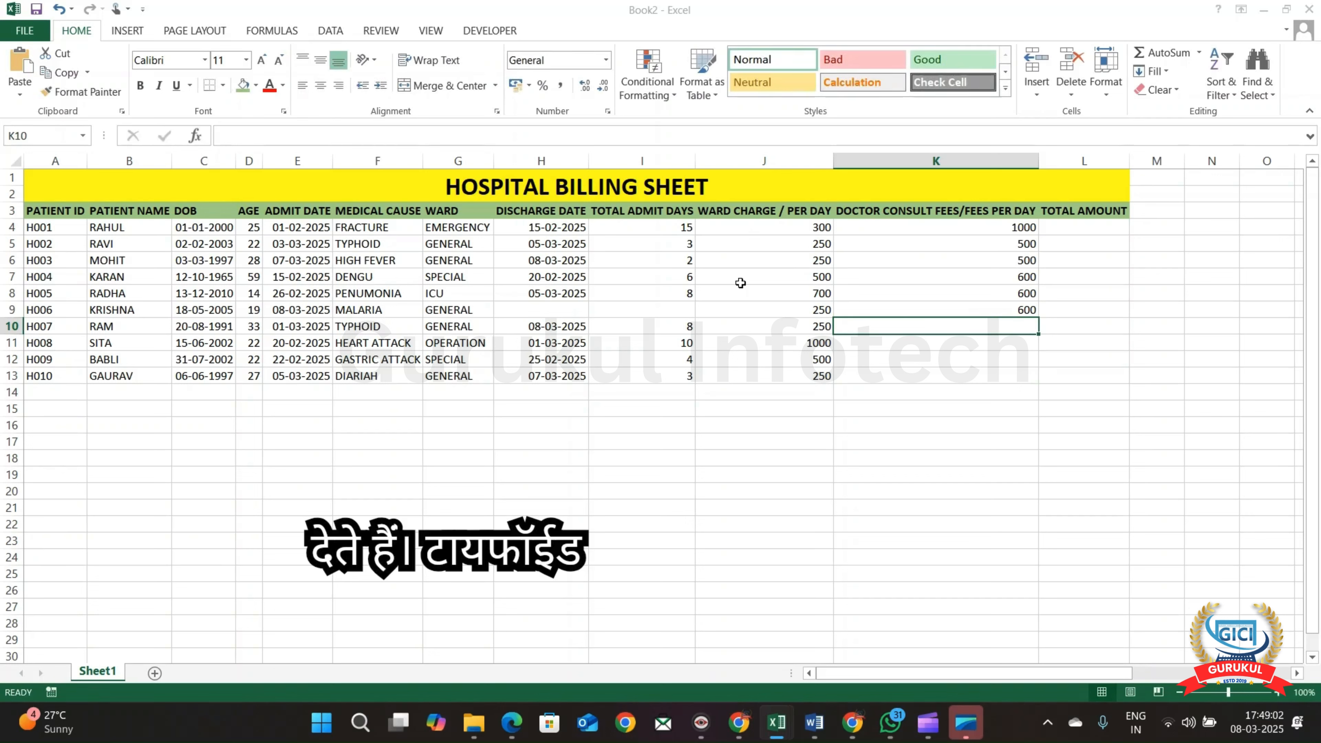
Enter the doctor consult fees per day 500 in K10 for TYPHOID and 1200 in K11 for HEART ATTACK
type("500")
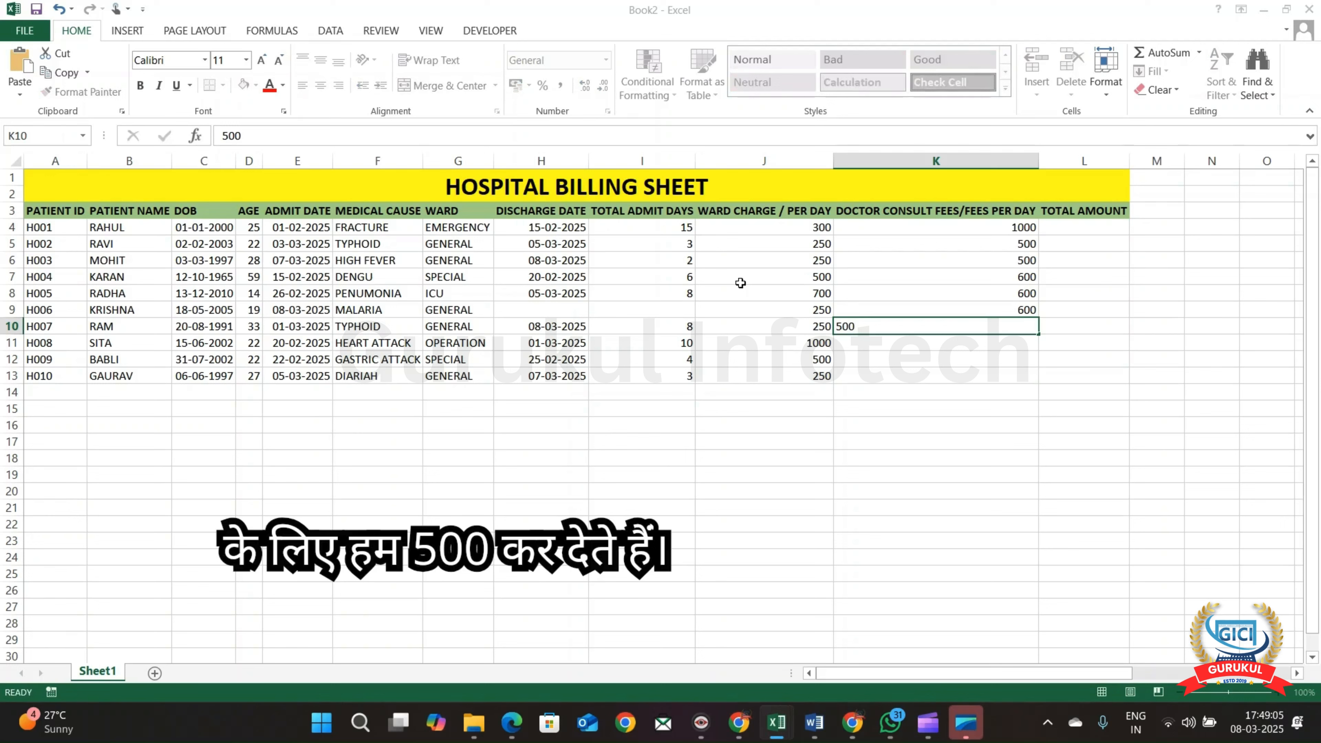
key("Return")
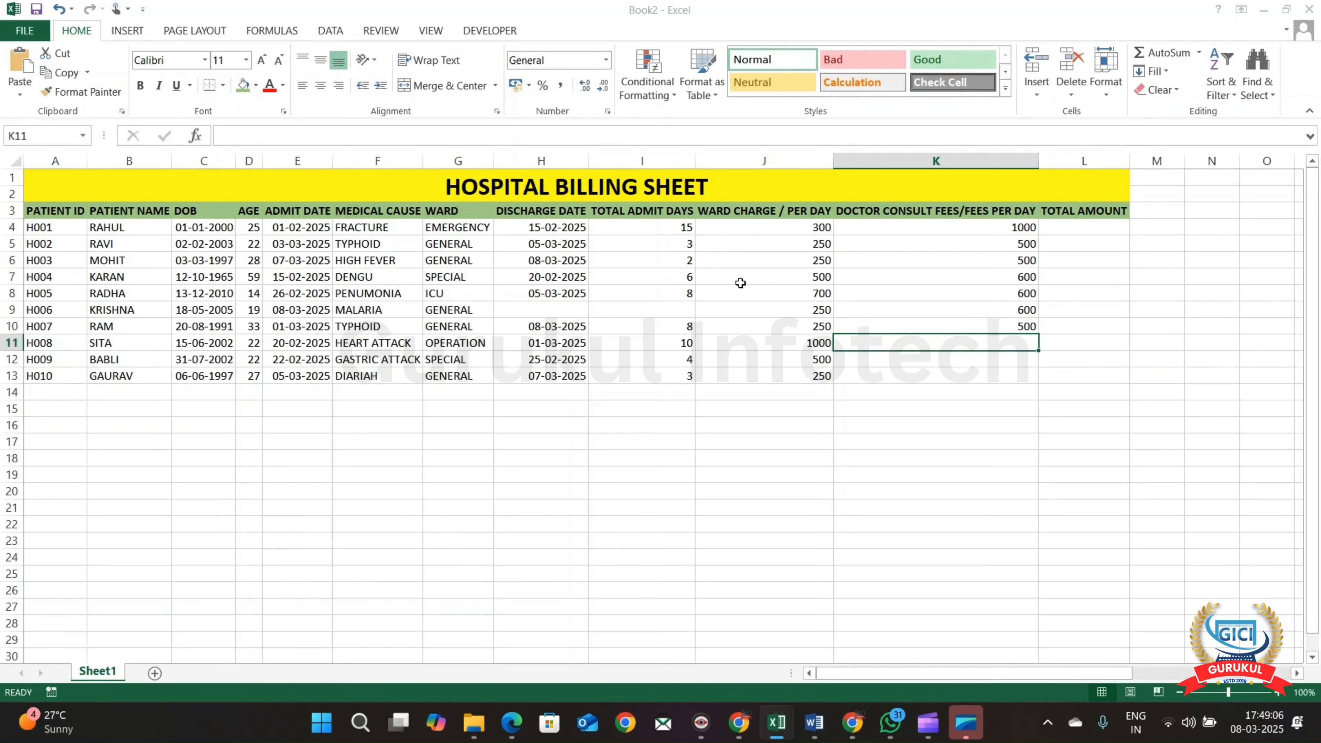
type("1200")
key("Return")
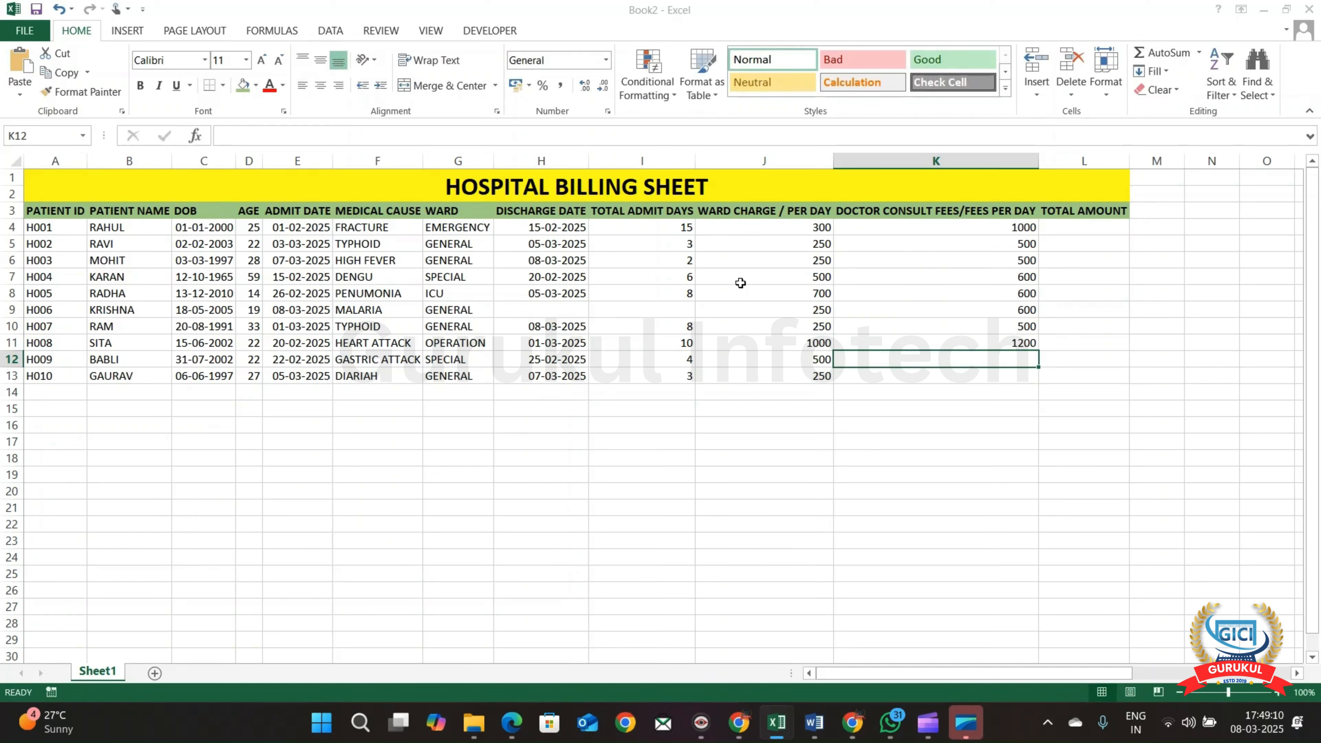
Enter the doctor consult fees per day 1100 in K12 for GASTRIC ATTACK and 500 in K13
type("11")
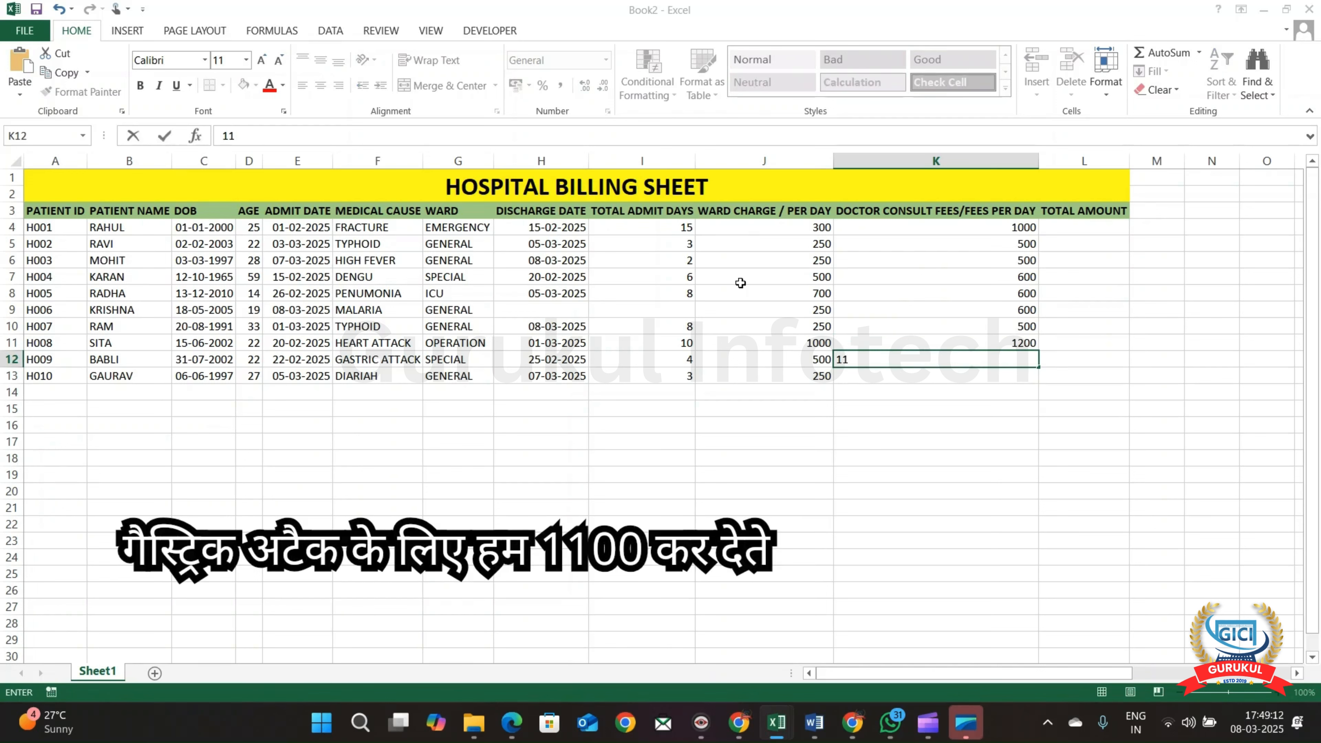
type("00")
key("Return")
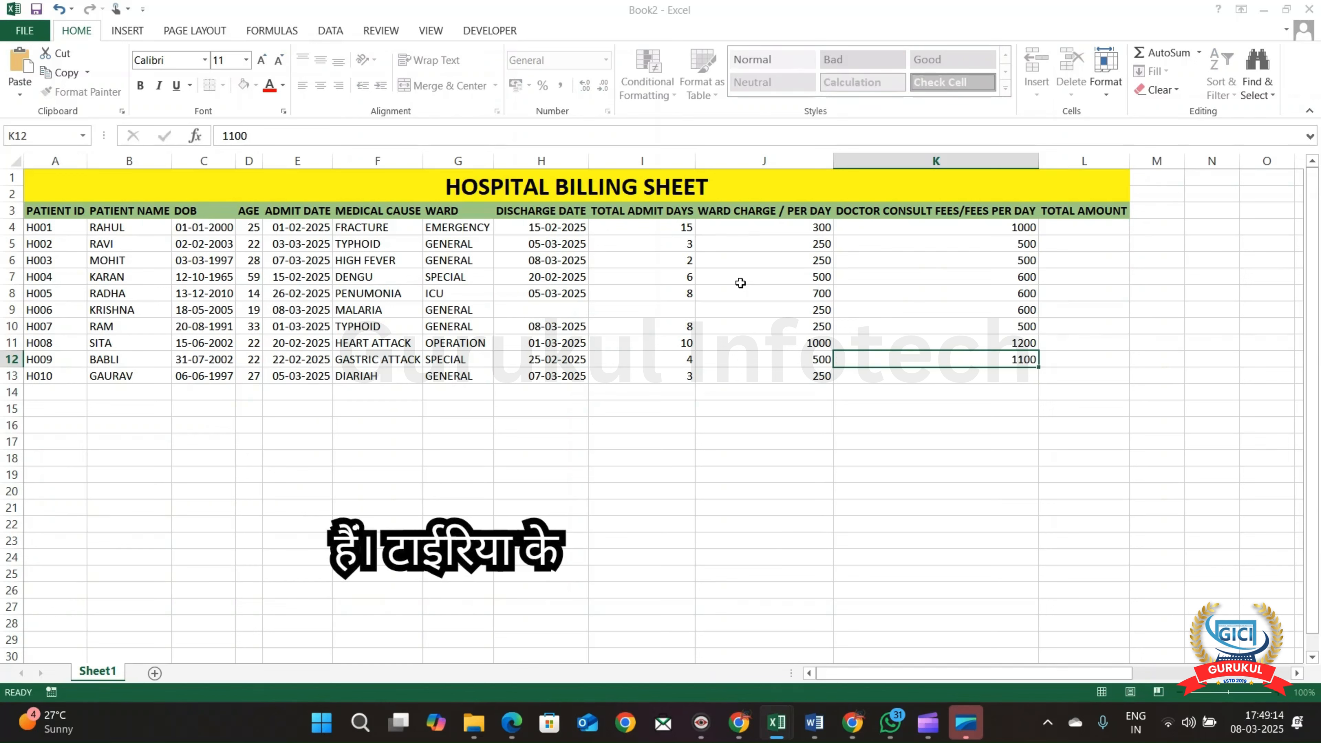
type("500")
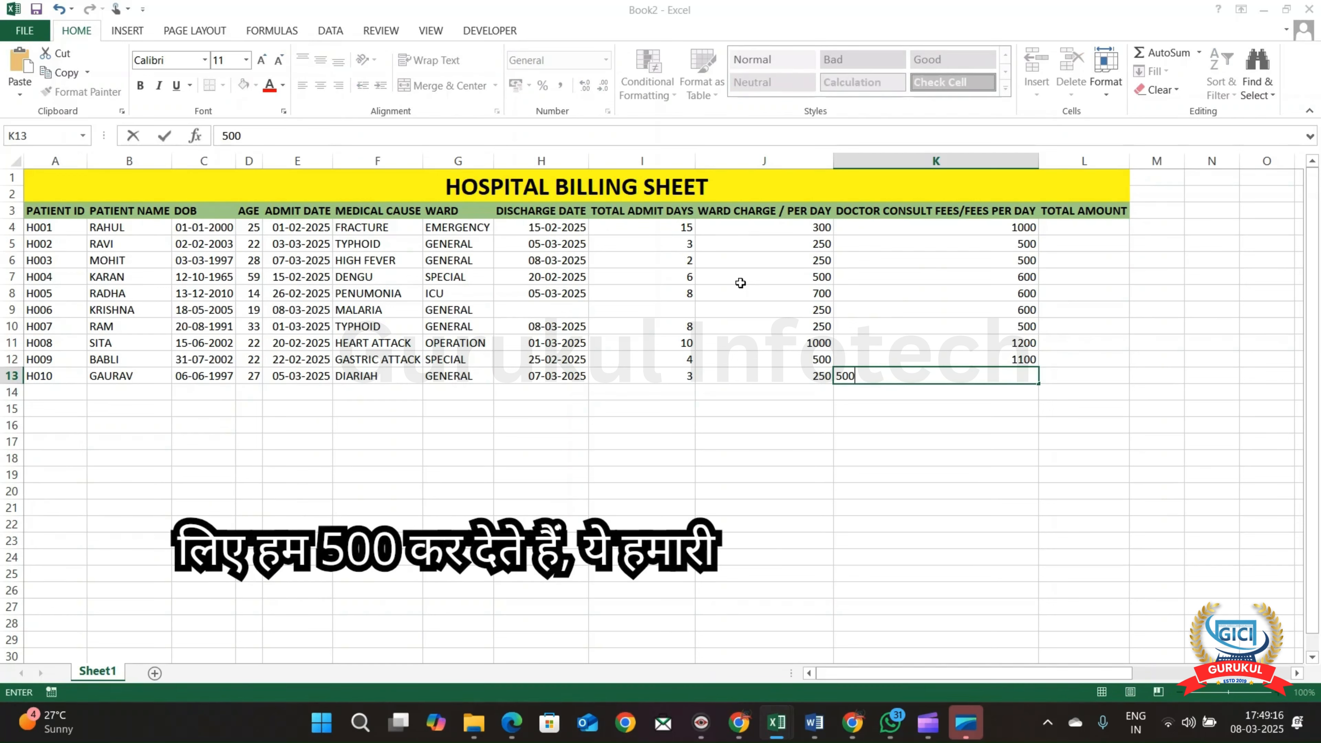
key("Return")
Begin the TOTAL AMOUNT formula in L4 with bracketed admit days times ward charge, followed by a plus: =(I4*J4)+
key("Up")
key("Up")
key("Up")
key("Up")
key("Up")
key("Up")
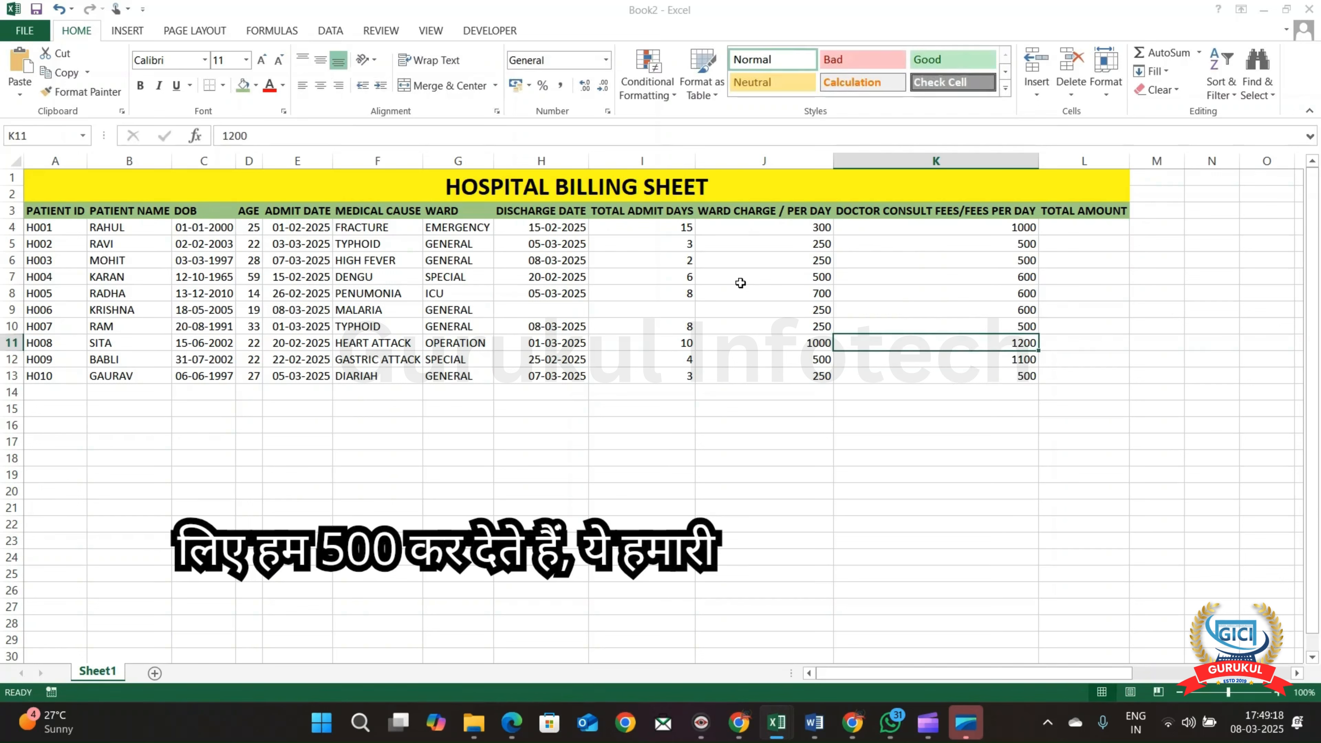
key("Up")
key("Up")
key("Up")
key("Up")
key("Right")
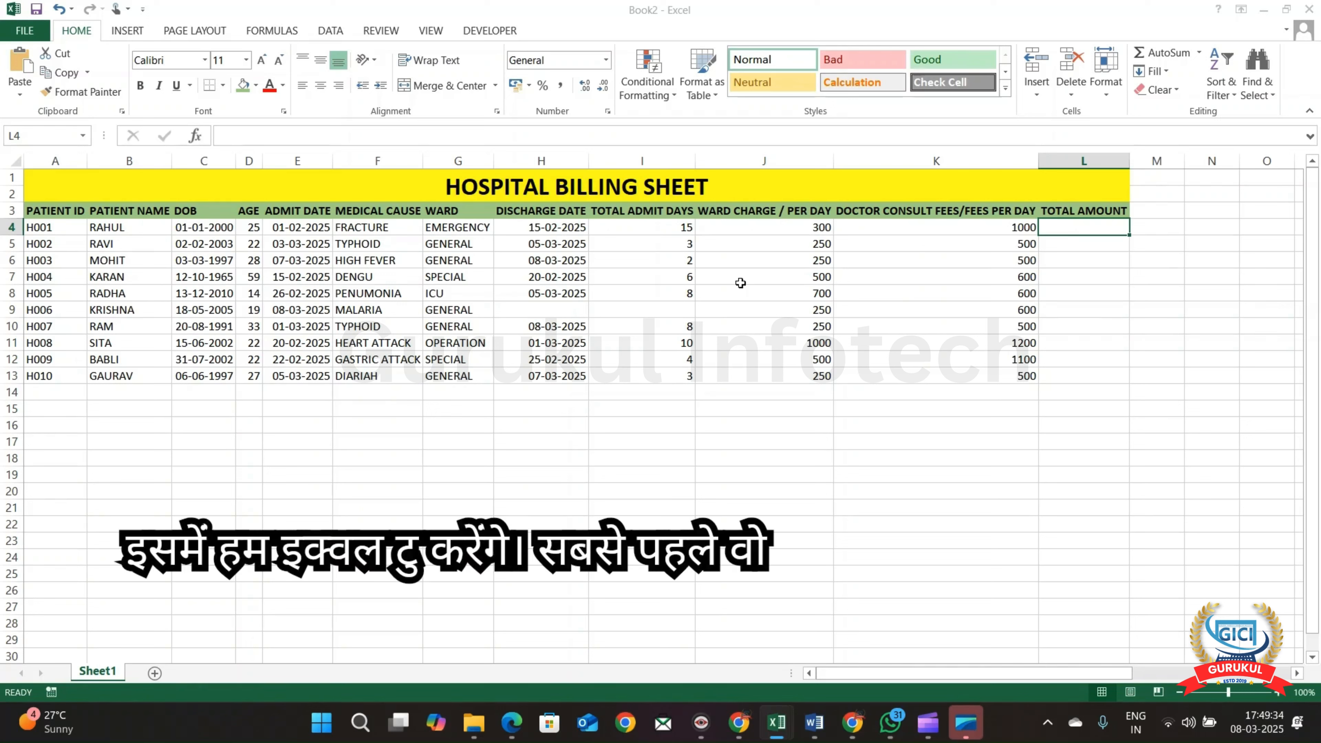
type("=")
key("Left")
key("Left")
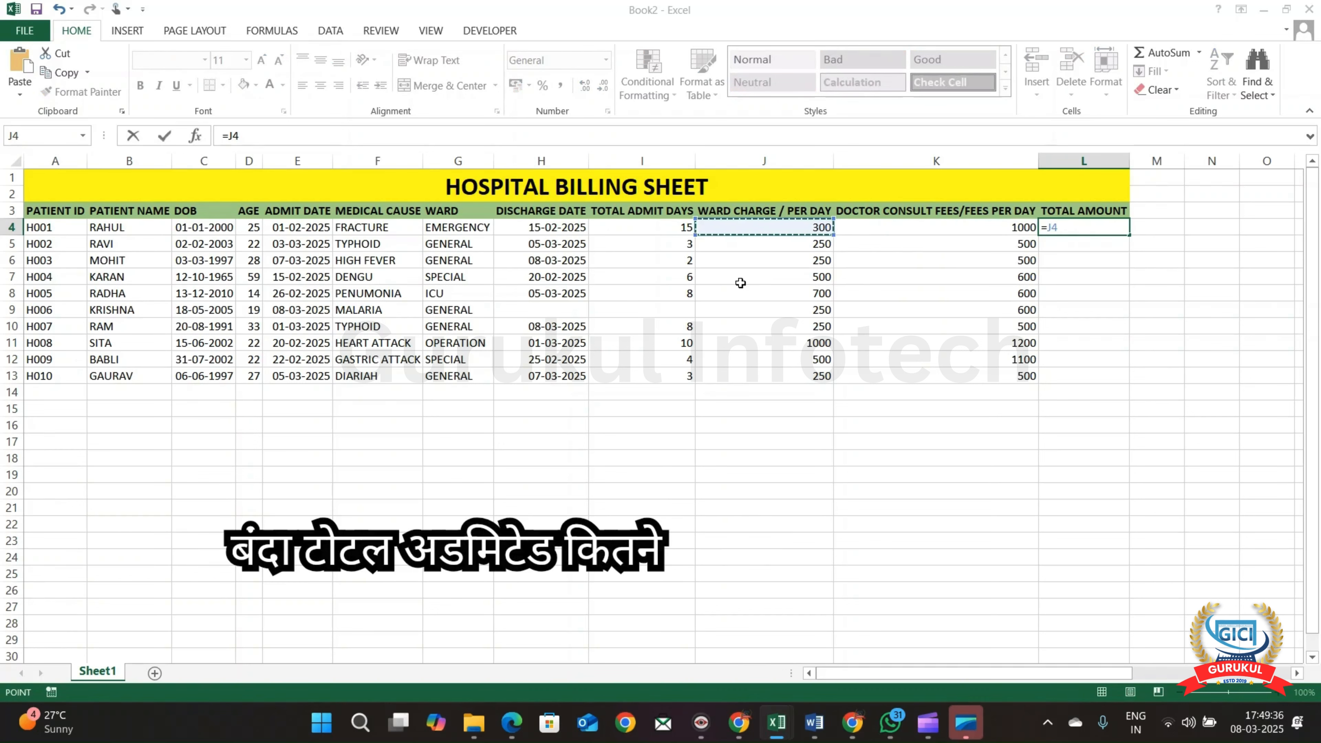
key("Left")
key("Left")
key("Right")
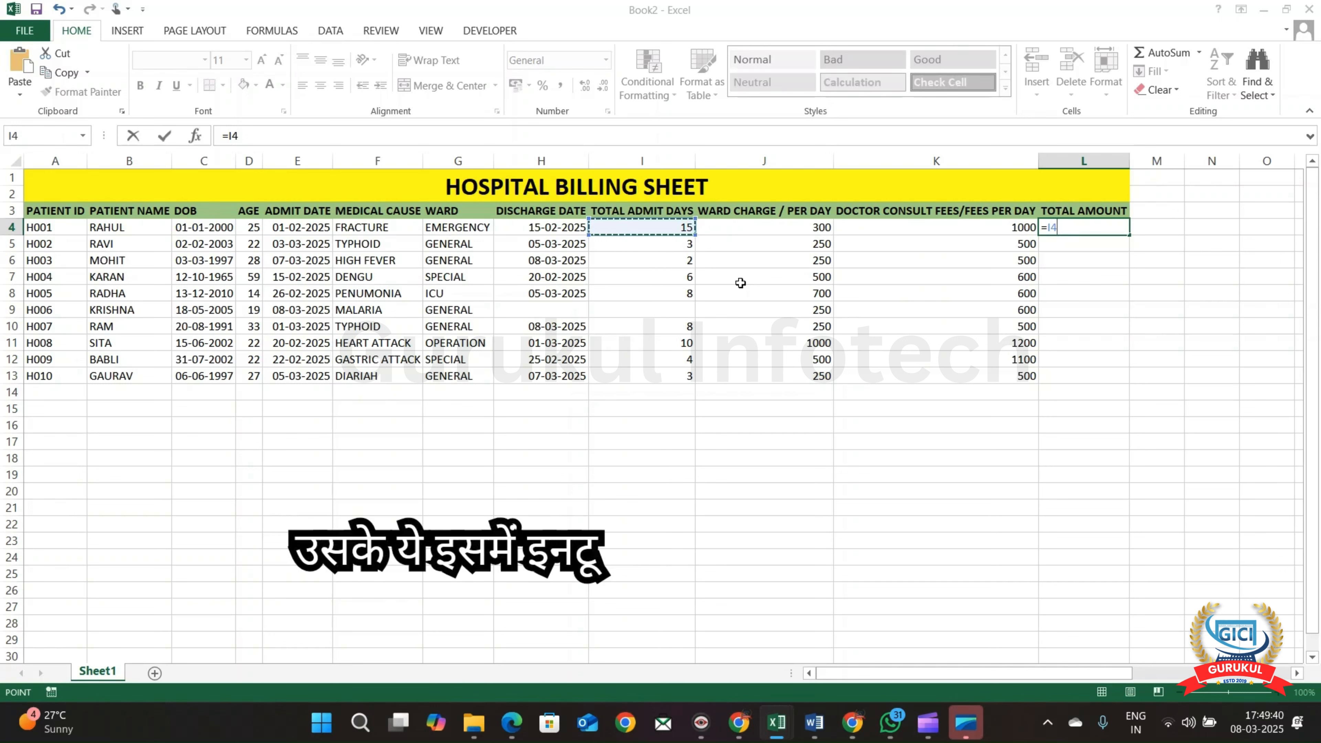
type("*")
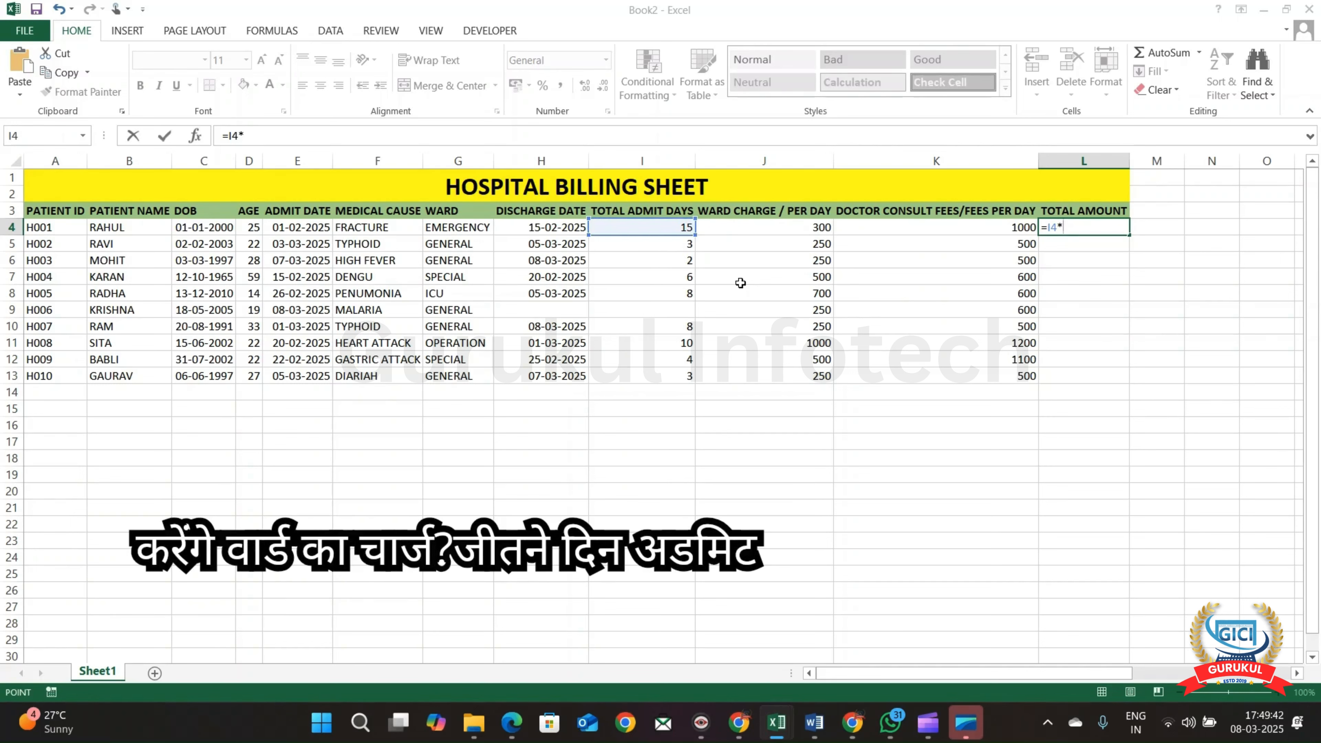
key("Left")
key("Left")
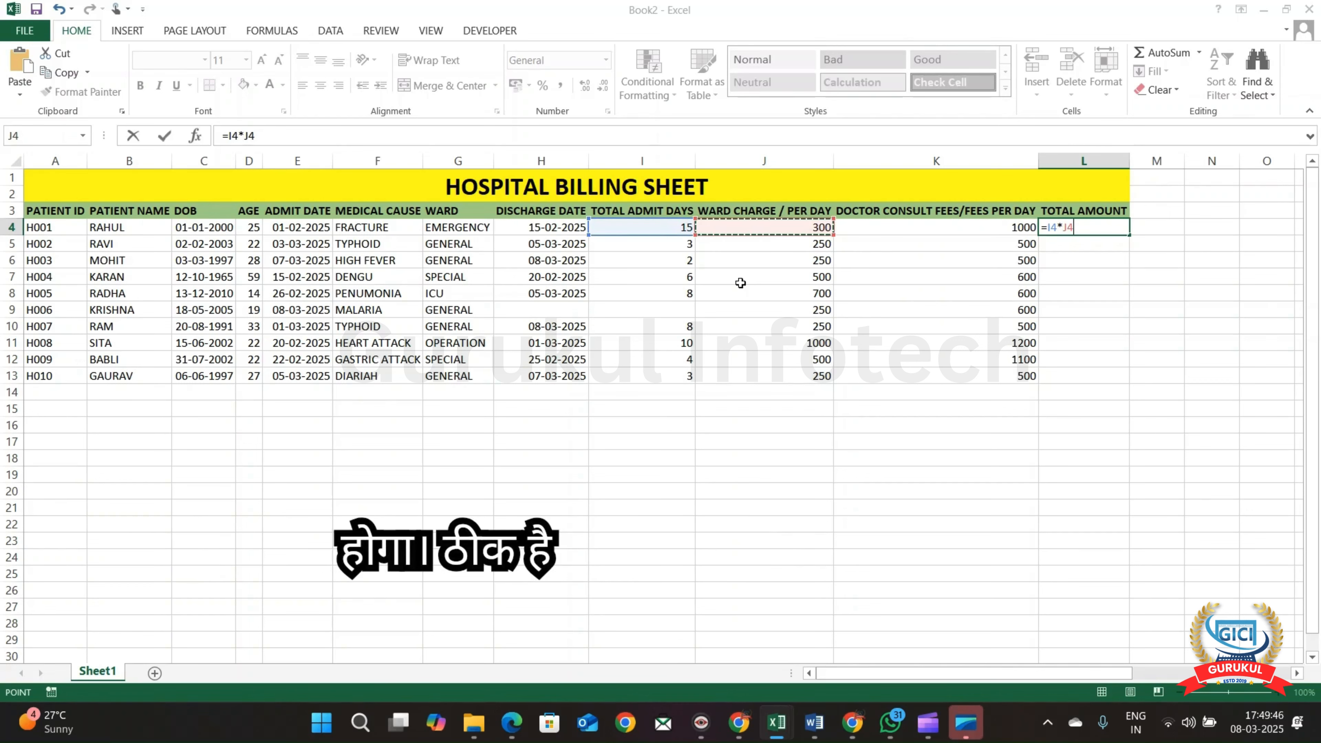
type(")+")
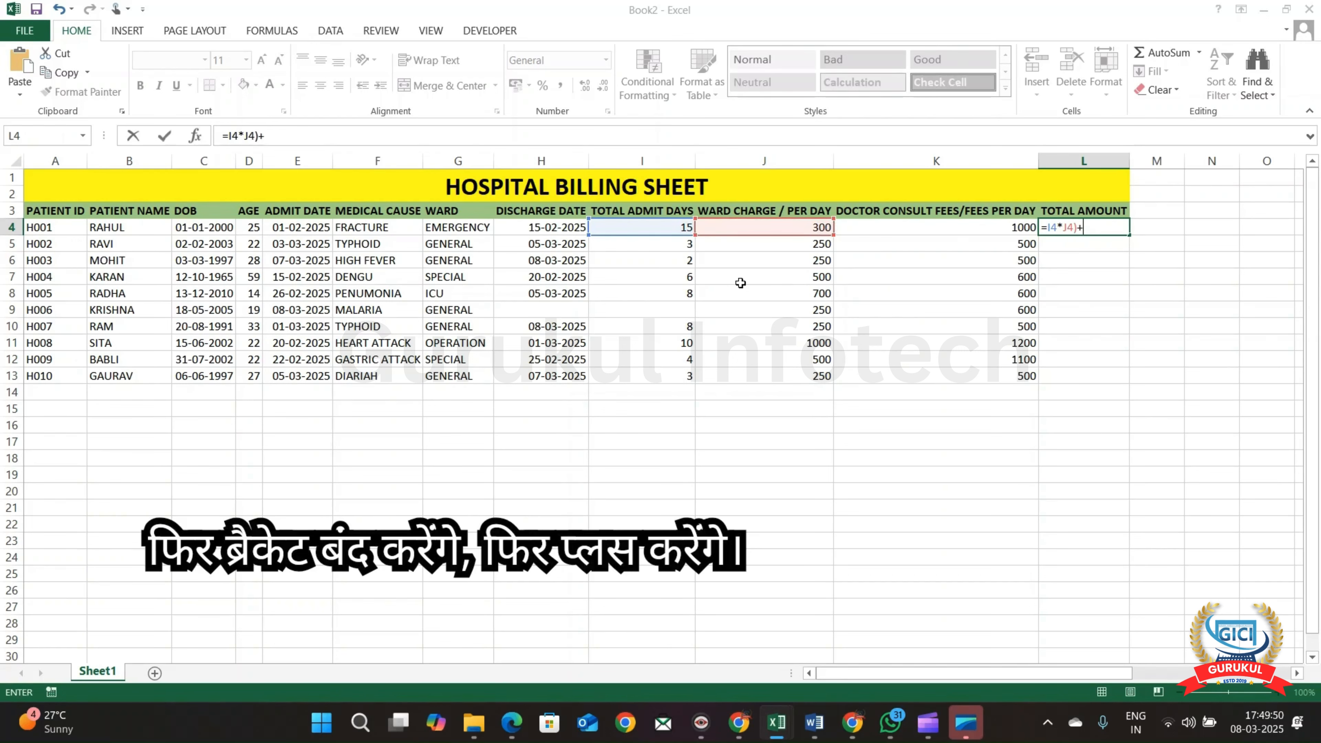
left_click(1049, 227)
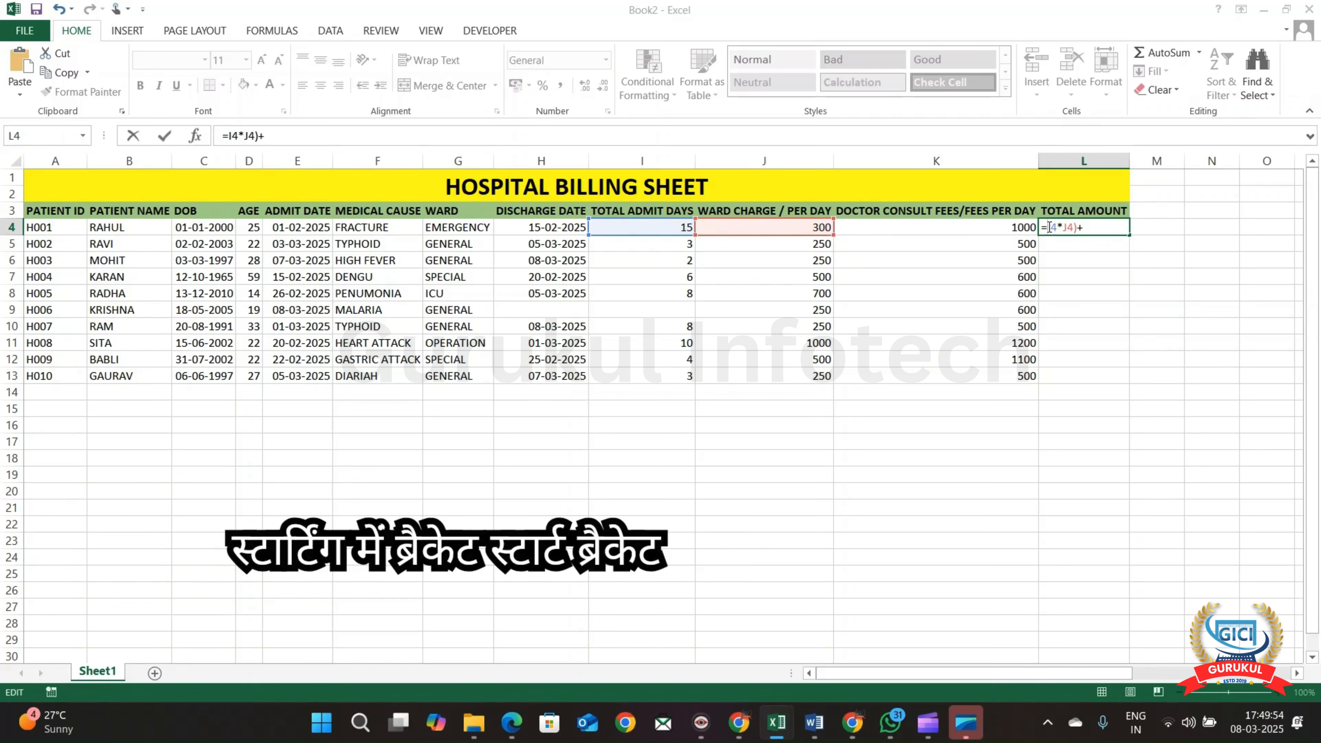
type("(")
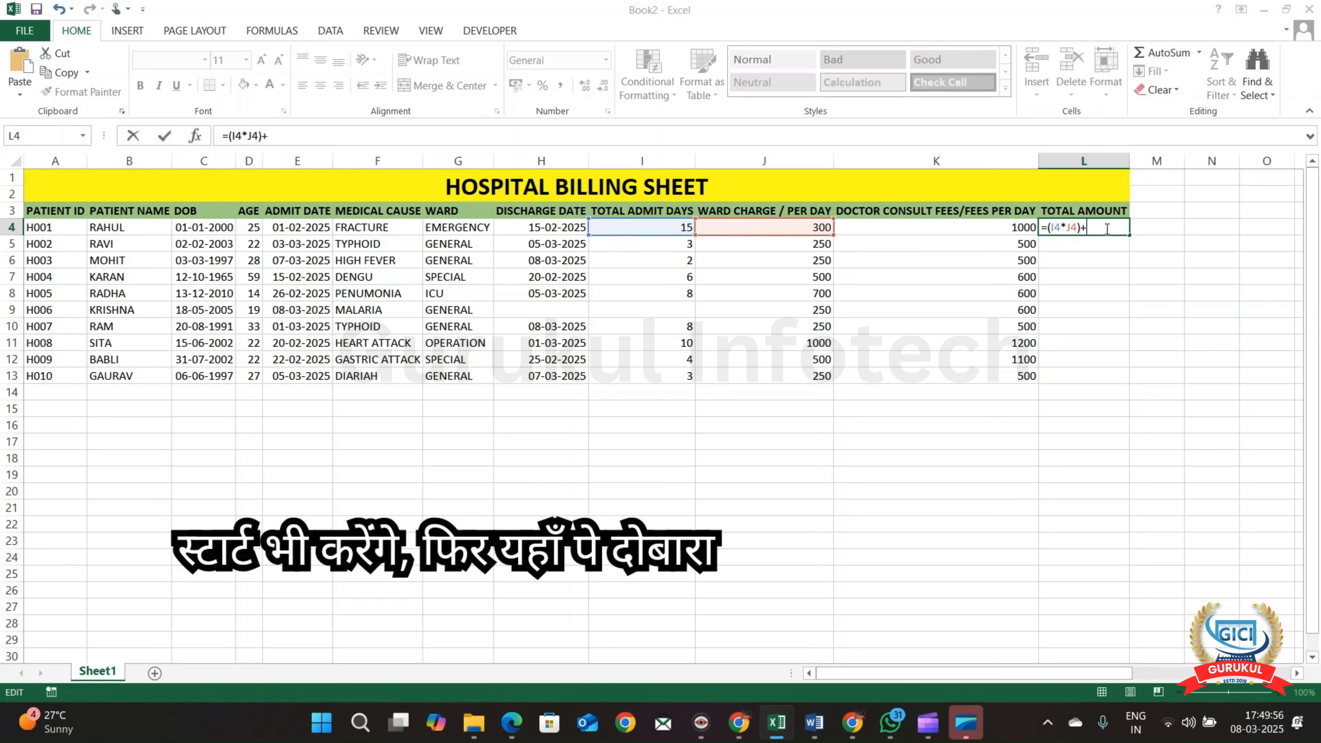
Complete the L4 formula by adding admit days times doctor consult fees, giving =(I4*J4)+(I4*K4)
type("(")
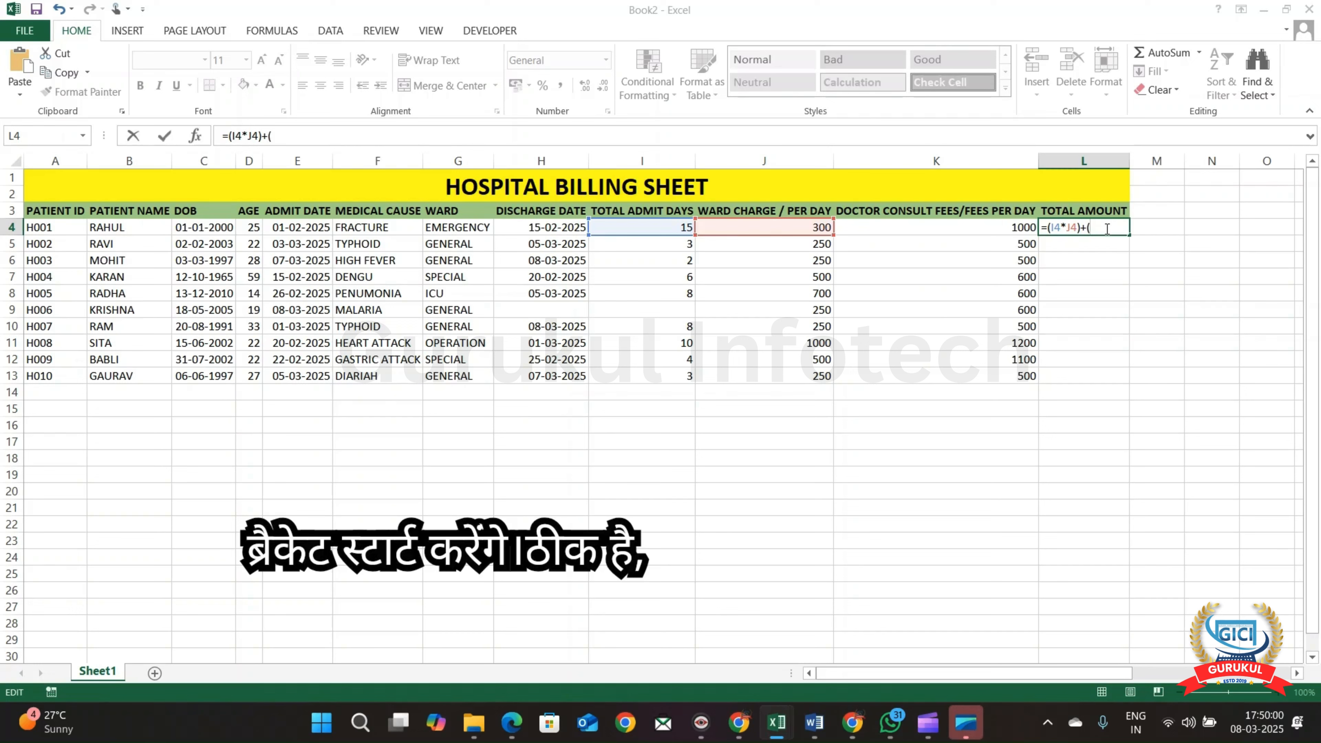
left_click(666, 228)
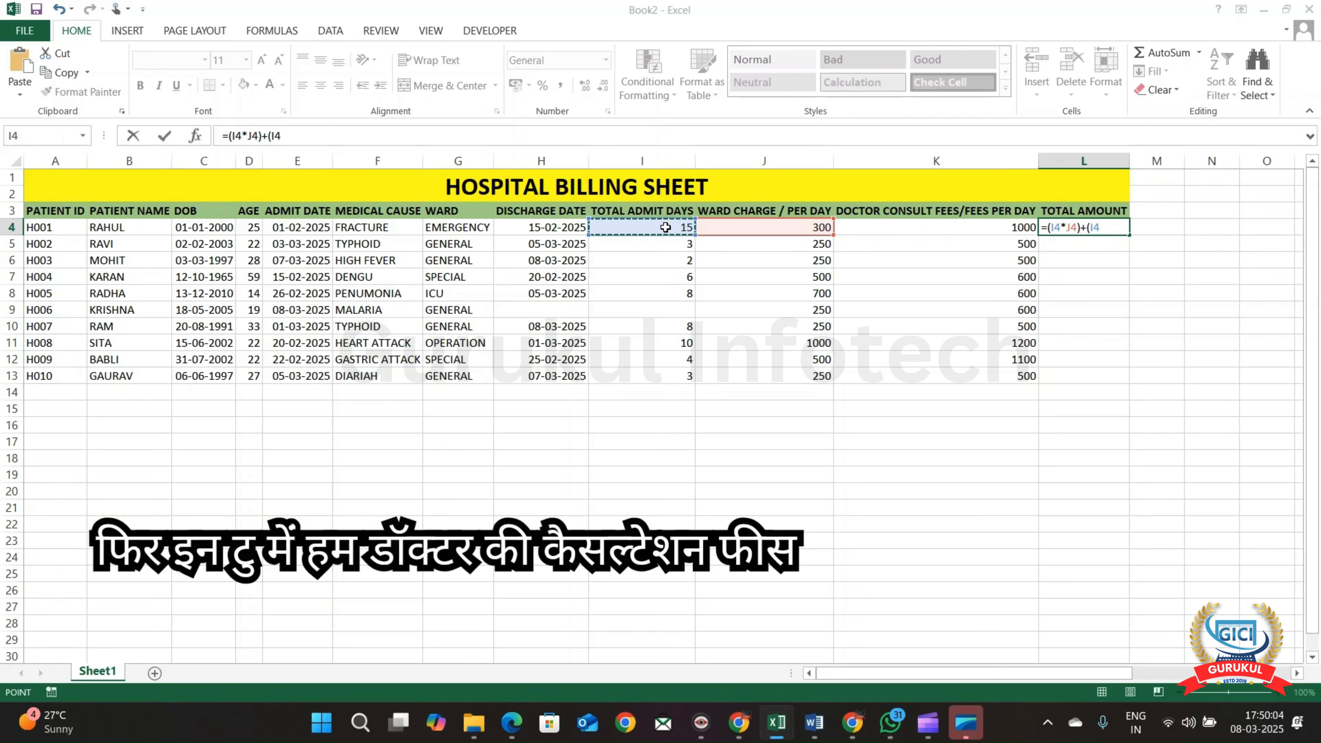
type("*")
left_click(912, 234)
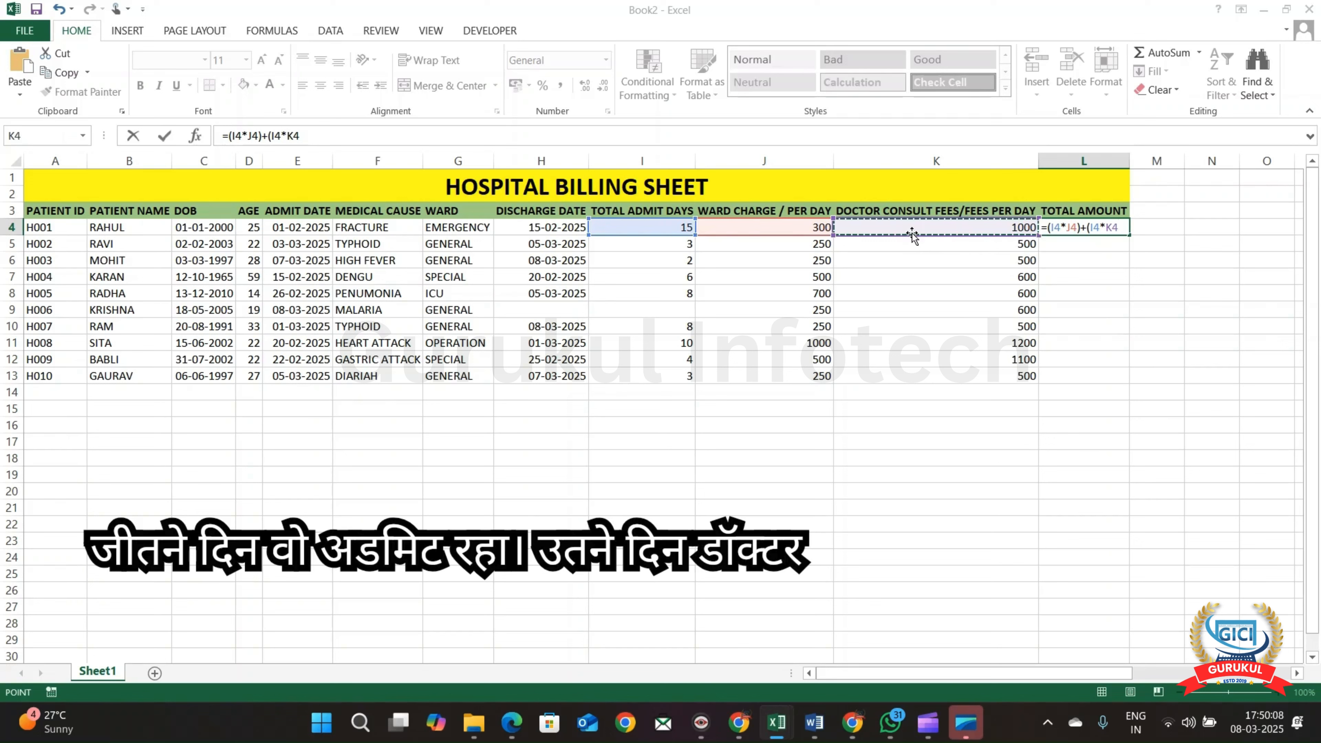
type(")")
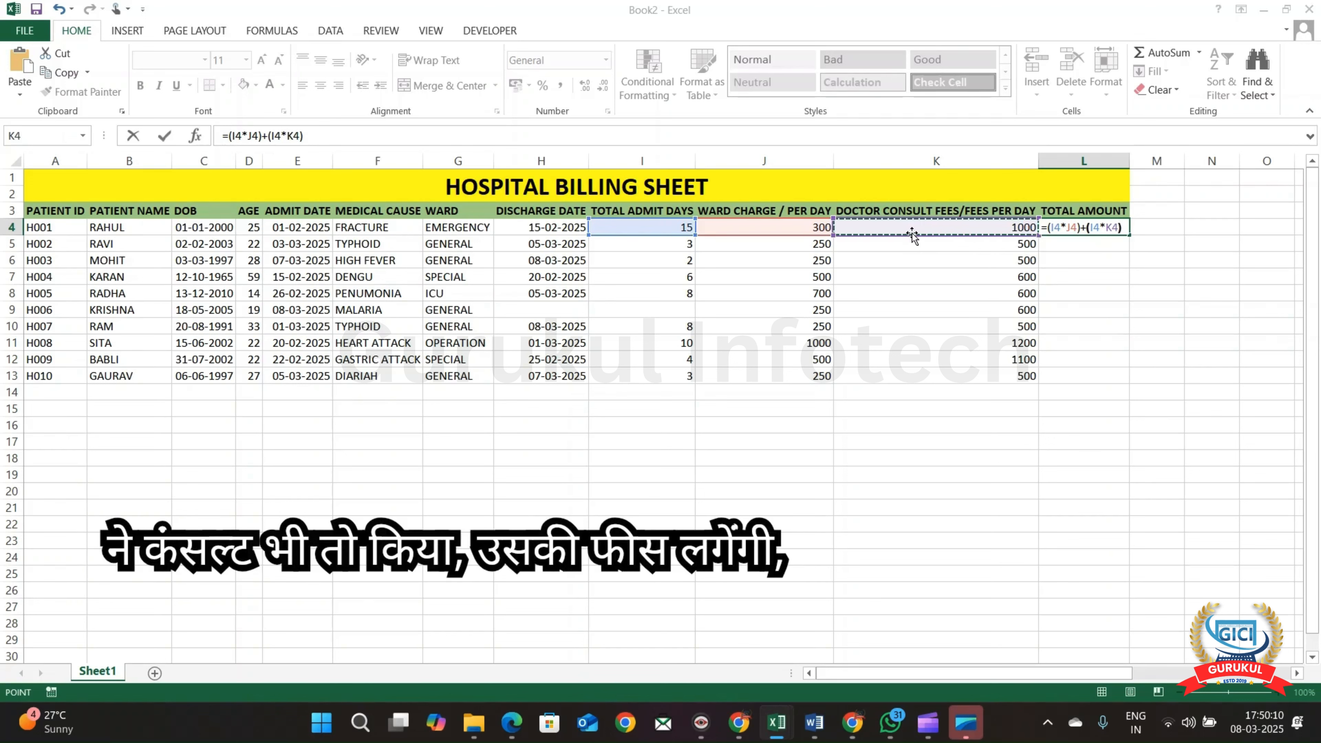
key("Return")
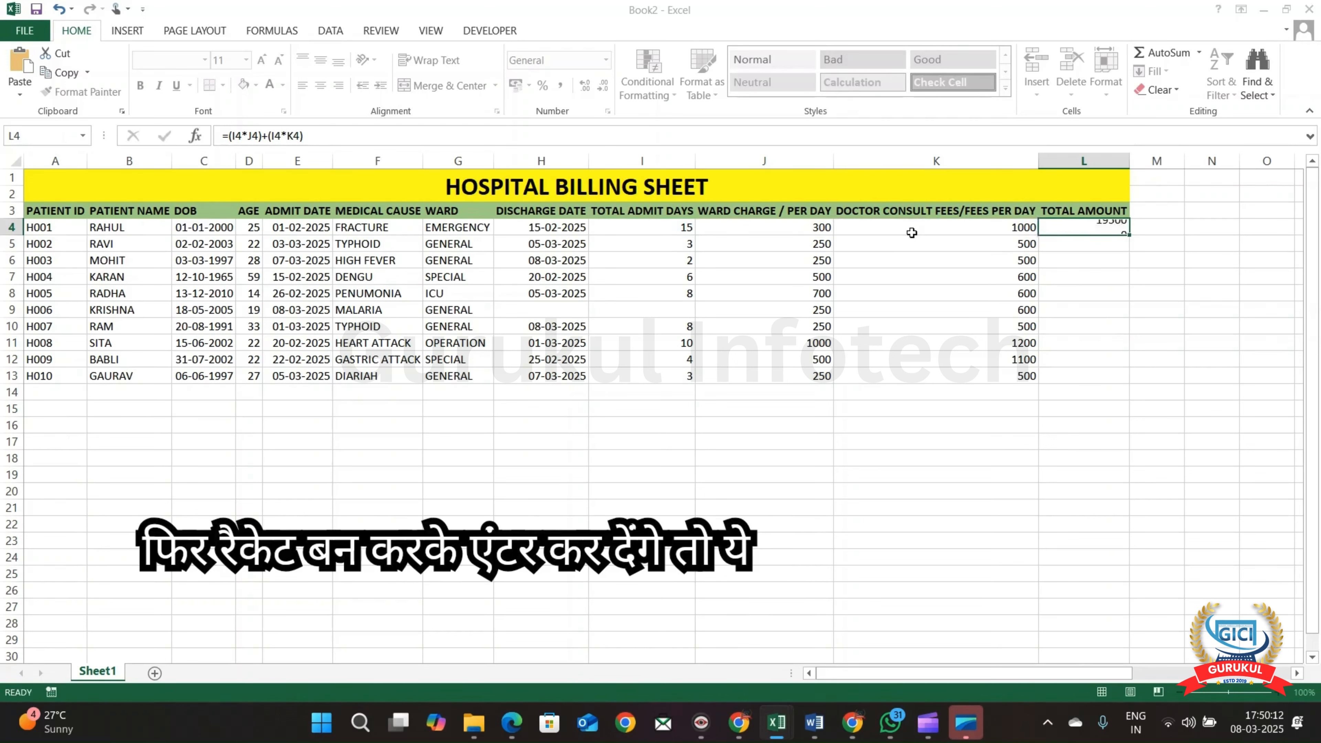
Fill the total amount formula from L4 down to L13 and check the formula in L9
left_click(1115, 229)
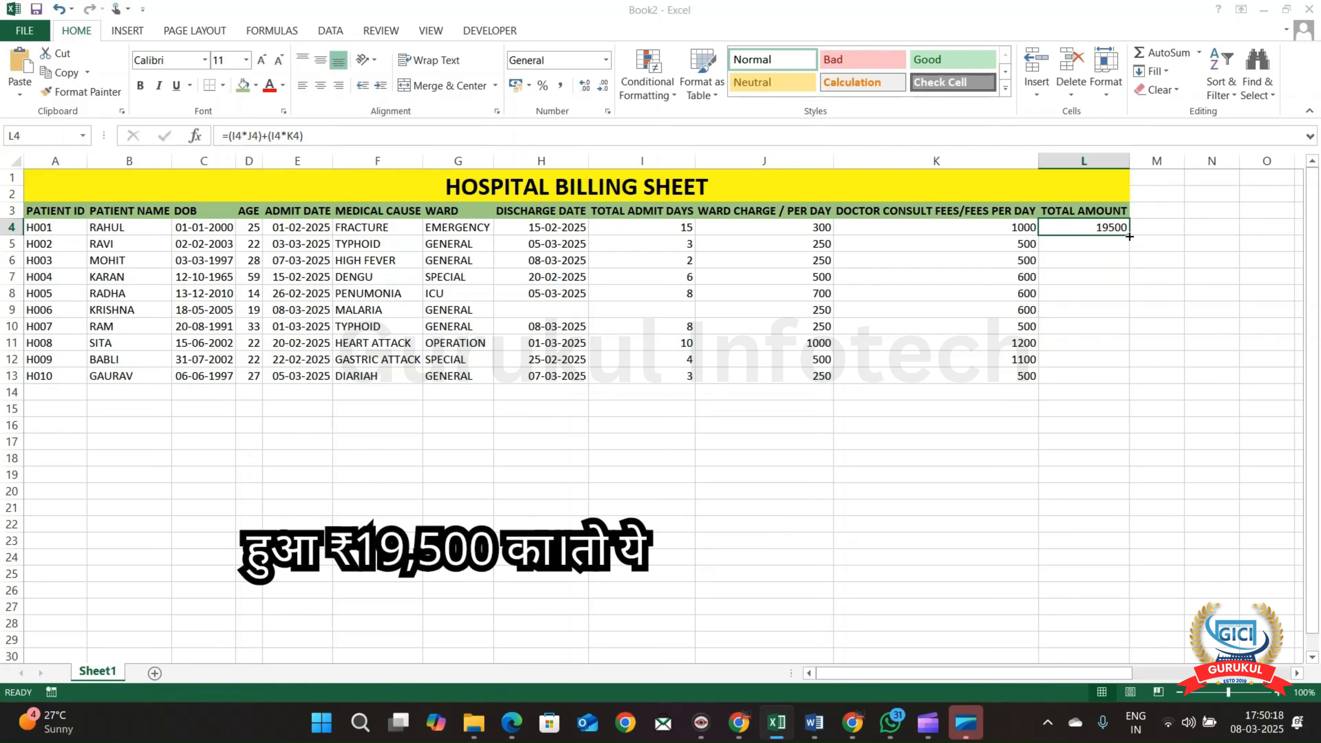
left_click_drag(1129, 237, 1099, 386)
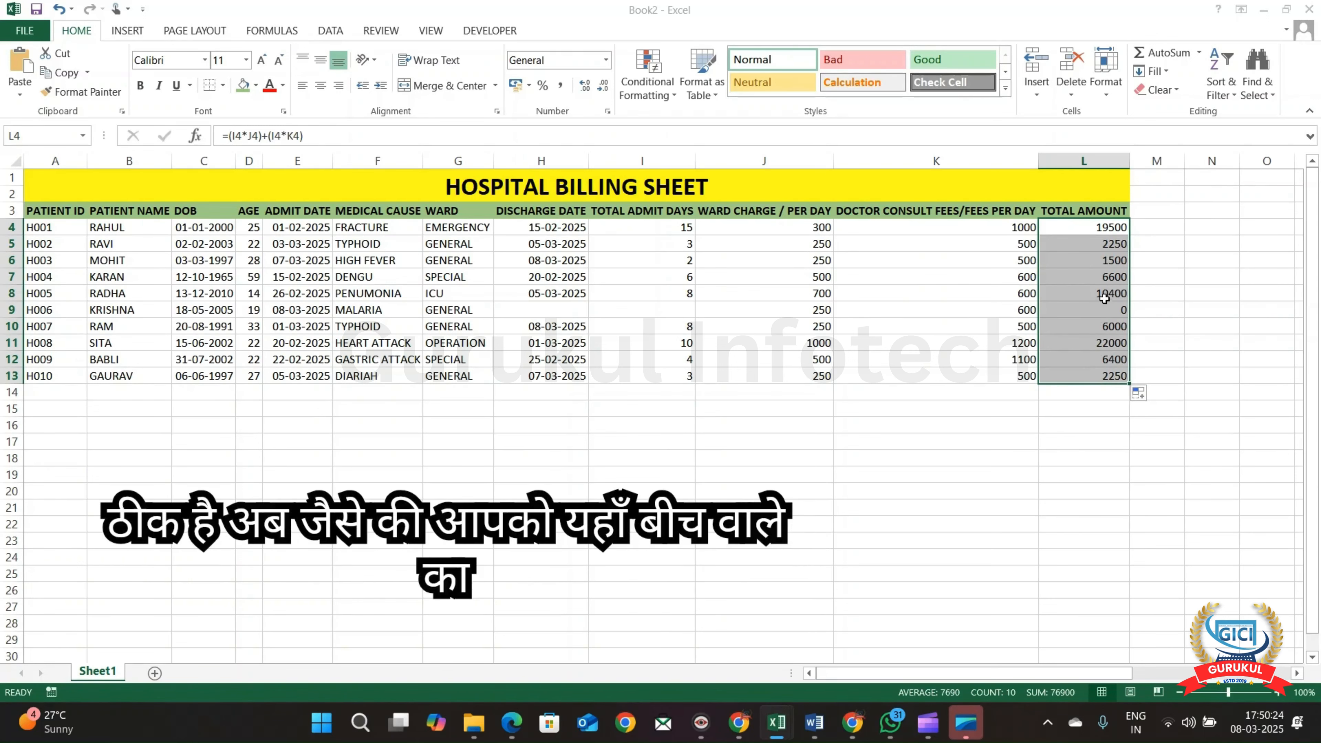
left_click(1086, 308)
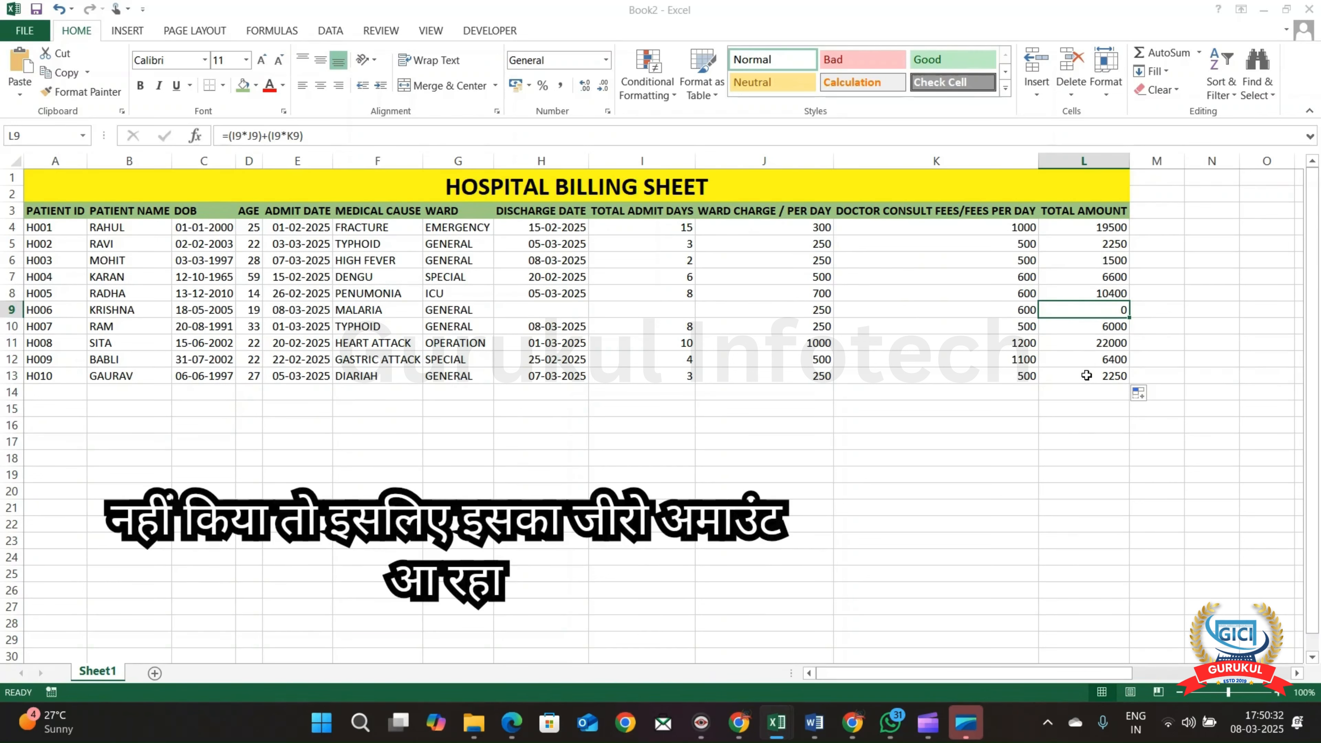
Apply all borders to the billing table A3:L13, from the header row through the last patient, and deselect the range
left_click_drag(1095, 375, 27, 211)
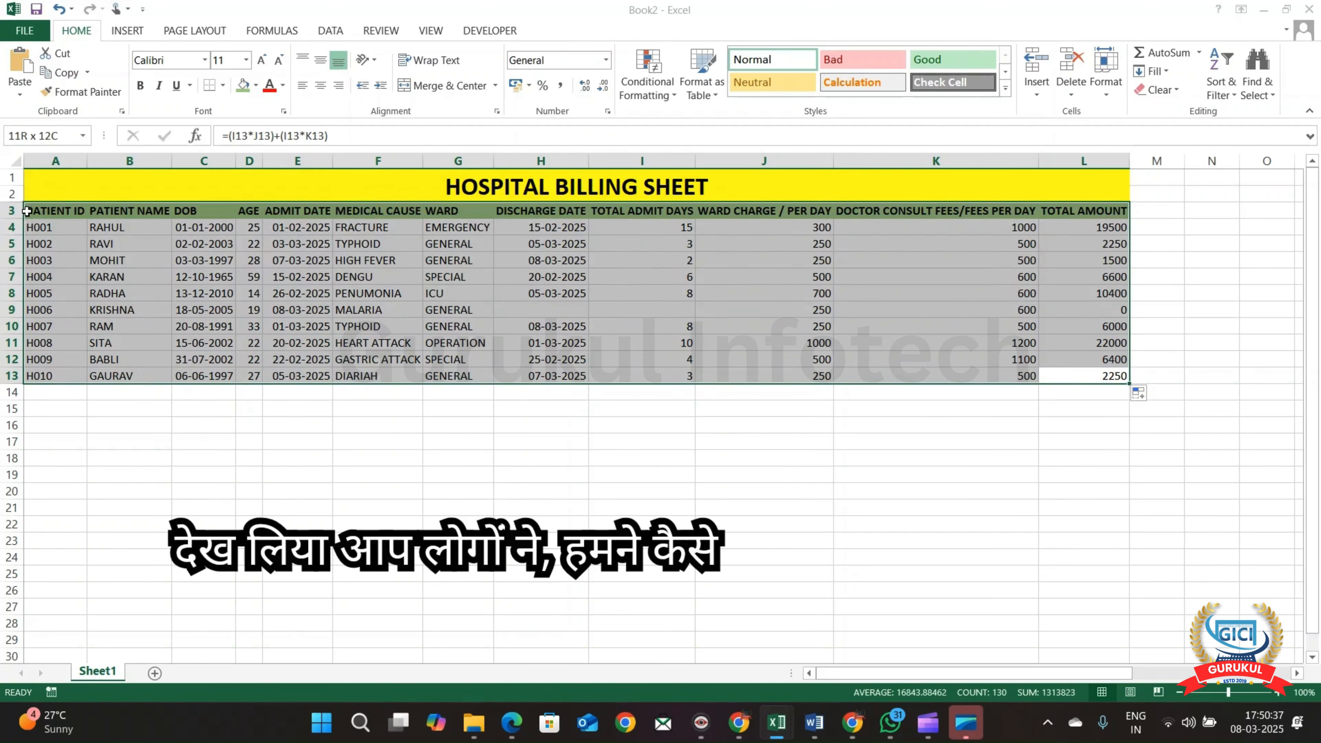
left_click(222, 86)
left_click(234, 229)
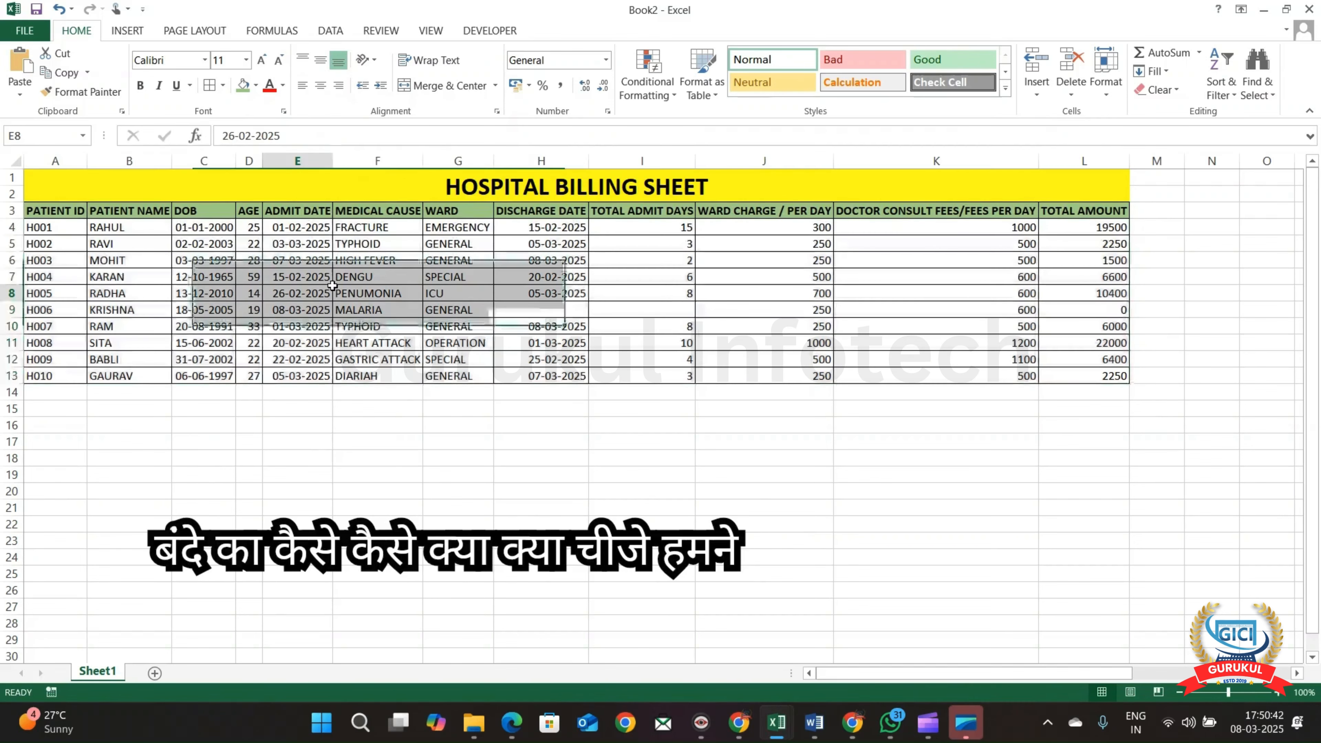
left_click(326, 292)
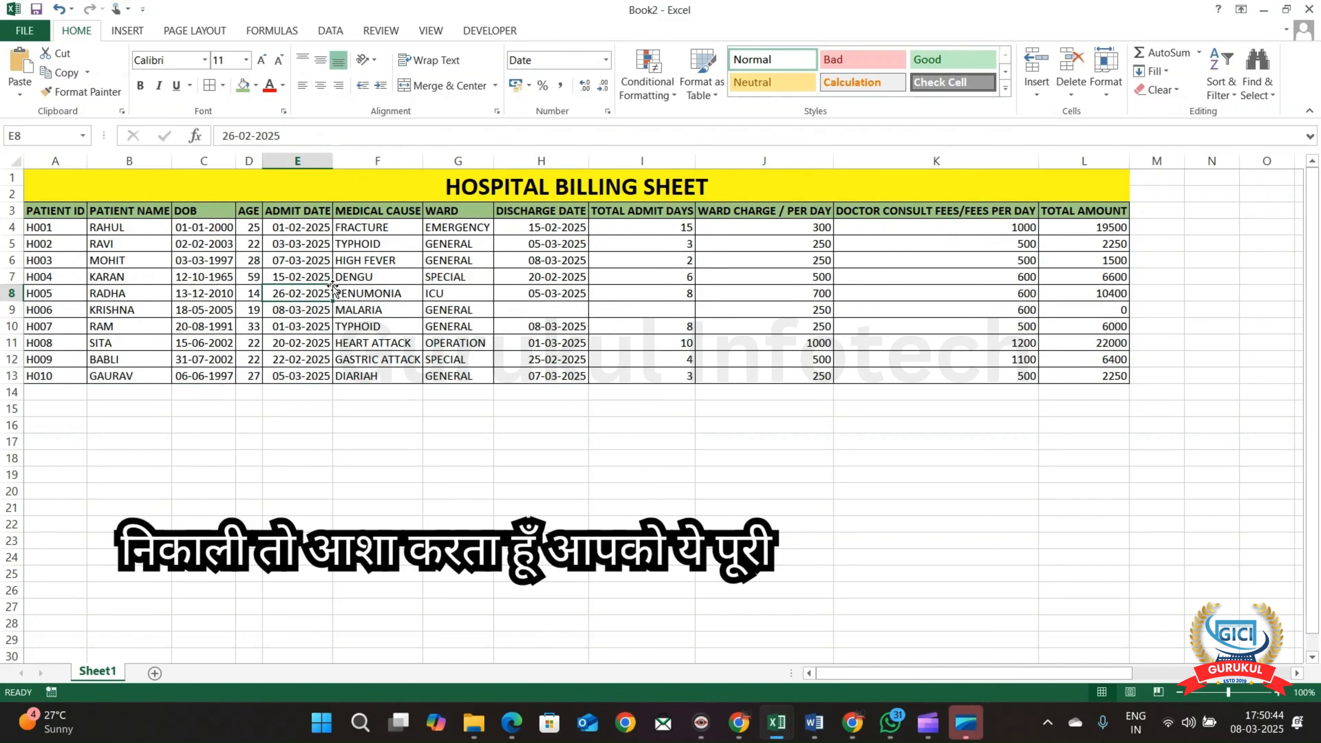
left_click(460, 323)
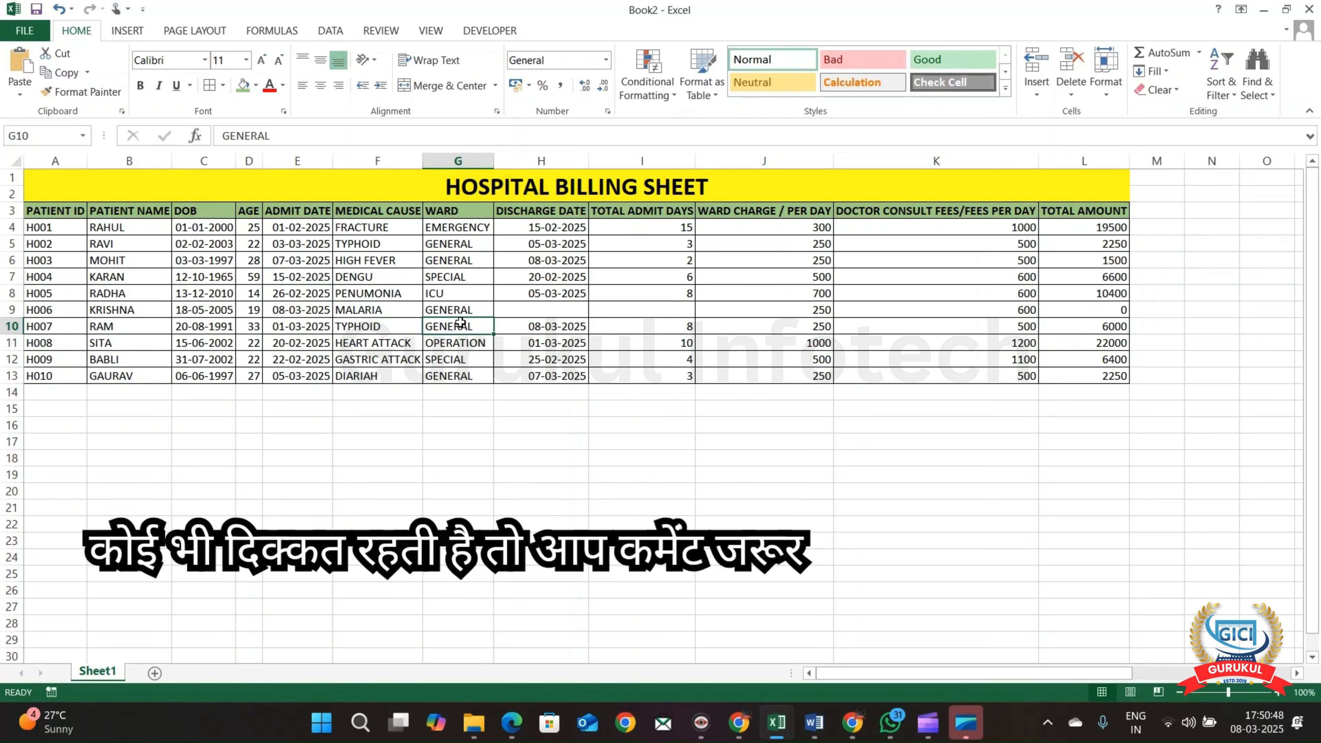